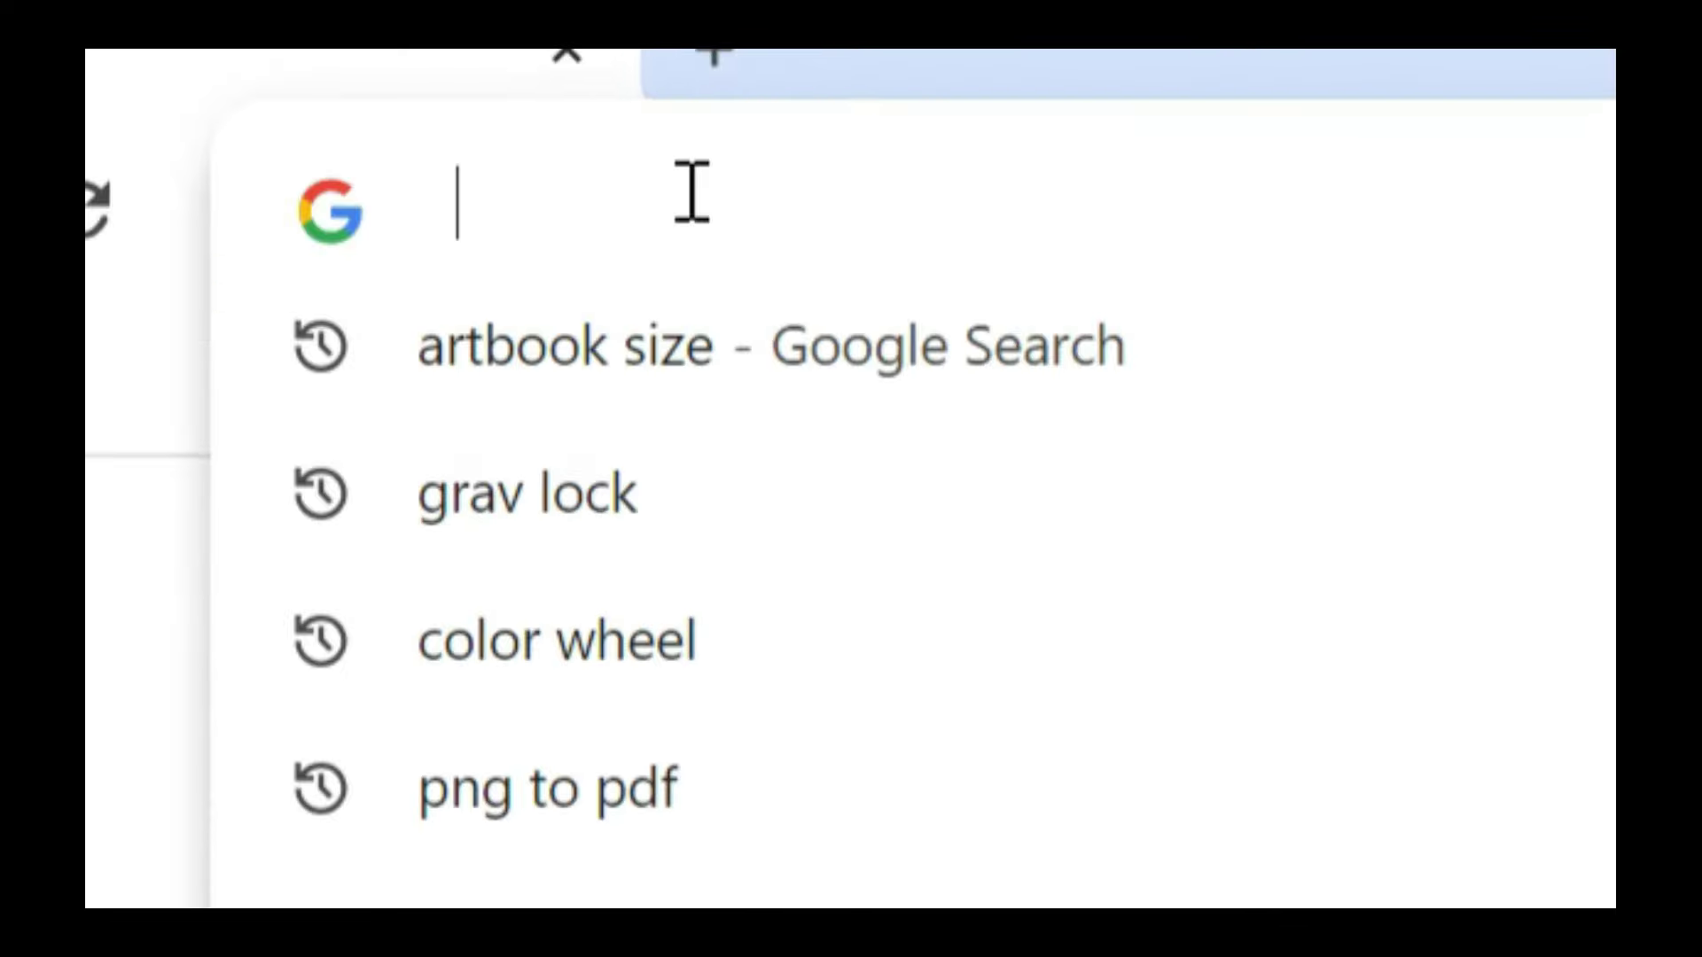
# Enter patreon.com/versionv in the Chrome address bar
pyautogui.write('patreon.com')
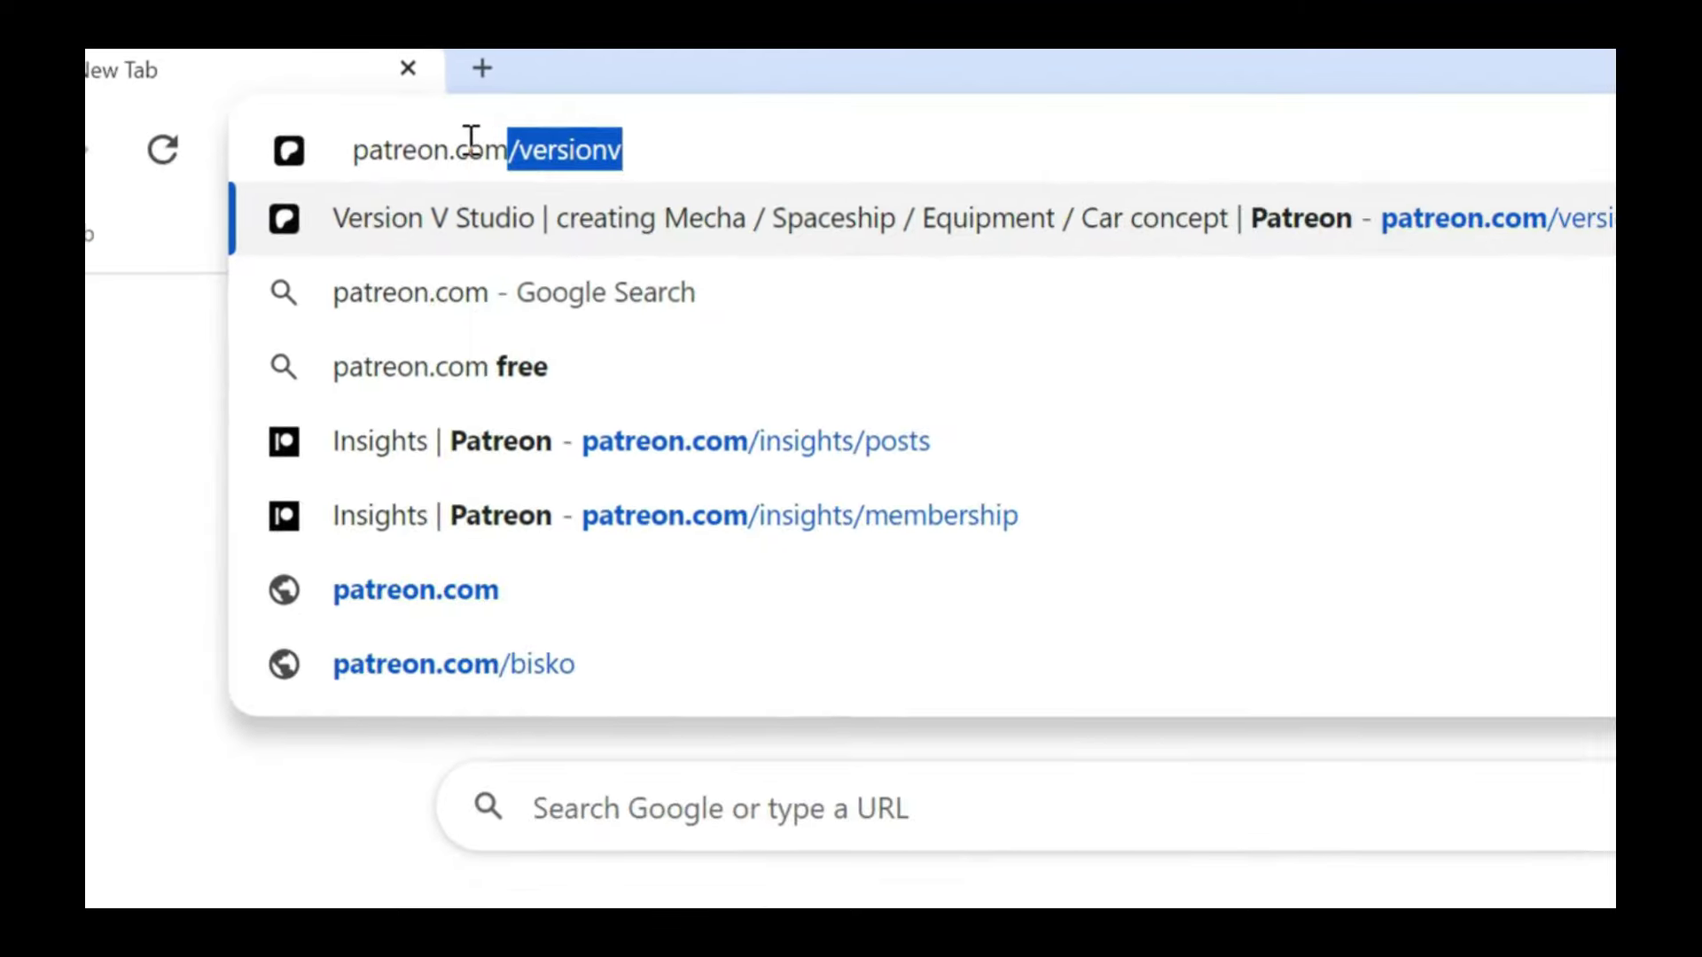
pyautogui.write('/ver')
pyautogui.write('sionv')
# Load the Version V Studio Patreon page and browse its $1 and $2 tiers and recent posts
pyautogui.press('Return')
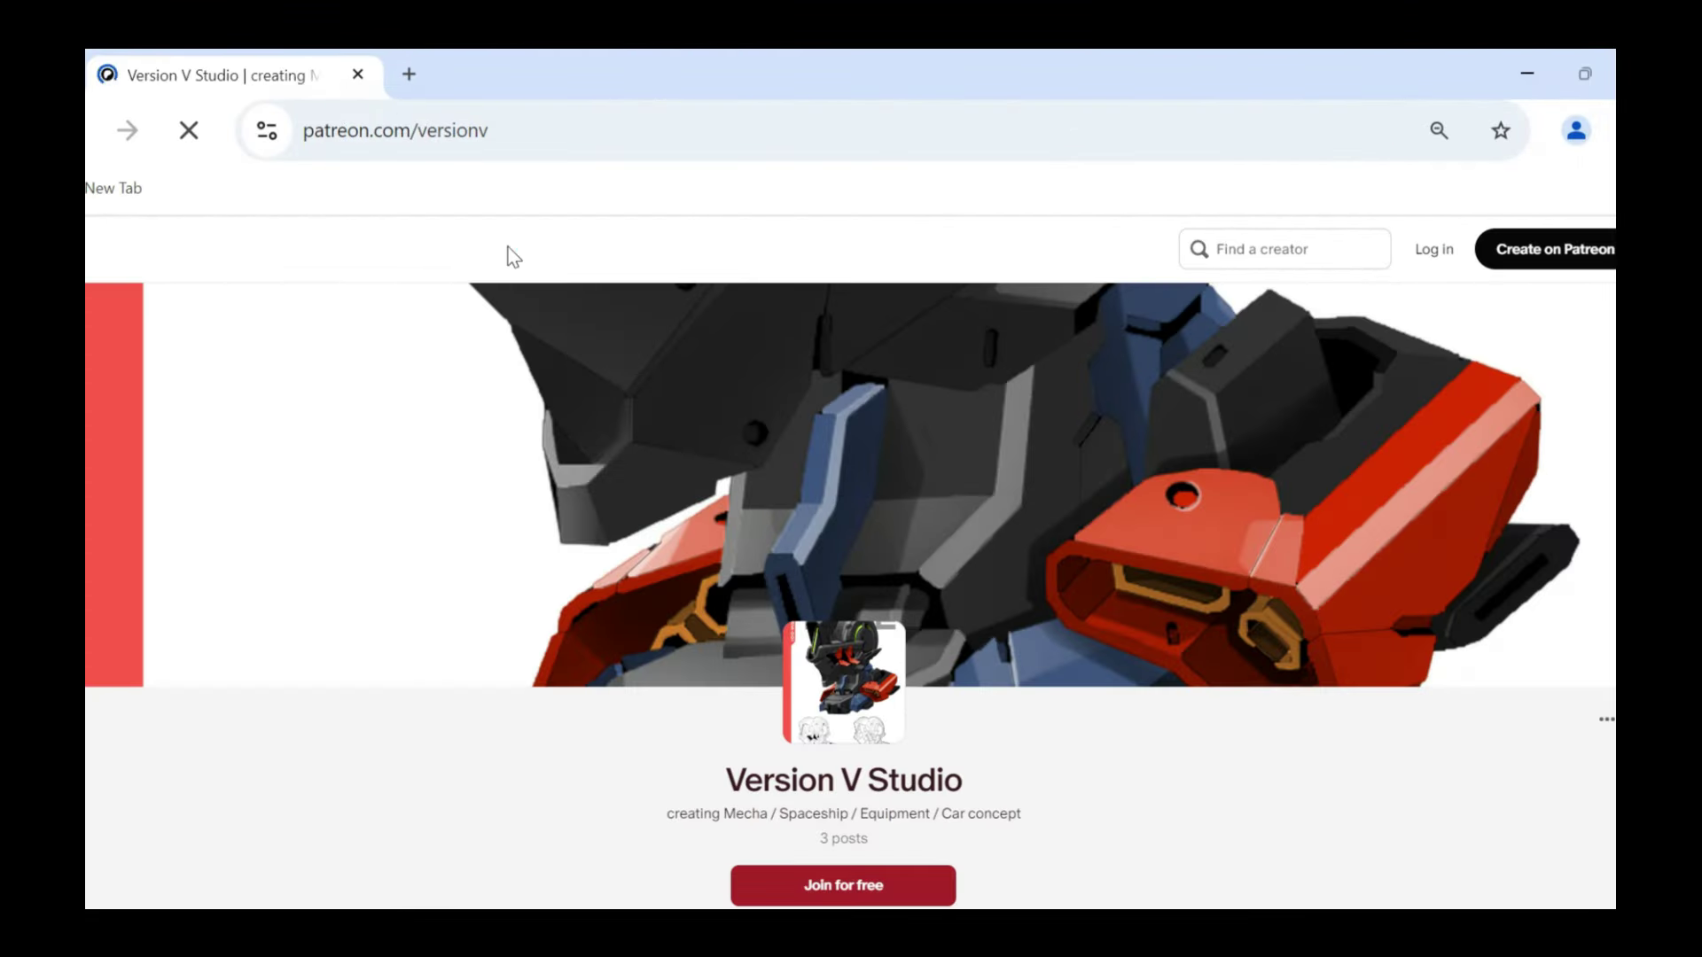
pyautogui.scroll(-4, 746, 353)
pyautogui.scroll(-1, 762, 350)
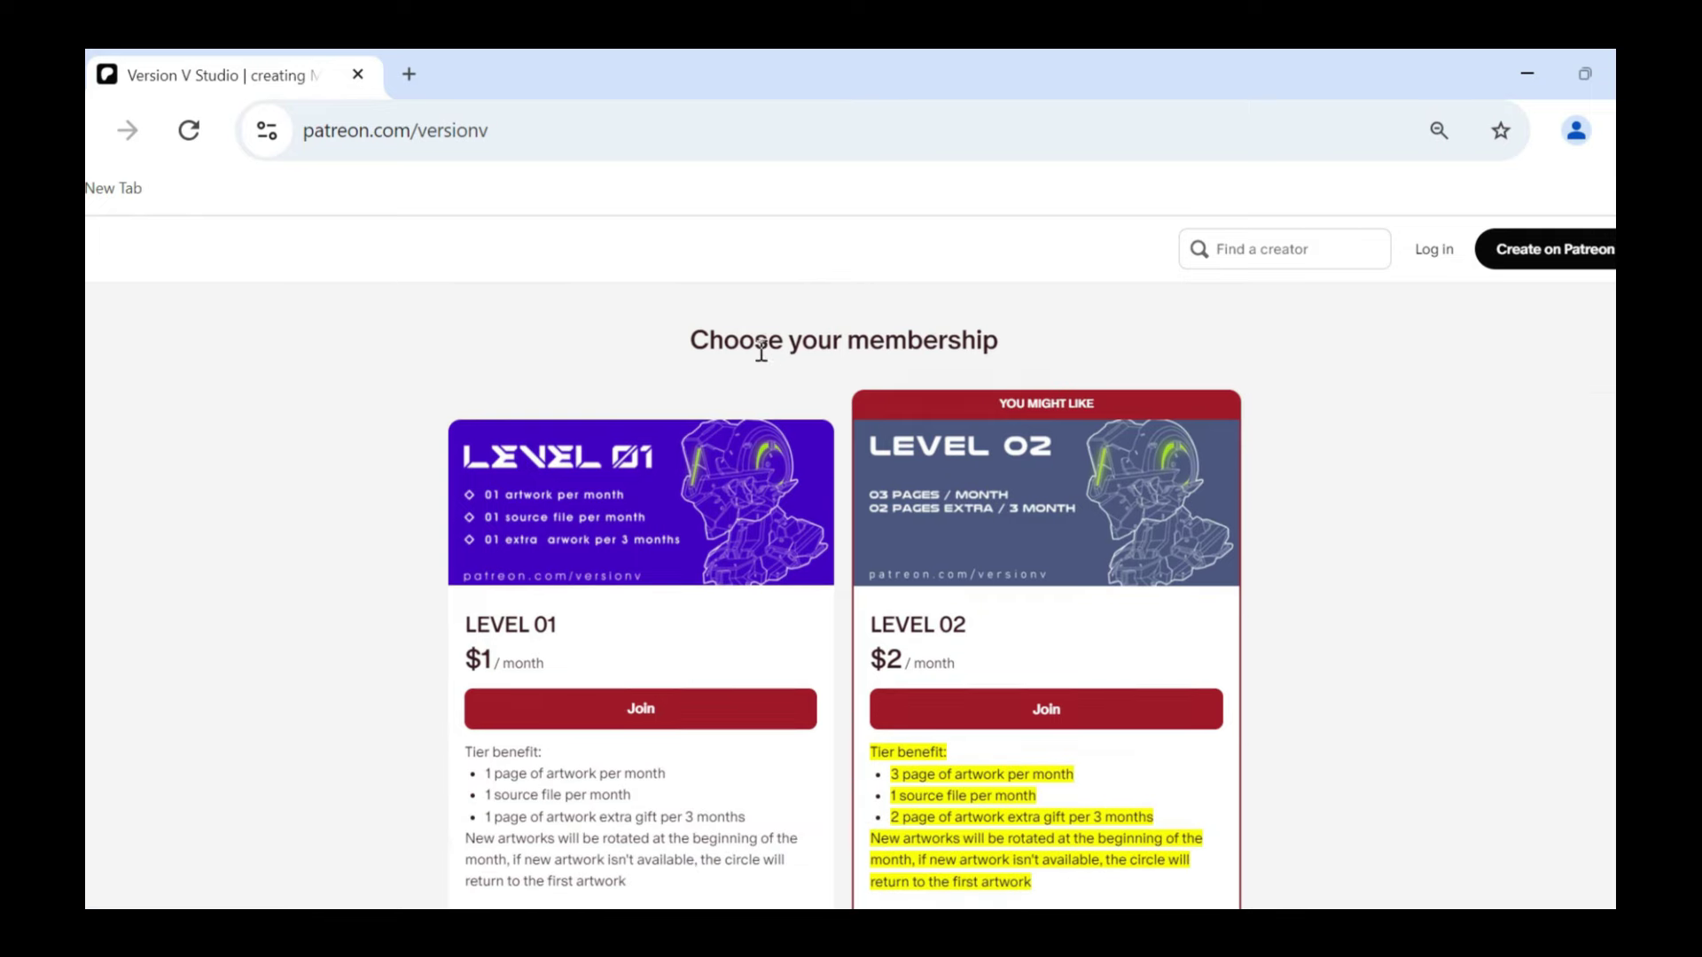
pyautogui.scroll(-2, 777, 348)
pyautogui.scroll(3, 873, 395)
pyautogui.scroll(-2, 1052, 551)
pyautogui.scroll(-4, 1052, 551)
pyautogui.scroll(-4, 1008, 558)
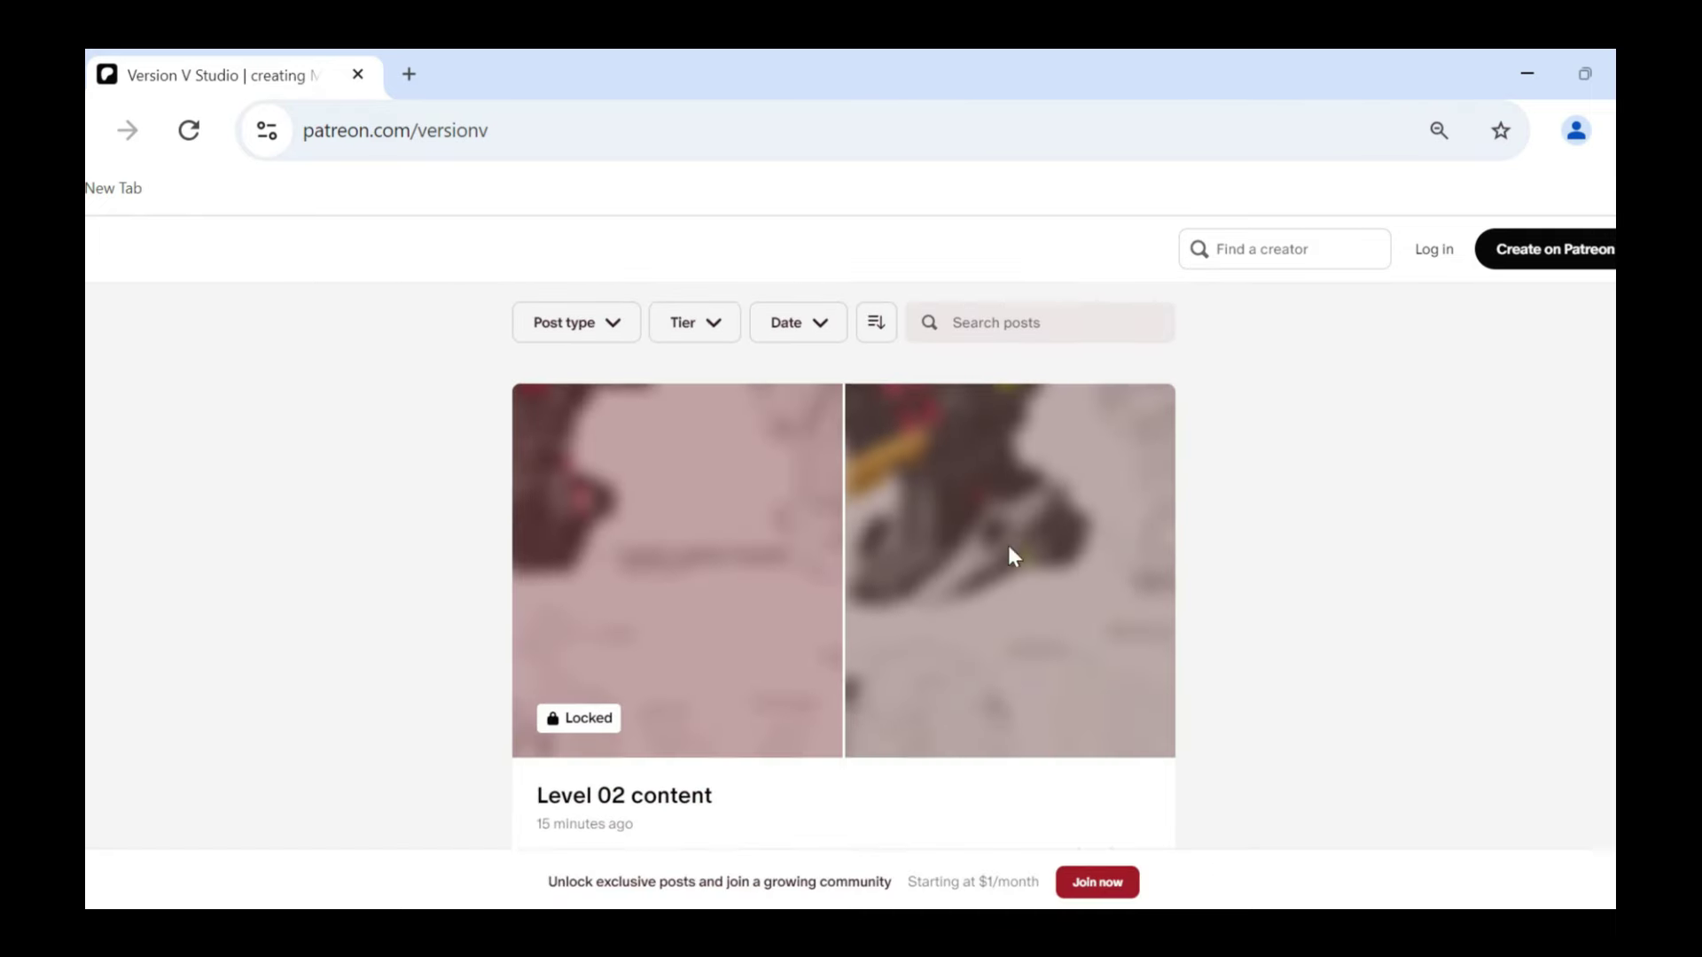
pyautogui.scroll(-2, 1008, 558)
pyautogui.scroll(-5, 1007, 558)
pyautogui.scroll(-4, 1008, 558)
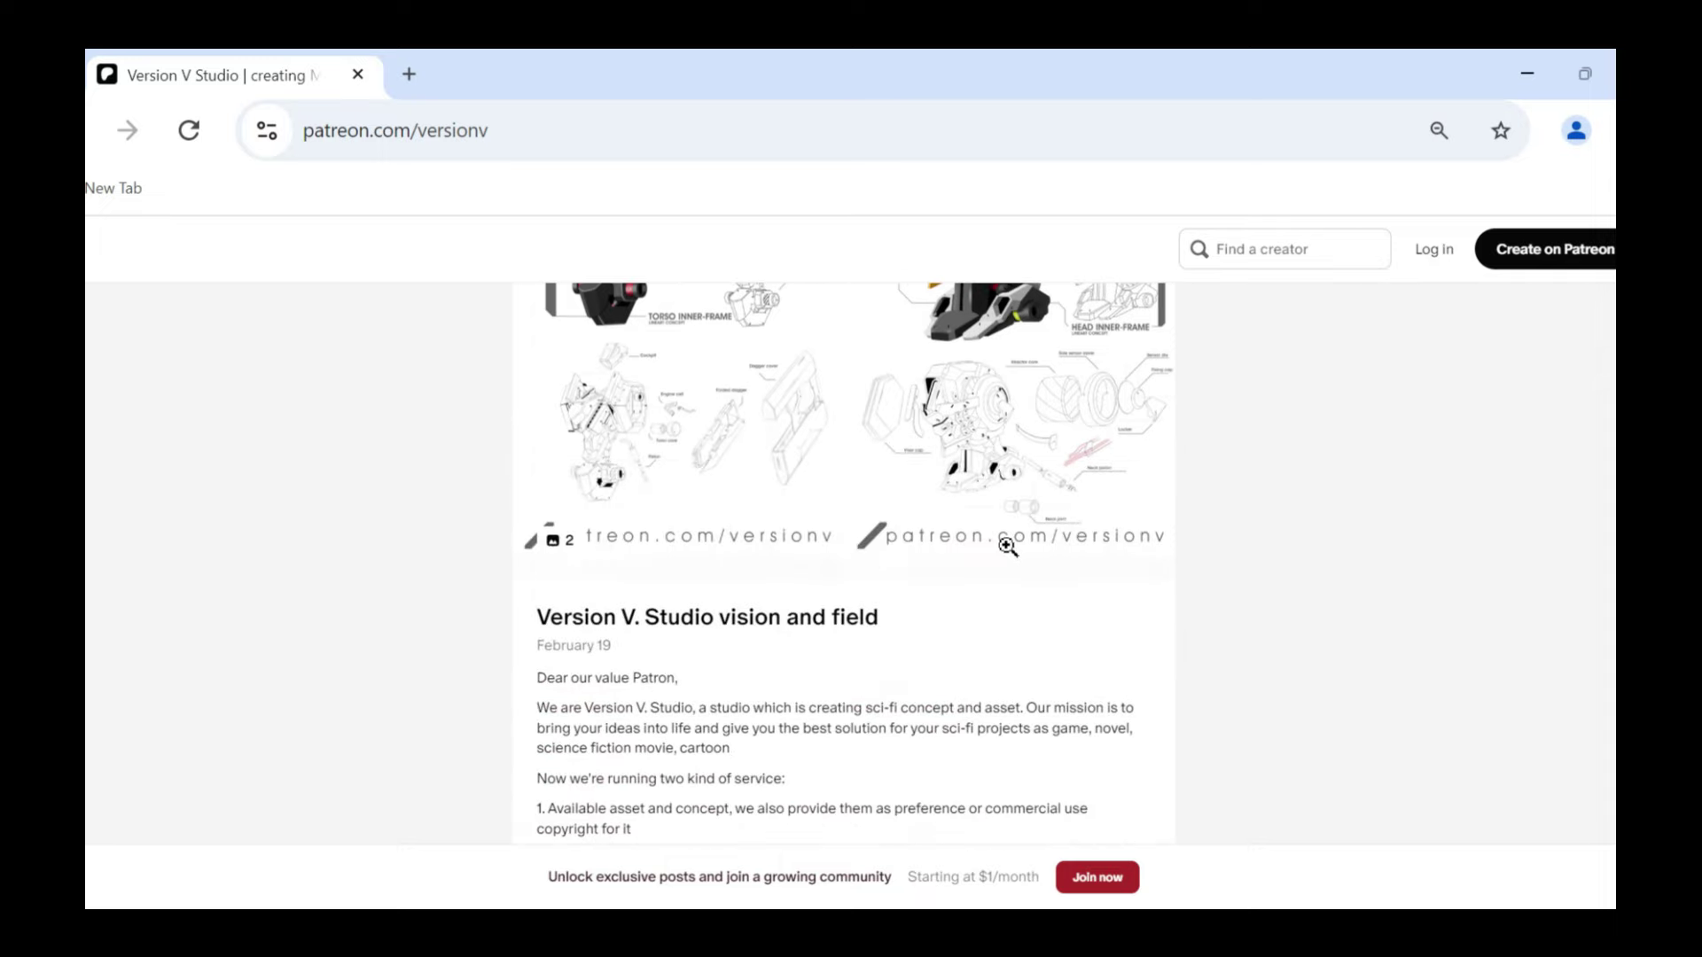
pyautogui.scroll(1, 1007, 558)
pyautogui.scroll(2, 1005, 546)
pyautogui.scroll(5, 1006, 531)
pyautogui.scroll(6, 1010, 505)
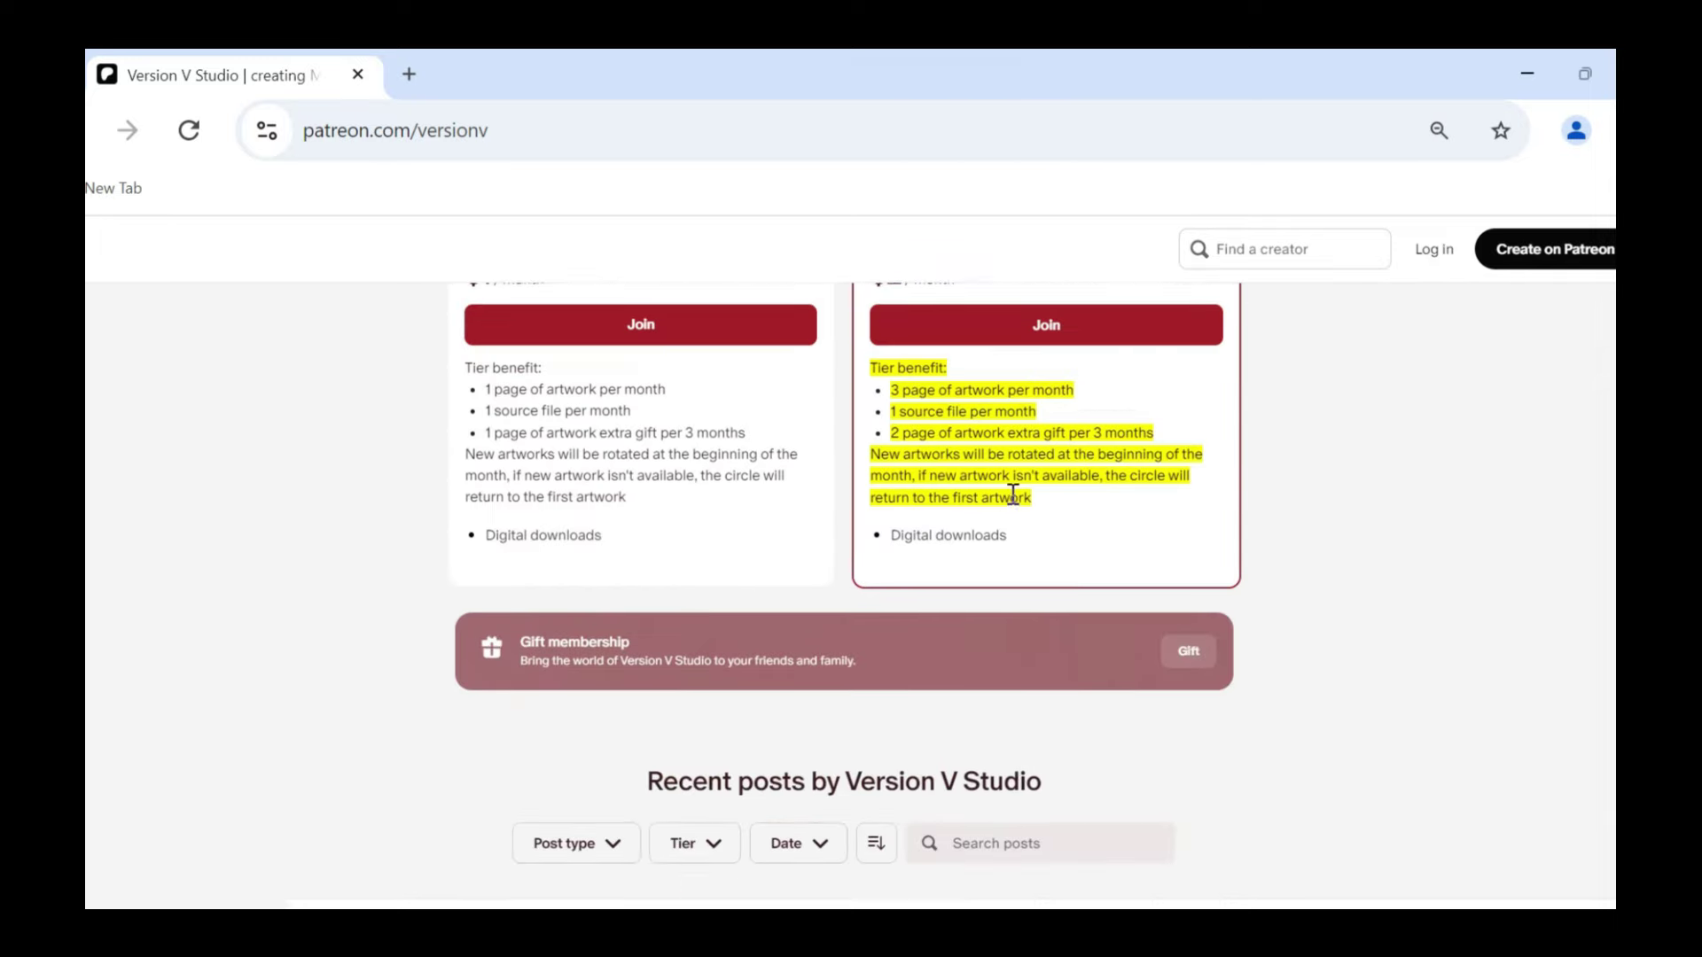
pyautogui.scroll(3, 1016, 490)
pyautogui.scroll(3, 1018, 490)
pyautogui.scroll(-1, 1019, 493)
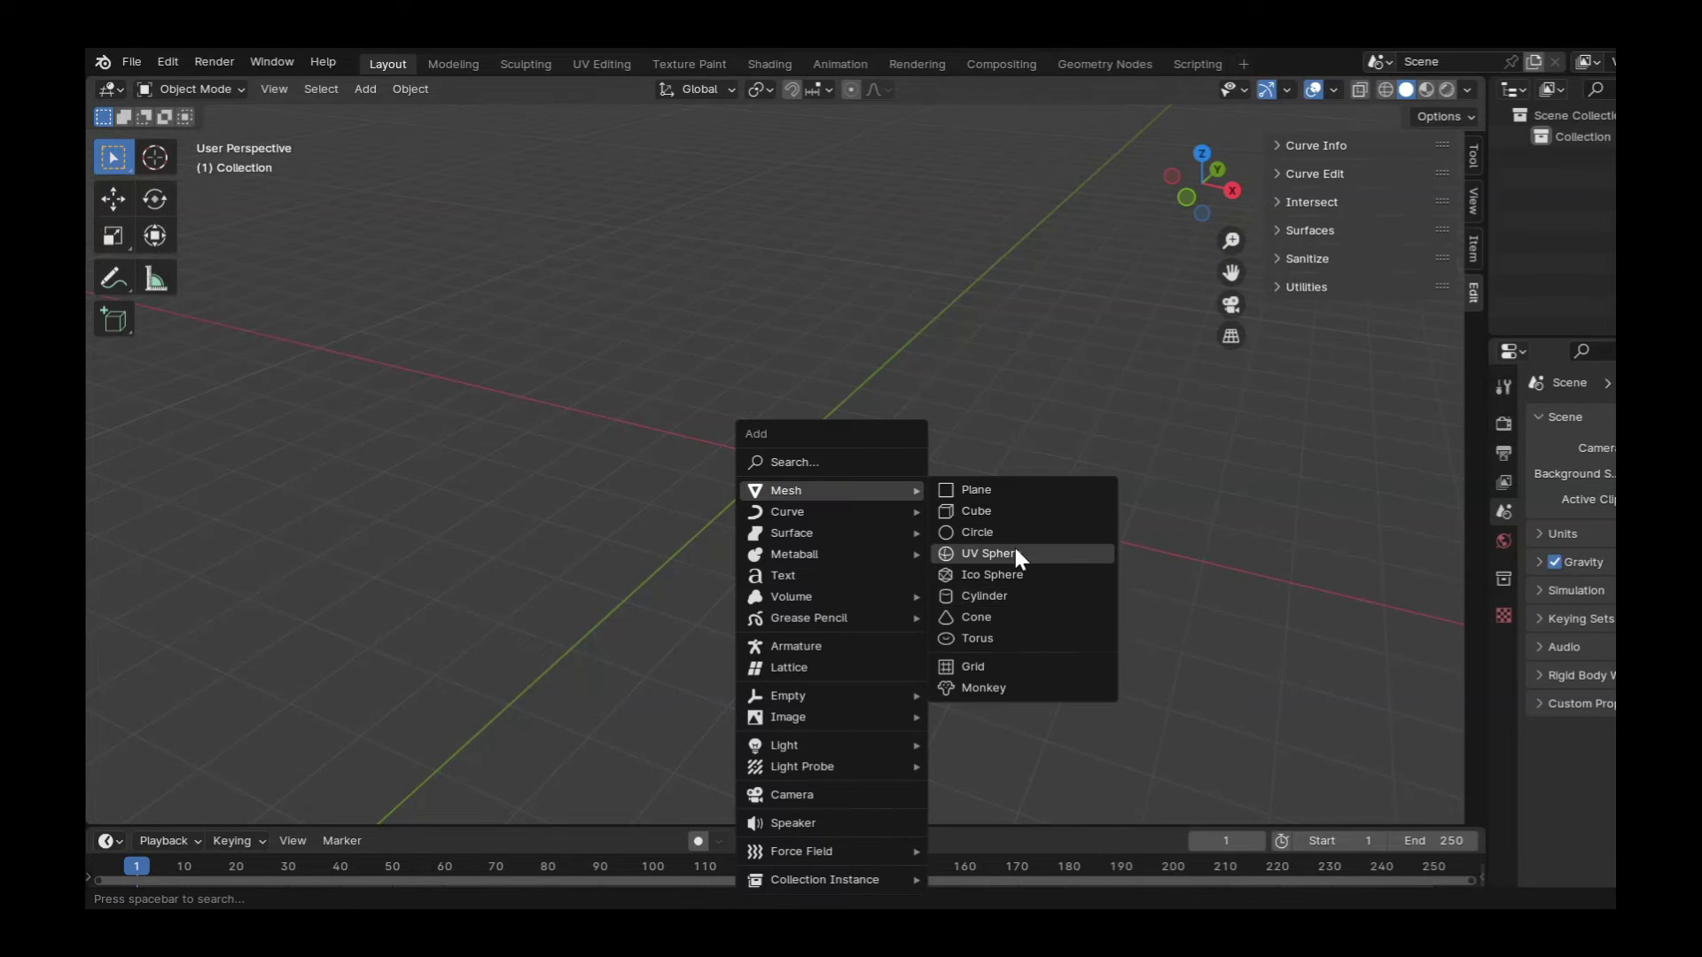
# Add a cylinder and rotate it 90° on Y so it lies along X
pyautogui.click(981, 597)
pyautogui.press('r')
pyautogui.press('y')
pyautogui.press('9')
pyautogui.press('0')
pyautogui.press('Return')
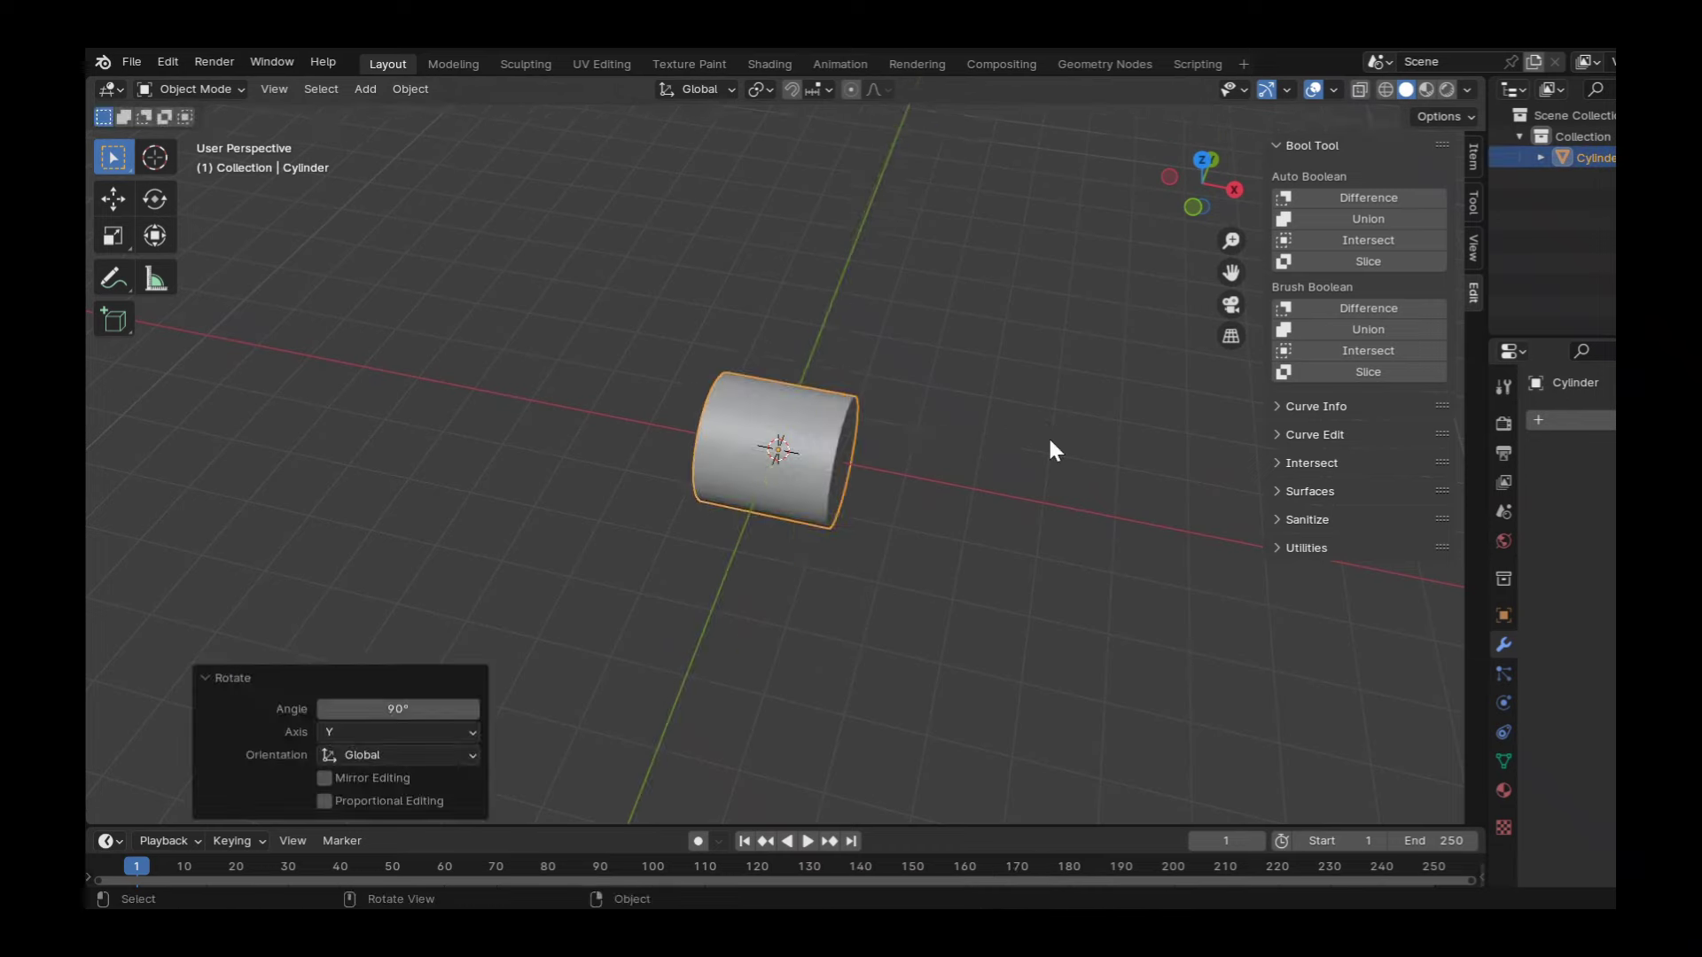
# In face mode, move the cylinder's end face along X to flatten it into a thin disc
pyautogui.press('Tab')
pyautogui.press('3')
pyautogui.press('KP_7')
pyautogui.press('KP_1')
pyautogui.scroll(4, 936, 396)
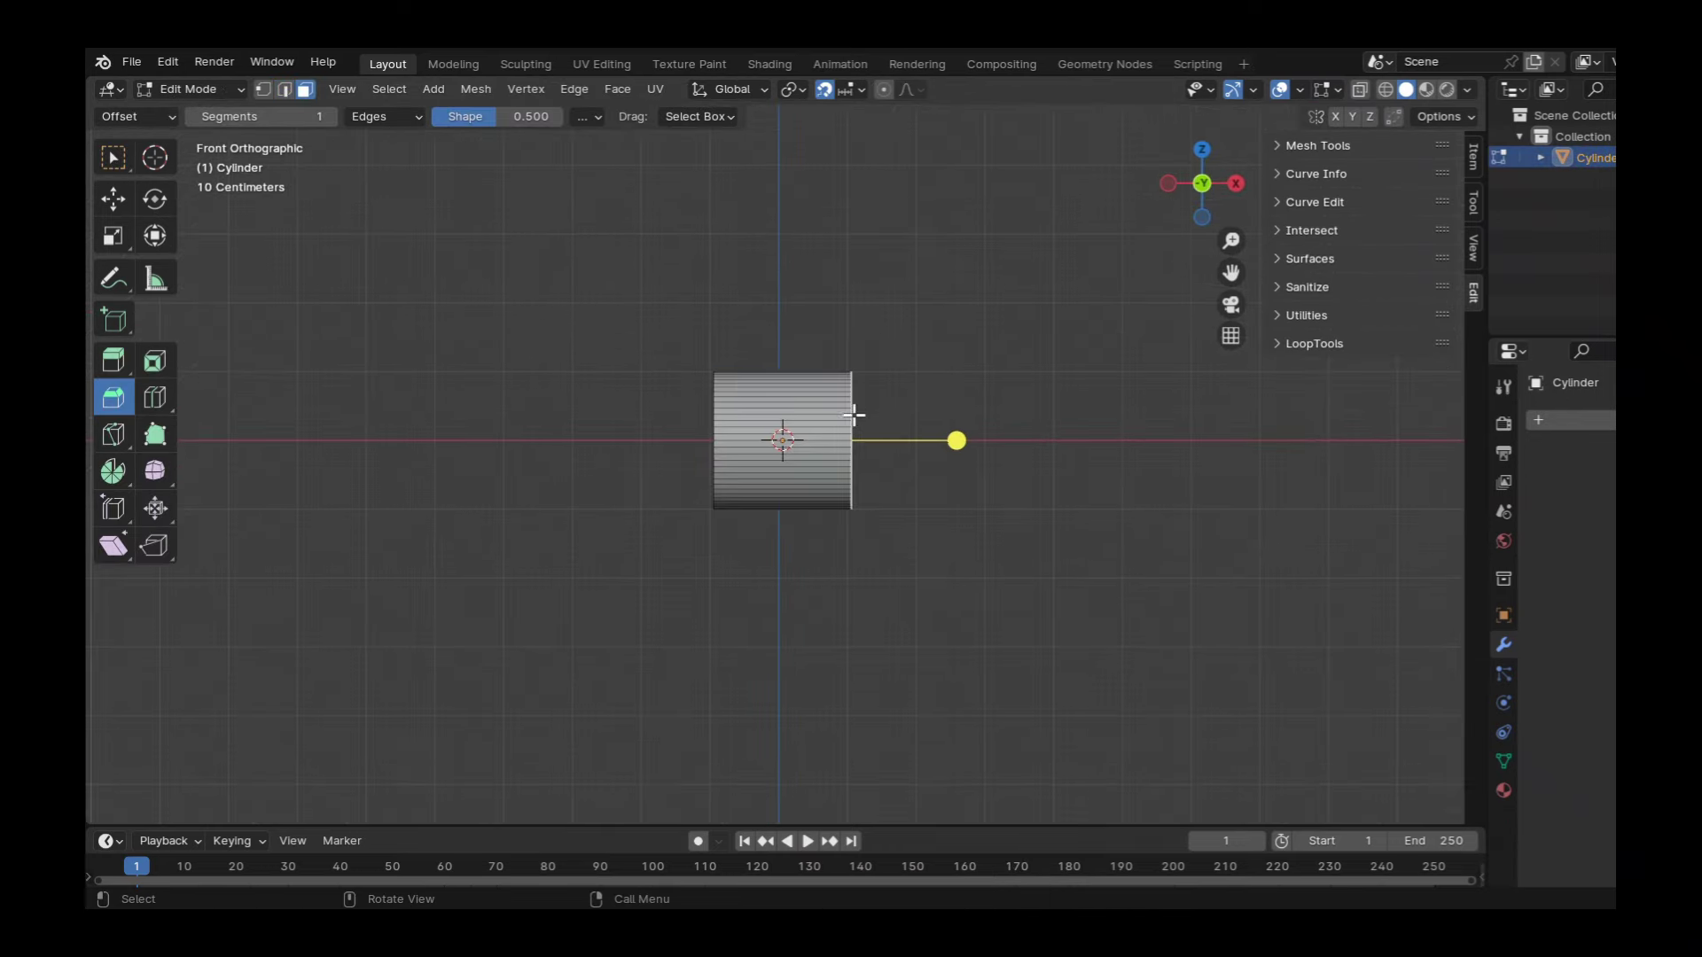
pyautogui.press('g')
pyautogui.press('x')
pyautogui.click(1058, 346)
pyautogui.moveTo(1059, 346)
pyautogui.mouseDown(button='middle')
pyautogui.moveTo(919, 483)
pyautogui.moveTo(635, 444)
pyautogui.moveTo(1105, 502)
pyautogui.mouseUp(button='middle')
# Select a disc edge and look through the sidebar's Item, View, mesh tools and LoopTools panels
pyautogui.press('2')
pyautogui.click(905, 423)
pyautogui.click(1473, 157)
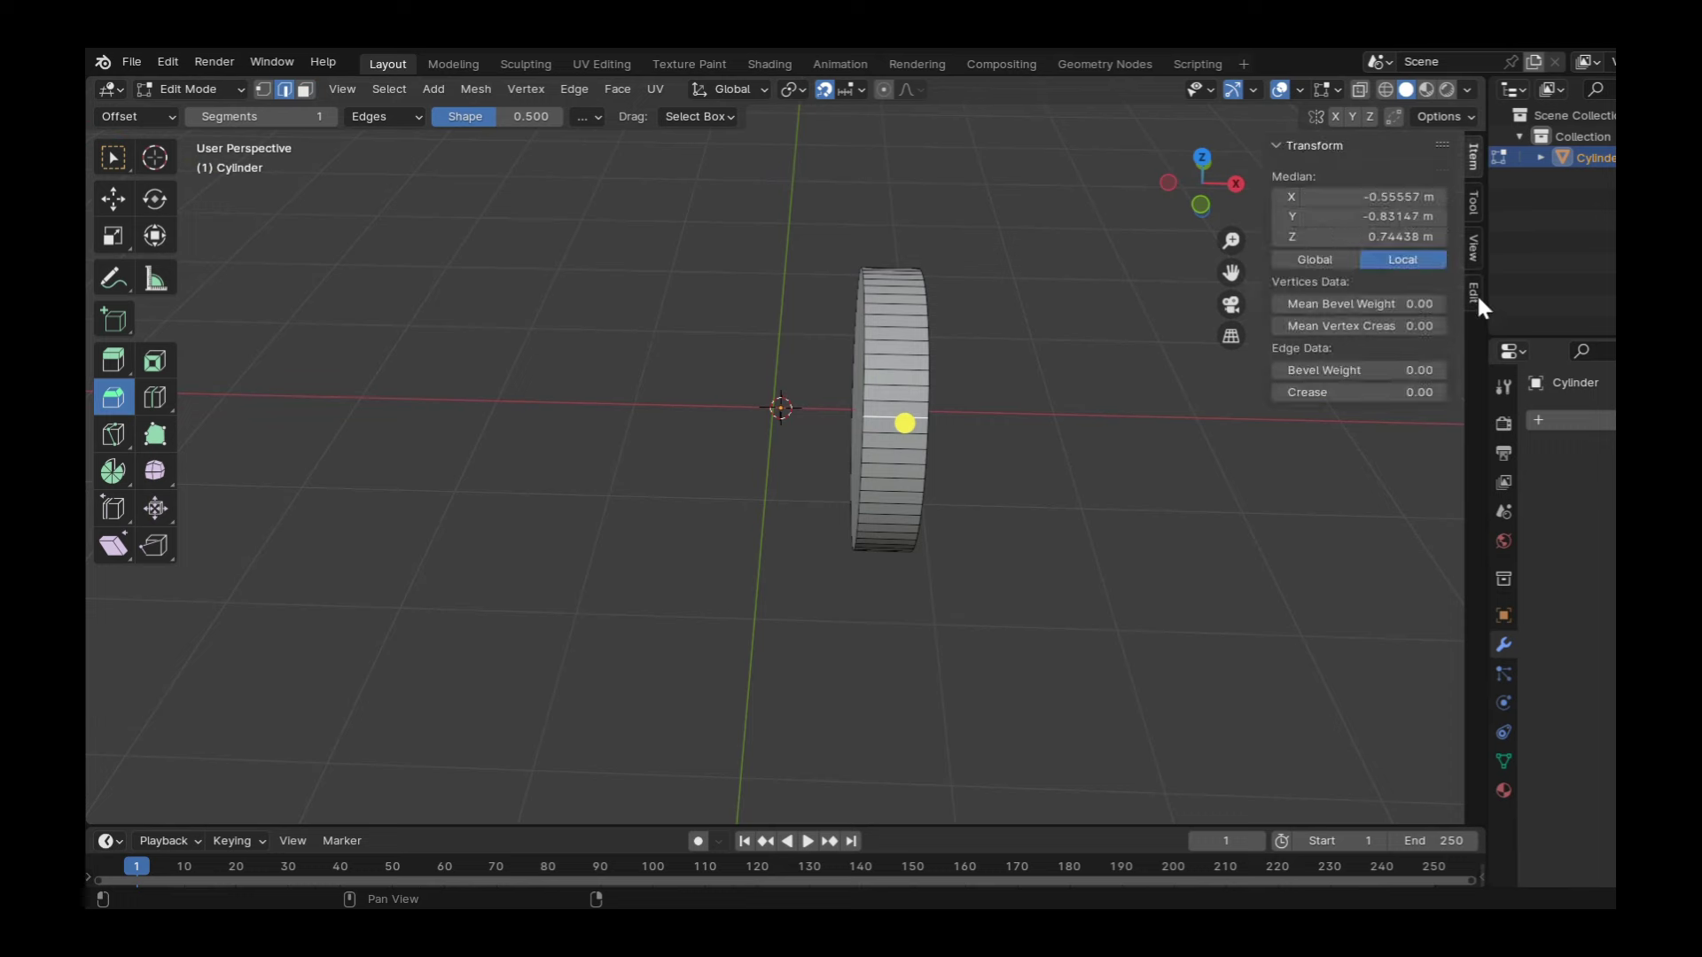
pyautogui.click(1475, 249)
pyautogui.click(1474, 293)
pyautogui.click(1318, 145)
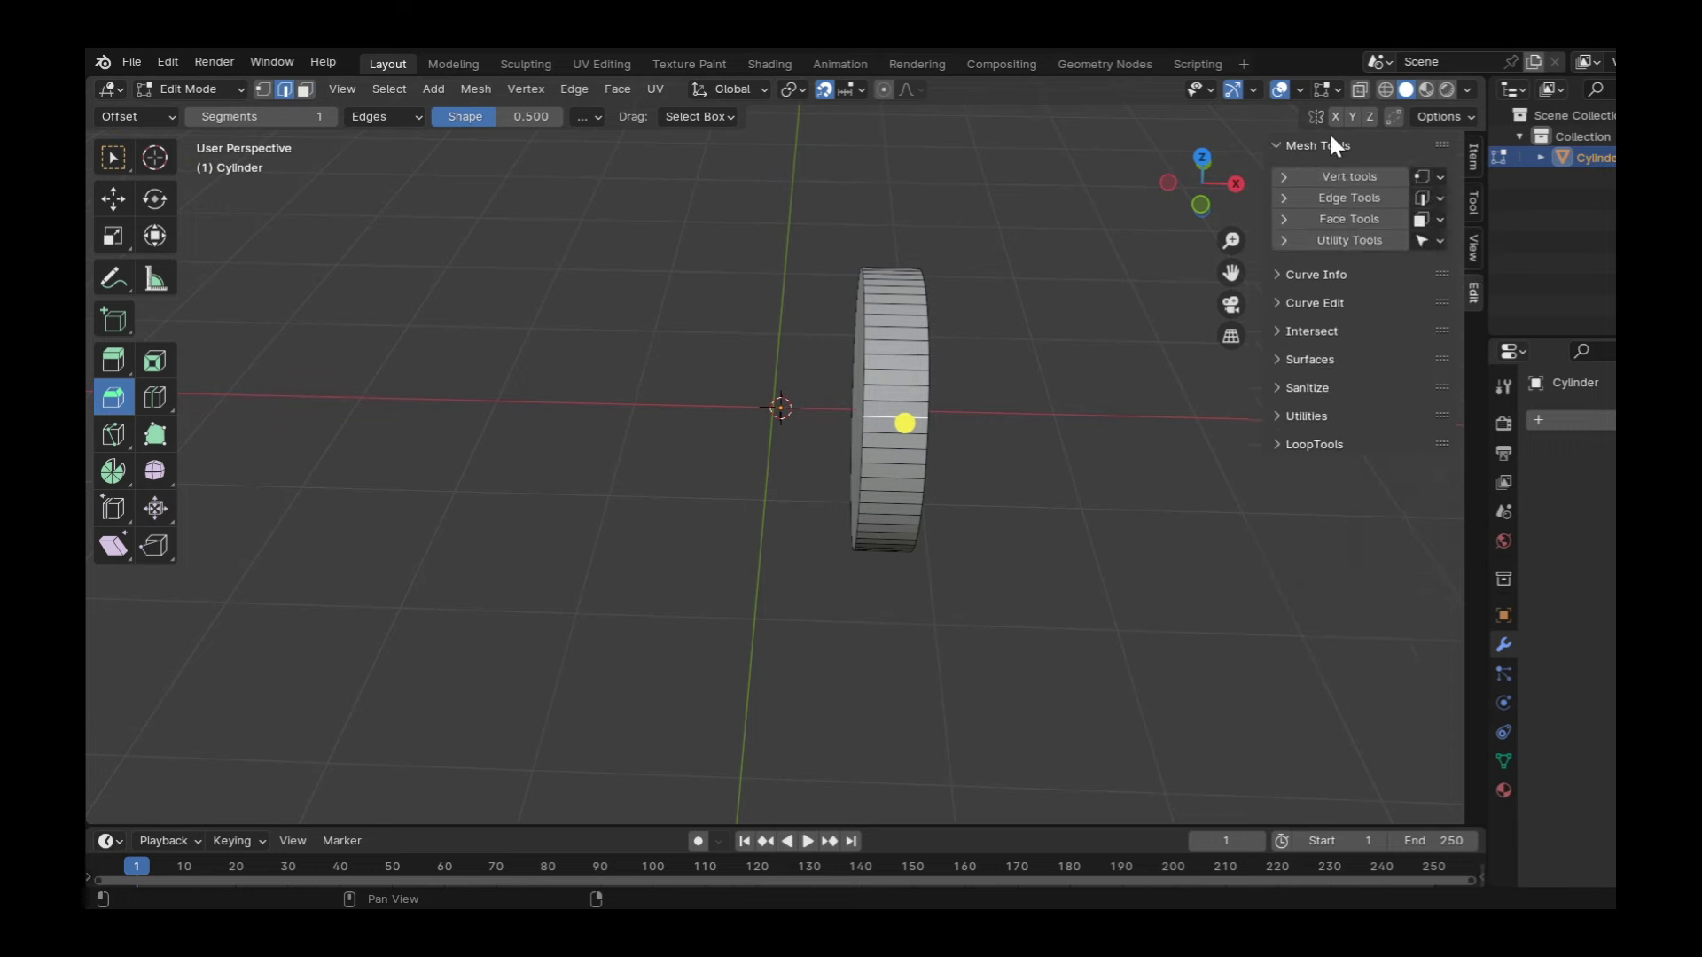
pyautogui.click(1315, 344)
pyautogui.click(1473, 209)
pyautogui.click(1474, 293)
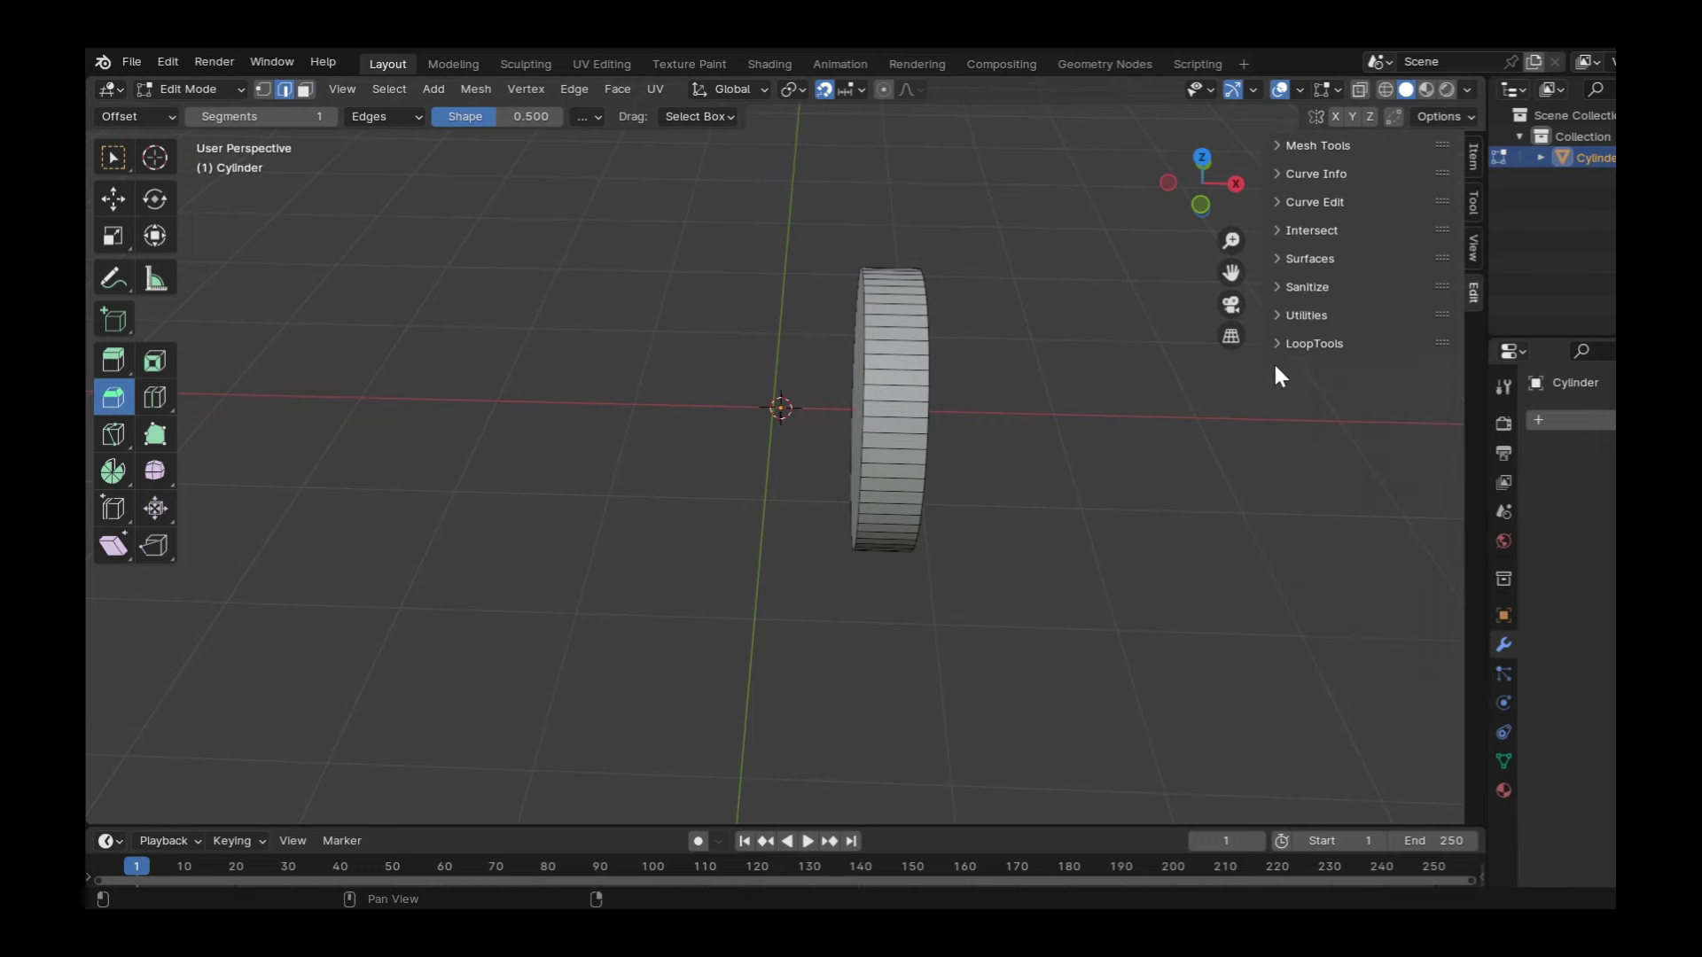
# Save the file and measure the disc's thickness at 0.075736 m
pyautogui.press('Tab')
pyautogui.click(1117, 497)
pyautogui.hotkey('ctrl', 's')
pyautogui.press('Tab')
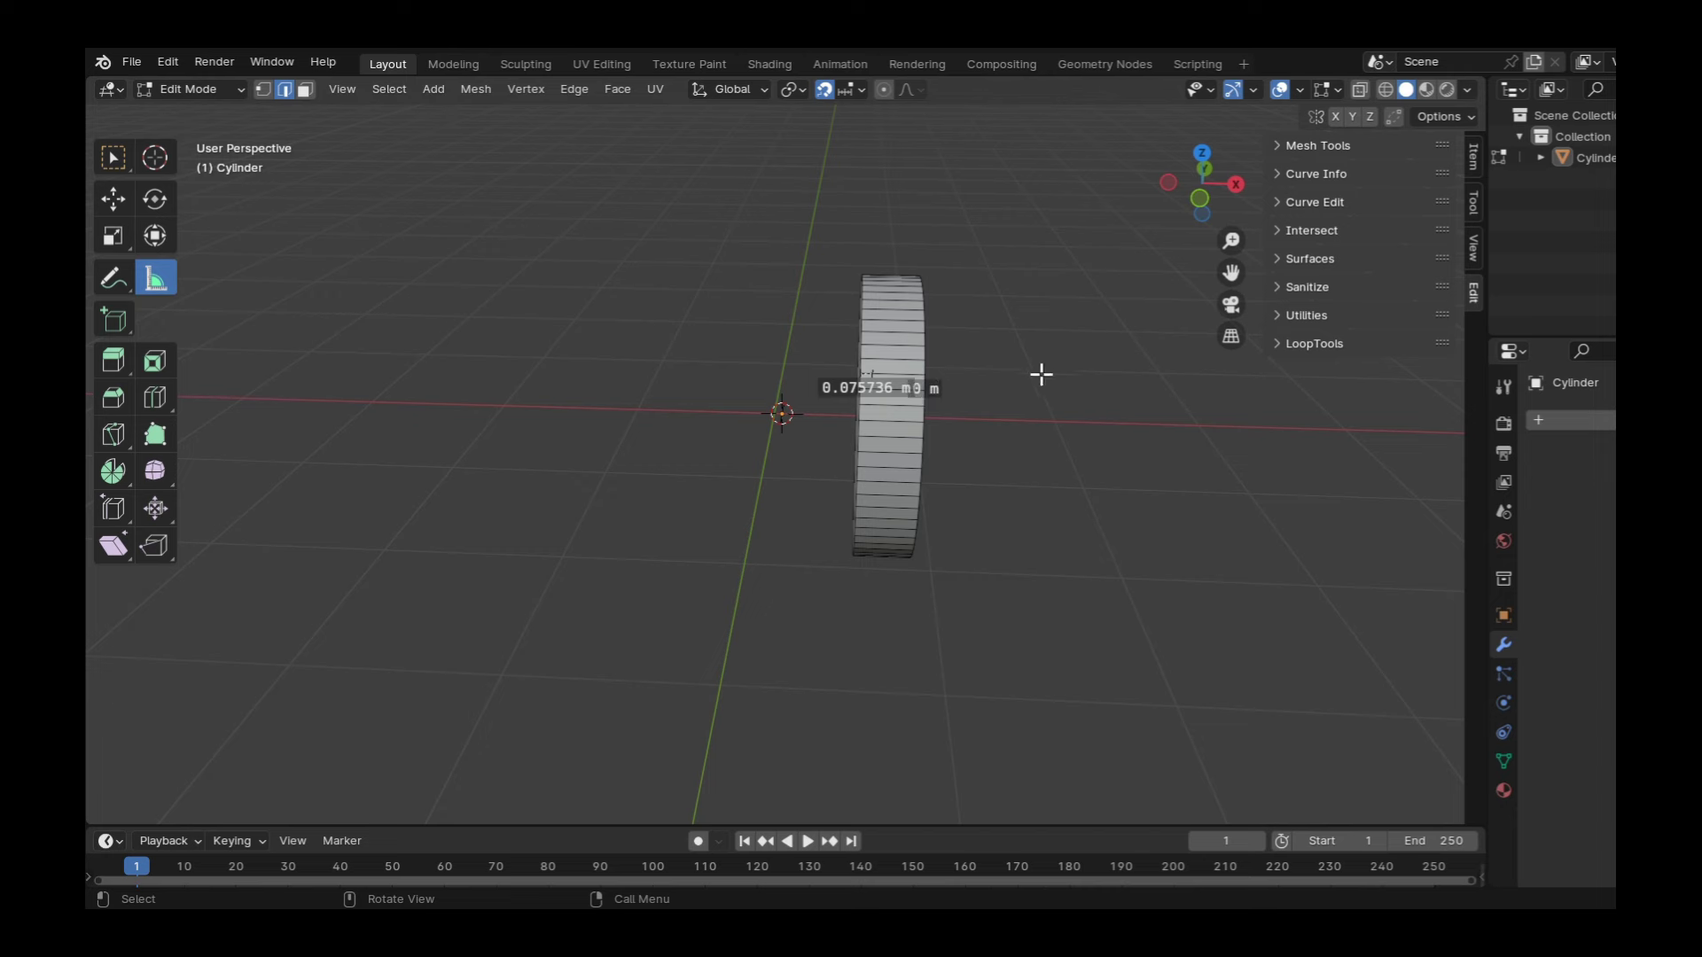
pyautogui.click(156, 279)
pyautogui.moveTo(1124, 379); pyautogui.dragTo(796, 426, button='middle')
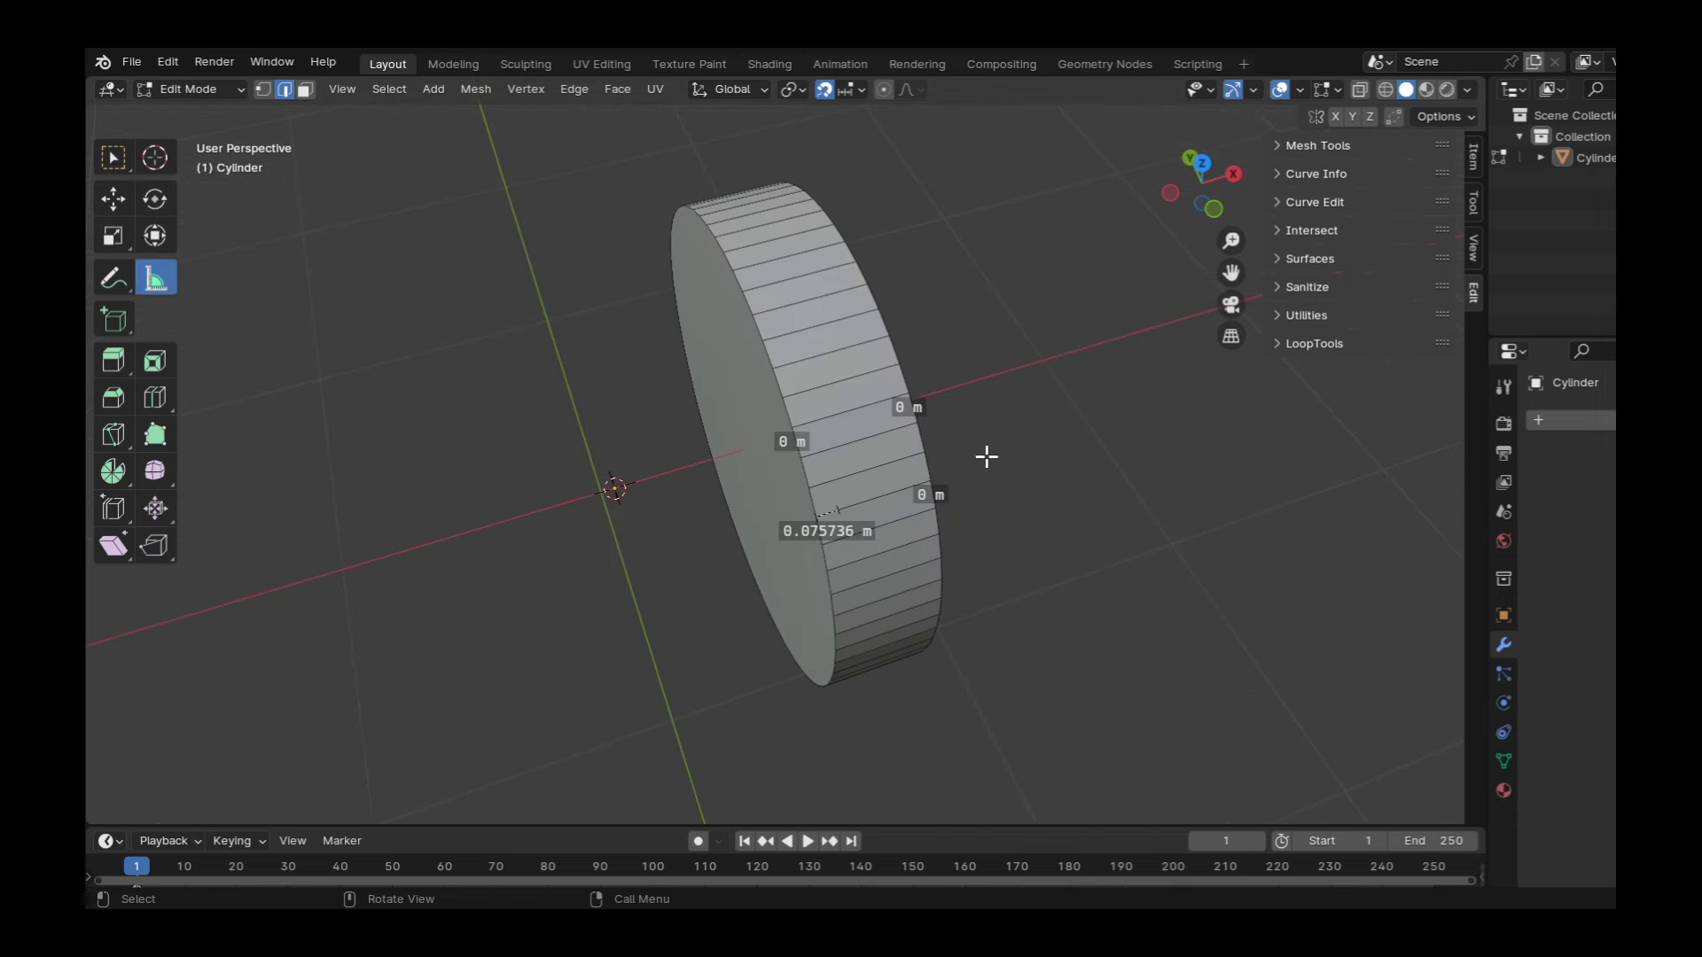
# Move the disc 1.5556 m back along the X axis
pyautogui.press('2')
pyautogui.click(1287, 146)
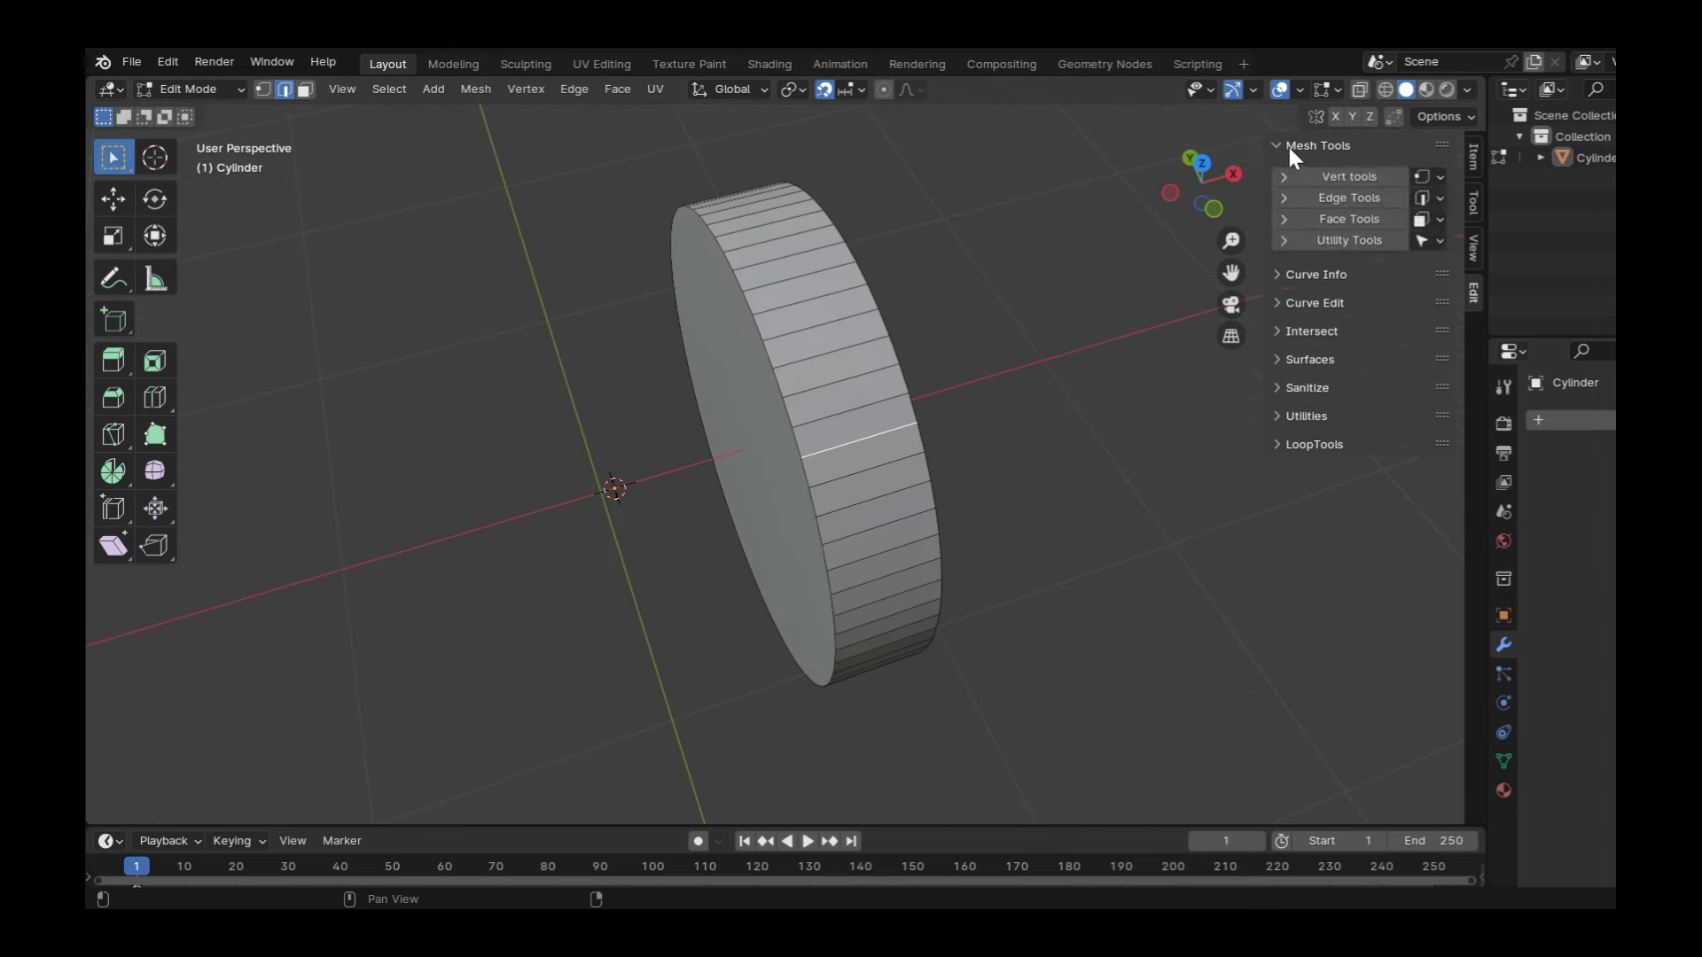
pyautogui.click(1504, 615)
pyautogui.moveTo(1598, 780)
pyautogui.mouseDown(button='middle')
pyautogui.moveTo(1072, 733)
pyautogui.moveTo(957, 497)
pyautogui.mouseUp(button='middle')
pyautogui.press('Tab')
pyautogui.press('g')
pyautogui.press('x')
pyautogui.click(1109, 540)
pyautogui.moveTo(1109, 539); pyautogui.dragTo(1140, 563, button='middle')
# Extrude the cap face -0.3 m along X and scale it down to 0.79
pyautogui.press('Tab')
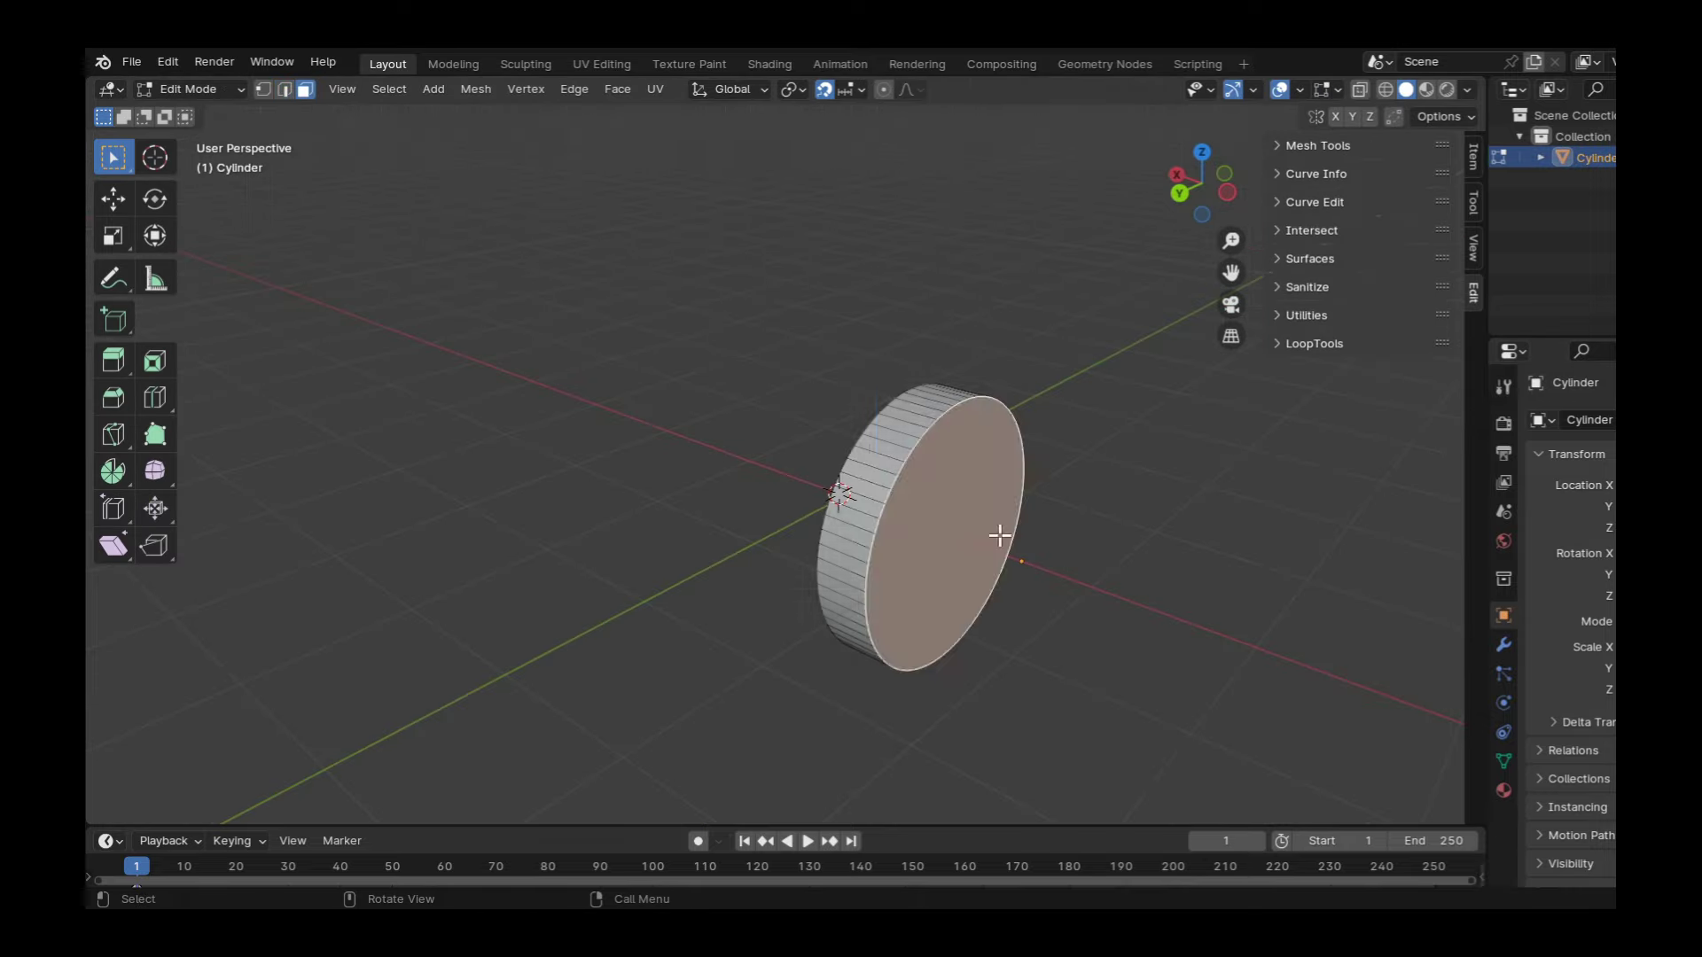
pyautogui.moveTo(961, 482)
pyautogui.mouseDown(button='middle')
pyautogui.moveTo(980, 502)
pyautogui.moveTo(935, 436)
pyautogui.moveTo(1253, 639)
pyautogui.moveTo(1115, 583)
pyautogui.moveTo(1090, 505)
pyautogui.moveTo(1046, 561)
pyautogui.moveTo(1037, 505)
pyautogui.moveTo(1056, 665)
pyautogui.moveTo(1082, 554)
pyautogui.moveTo(886, 550)
pyautogui.mouseUp(button='middle')
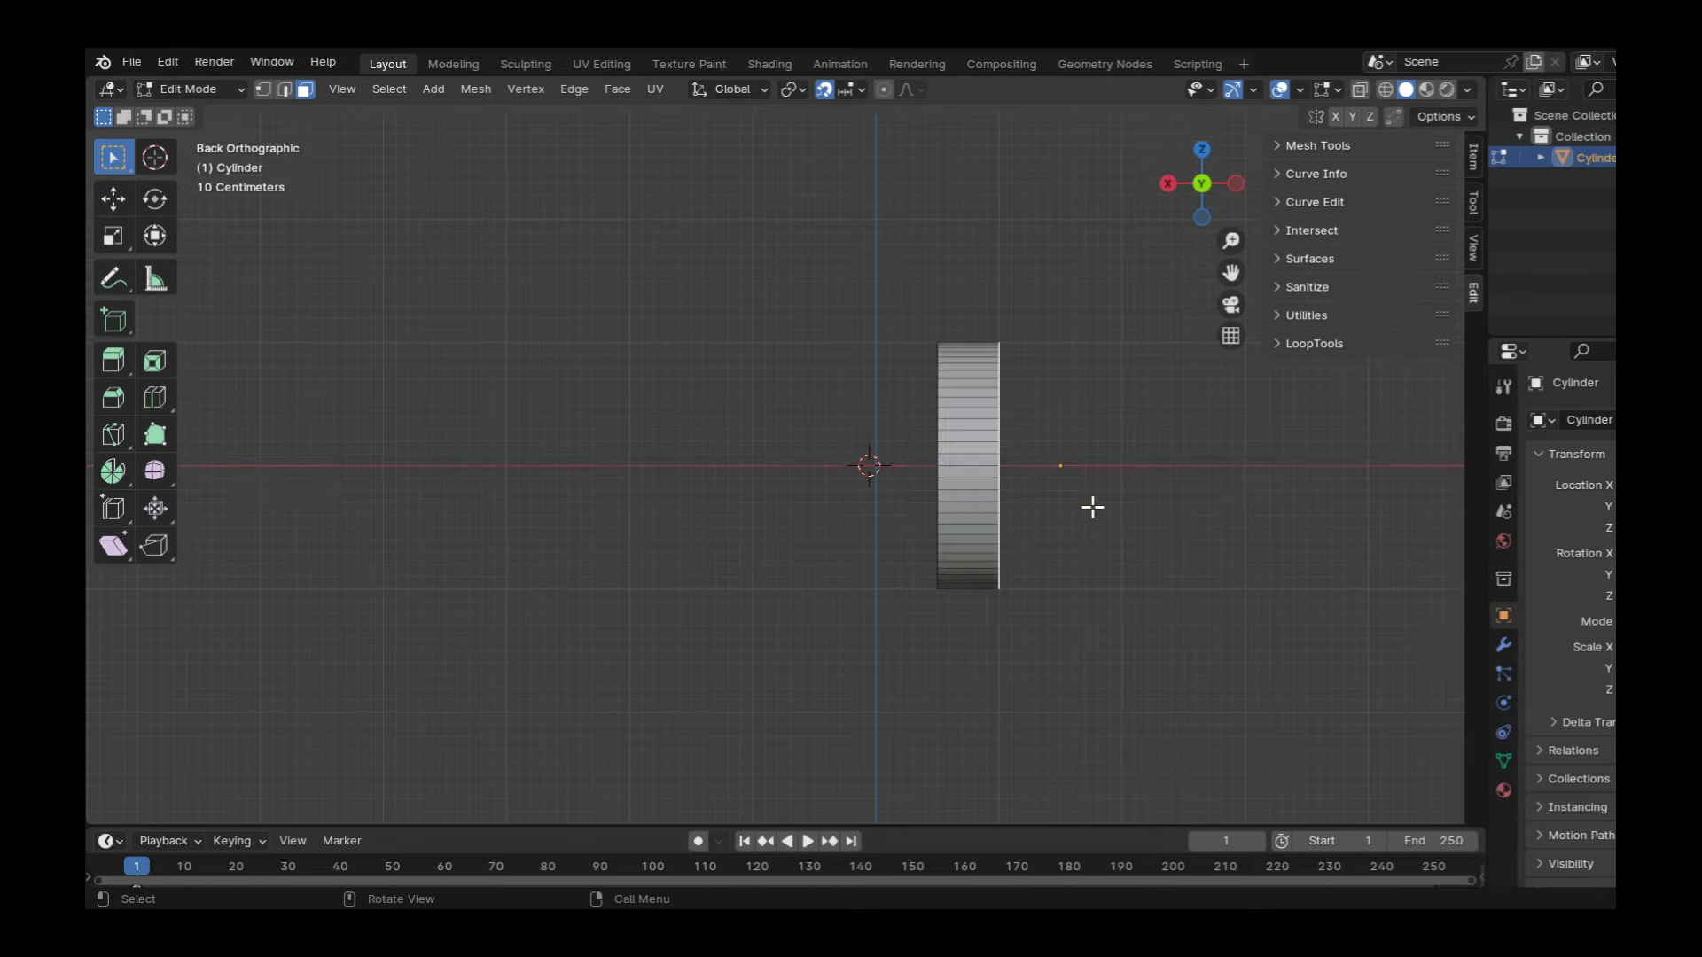
pyautogui.press('e')
pyautogui.press('x')
pyautogui.click(1098, 529)
pyautogui.click(824, 89)
pyautogui.press('s')
pyautogui.click(683, 599)
# Save the file and inset the cap face by 0.15 m
pyautogui.press('Tab')
pyautogui.press('Tab')
pyautogui.hotkey('ctrl', 's')
pyautogui.click(155, 360)
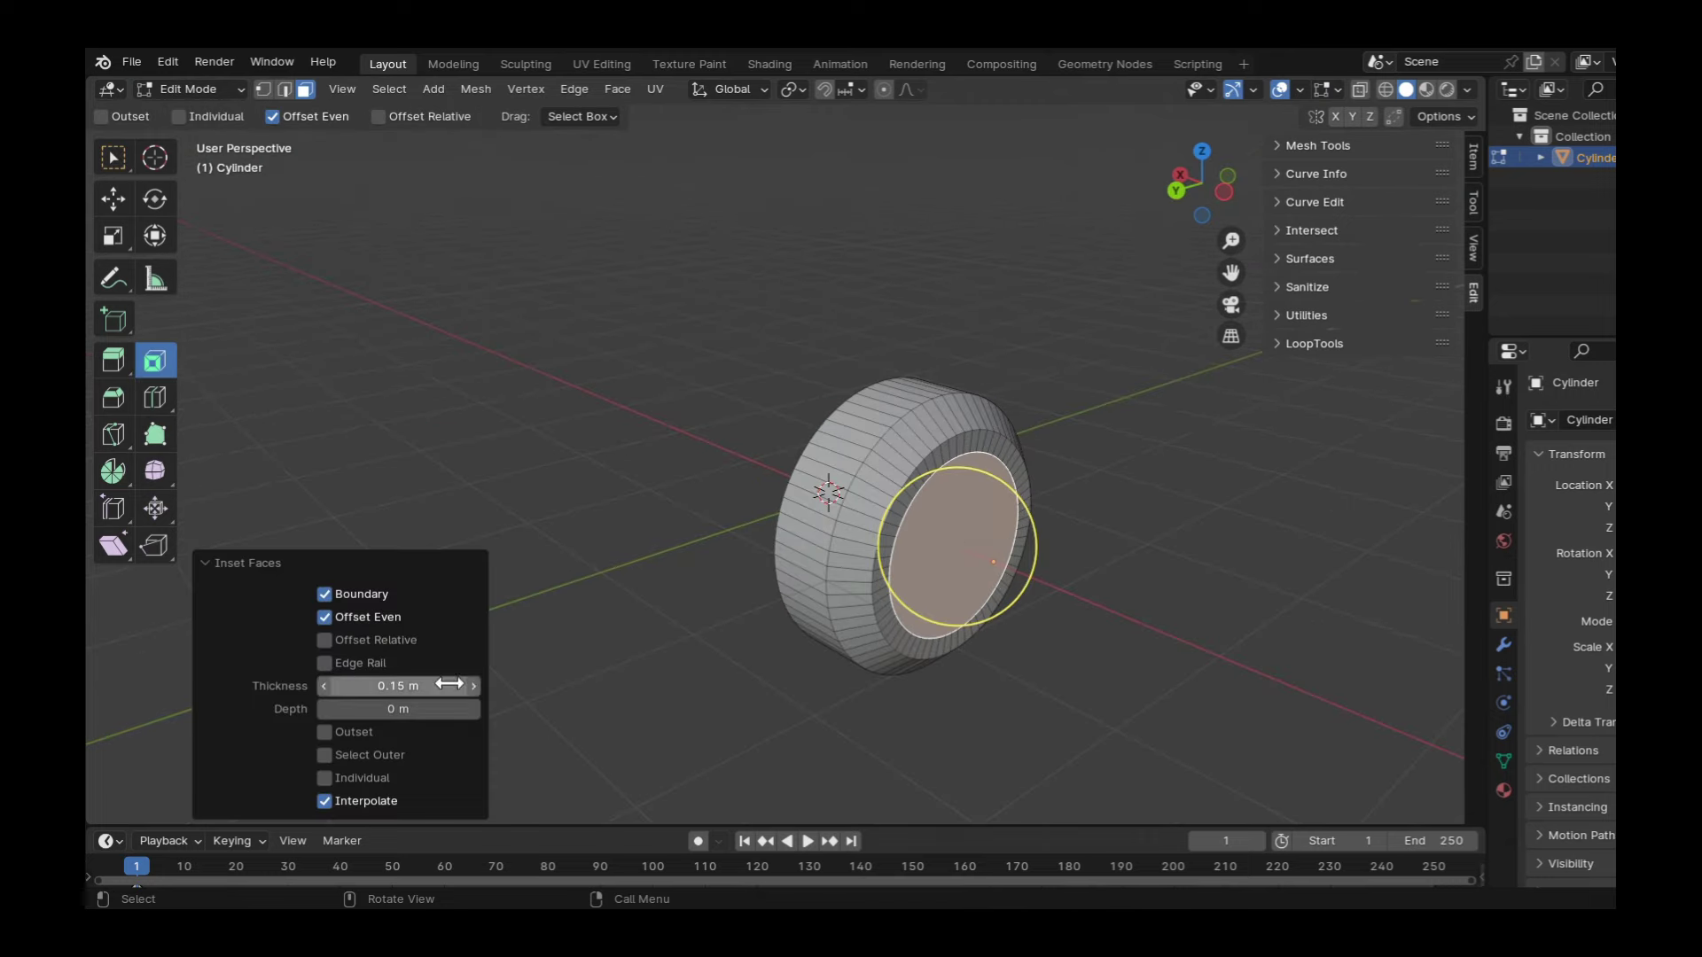
pyautogui.click(1120, 545)
pyautogui.moveTo(1121, 545)
pyautogui.mouseDown(button='middle')
pyautogui.moveTo(955, 470)
pyautogui.moveTo(1126, 447)
pyautogui.mouseUp(button='middle')
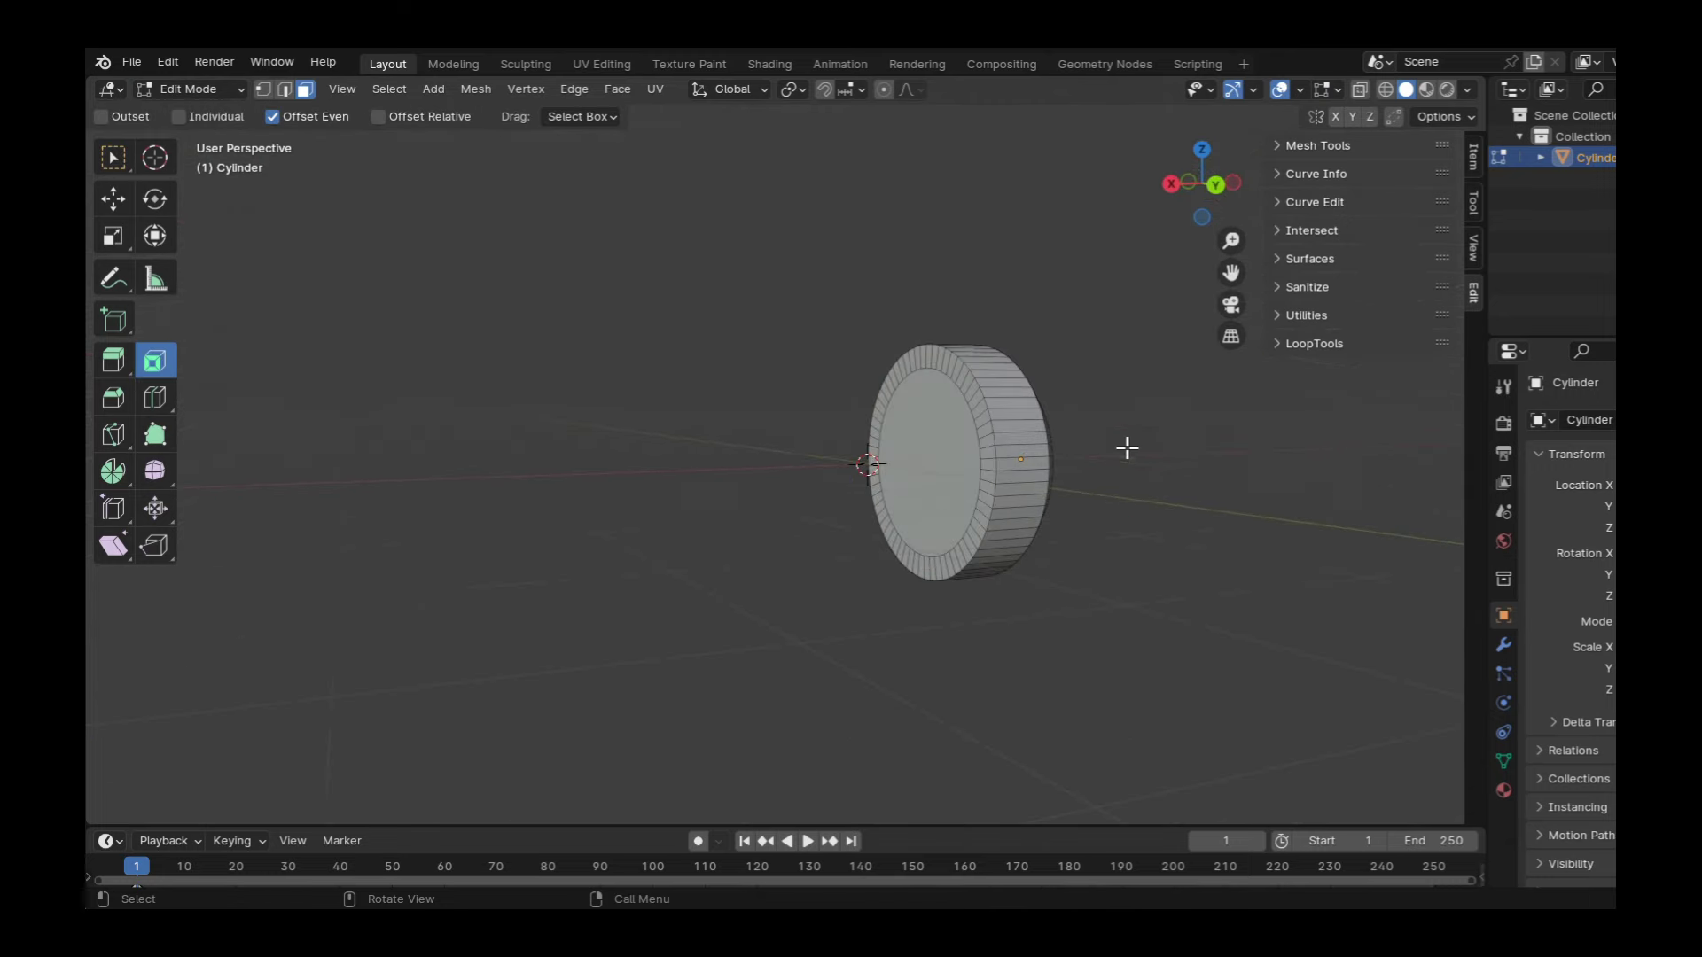
# Separate the inset cap face into its own object, Cylinder.001
pyautogui.press('c')
pyautogui.click(939, 461)
pyautogui.press('p')
pyautogui.click(869, 522)
# Move the separated cap disc along X away from the tire
pyautogui.press('Tab')
pyautogui.click(916, 478)
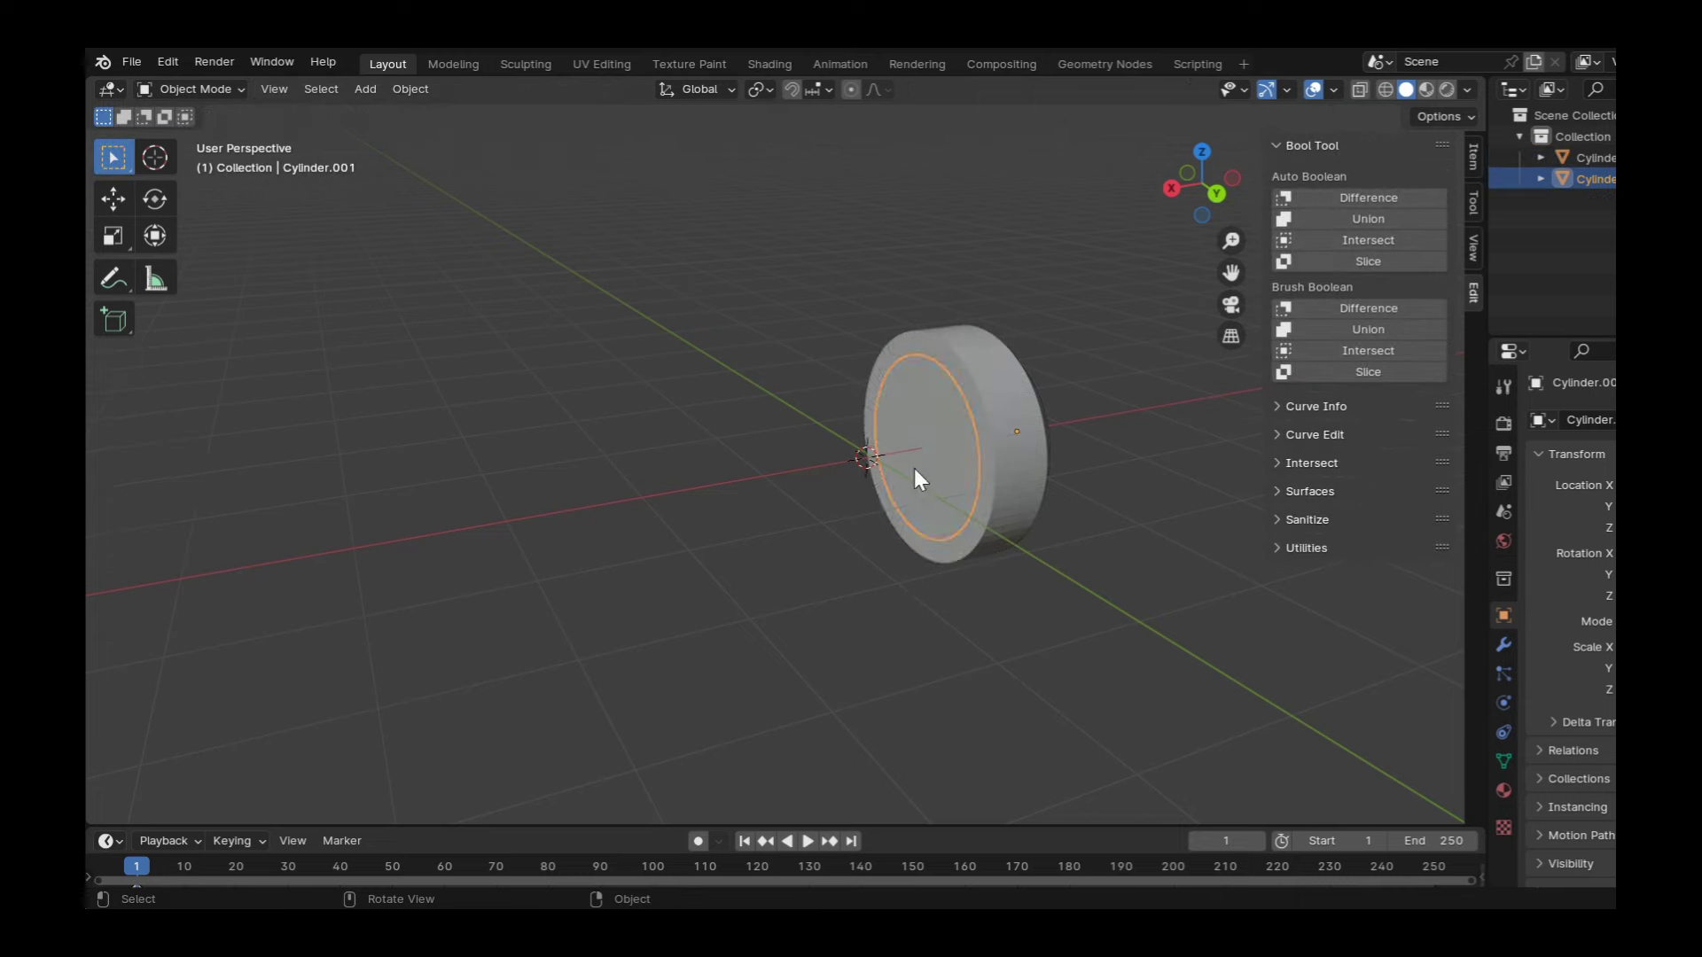
pyautogui.press('KP_3')
pyautogui.press('g')
pyautogui.press('x')
pyautogui.click(980, 448)
pyautogui.click(1026, 494)
pyautogui.press('Tab')
pyautogui.moveTo(1025, 493); pyautogui.dragTo(991, 463, button='middle')
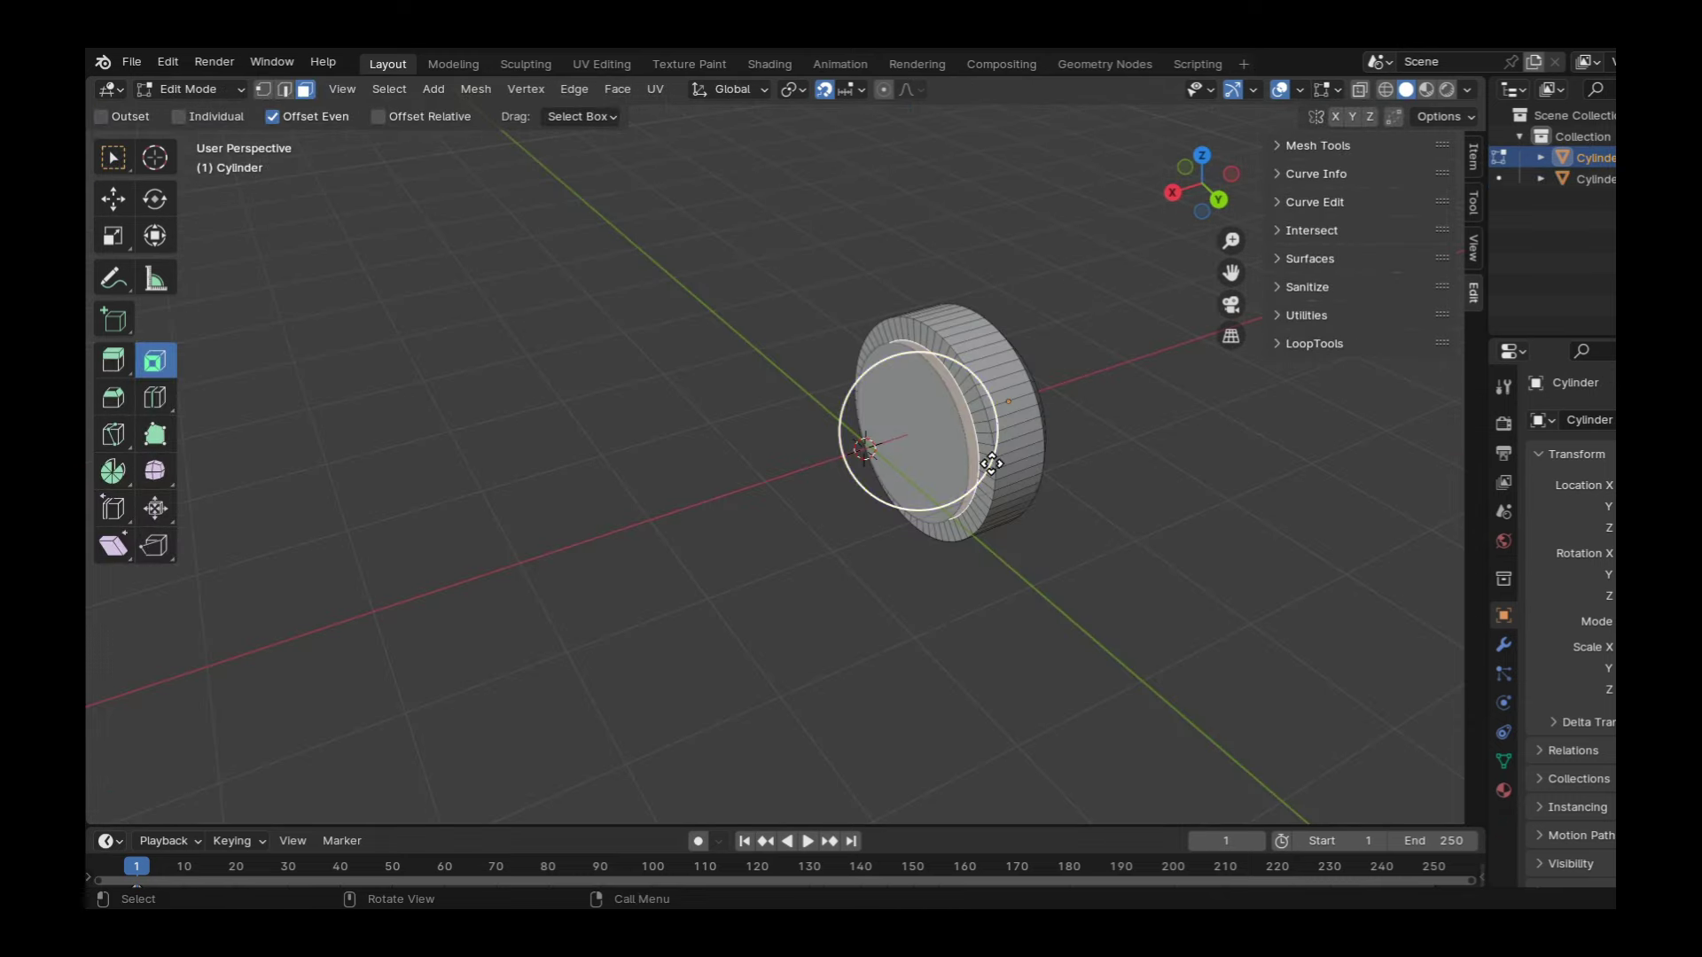
# Push the cap disc farther along X and save the file
pyautogui.press('Tab')
pyautogui.click(976, 487)
pyautogui.press('KP_3')
pyautogui.press('g')
pyautogui.press('x')
pyautogui.click(1086, 539)
pyautogui.hotkey('ctrl', 's')
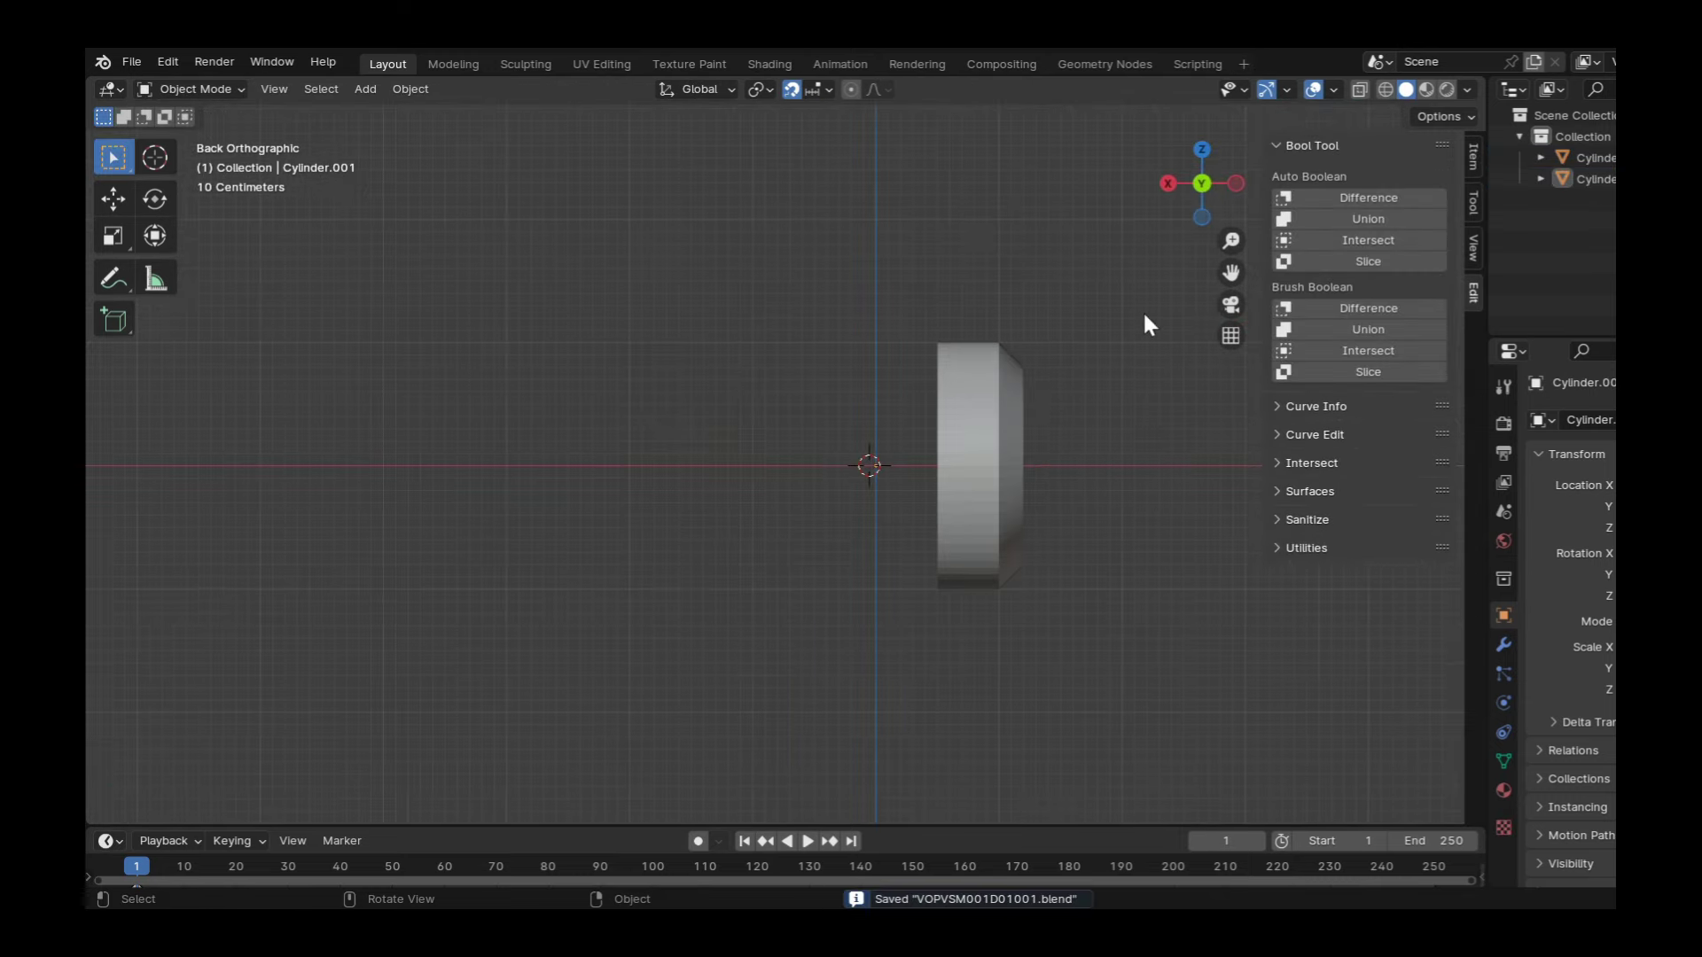
# Bevel the tire's outer rim edge loop
pyautogui.moveTo(1144, 315); pyautogui.dragTo(913, 556, button='middle')
pyautogui.click(913, 557)
pyautogui.press('Tab')
pyautogui.scroll(3, 1058, 536)
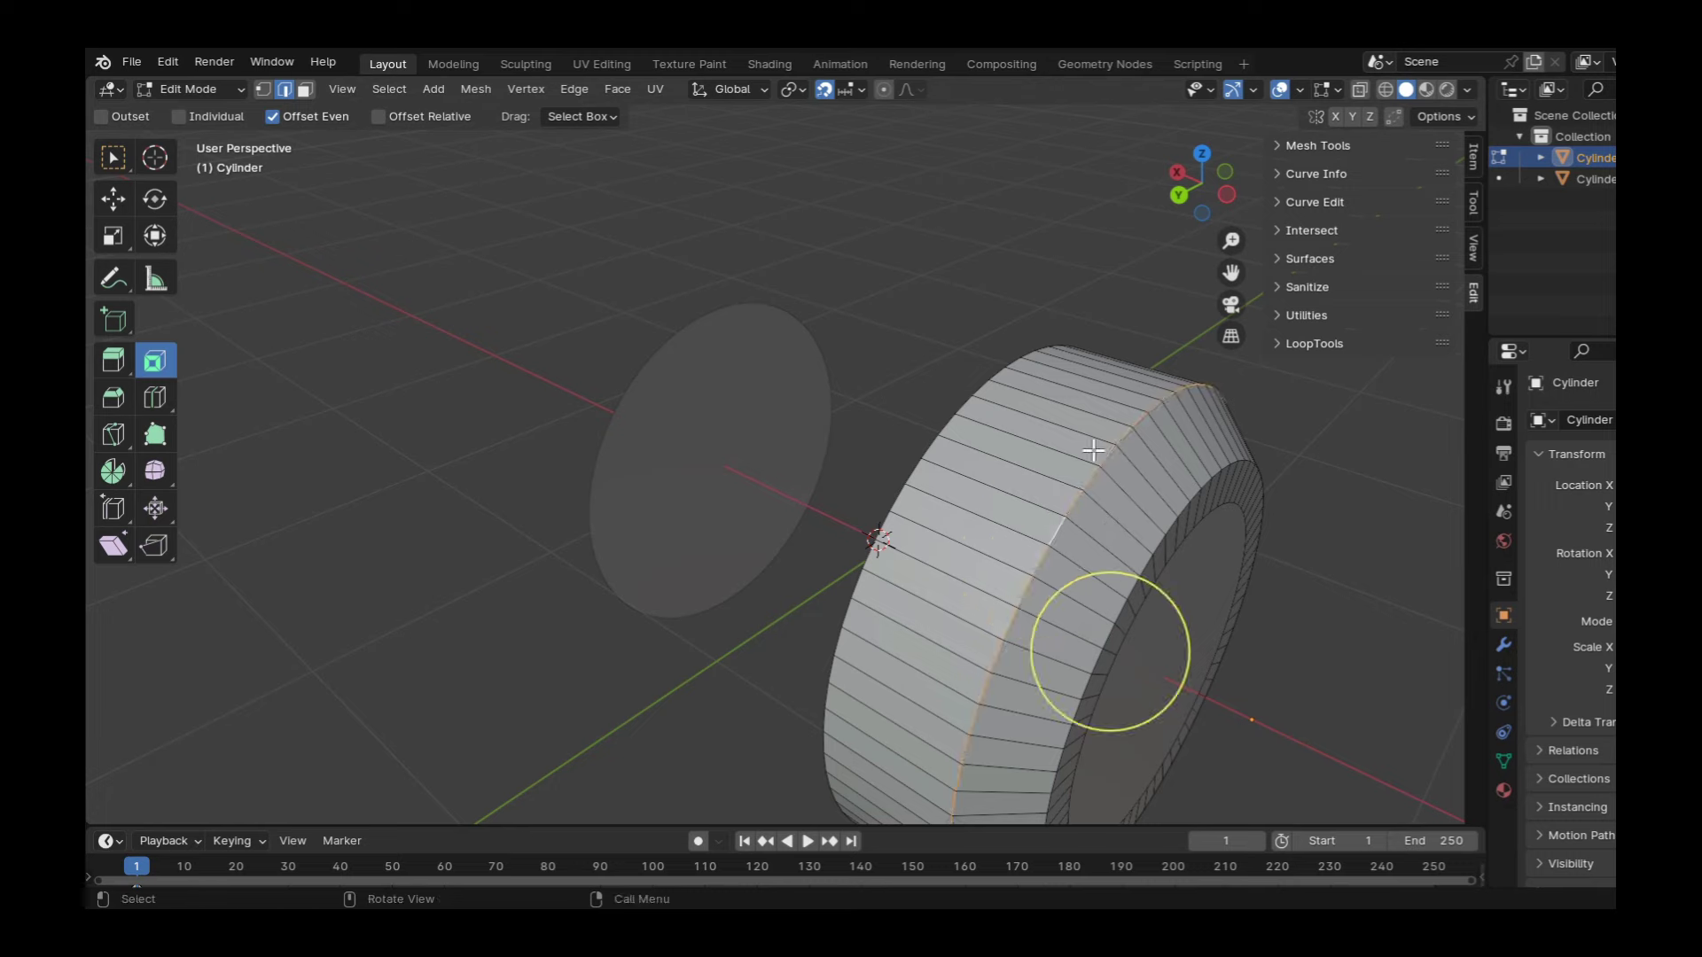
pyautogui.hotkey('ctrl', 'b')
pyautogui.click(1212, 699)
# Inspect the bevelled rim from the back, save, and return to editing the tire
pyautogui.press('Tab')
pyautogui.moveTo(1212, 699); pyautogui.dragTo(1215, 482, button='middle')
pyautogui.press('ctrl+KP_1')
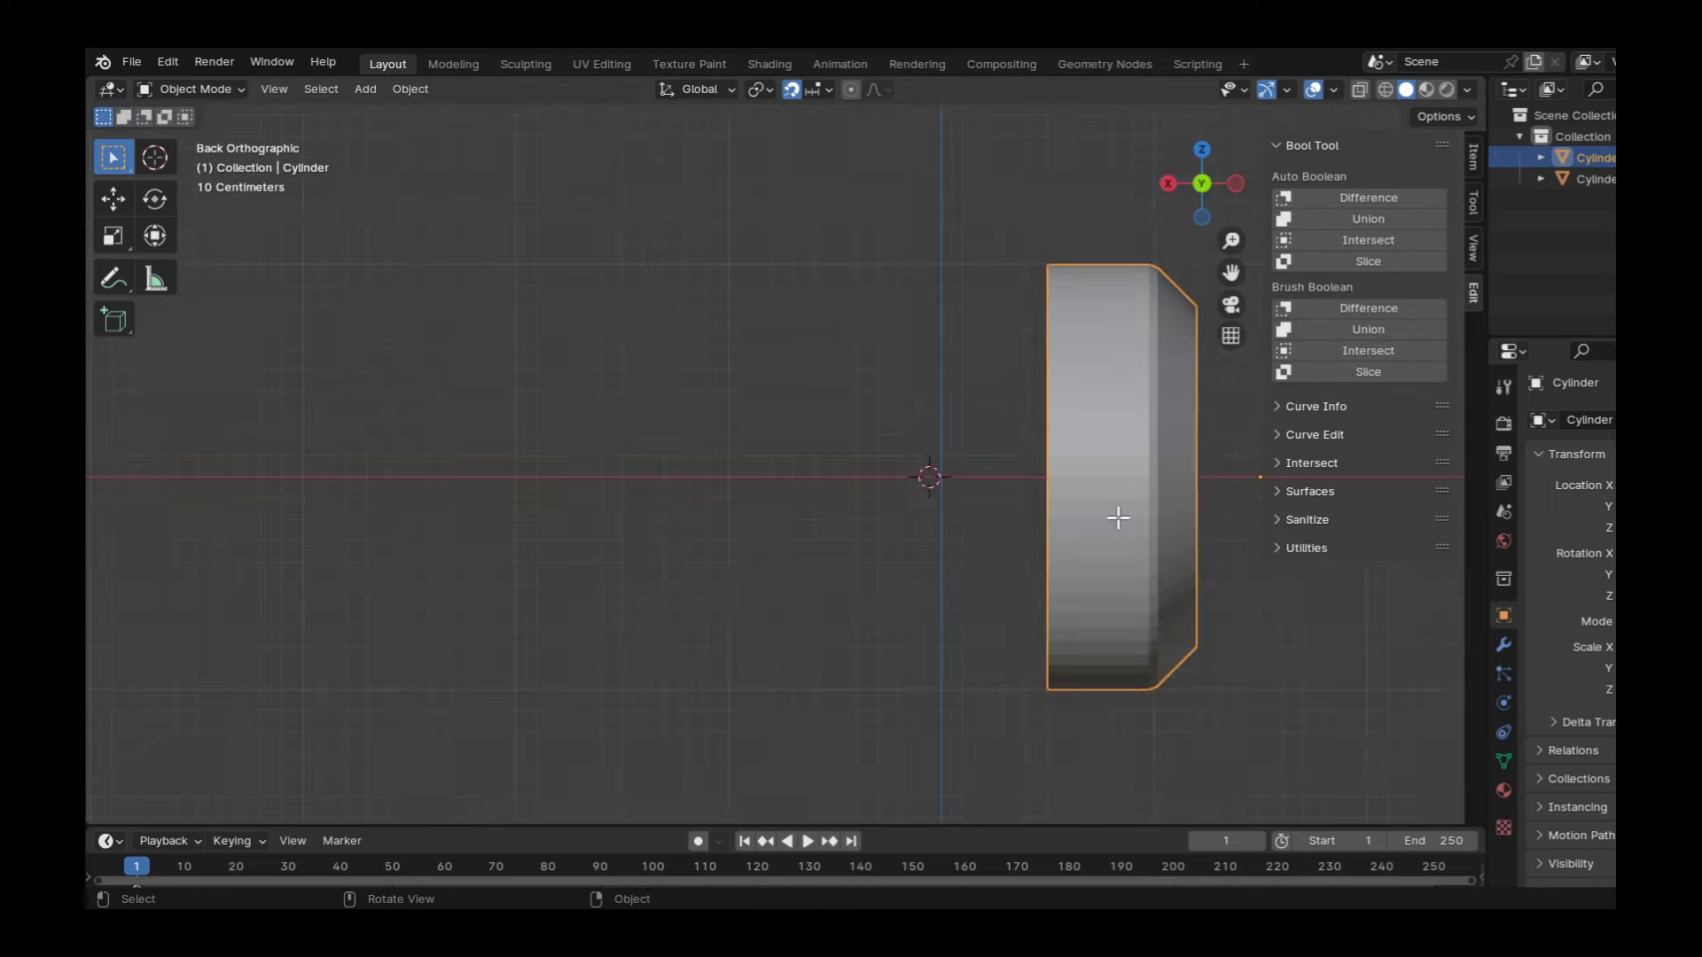
pyautogui.hotkey('ctrl', 's')
pyautogui.moveTo(1118, 518)
pyautogui.mouseDown(button='middle')
pyautogui.moveTo(1000, 636)
pyautogui.moveTo(1044, 536)
pyautogui.mouseUp(button='middle')
pyautogui.press('Tab')
# Extrude the tire's inner face 0.1 m
pyautogui.press('ctrl+KP_1')
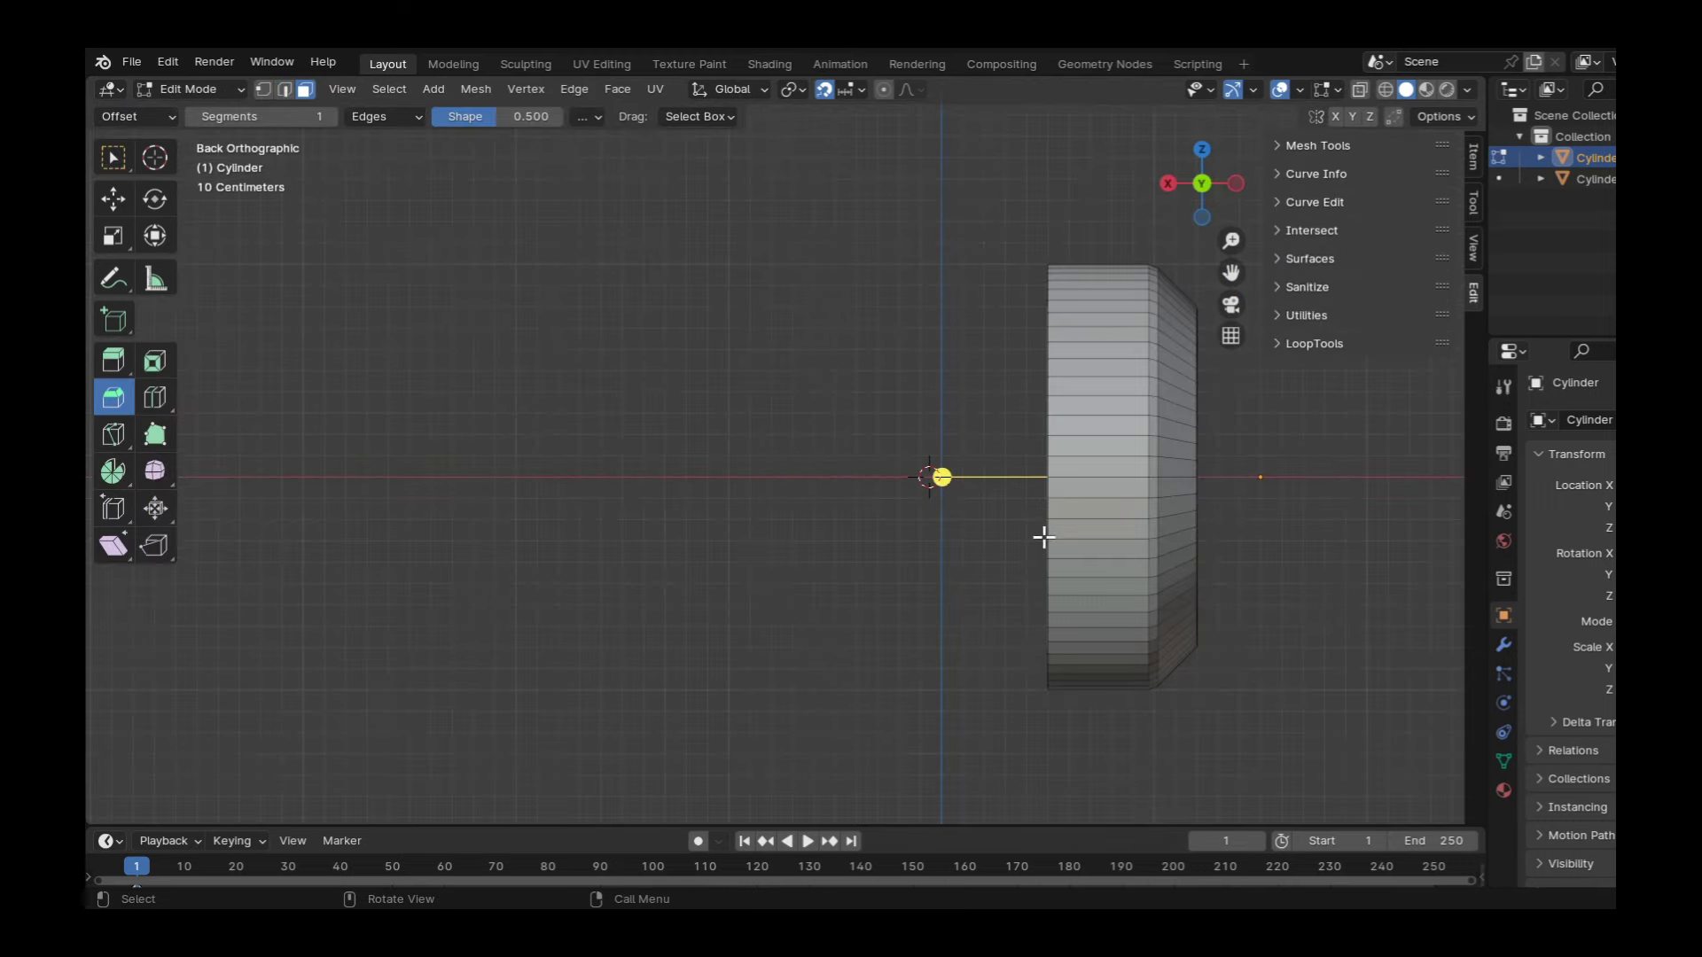
pyautogui.press('e')
pyautogui.moveTo(1138, 510)
pyautogui.mouseDown(button='middle')
pyautogui.moveTo(1209, 646)
pyautogui.moveTo(1100, 548)
pyautogui.mouseUp(button='middle')
pyautogui.hotkey('ctrl', 's')
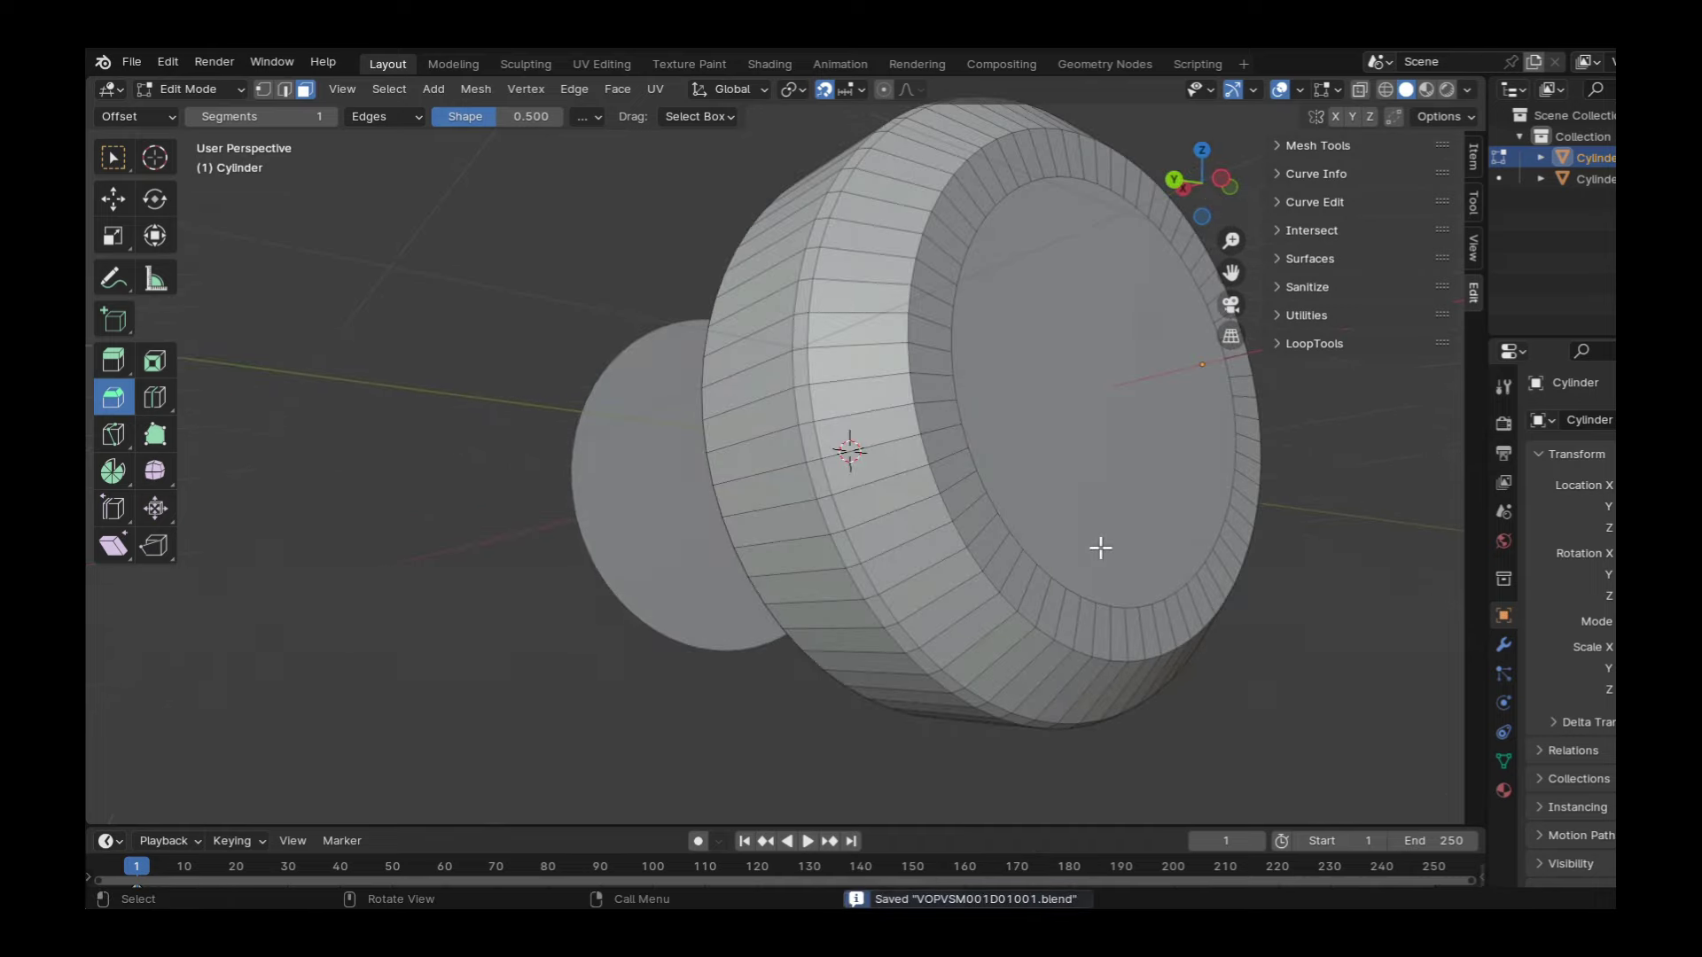
pyautogui.click(1179, 191)
pyautogui.press('e')
pyautogui.click(1175, 429)
pyautogui.moveTo(1174, 429); pyautogui.dragTo(1091, 530, button='middle')
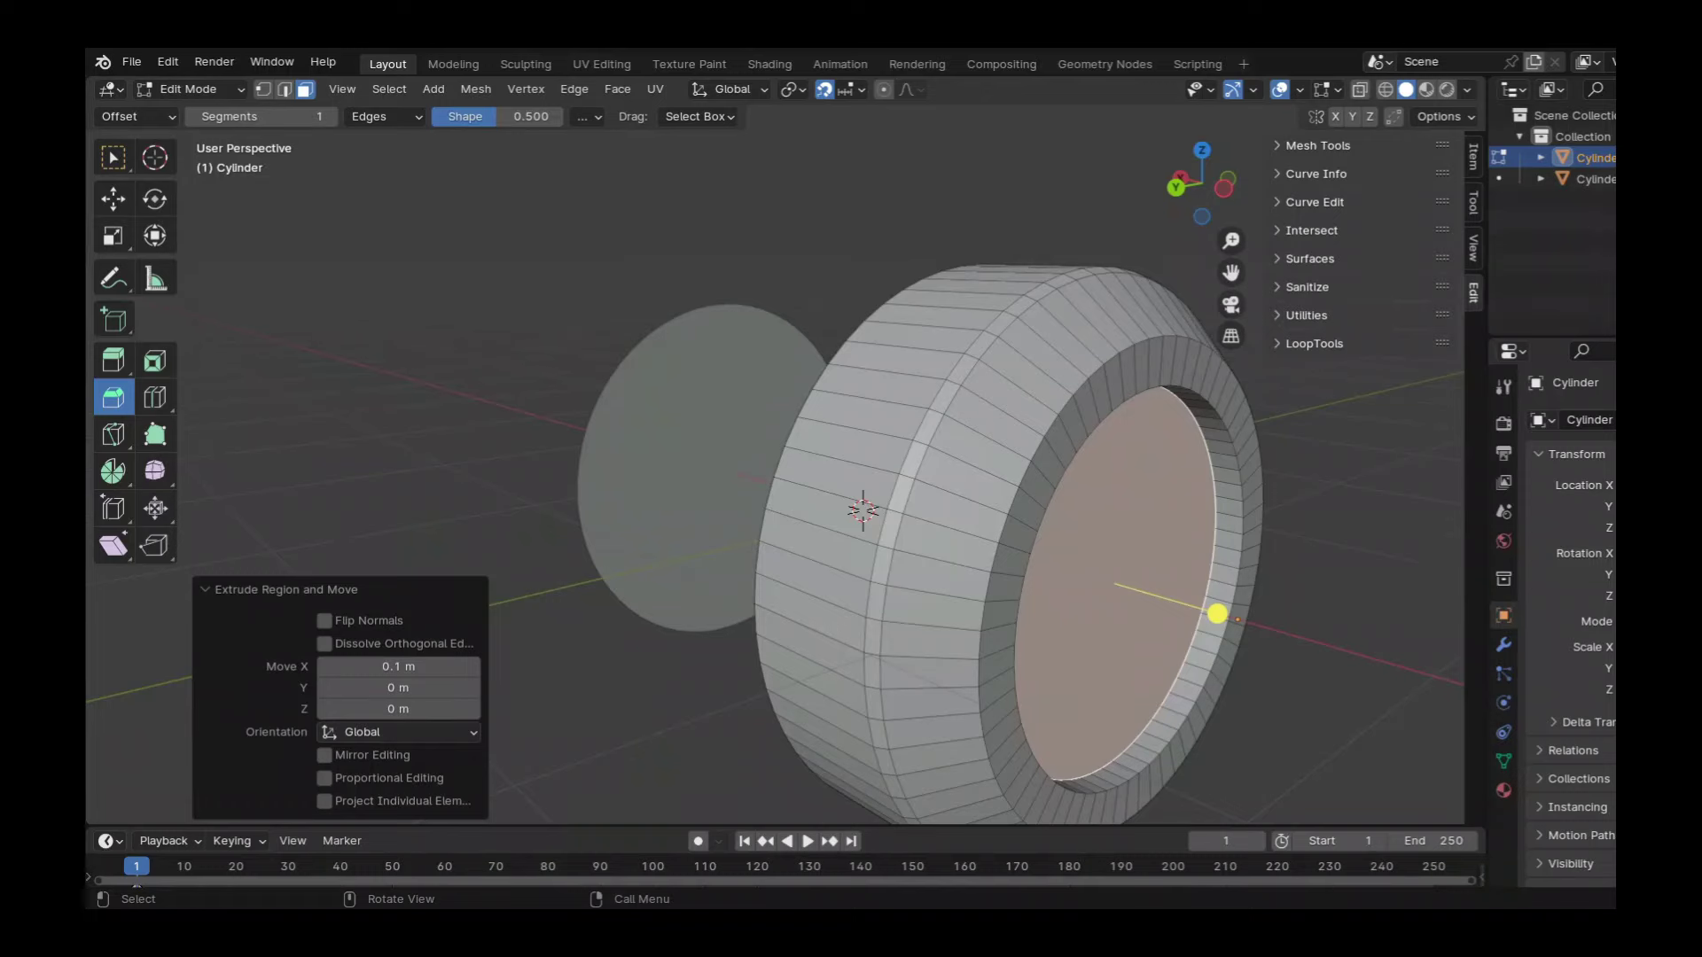
# Inset the inner hub face with a thickness of 0.1
pyautogui.moveTo(1218, 614); pyautogui.dragTo(1108, 497, button='middle')
pyautogui.click(155, 361)
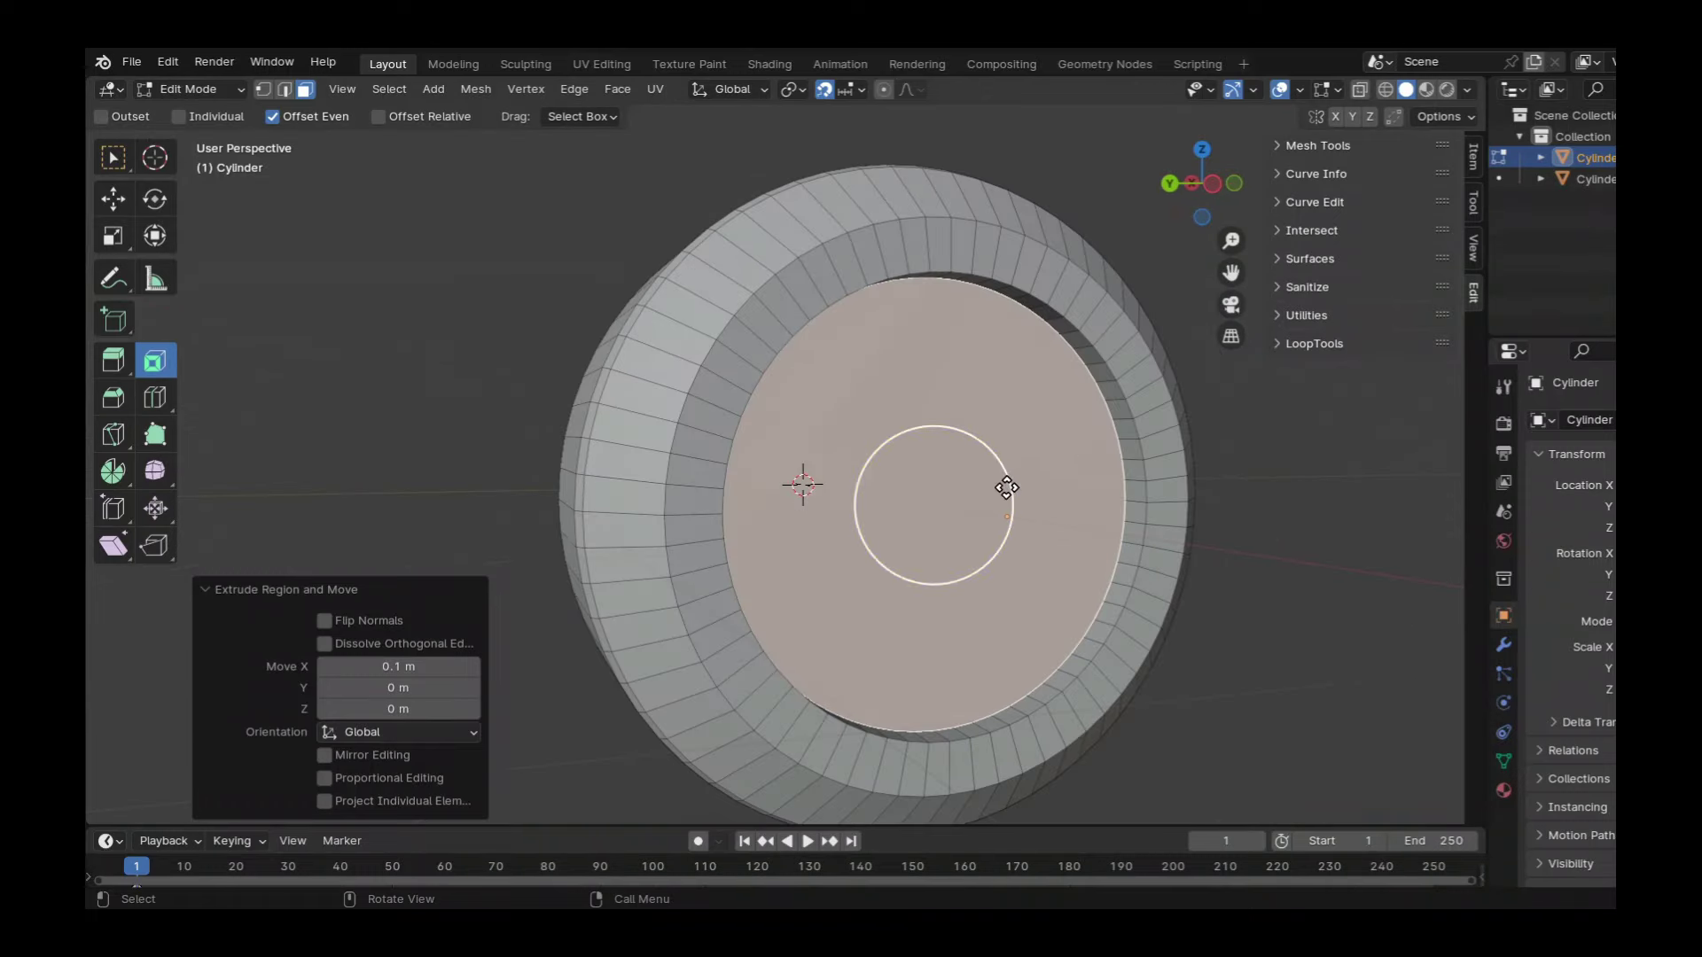
pyautogui.moveTo(1090, 496); pyautogui.dragTo(1007, 487)
pyautogui.doubleClick(399, 686)
pyautogui.write('0.1')
pyautogui.press('Return')
# Extrude the hub face again and scale it down to 0.823
pyautogui.moveTo(1000, 543); pyautogui.dragTo(1082, 514, button='middle')
pyautogui.write('e')
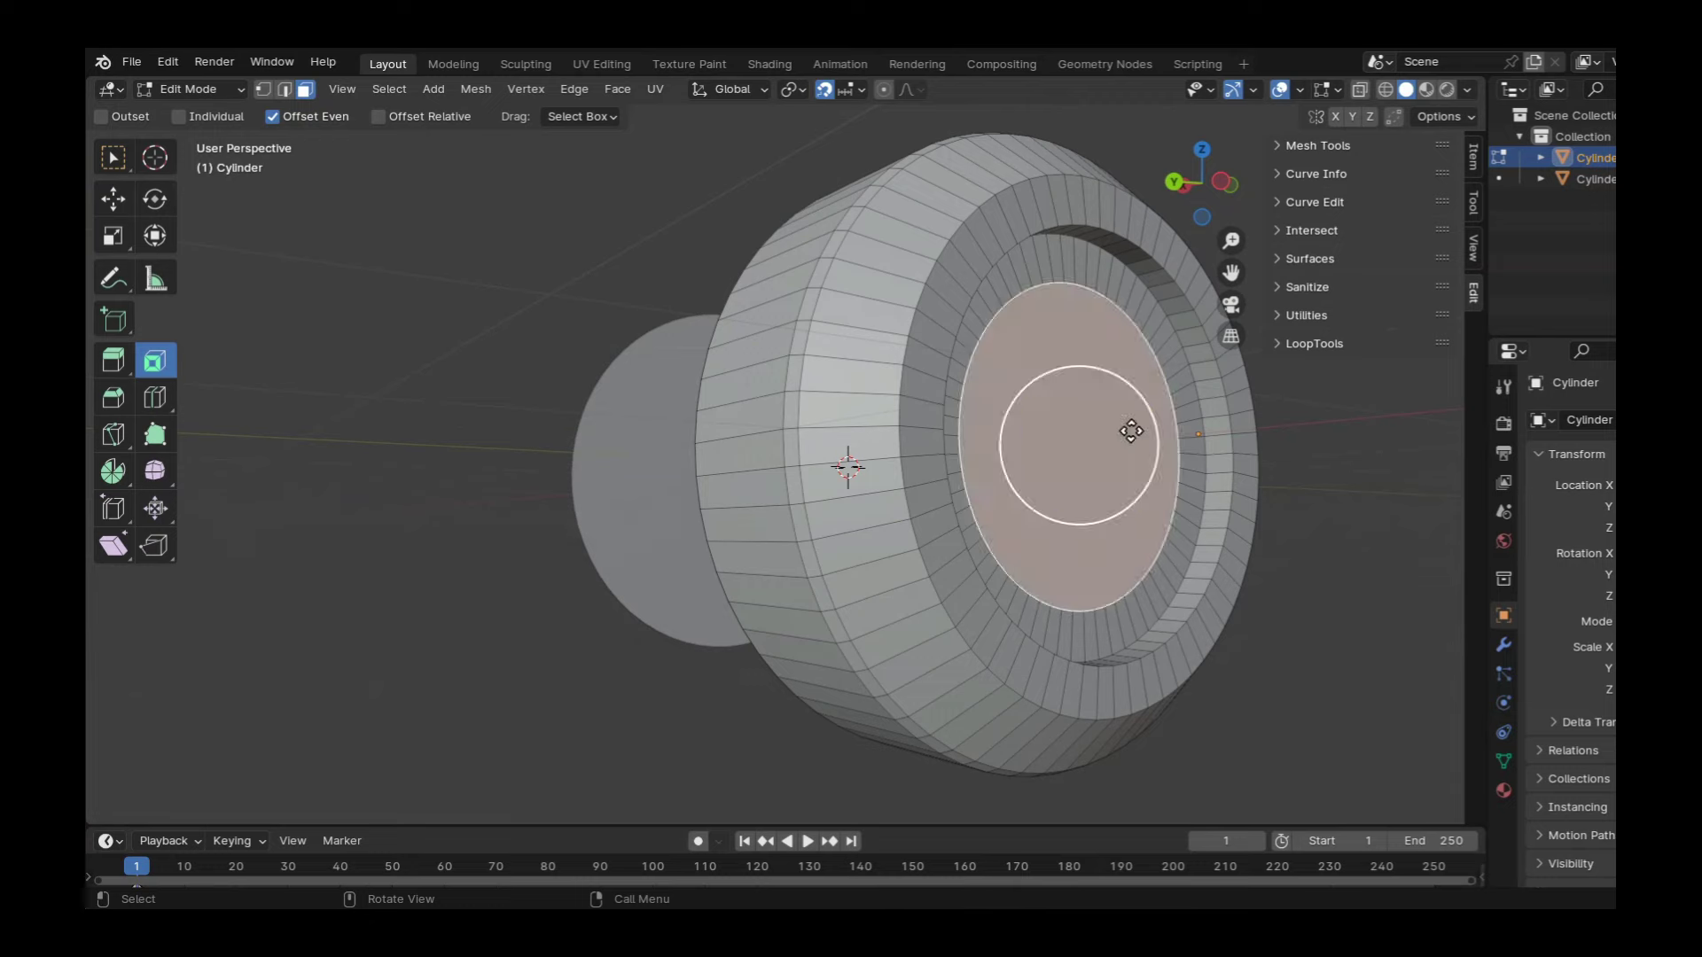
pyautogui.write('0.')
pyautogui.press('Return')
pyautogui.press('s')
pyautogui.click(1153, 456)
pyautogui.doubleClick(399, 689)
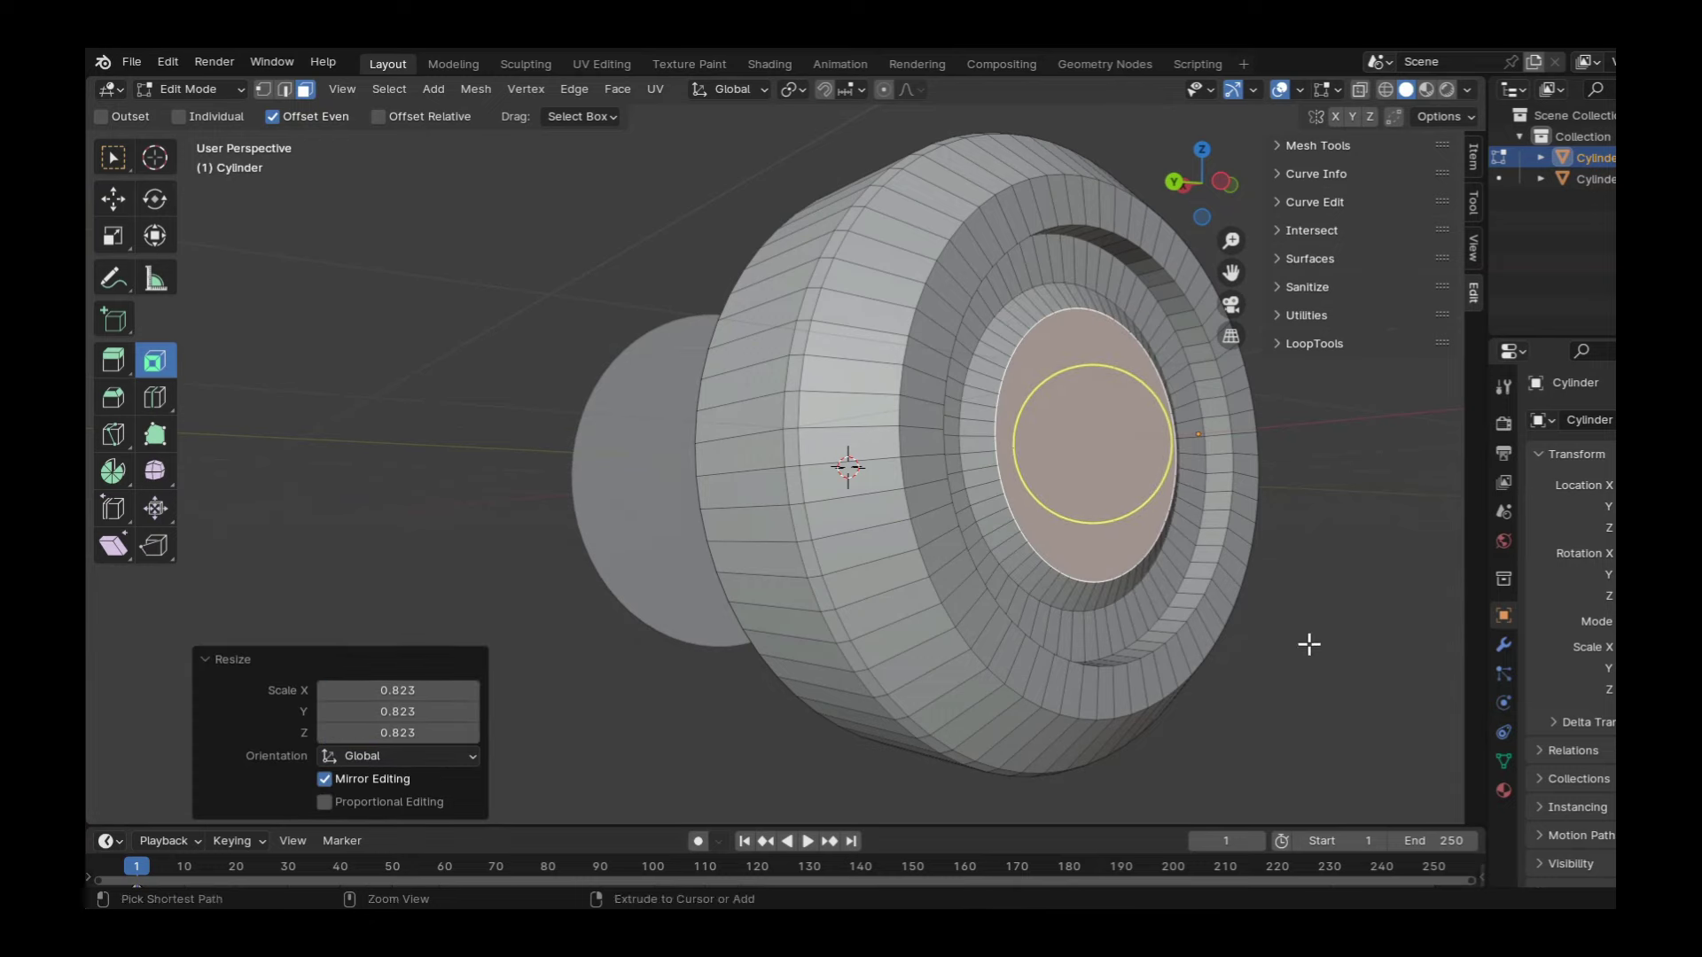
# Extrude the hub face -0.05 m along X to recess it, then save
pyautogui.press('e')
pyautogui.click(1151, 482)
pyautogui.doubleClick(399, 690)
pyautogui.write('-0.')
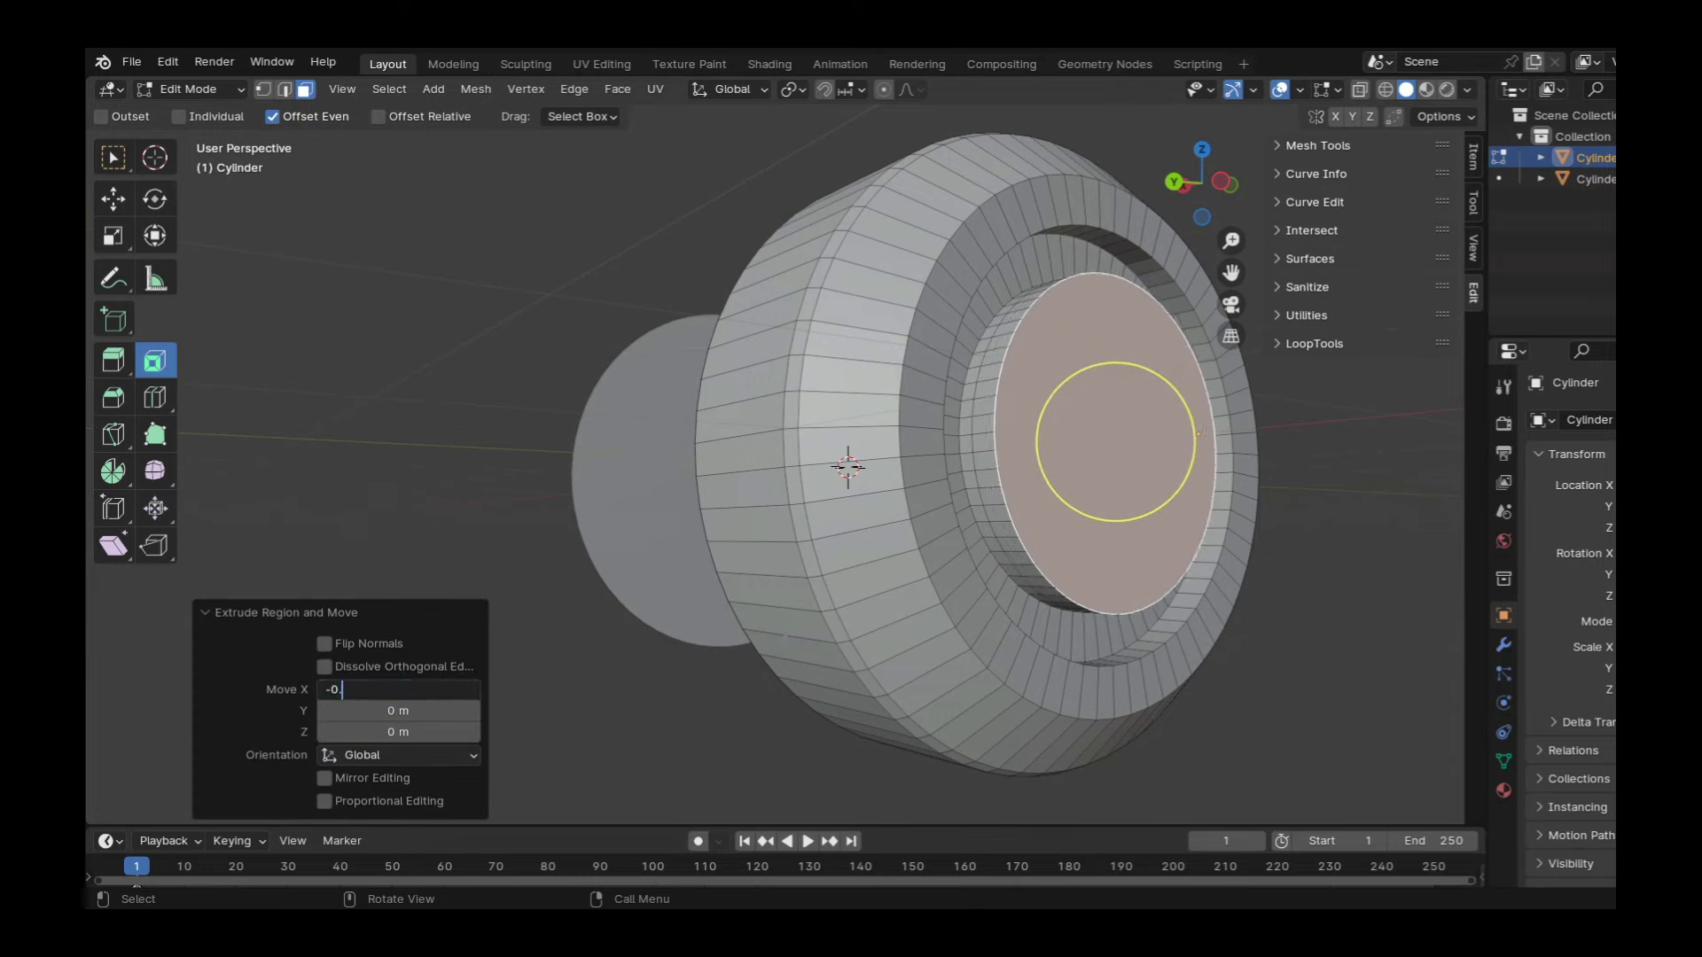
pyautogui.write('05')
pyautogui.press('Return')
pyautogui.press('s')
pyautogui.moveTo(1113, 429)
pyautogui.mouseDown(button='middle')
pyautogui.moveTo(1238, 523)
pyautogui.moveTo(829, 494)
pyautogui.moveTo(1199, 198)
pyautogui.moveTo(765, 578)
pyautogui.moveTo(774, 689)
pyautogui.mouseUp(button='middle')
pyautogui.hotkey('ctrl', 's')
# Extrude the hub face twice more in Left Orthographic view
pyautogui.press('e')
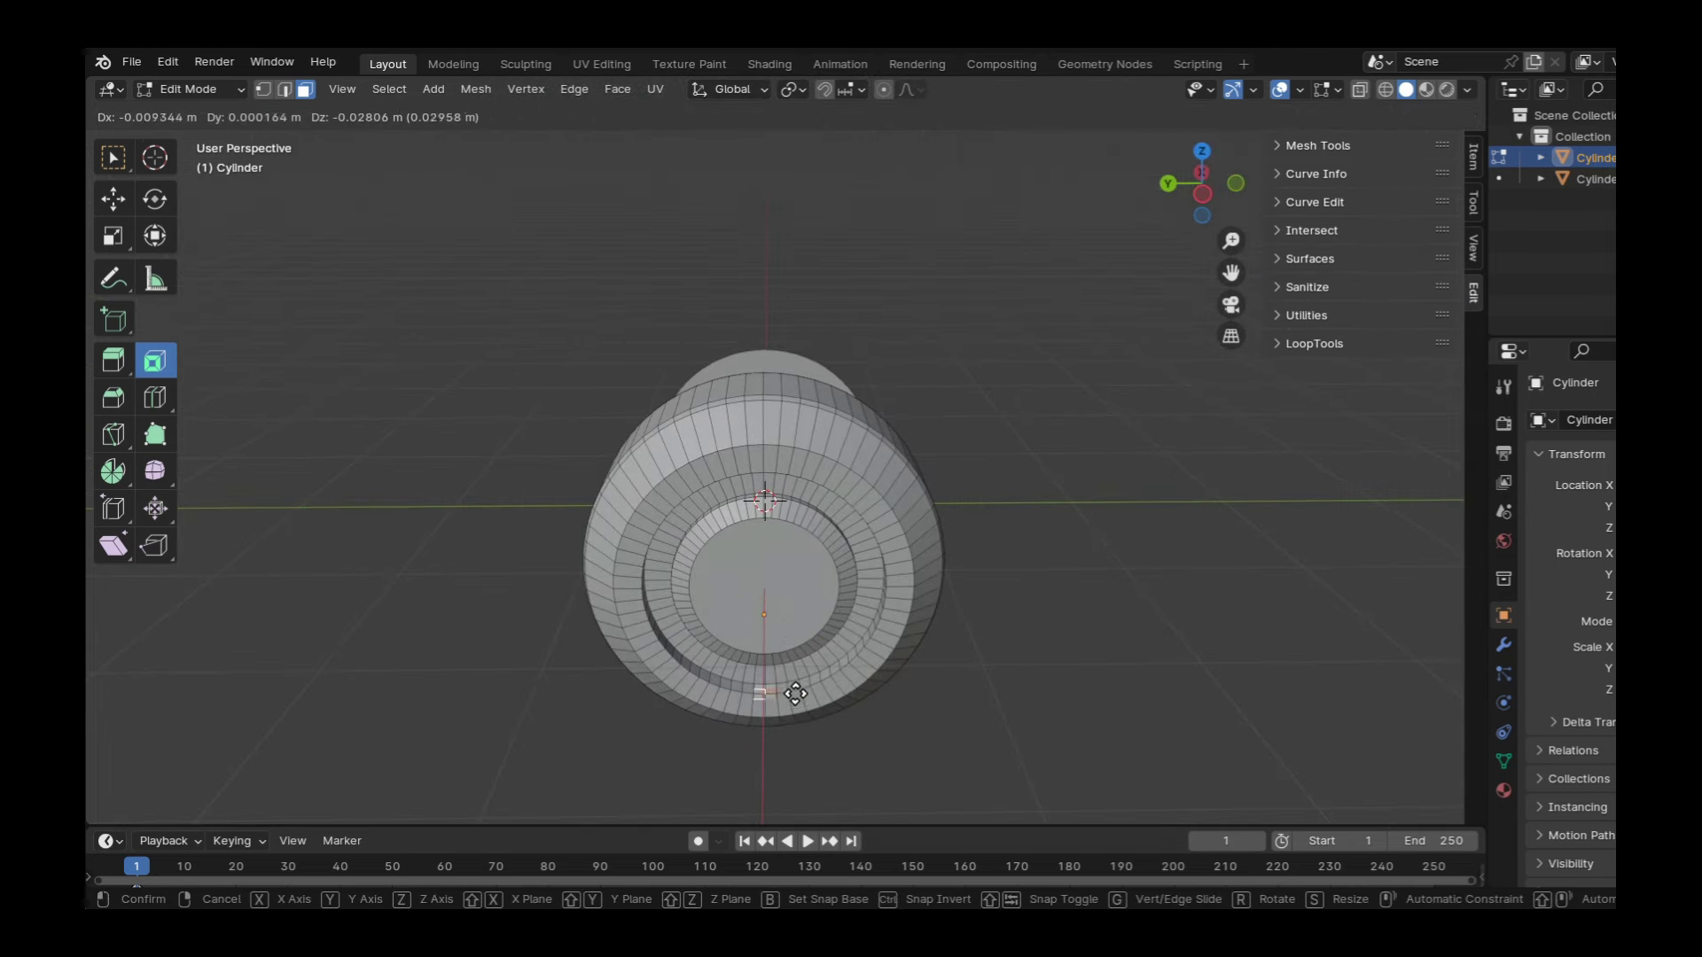
pyautogui.click(790, 691)
pyautogui.click(1200, 197)
pyautogui.press('g')
pyautogui.click(821, 455)
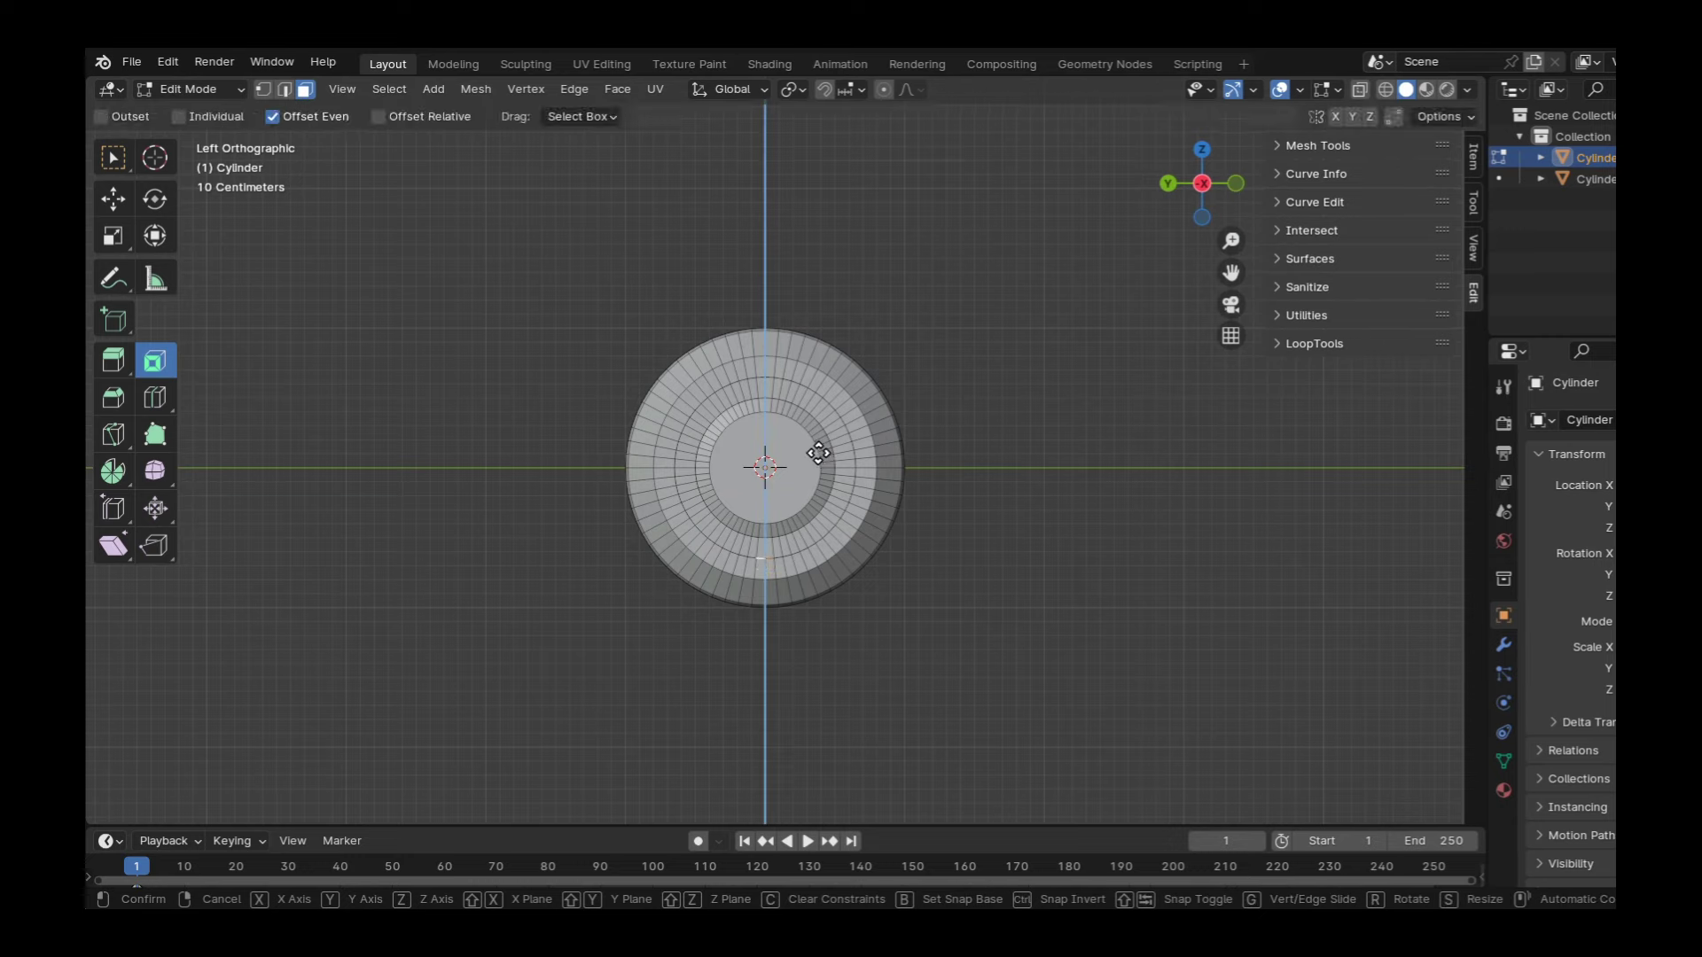
pyautogui.press('e')
pyautogui.click(816, 460)
# Extrude the lower hub region downward as a whole region
pyautogui.moveTo(816, 460); pyautogui.dragTo(1004, 591, button='middle')
pyautogui.press('ctrl+KP_3')
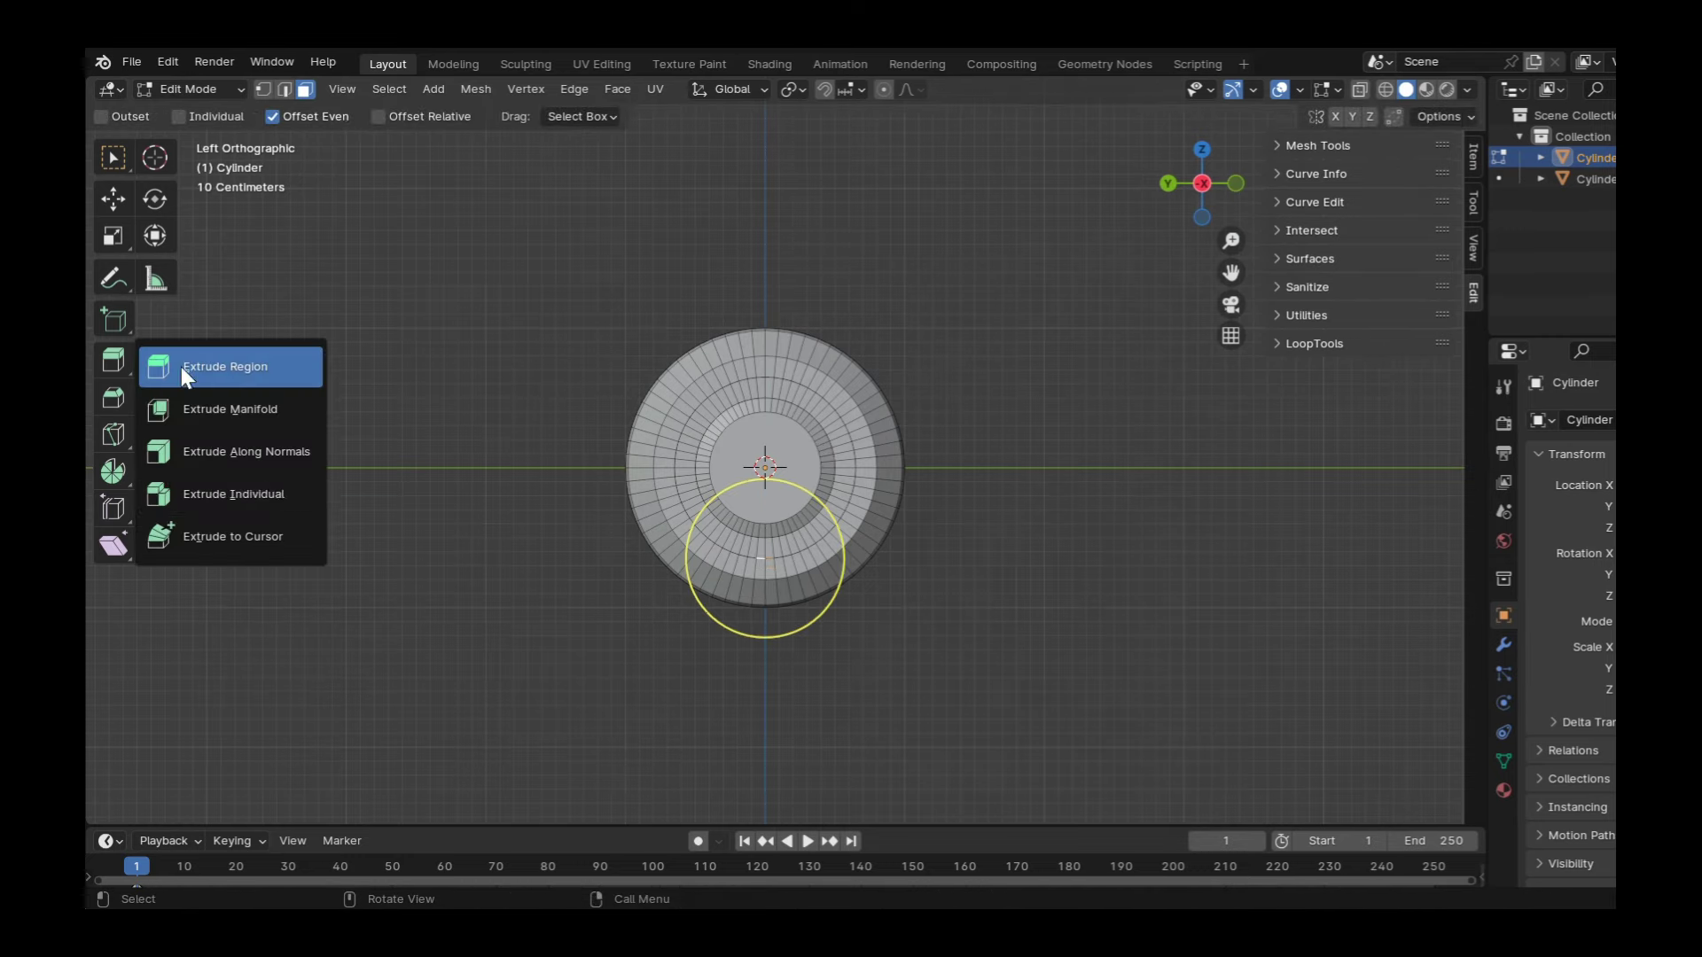
pyautogui.moveTo(112, 361); pyautogui.dragTo(266, 365)
pyautogui.moveTo(766, 466); pyautogui.dragTo(774, 554)
pyautogui.press('Return')
pyautogui.moveTo(755, 560); pyautogui.dragTo(1038, 649, button='middle')
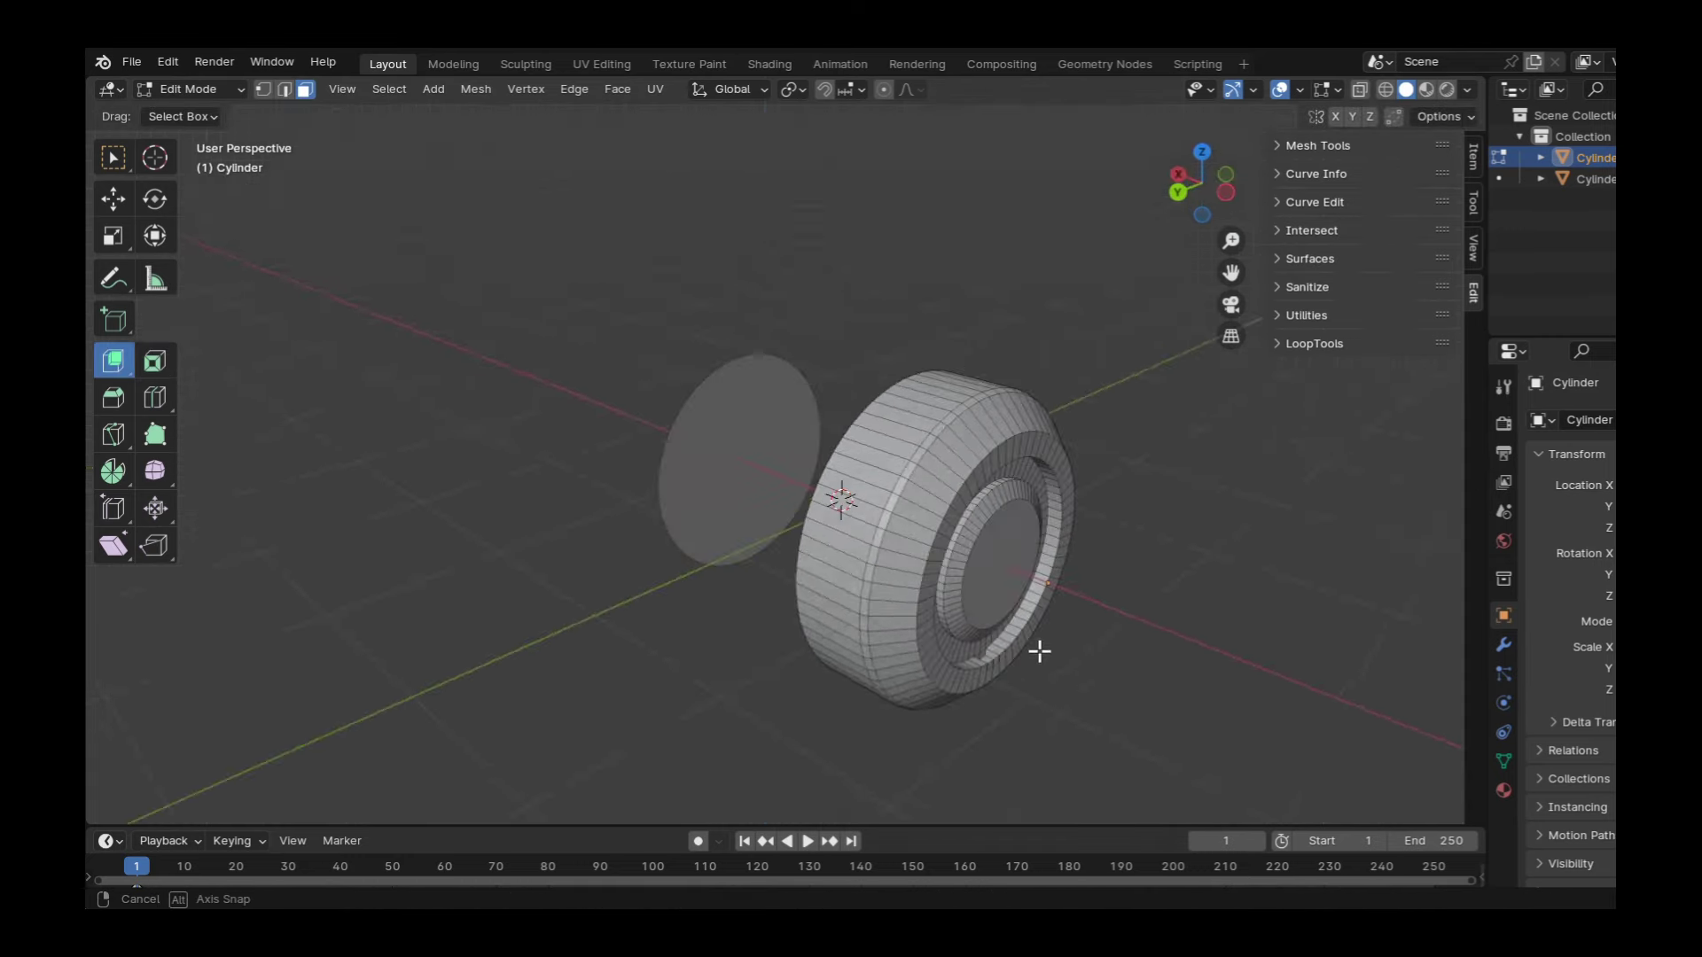
# Merge duplicate vertices by distance and return to object mode on Cylinder.001
pyautogui.press('Tab')
pyautogui.press('Tab')
pyautogui.press('a')
pyautogui.press('m')
pyautogui.click(1048, 718)
pyautogui.hotkey('alt', 'a')
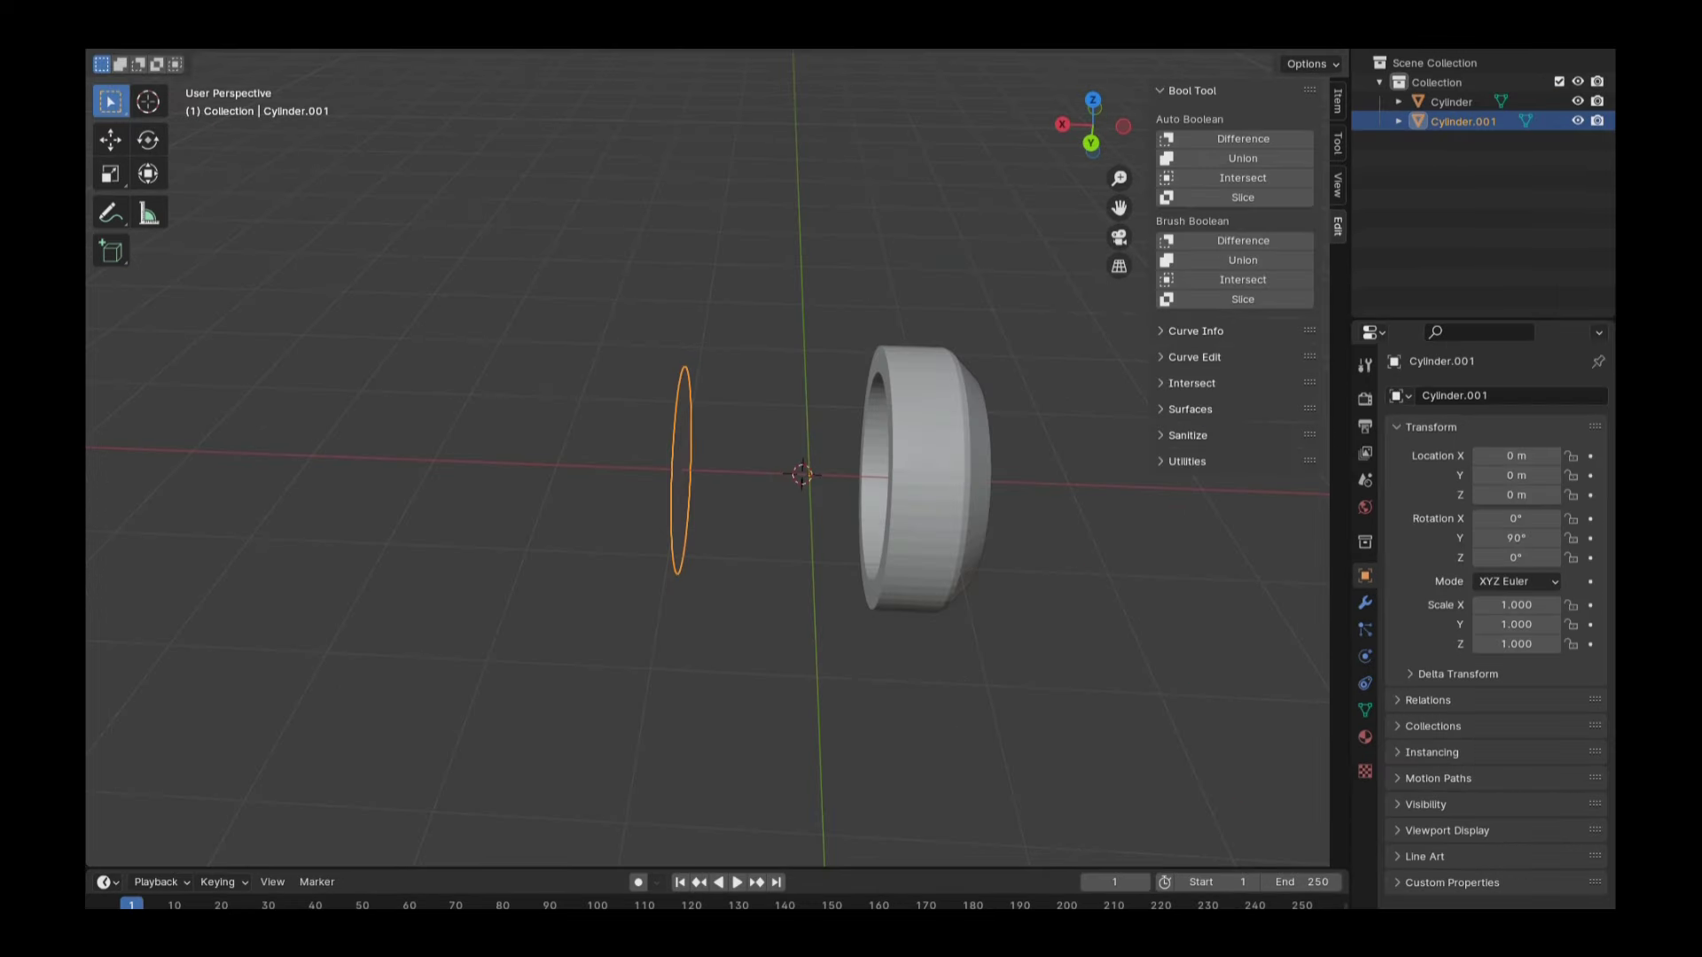
# Subtract Cylinder.001 from the wheel with Bool Tool Difference and add a cutting cube
pyautogui.press('ctrl+shift+KP_Subtract')
pyautogui.click(1093, 125)
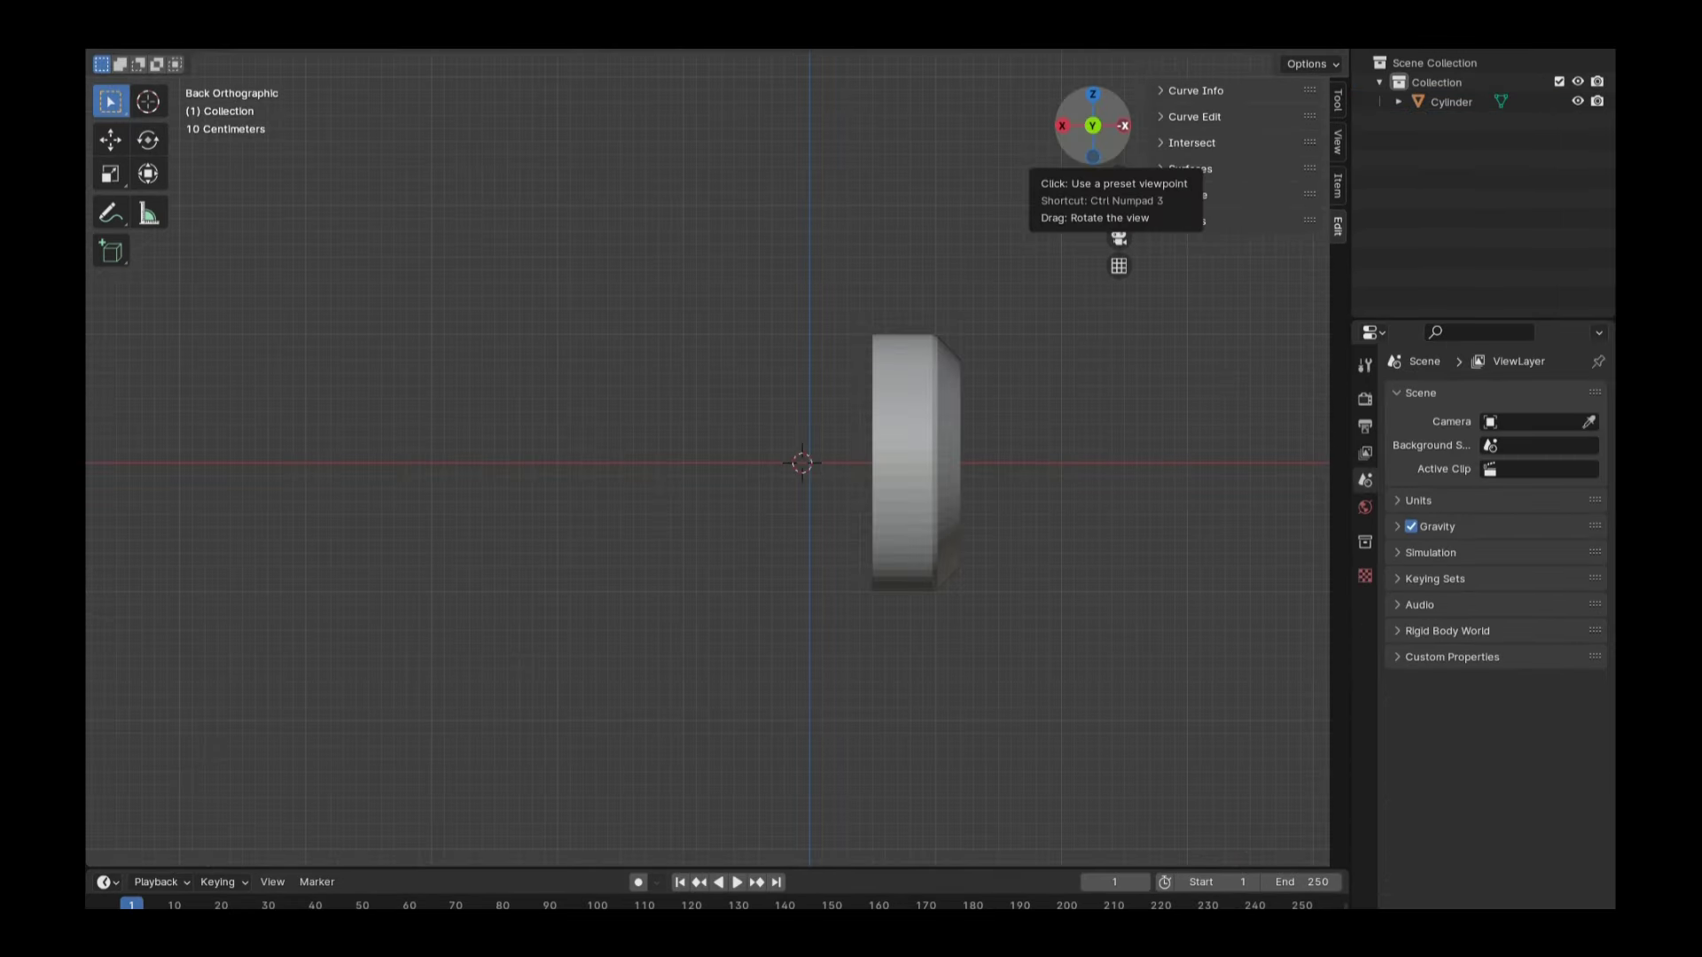
pyautogui.hotkey('shift', 'a')
pyautogui.click(1209, 167)
pyautogui.press('Tab')
pyautogui.moveTo(975, 443); pyautogui.dragTo(783, 391, button='middle')
pyautogui.press('ctrl+KP_1')
# Move the cube along X beside the wheel and subtract it with Bool Tool Difference
pyautogui.press('g')
pyautogui.press('x')
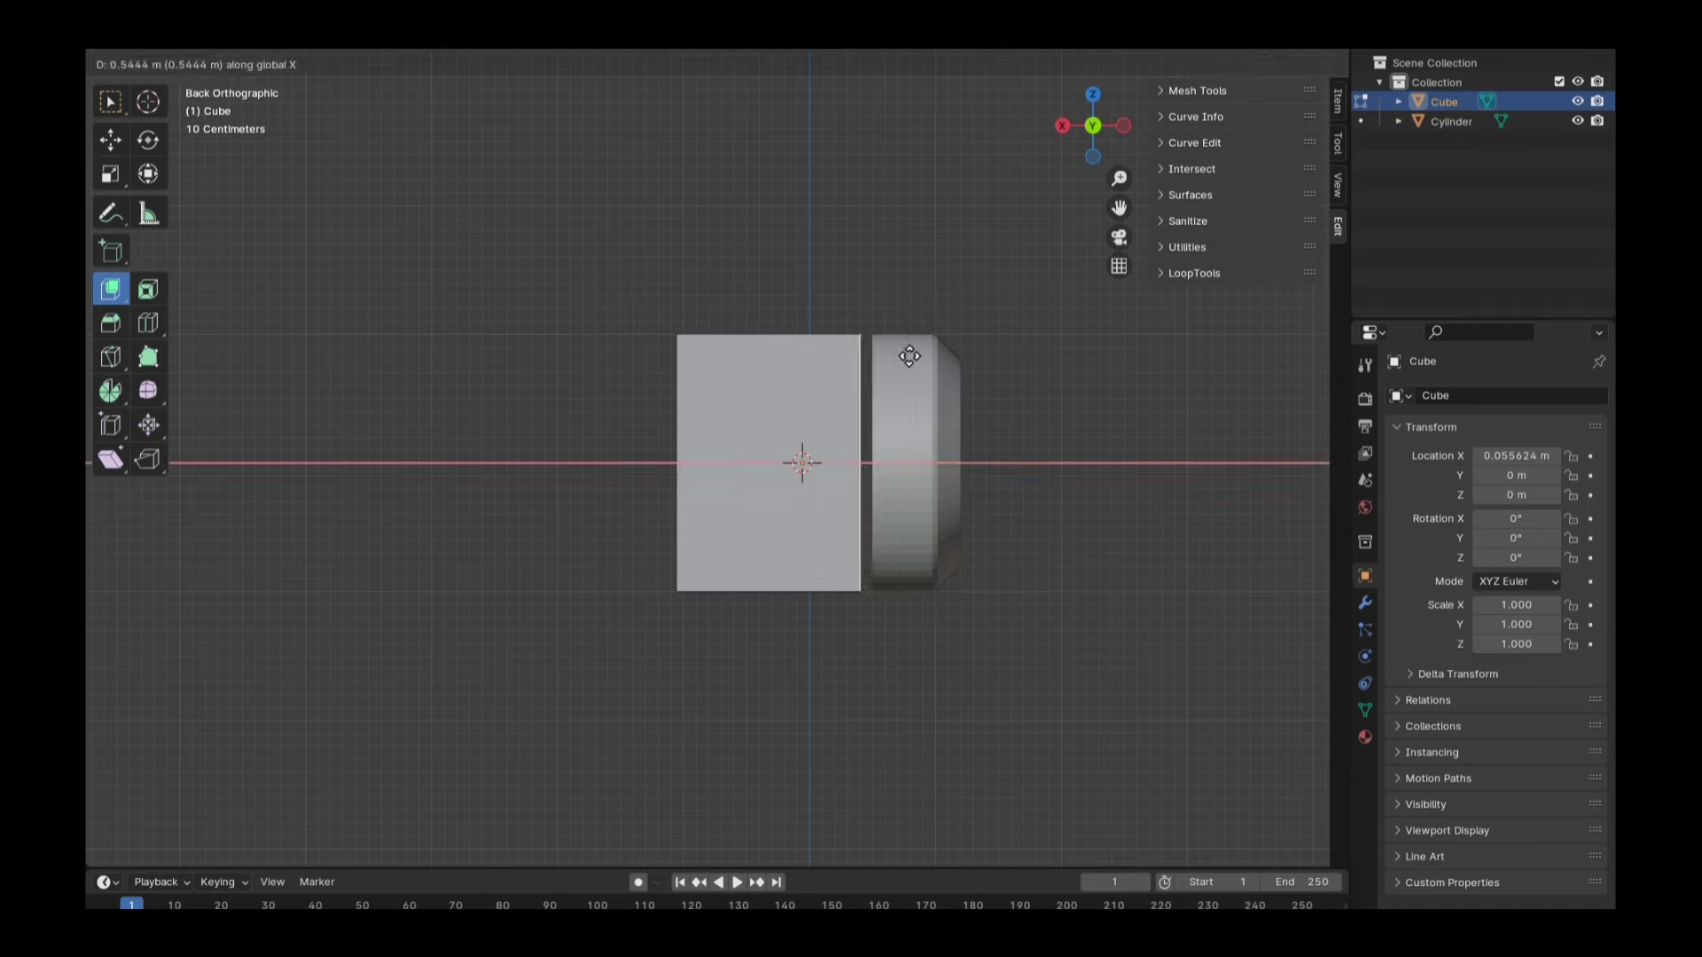
pyautogui.click(909, 356)
pyautogui.moveTo(910, 356); pyautogui.dragTo(957, 178, button='middle')
pyautogui.press('Tab')
pyautogui.keyDown('shift'); pyautogui.click(893, 494); pyautogui.keyUp('shift')
pyautogui.press('ctrl+shift+KP_Subtract')
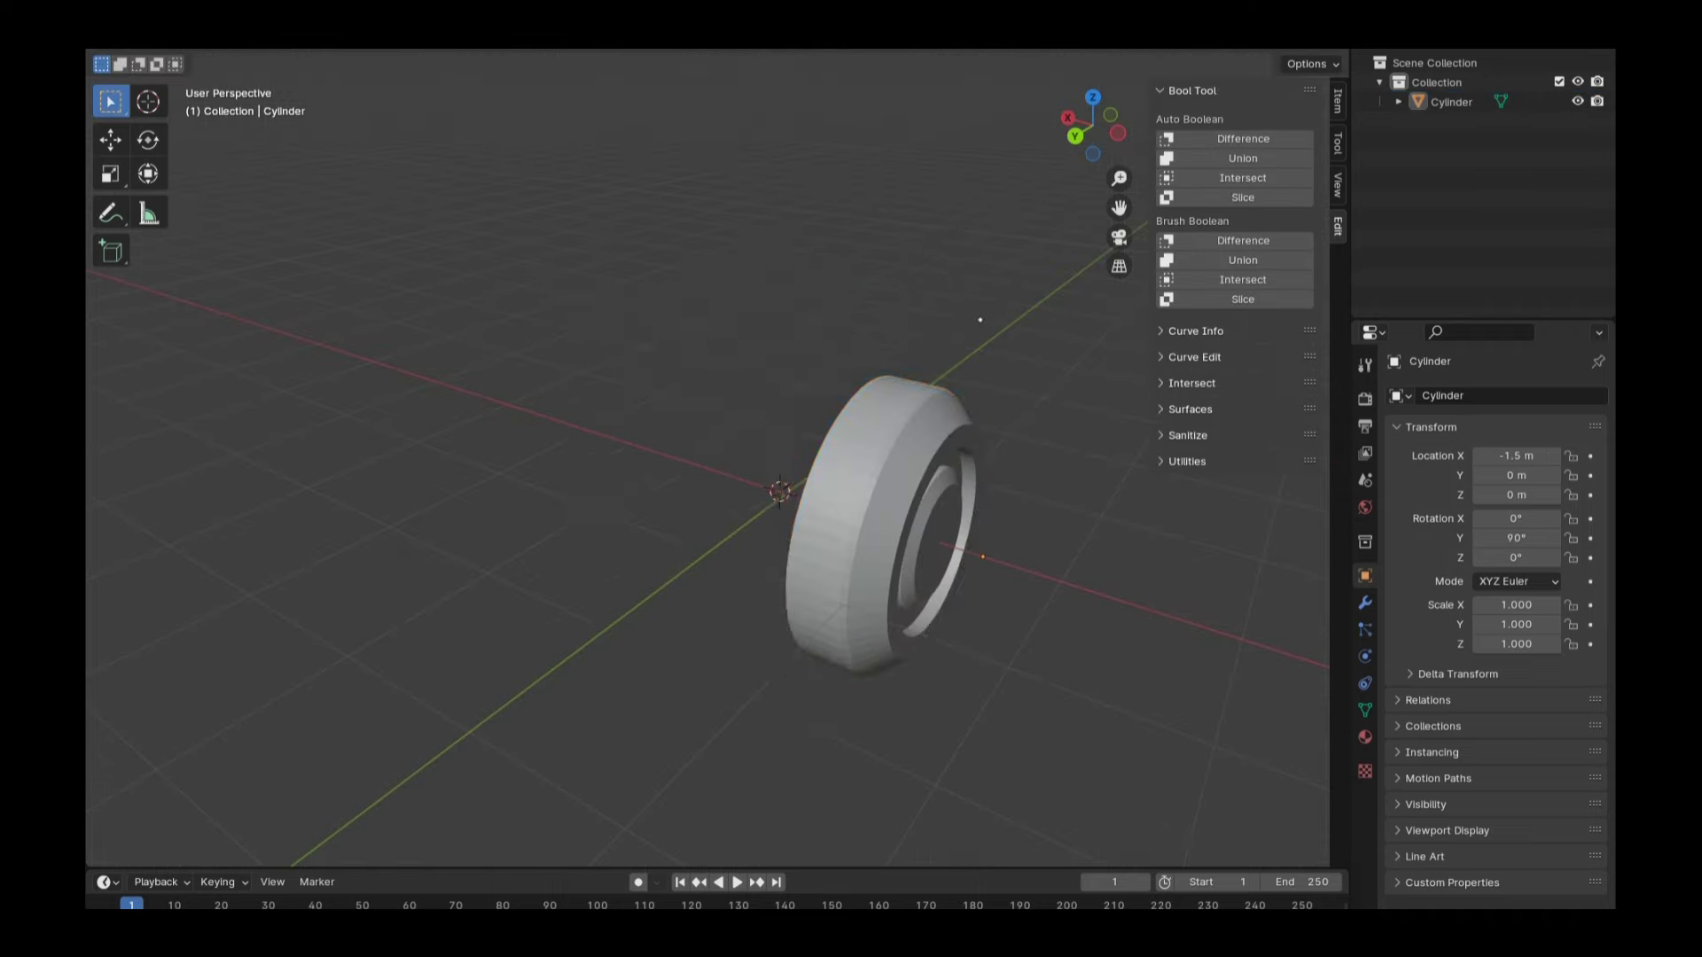
# Inspect the recessed wheel face and enter edit mode on the wheel
pyautogui.press('KP_1')
pyautogui.moveTo(979, 319); pyautogui.dragTo(886, 399, button='middle')
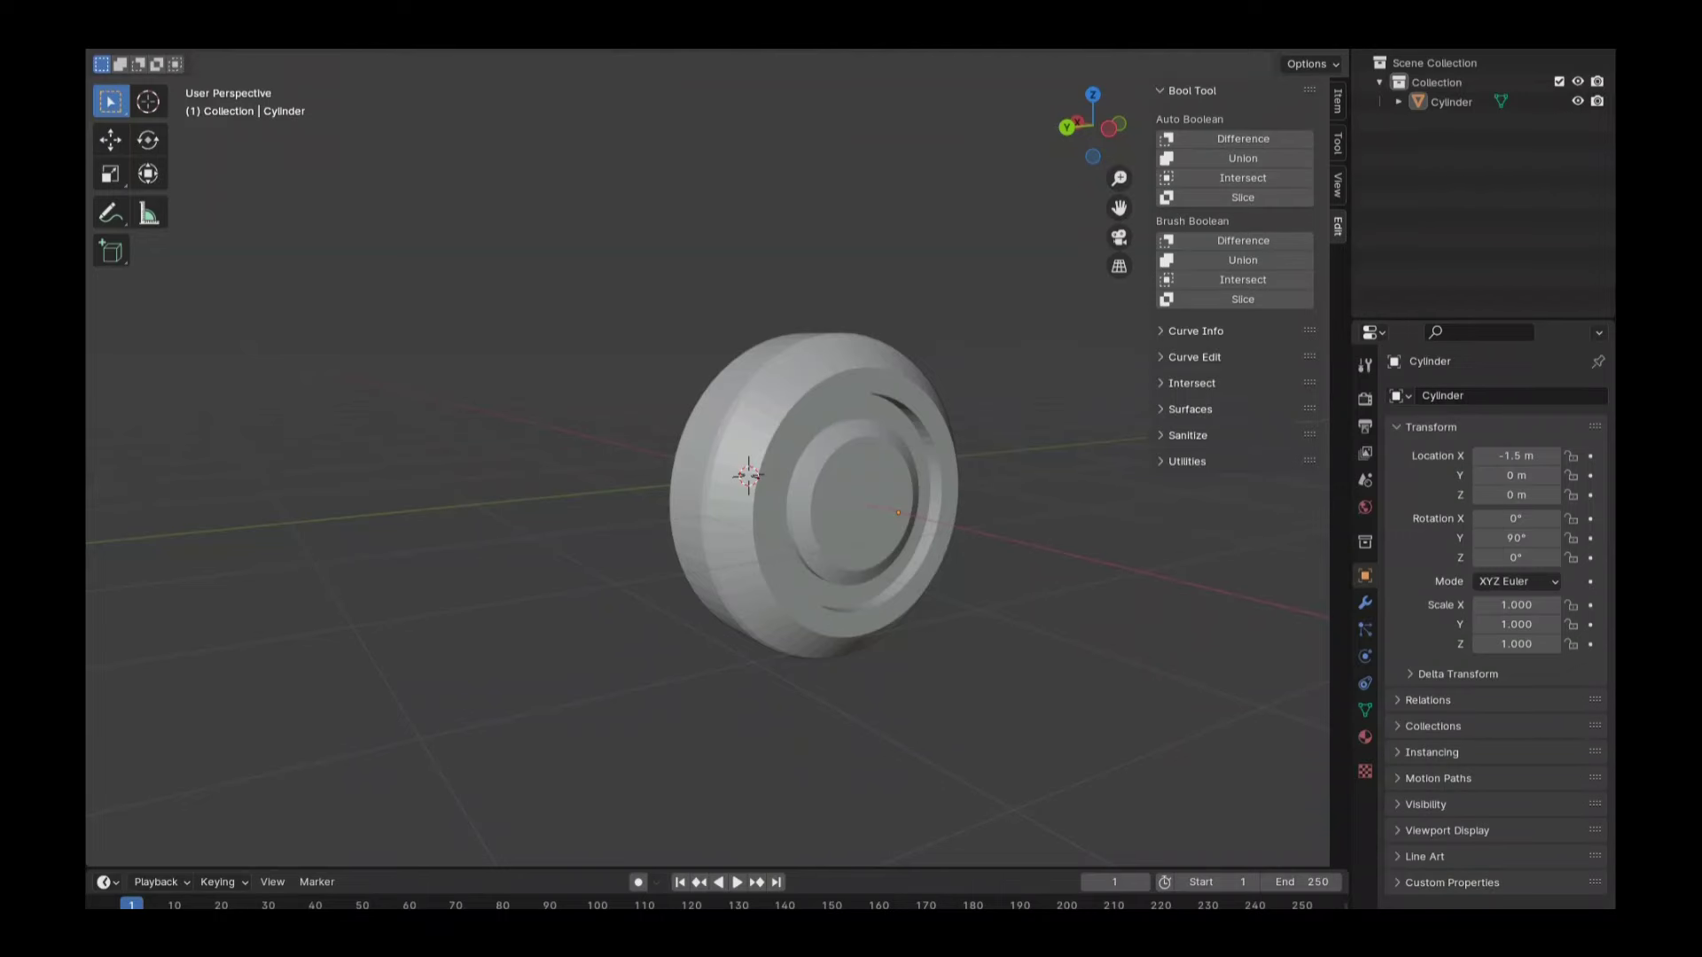
pyautogui.press('Tab')
pyautogui.press('KP_3')
pyautogui.press('ctrl+KP_1')
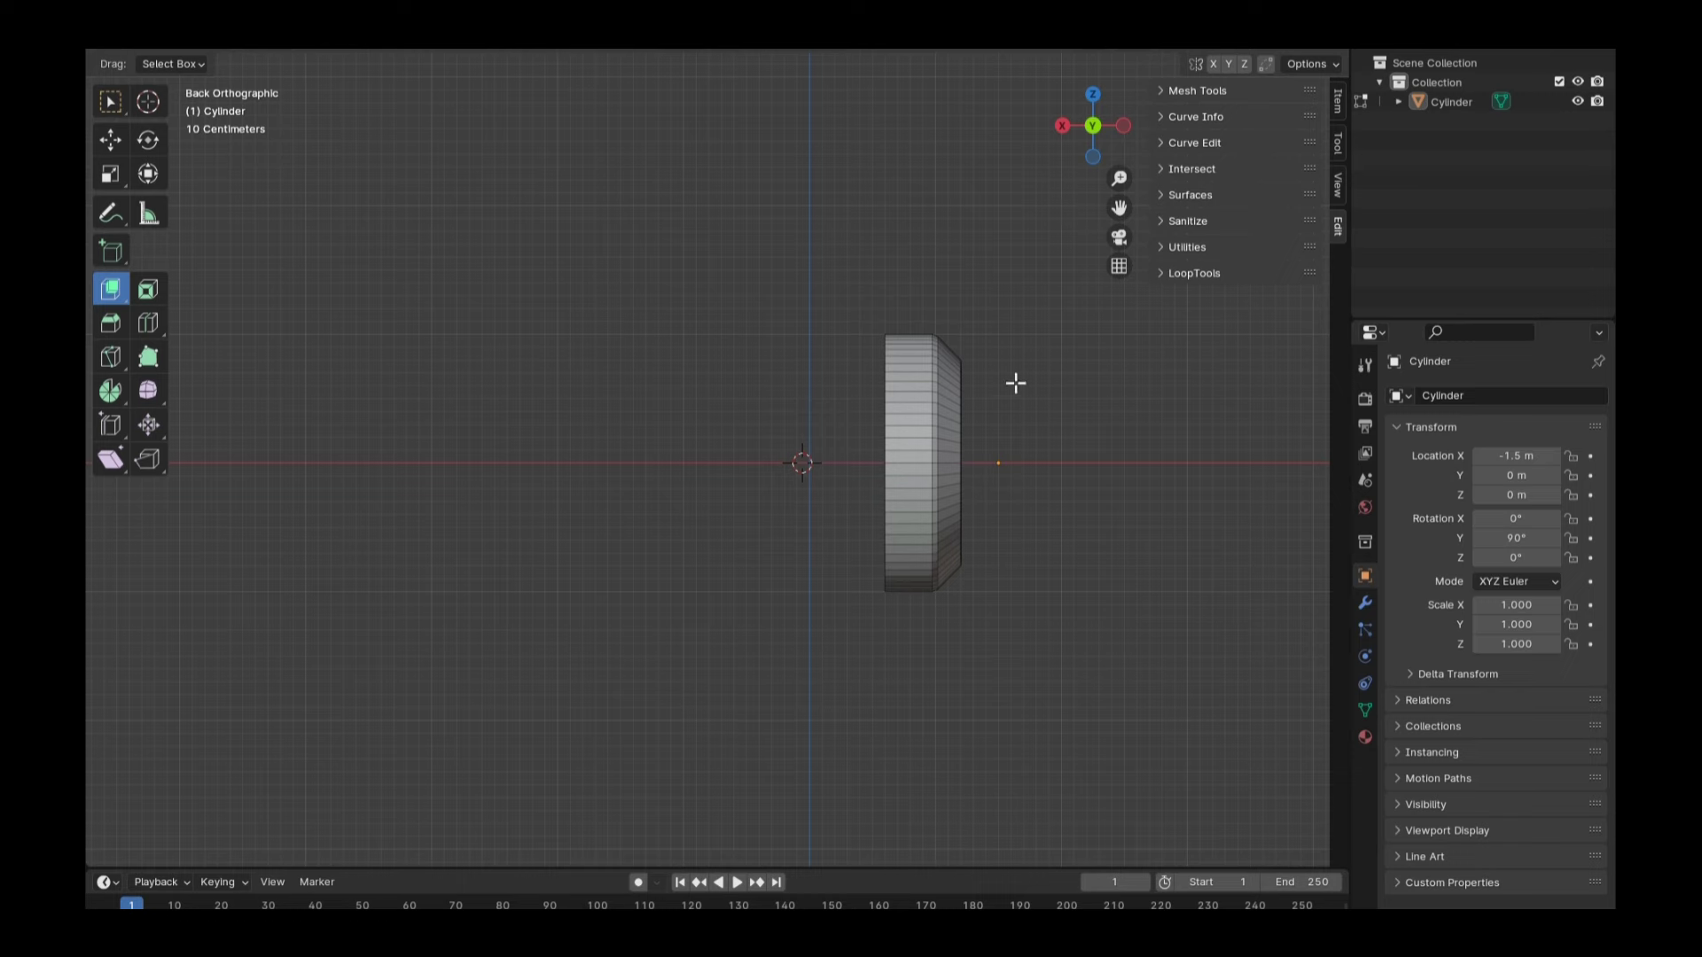
# Zoom in on the tread and try bevelling points on it, undoing the first attempts
pyautogui.moveTo(1093, 125); pyautogui.dragTo(1077, 133)
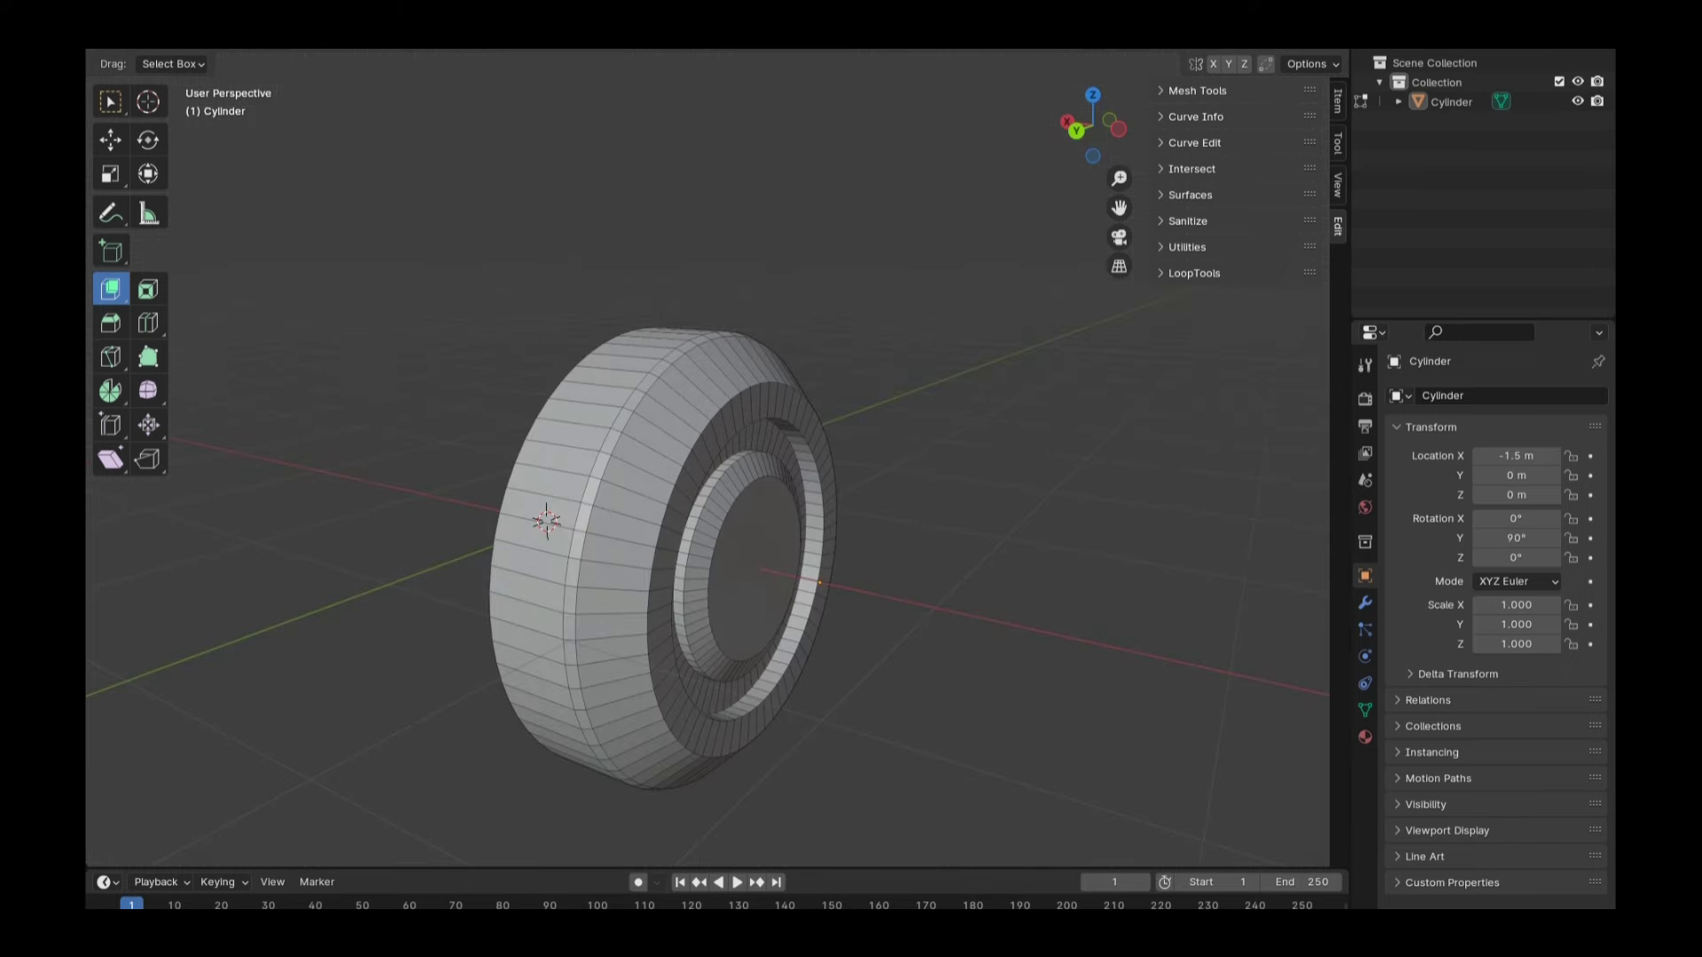
pyautogui.moveTo(1118, 191); pyautogui.dragTo(1110, 180)
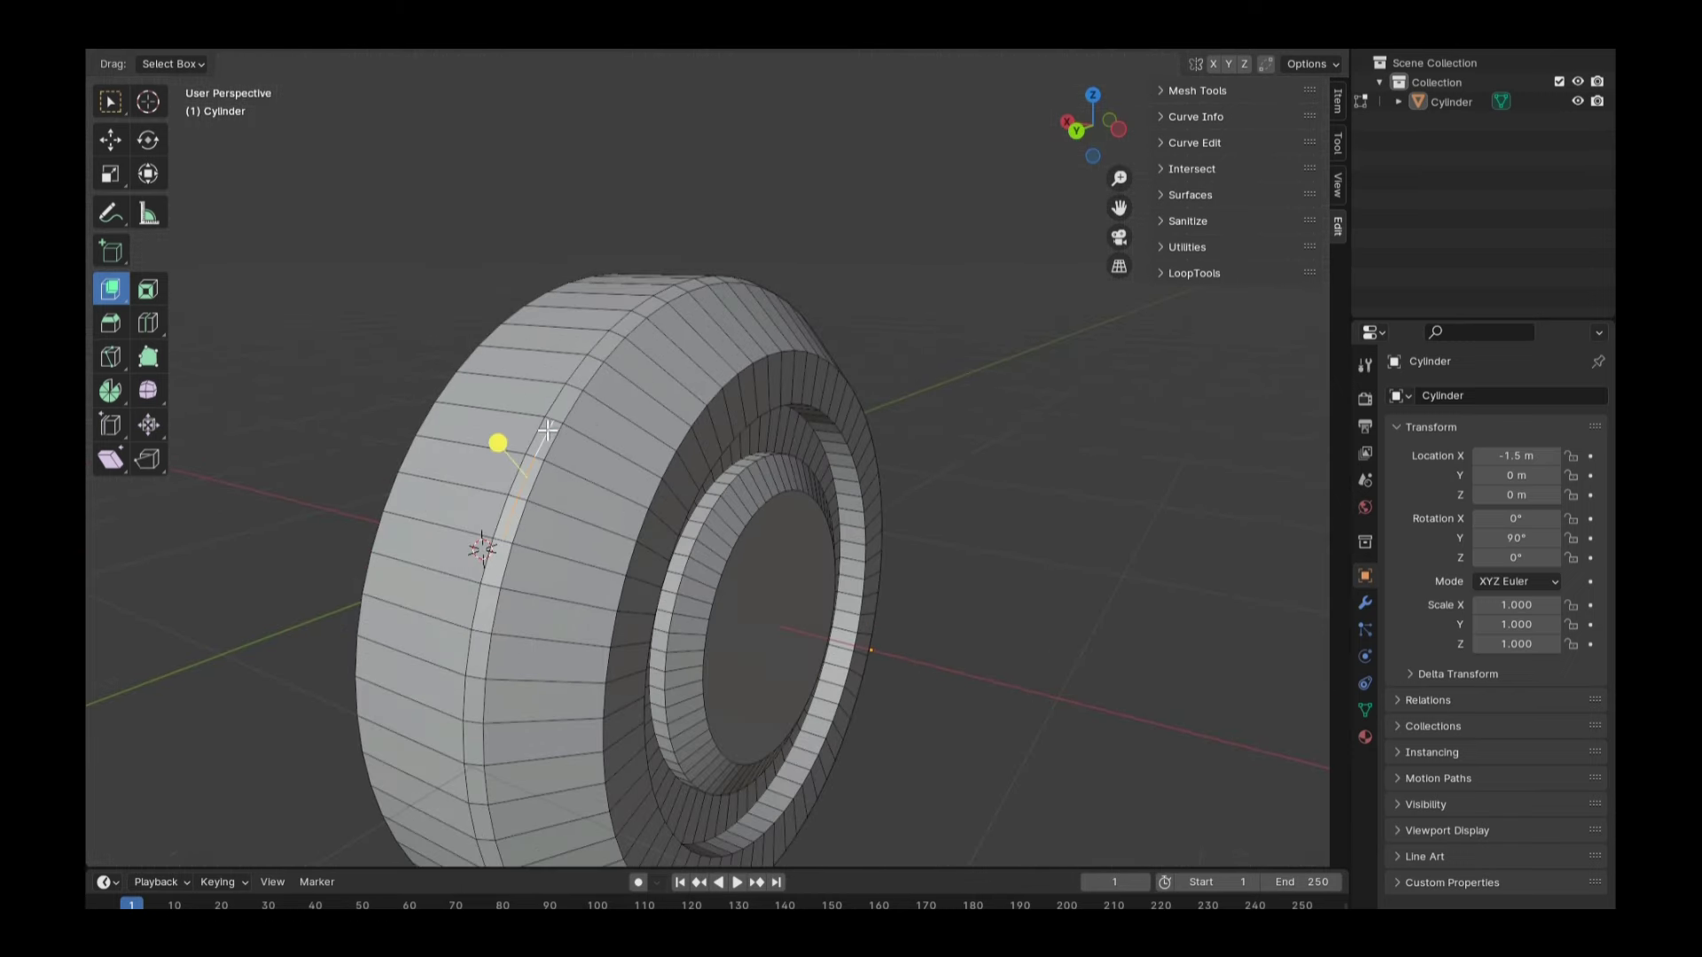
pyautogui.hotkey('shift', 'space')
pyautogui.hotkey('ctrl', 'b')
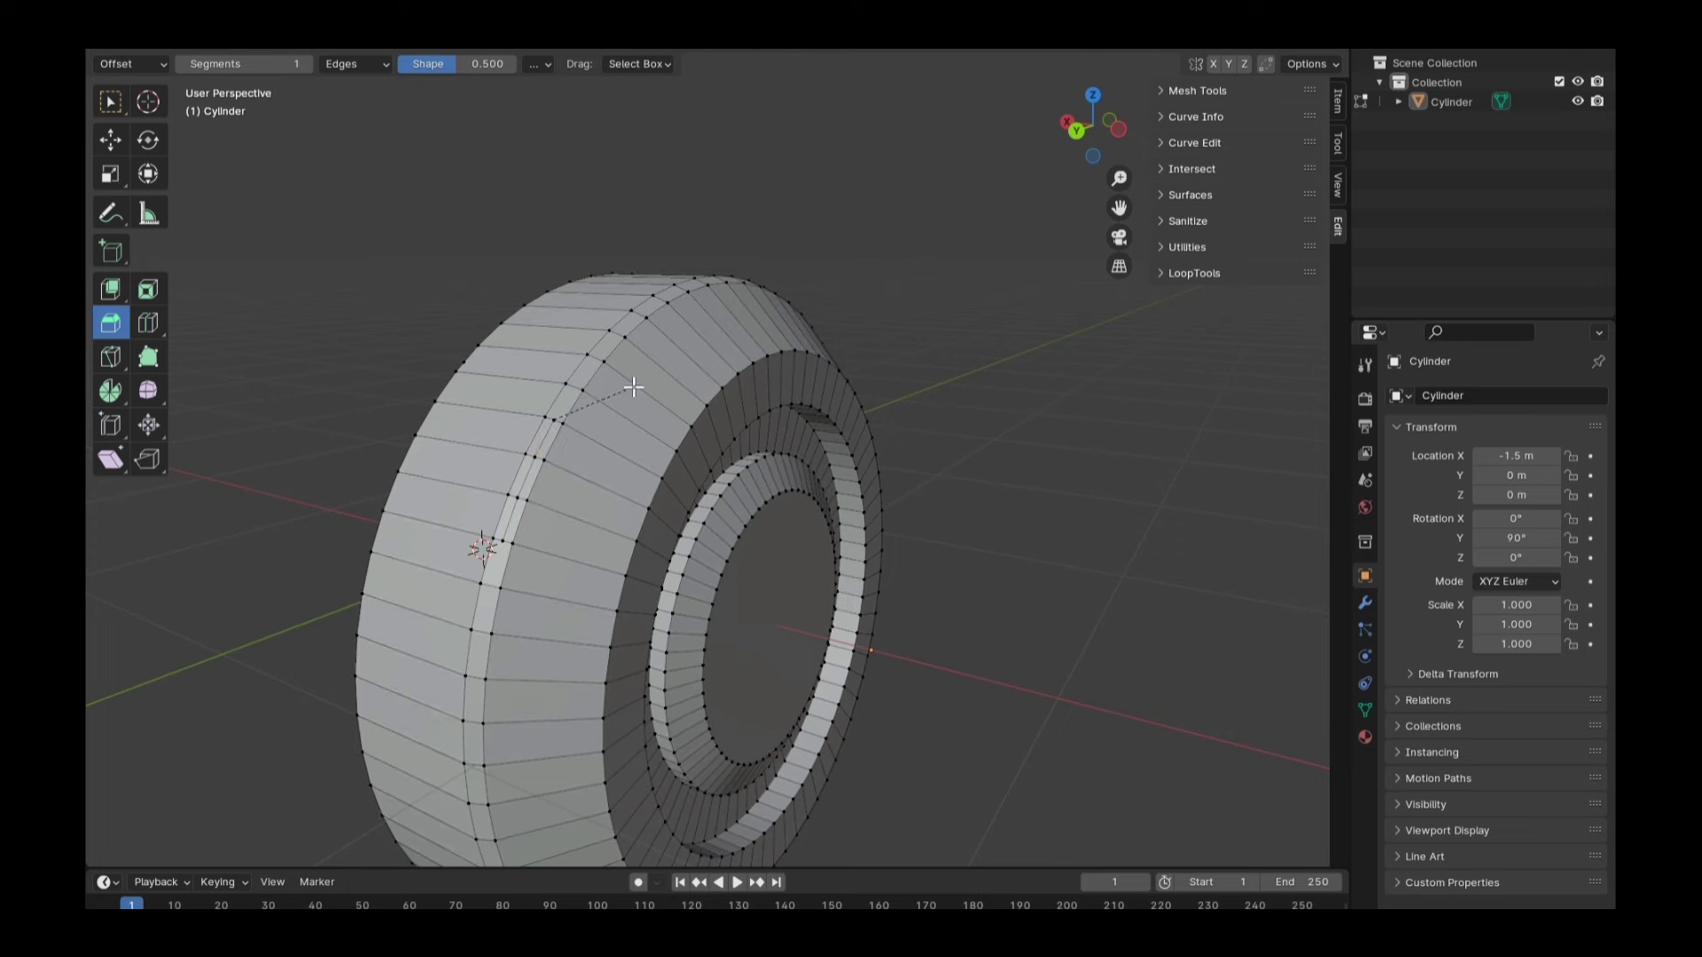
pyautogui.click(633, 387)
pyautogui.hotkey('ctrl', 'z')
pyautogui.hotkey('ctrl', 'shift', 'z')
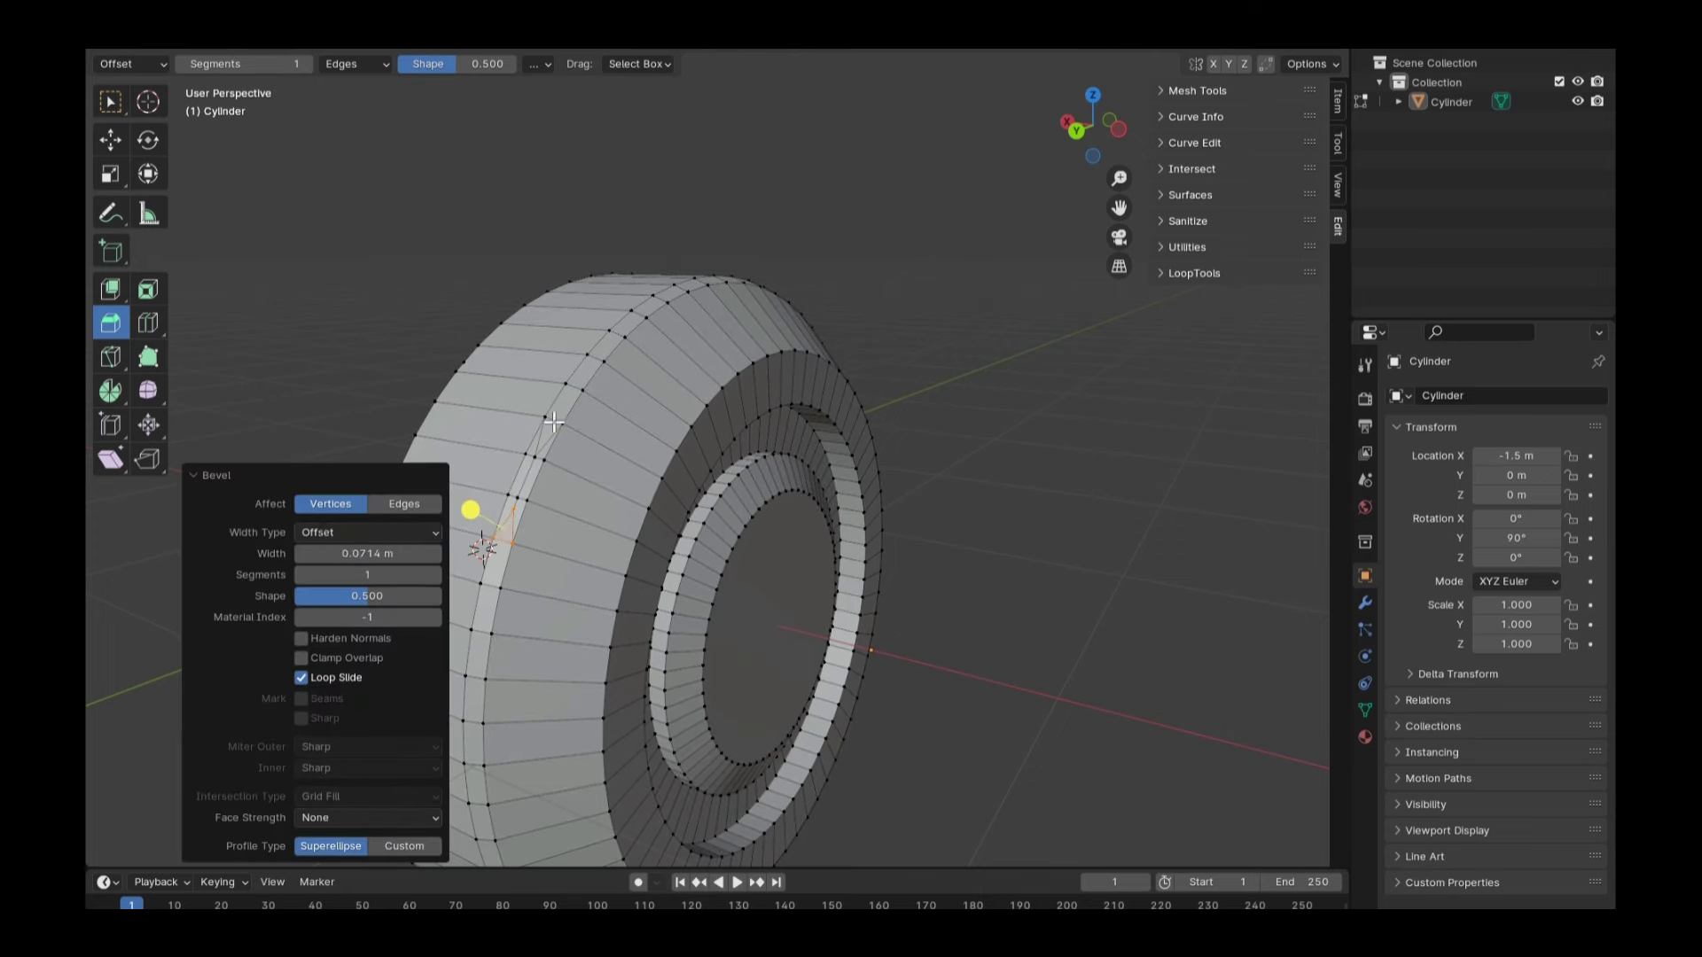
pyautogui.hotkey('ctrl', 'z')
pyautogui.moveTo(515, 498)
pyautogui.mouseDown()
pyautogui.moveTo(534, 462)
pyautogui.moveTo(496, 442)
pyautogui.moveTo(534, 458)
pyautogui.mouseUp()
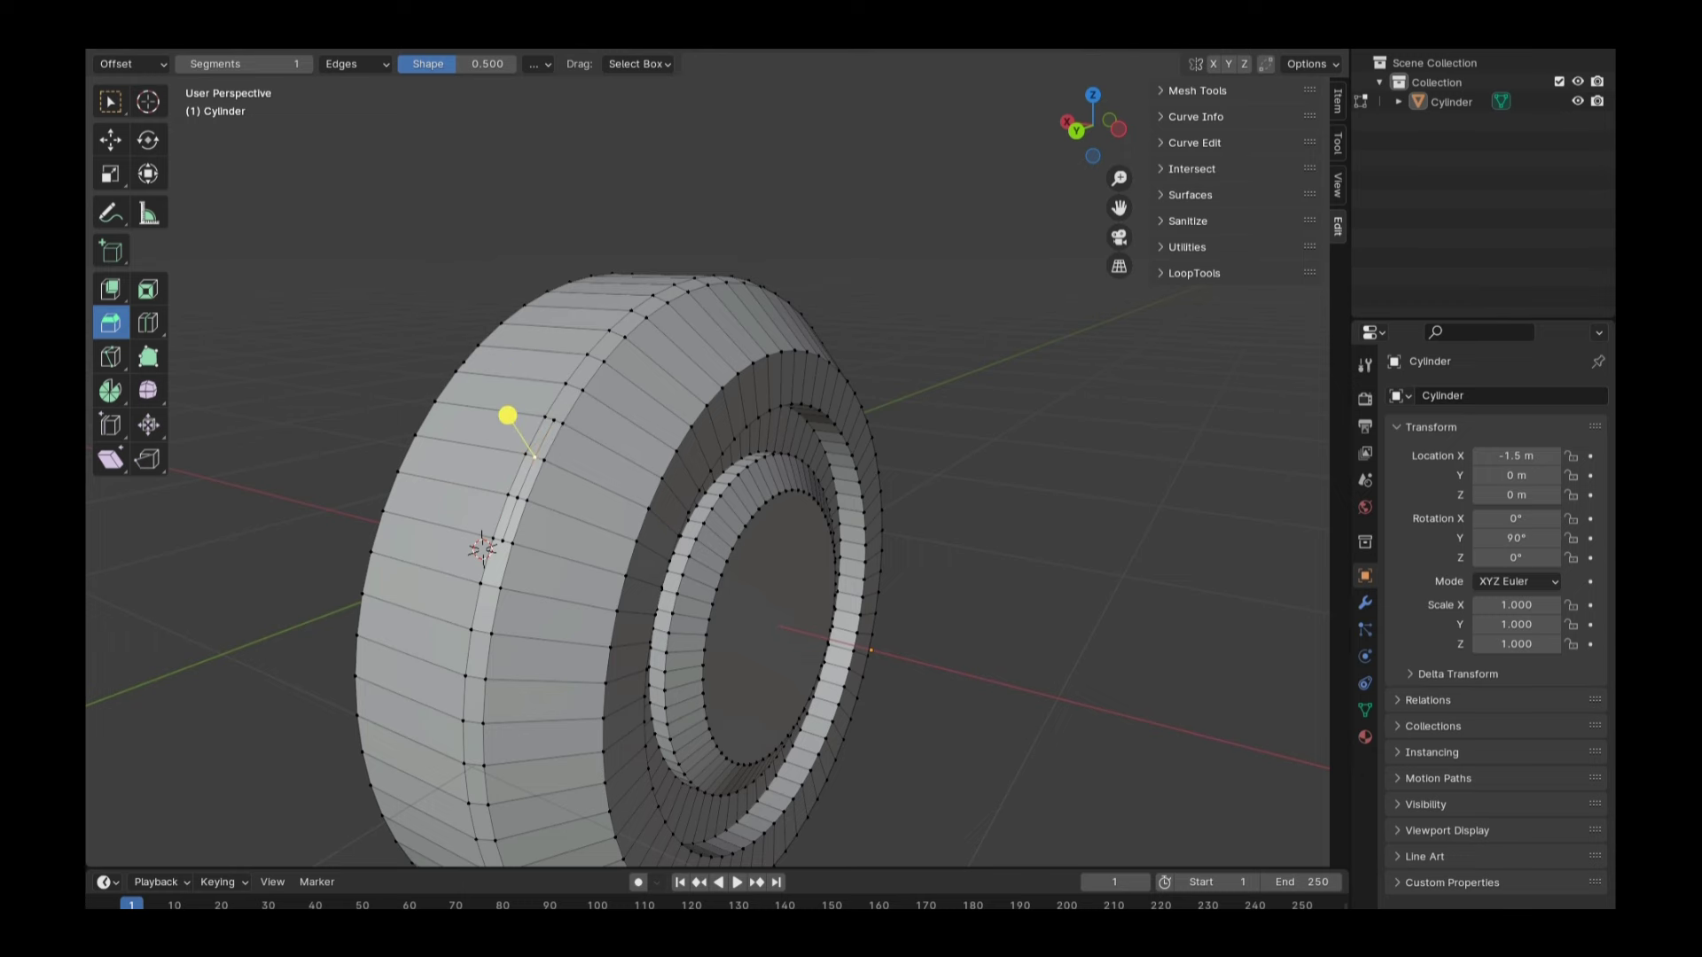
# Bevel an edge across the tread into a narrow strip about 0.007 m wide
pyautogui.keyDown('shift'); pyautogui.moveTo(606, 467); pyautogui.dragTo(653, 476, button='middle'); pyautogui.keyUp('shift')
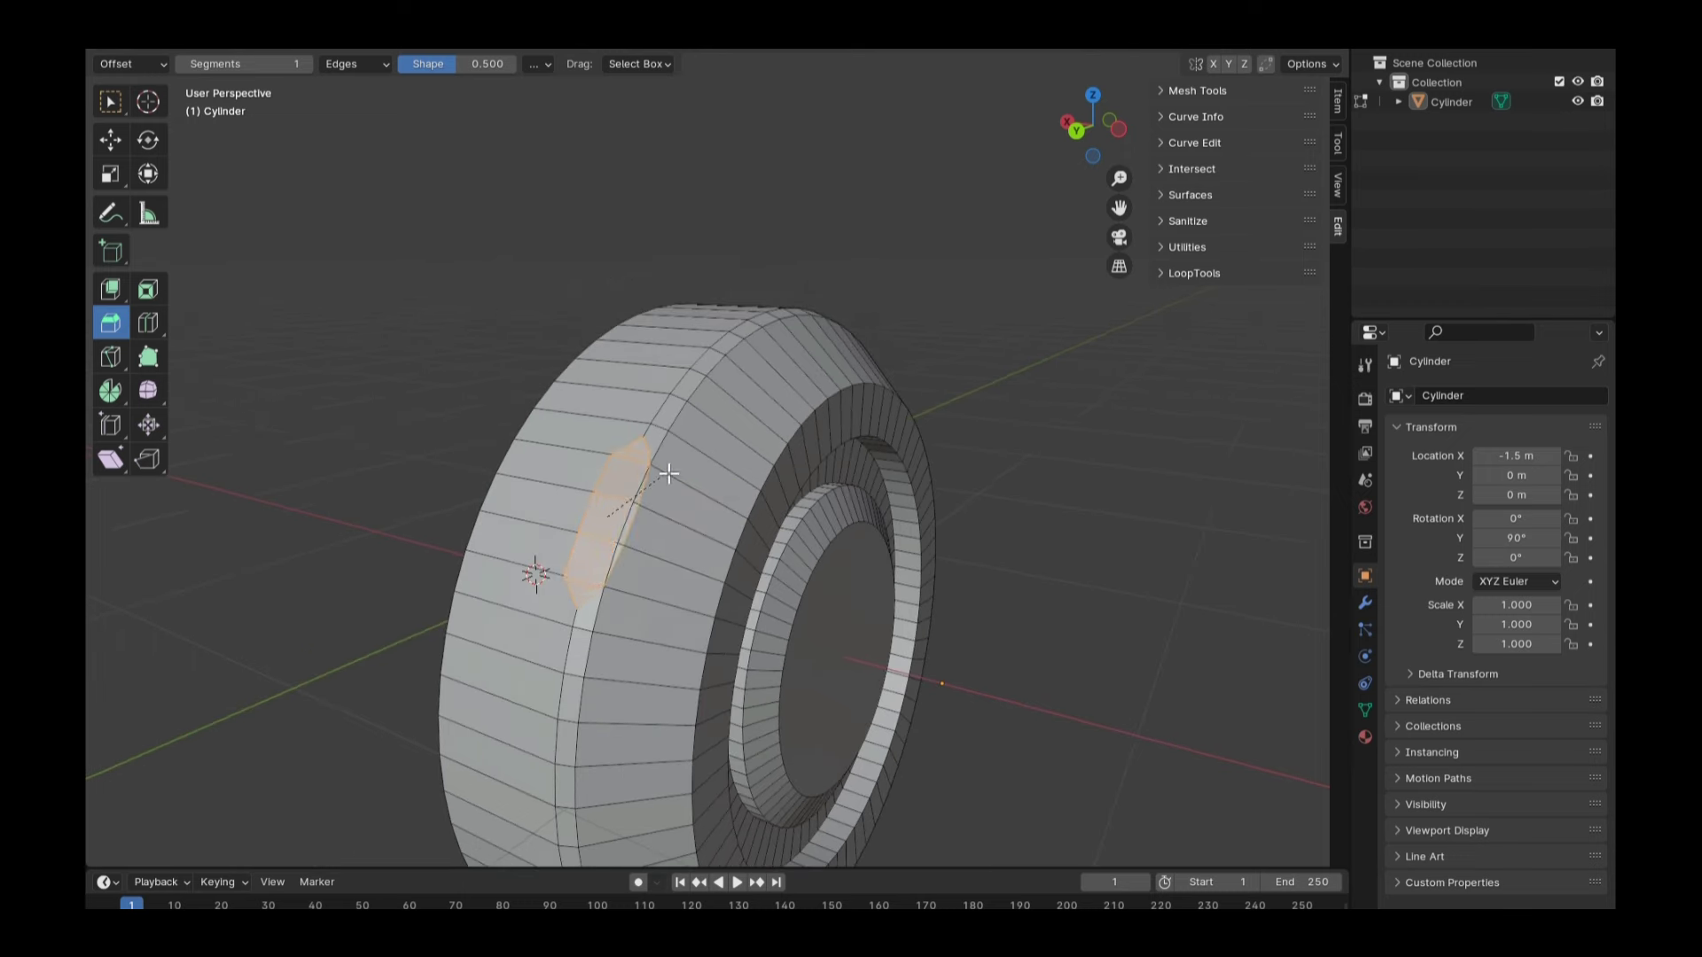
pyautogui.moveTo(608, 516); pyautogui.dragTo(609, 518)
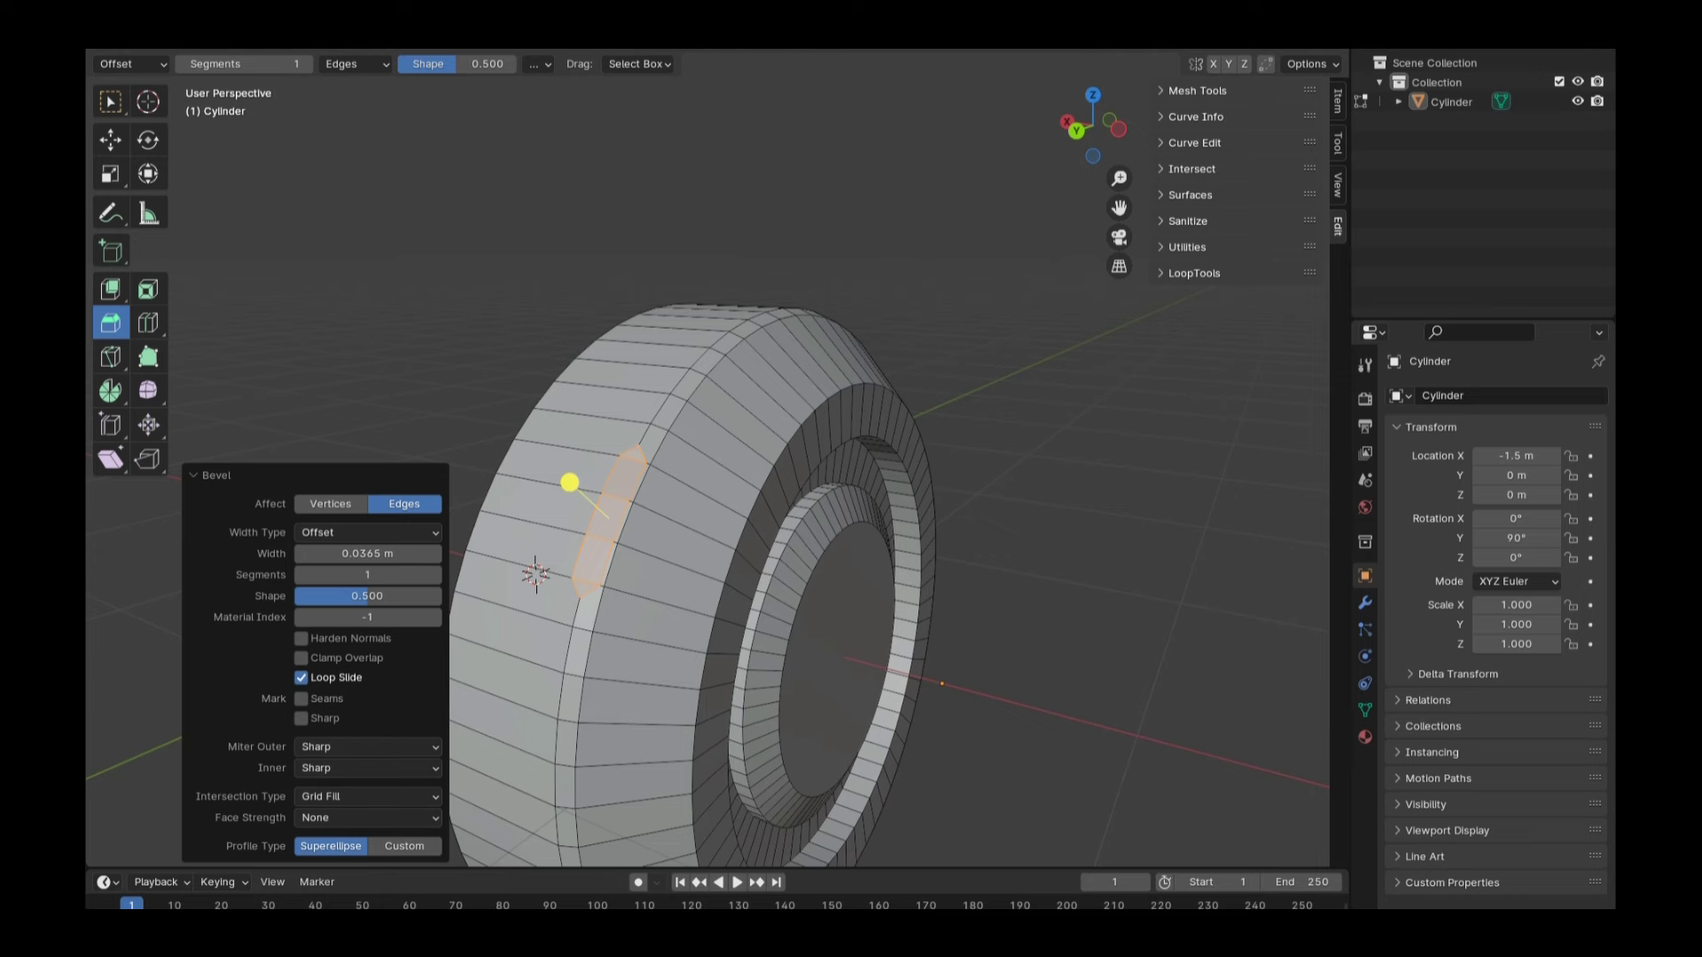
pyautogui.hotkey('ctrl', 'z')
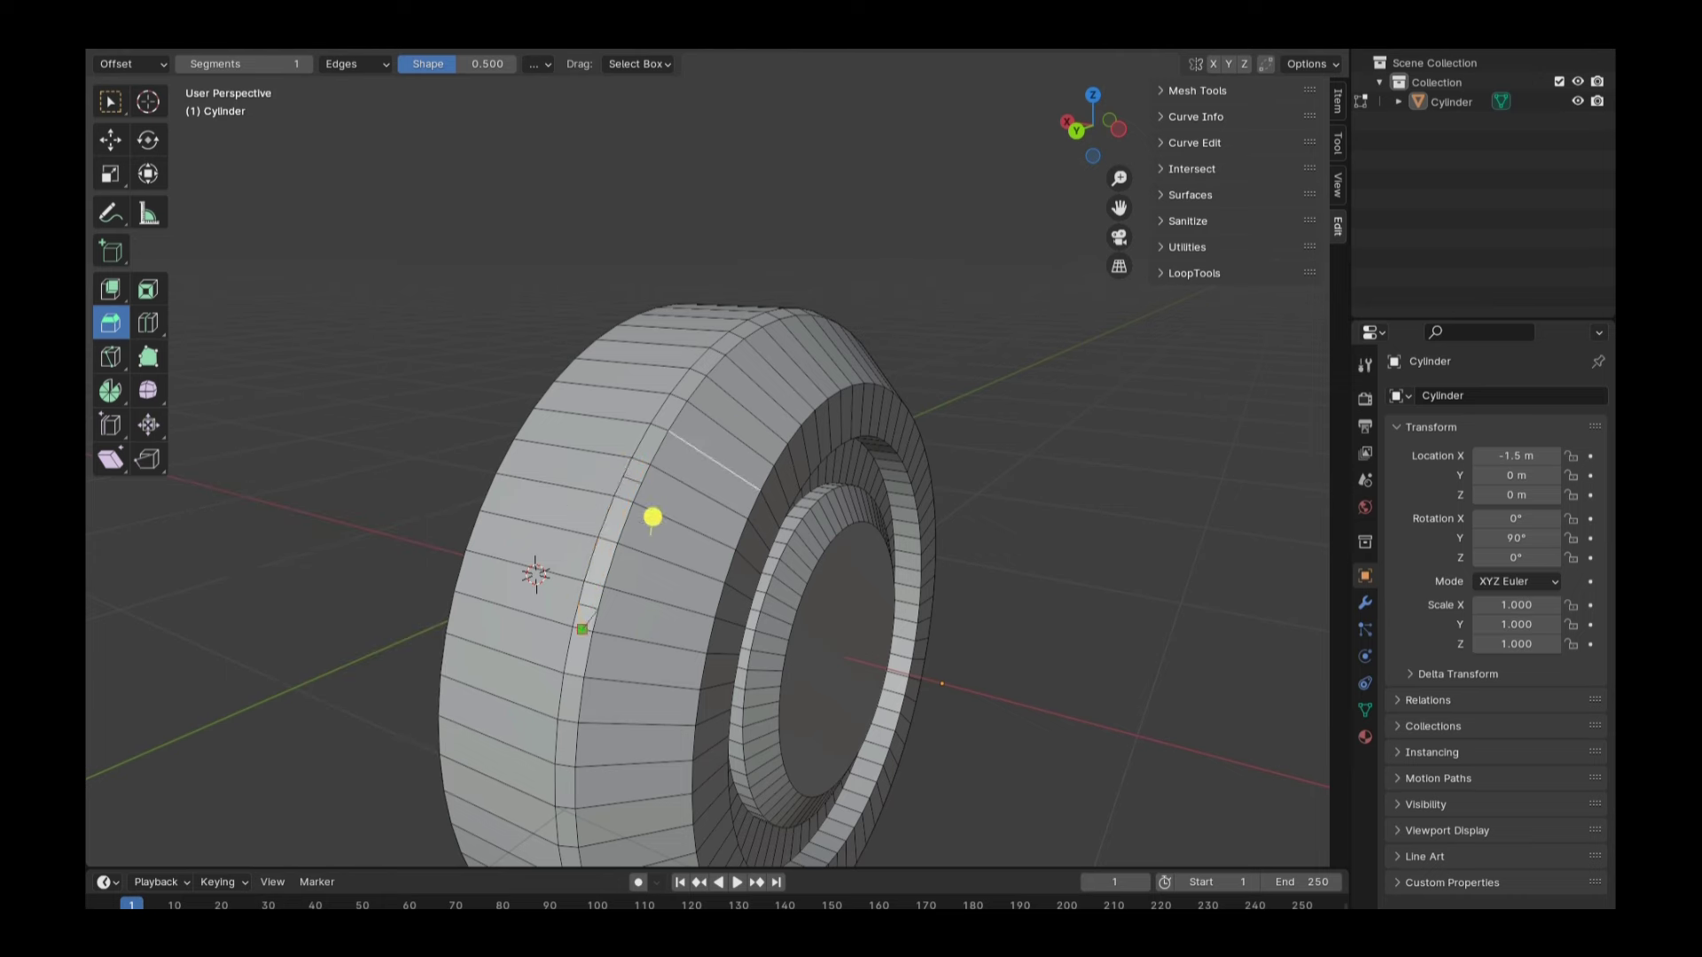
pyautogui.moveTo(567, 478); pyautogui.dragTo(569, 481)
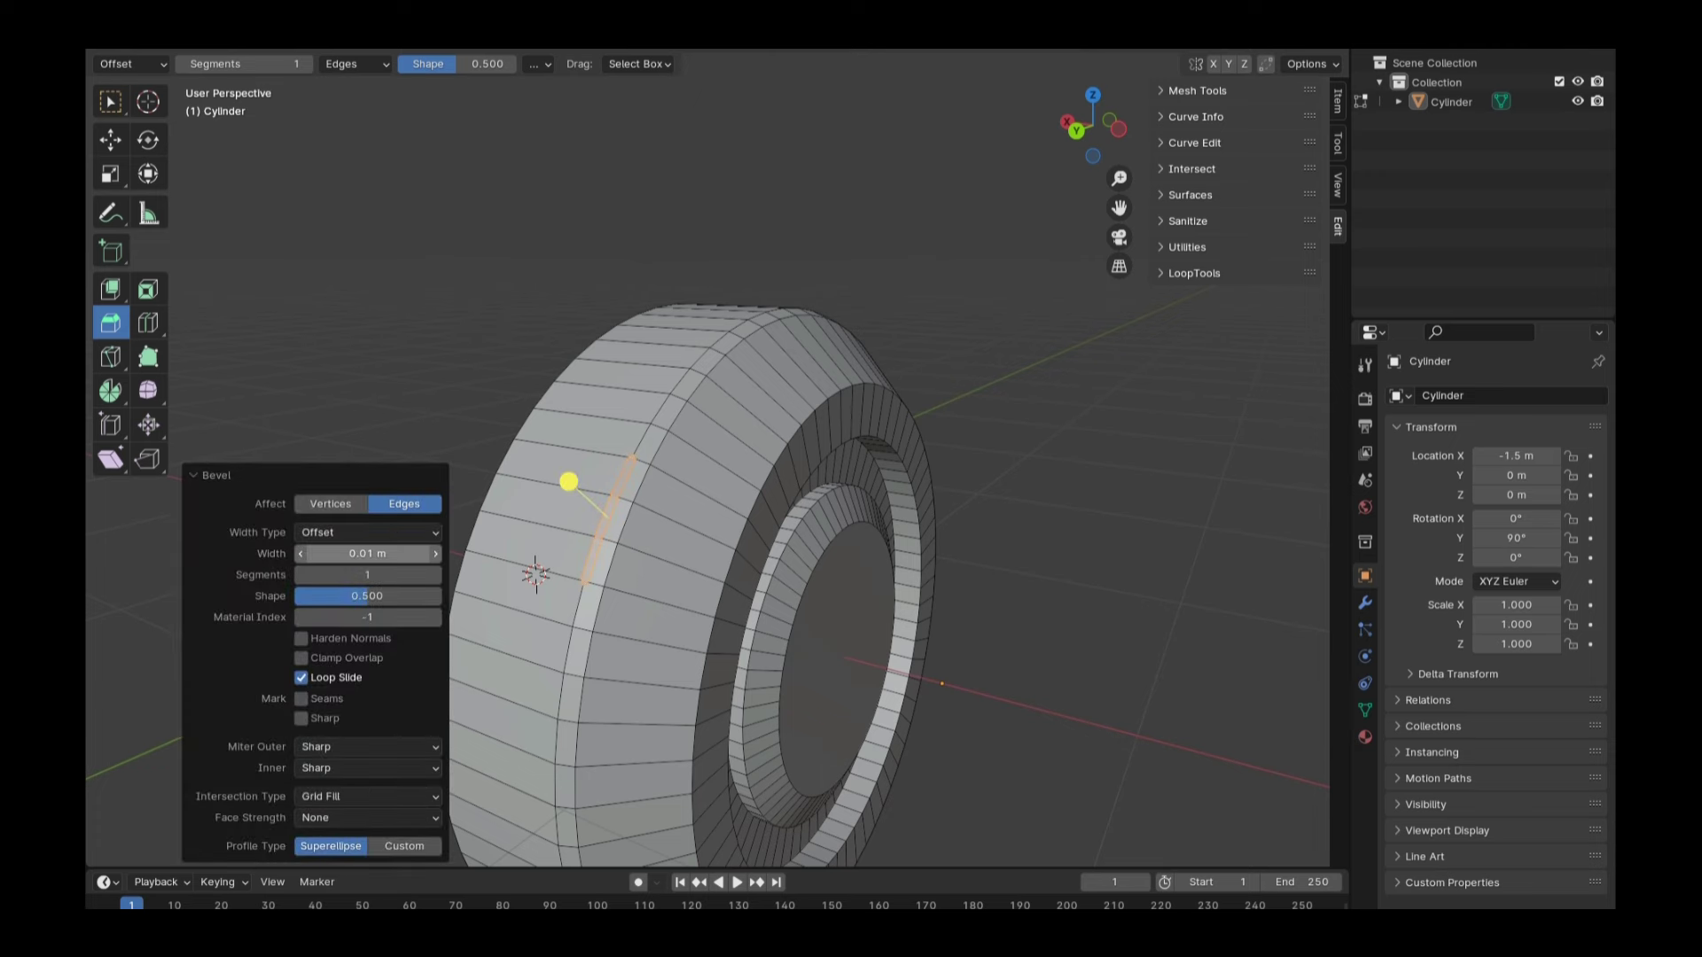
pyautogui.click(606, 554)
pyautogui.moveTo(714, 518); pyautogui.dragTo(628, 500)
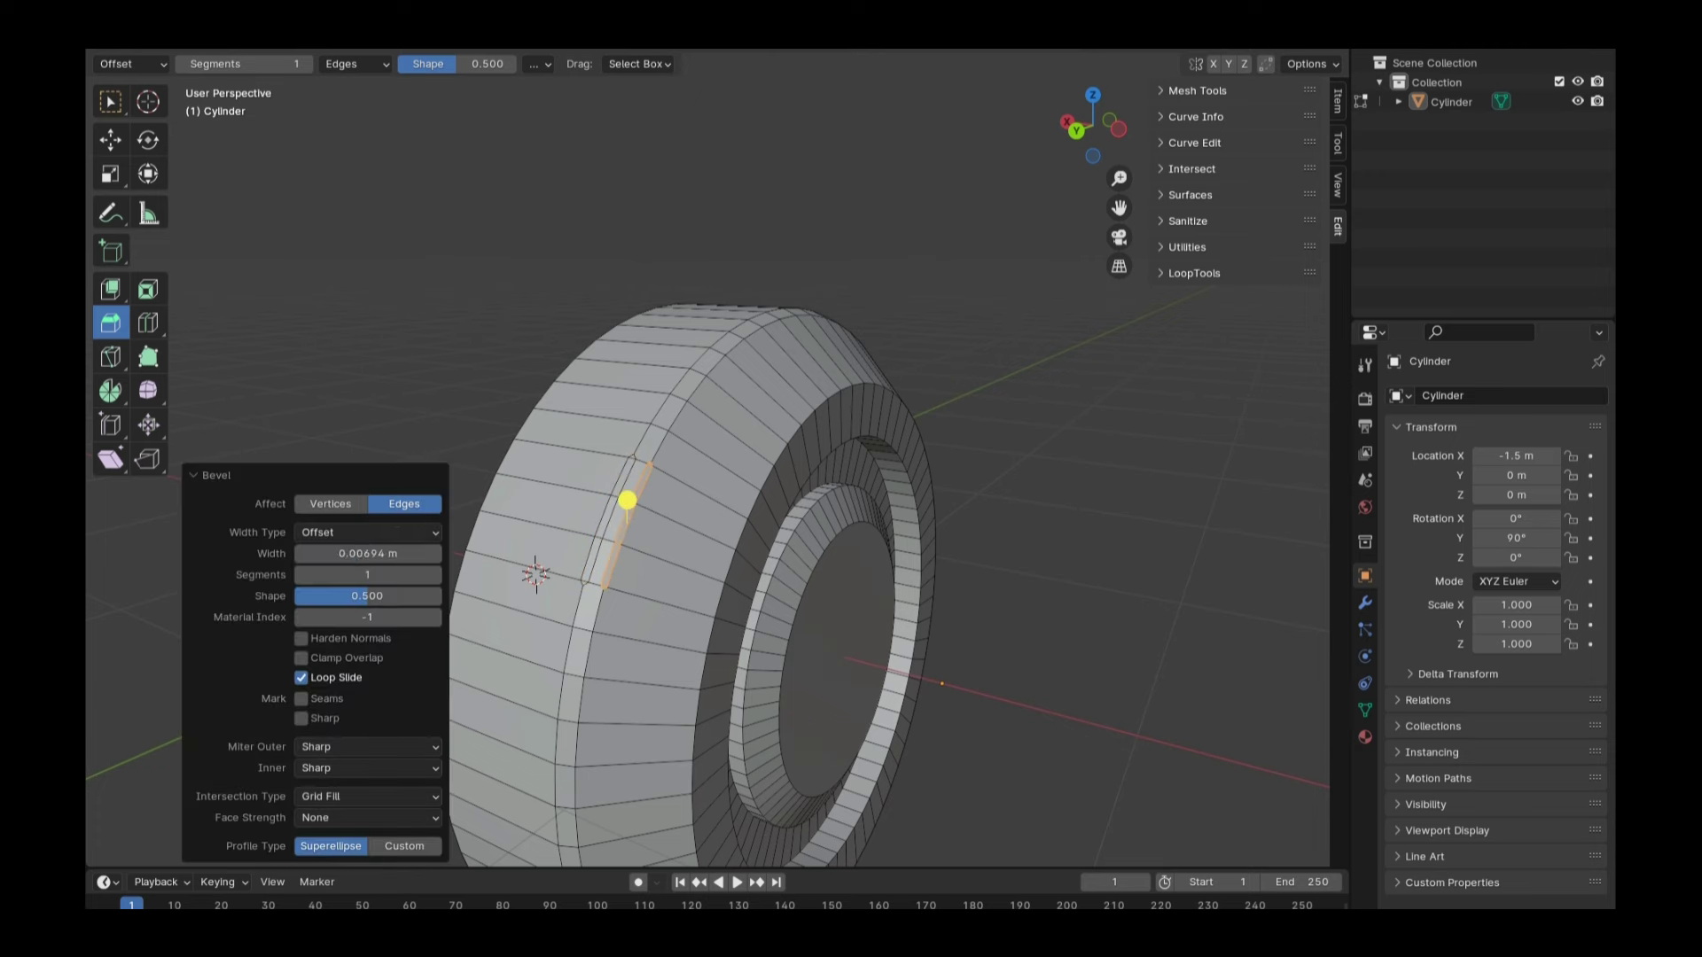
pyautogui.click(748, 422)
pyautogui.scroll(3, 644, 490)
# Select the faces of the bevelled strip on the tread
pyautogui.press('k')
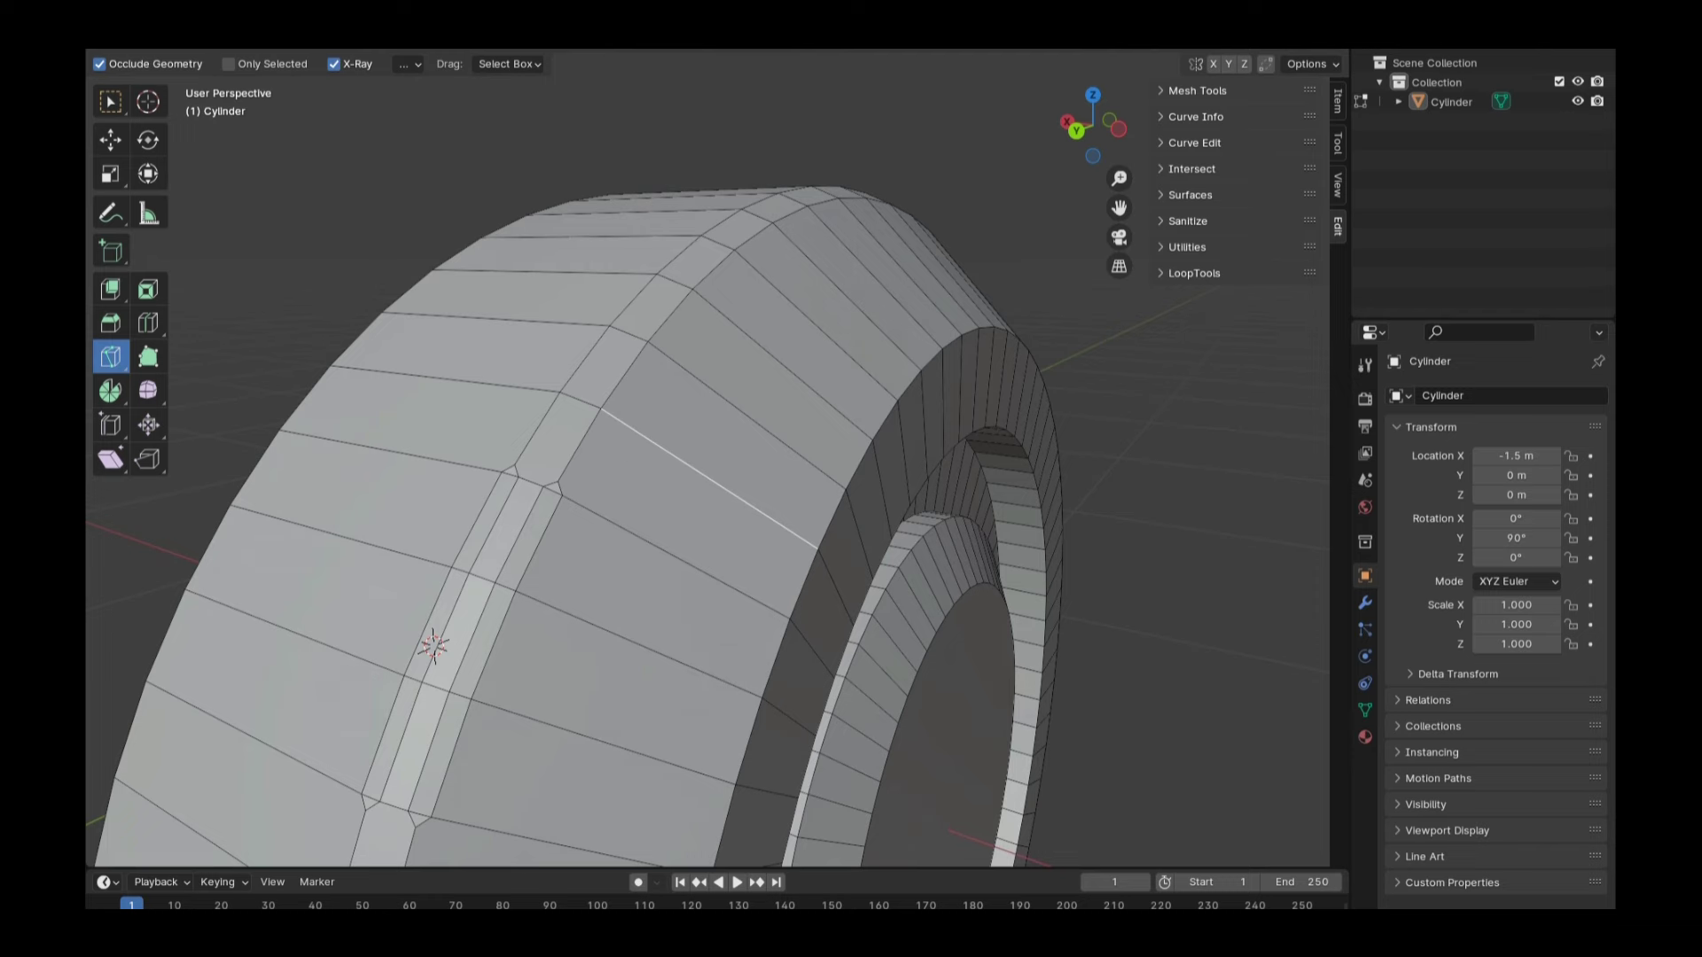
pyautogui.press('w')
pyautogui.keyDown('shift'); pyautogui.moveTo(1065, 223); pyautogui.dragTo(1095, 175, button='middle'); pyautogui.keyUp('shift')
pyautogui.scroll(1, 557, 613)
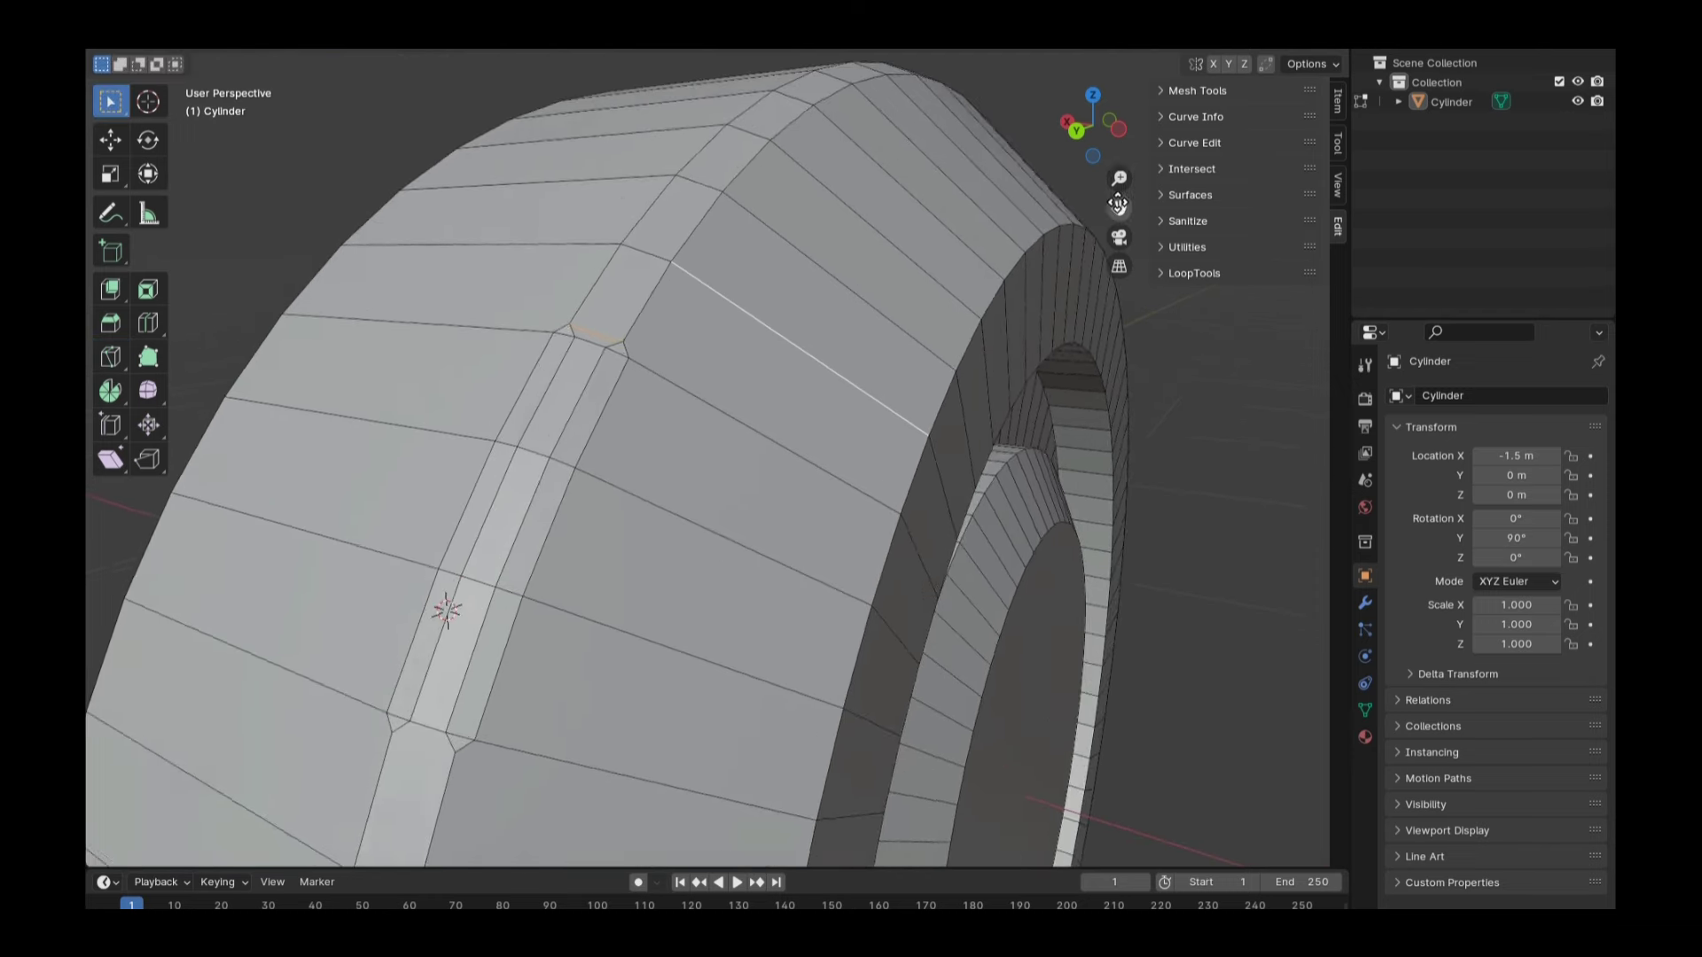
pyautogui.scroll(2, 558, 613)
pyautogui.press('x')
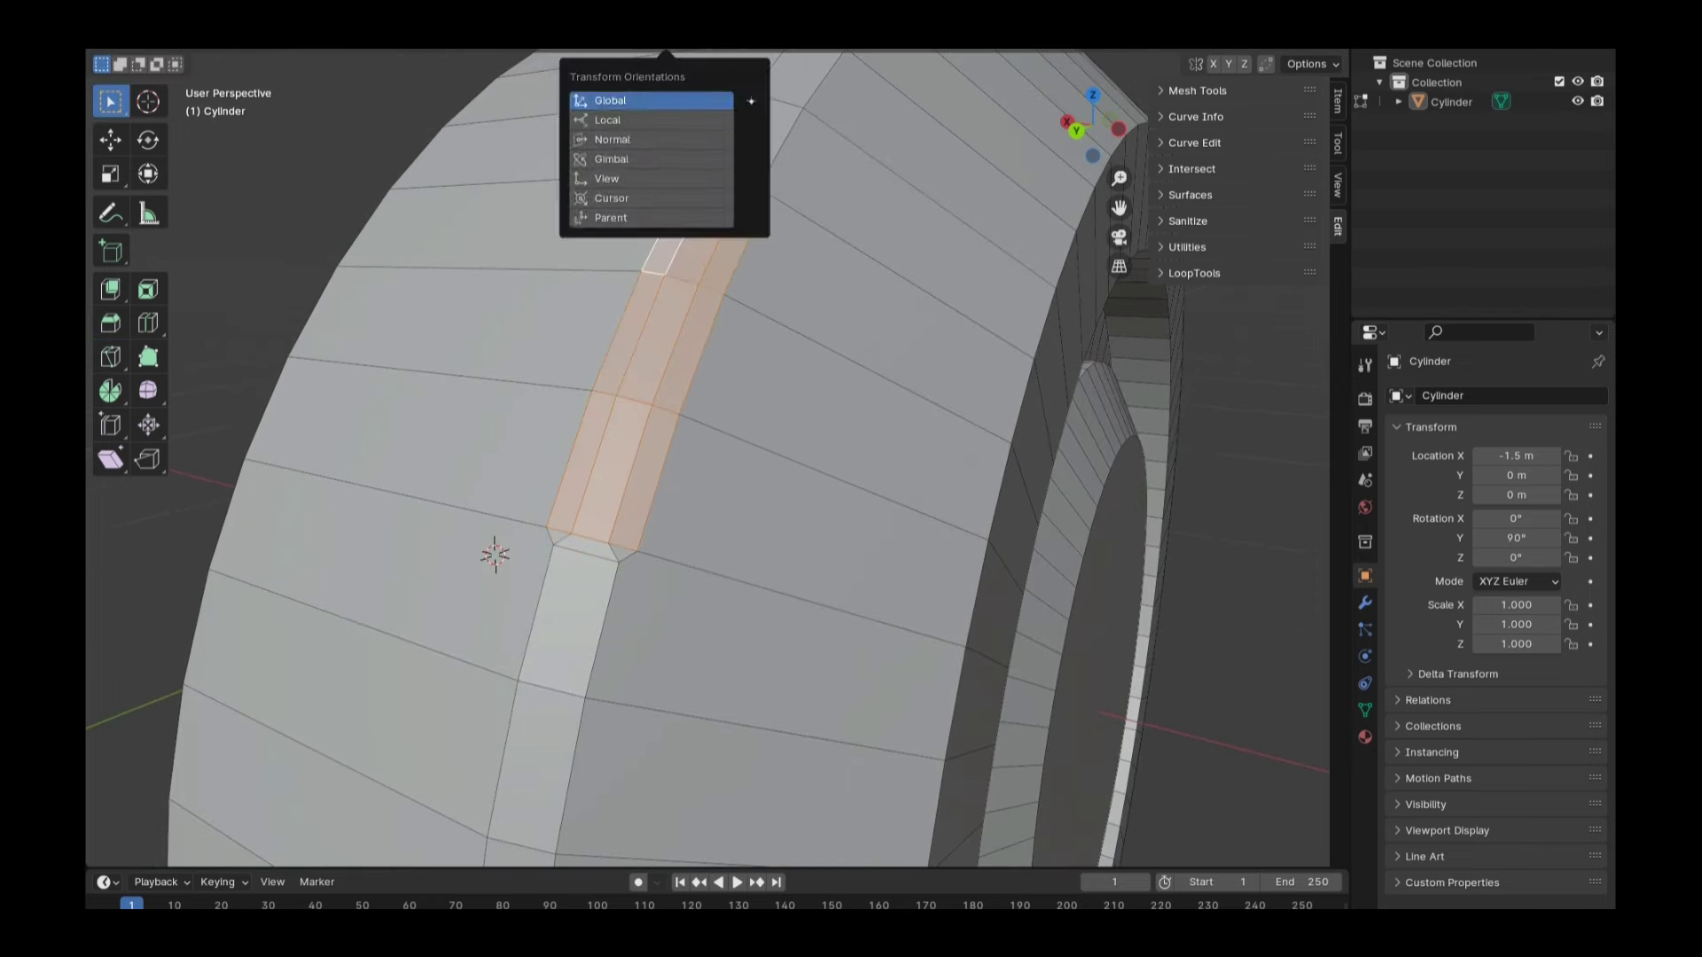
pyautogui.click(621, 204)
# Inset the strip faces and extrude them 0.0357 m inward, then return to object mode
pyautogui.press('i')
pyautogui.click(619, 456)
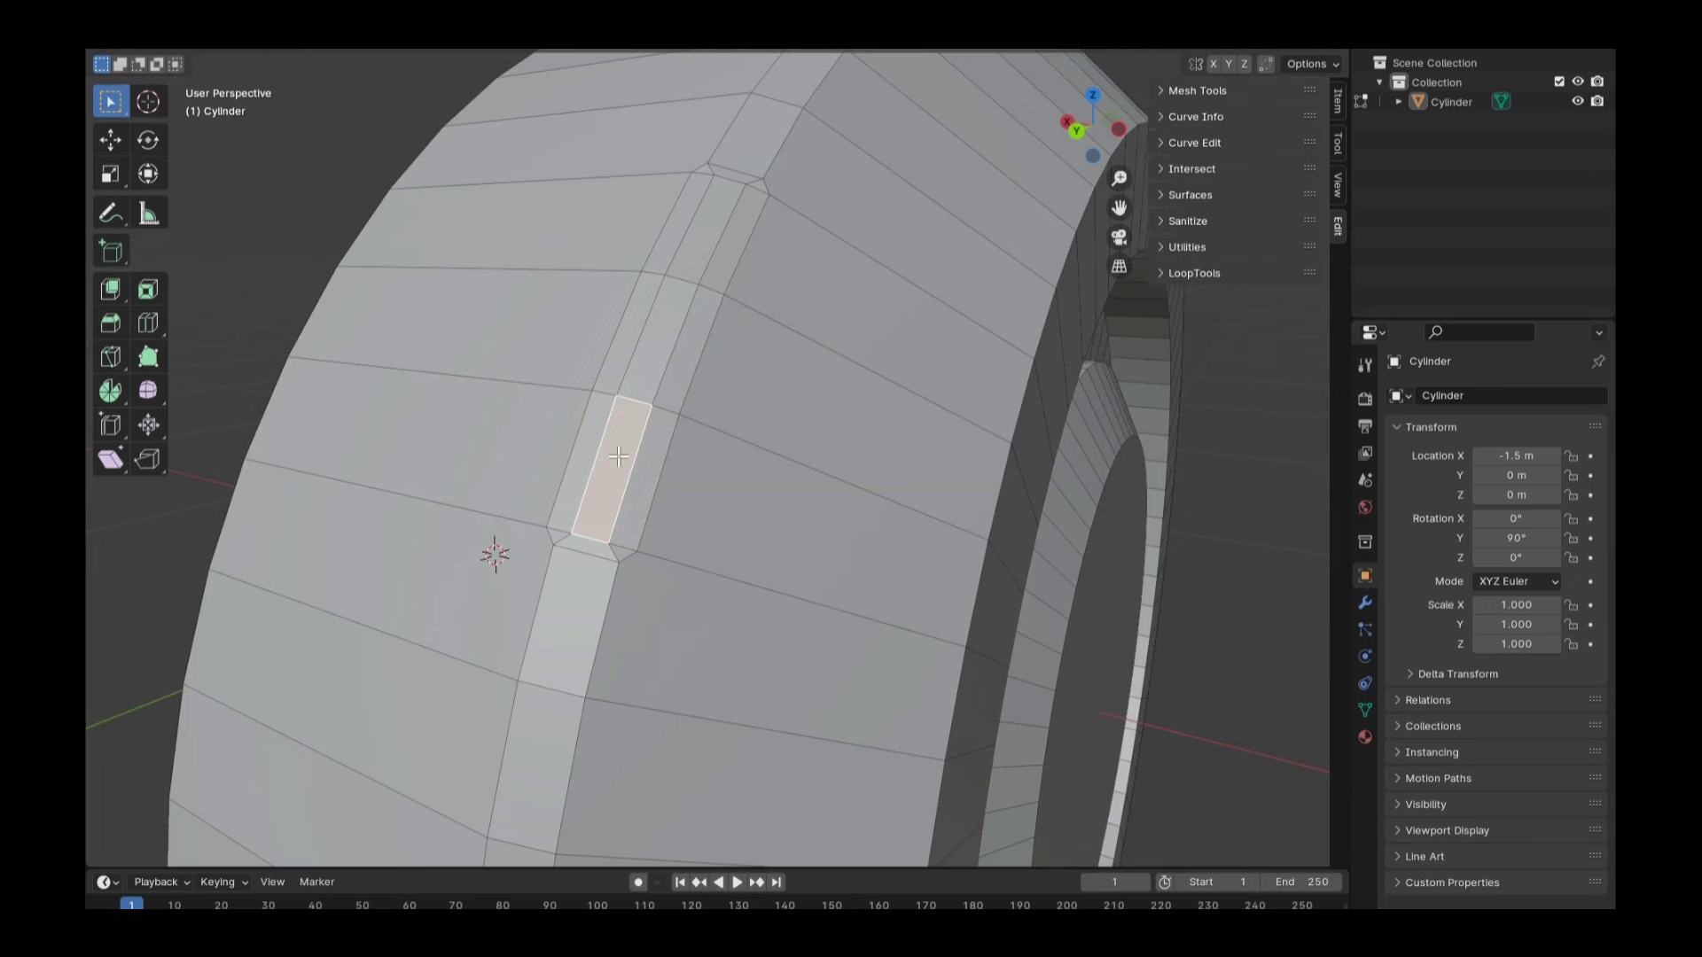
pyautogui.press('e')
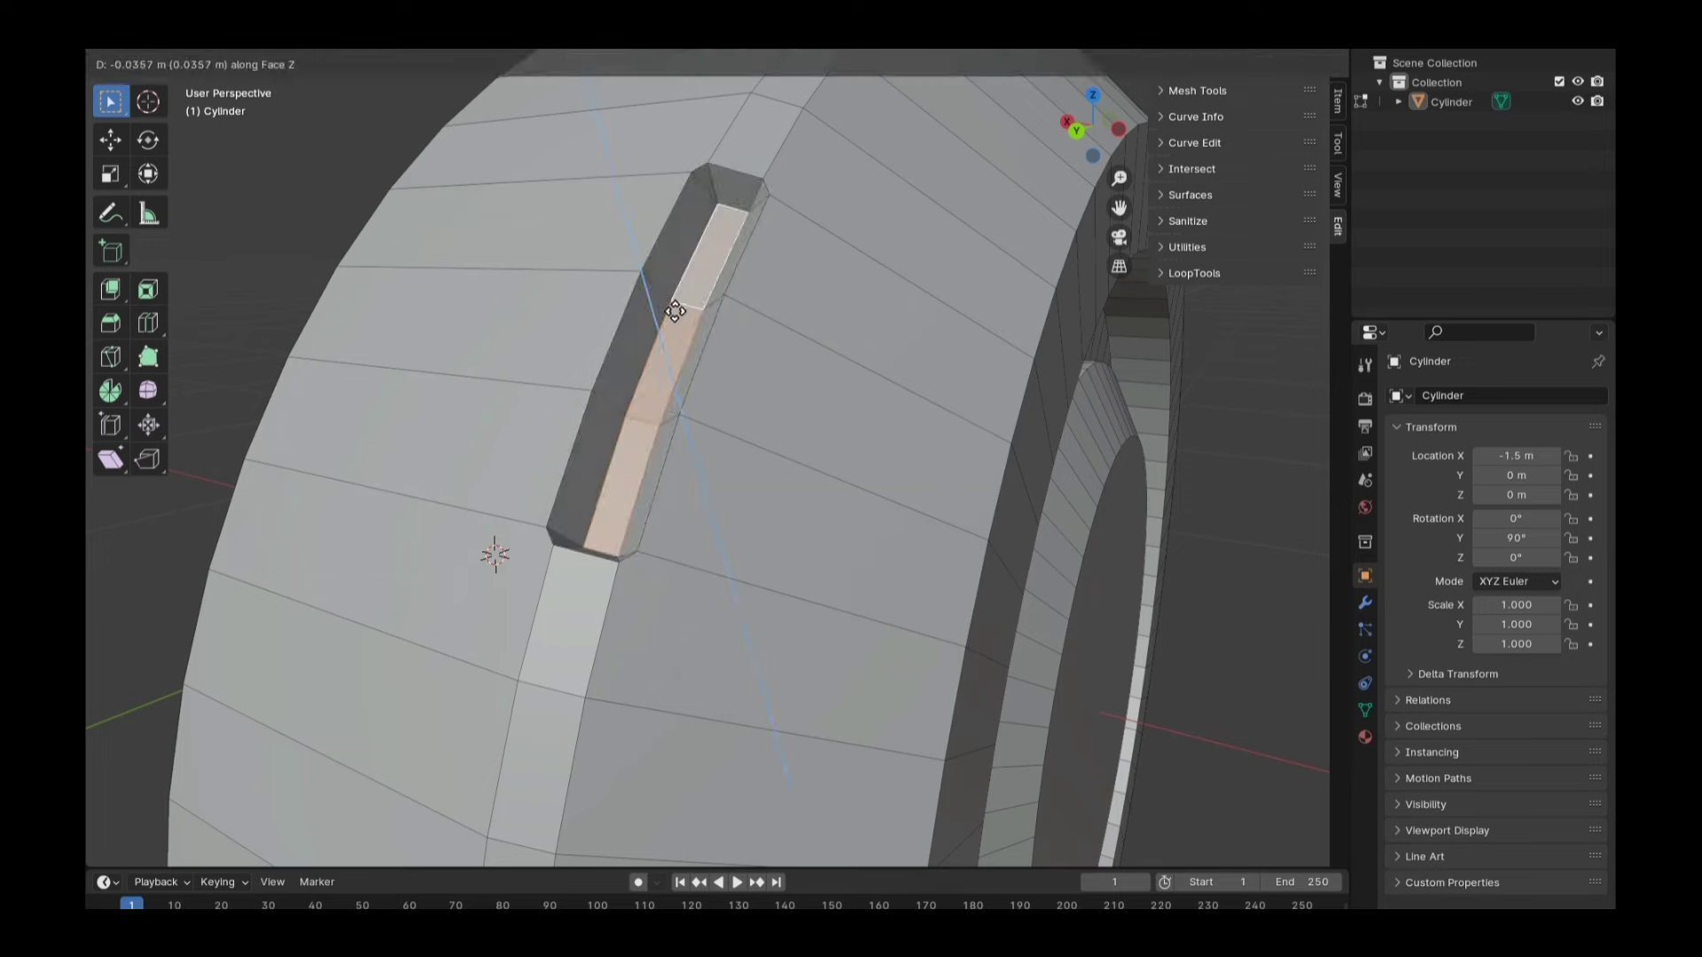
pyautogui.click(676, 304)
pyautogui.press('Tab')
pyautogui.scroll(-5, 673, 503)
pyautogui.moveTo(1092, 129)
pyautogui.mouseDown()
pyautogui.moveTo(1107, 178)
pyautogui.moveTo(1064, 128)
pyautogui.moveTo(1108, 150)
pyautogui.moveTo(1118, 180)
pyautogui.moveTo(1108, 124)
pyautogui.mouseUp()
# Enter edit mode in Left Orthographic view and select one face on the inner hub ring
pyautogui.press('Tab')
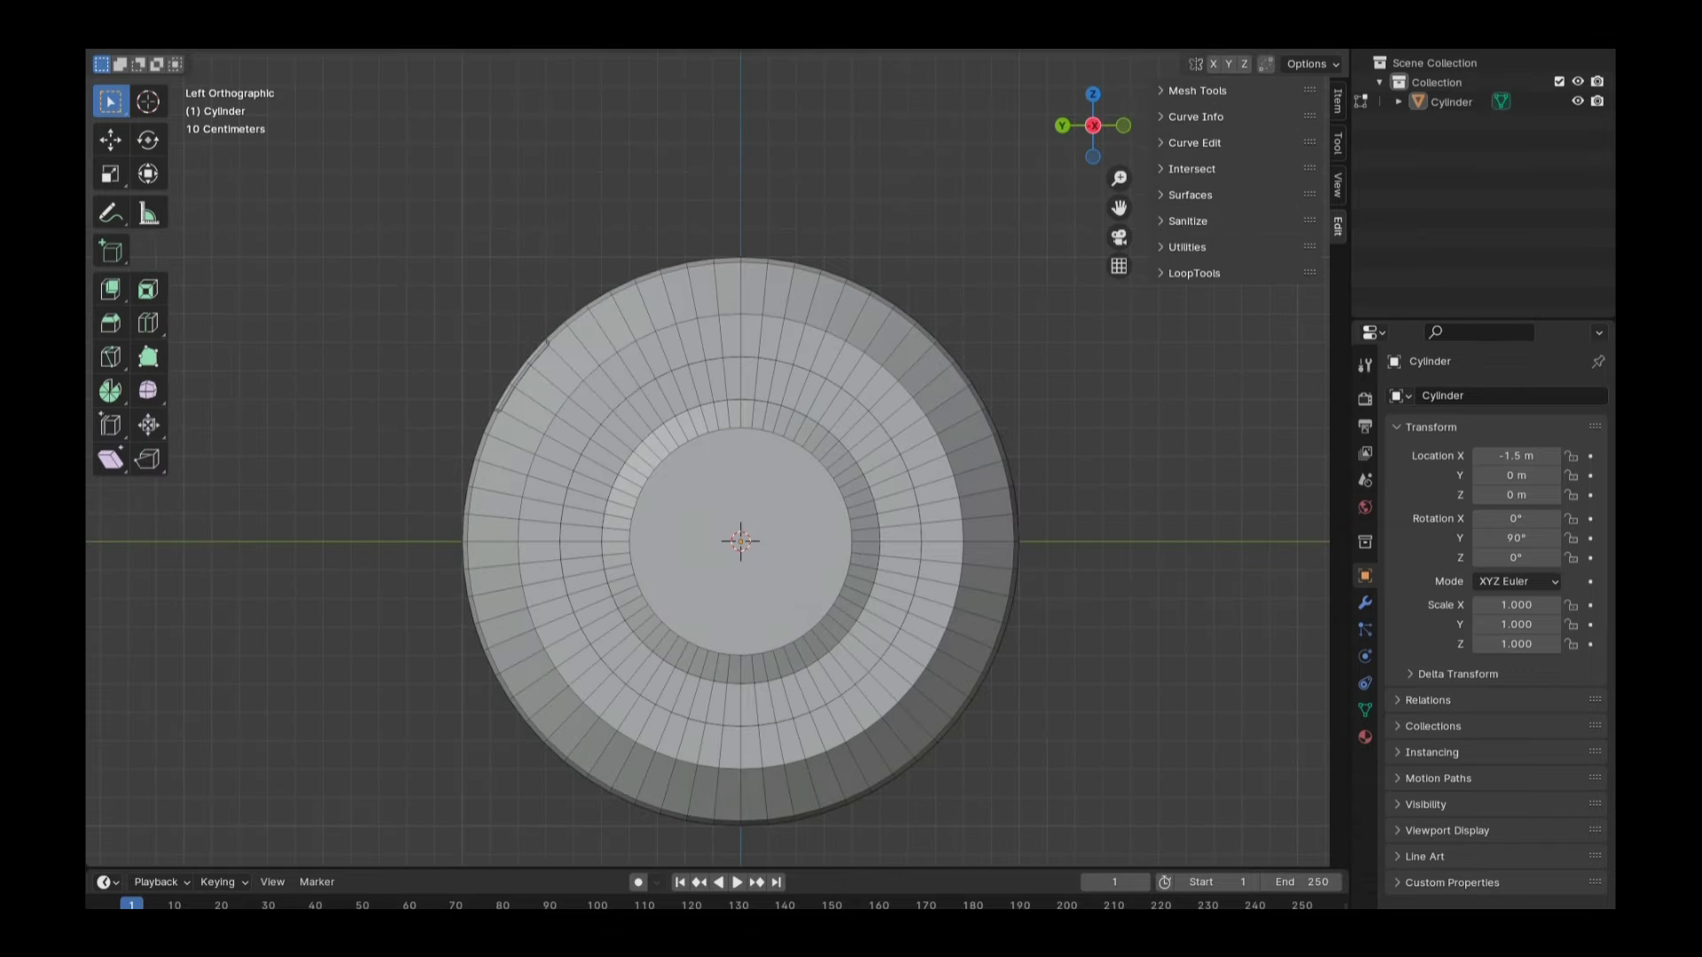
pyautogui.scroll(4, 736, 186)
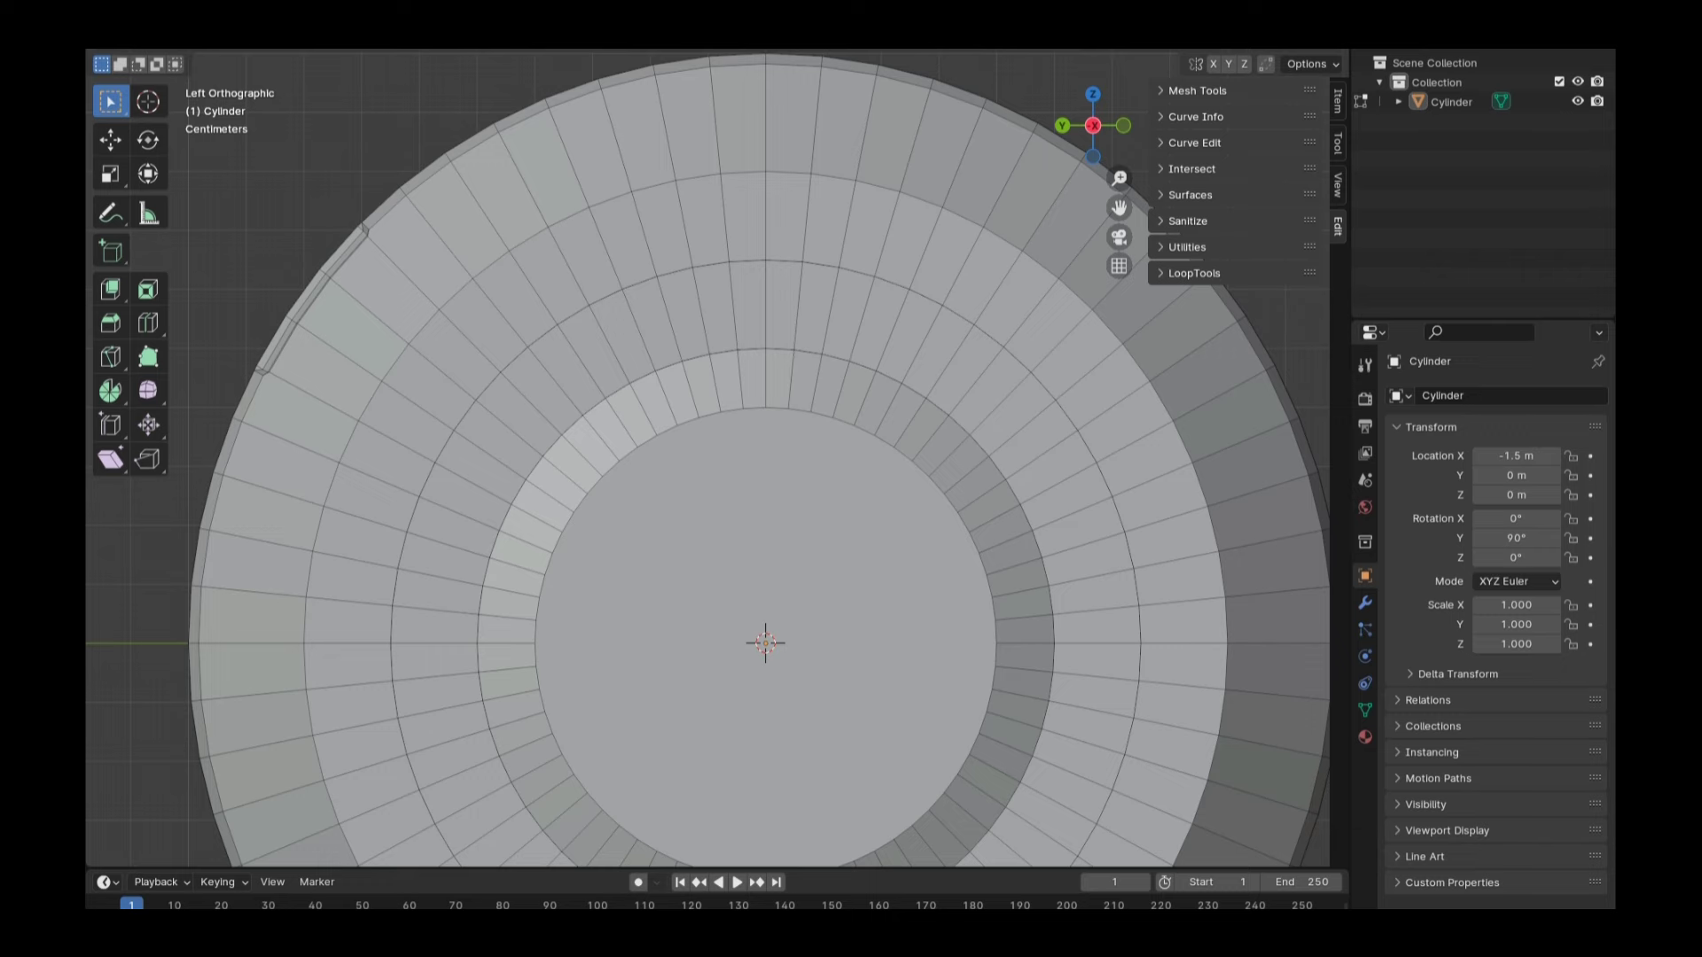
pyautogui.scroll(-4, 715, 443)
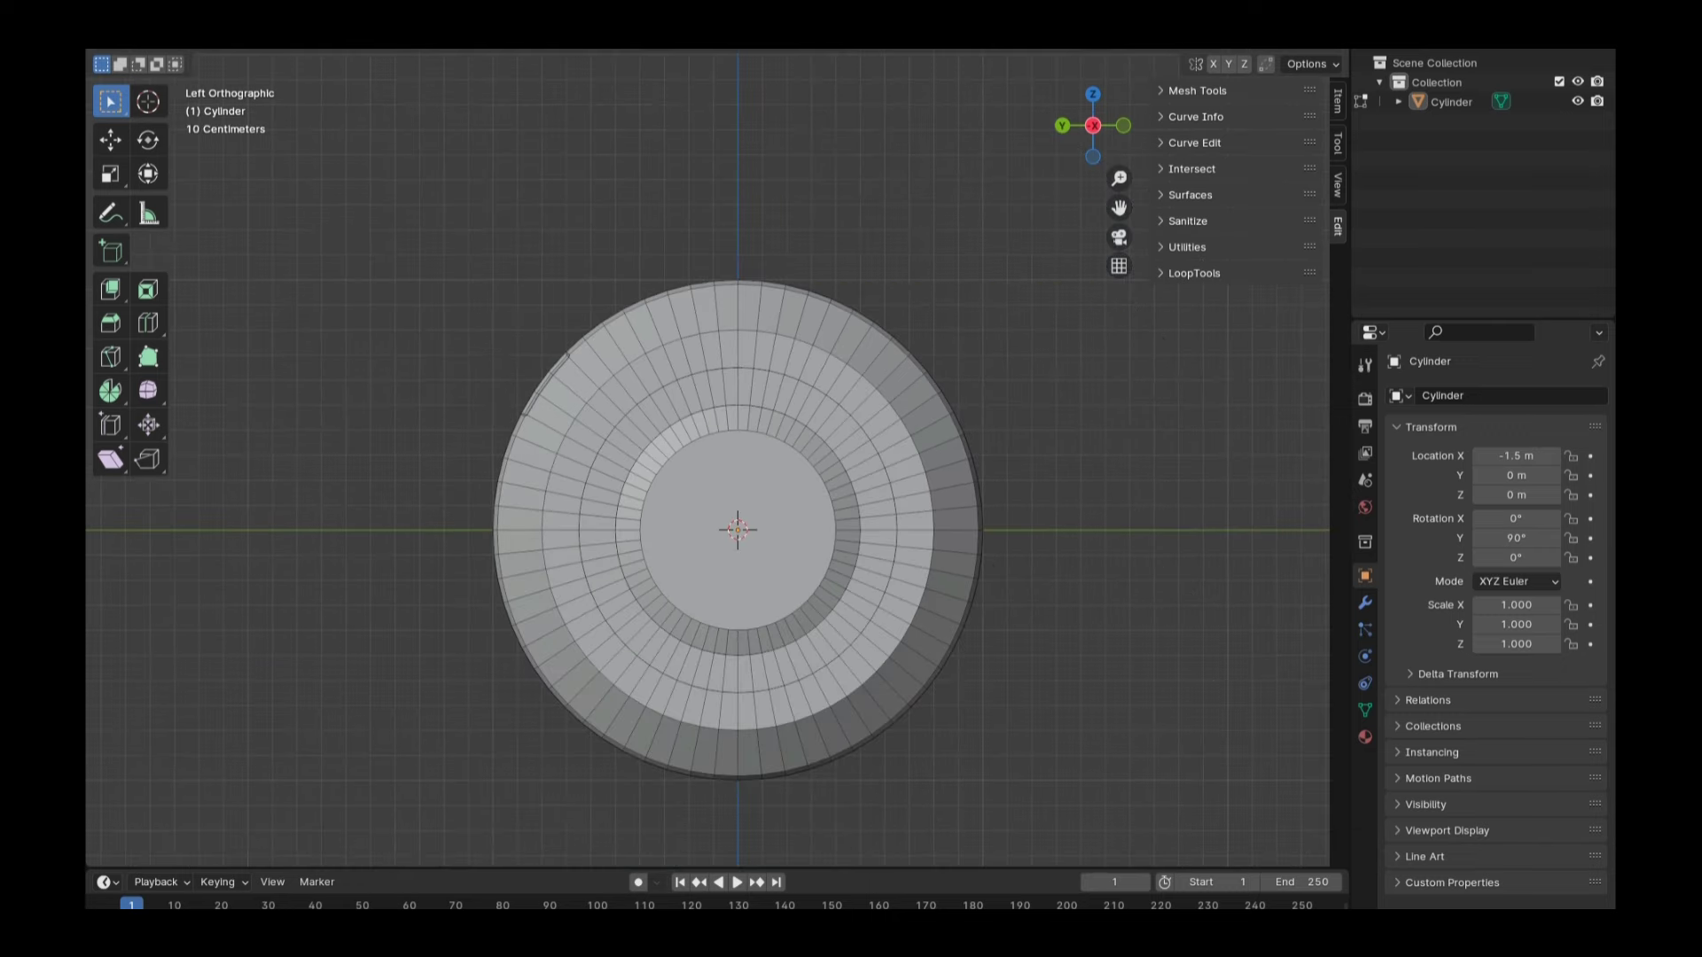
pyautogui.moveTo(1092, 125); pyautogui.dragTo(1104, 133)
pyautogui.click(780, 381)
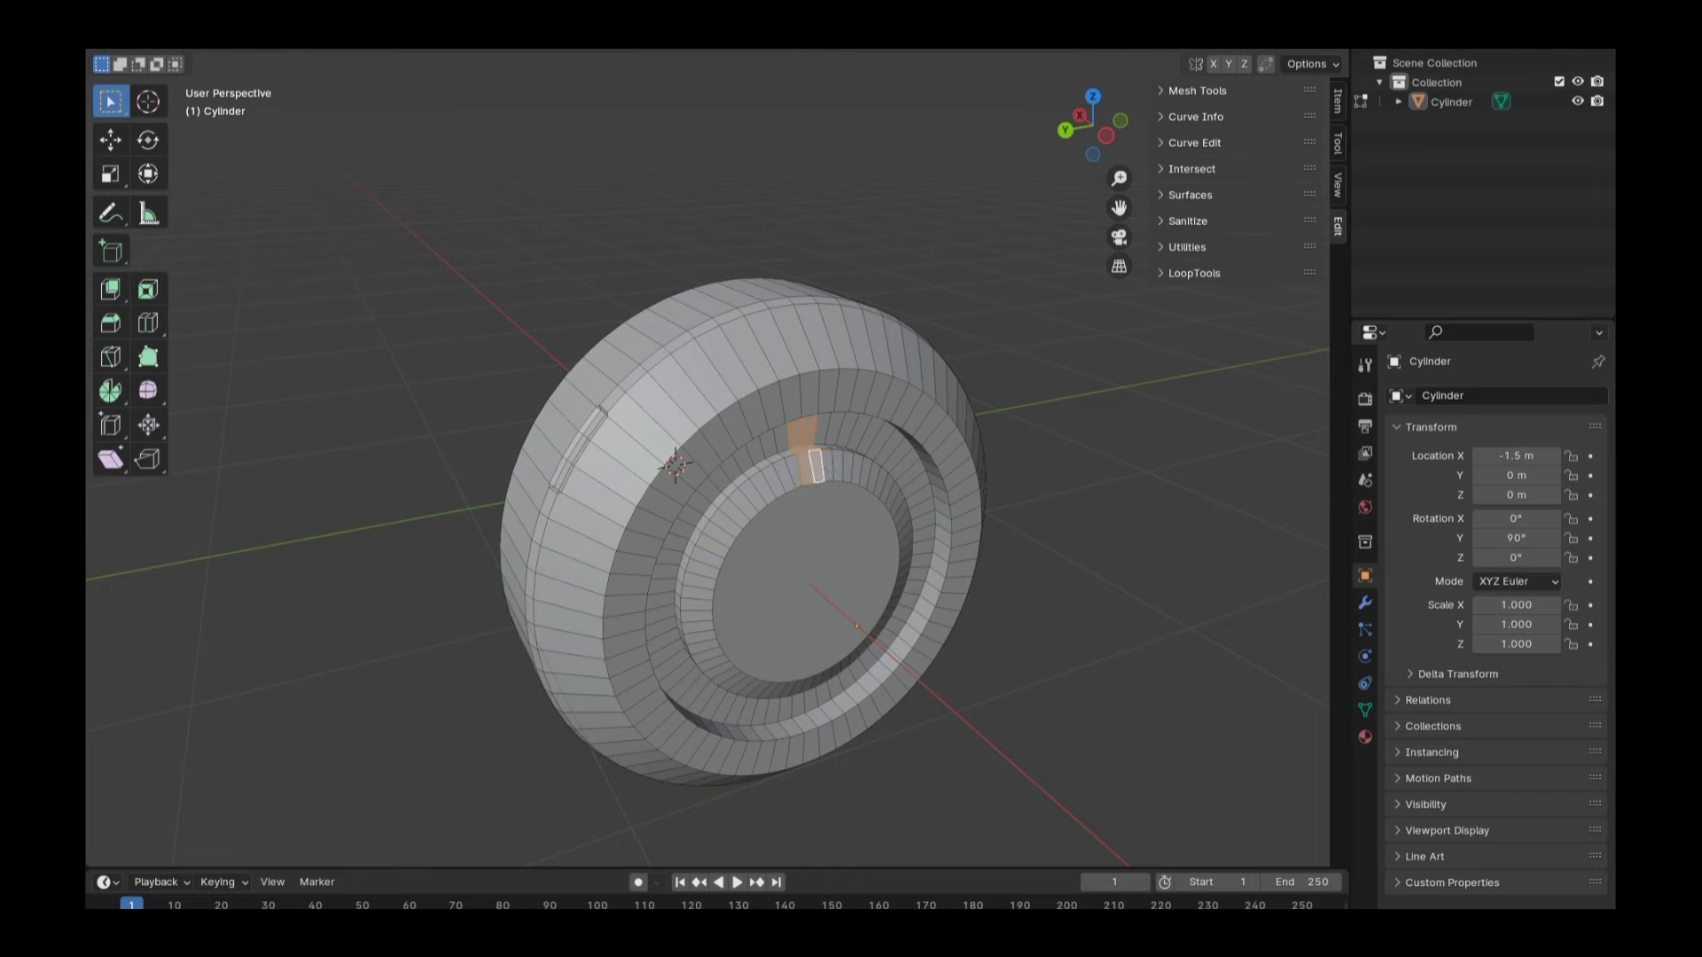
# Duplicate the hub face into a separate object, extrude it into a block, and dissolve extra edges
pyautogui.hotkey('shift', 'd')
pyautogui.press('p')
pyautogui.press('Tab')
pyautogui.press('Tab')
pyautogui.press('e')
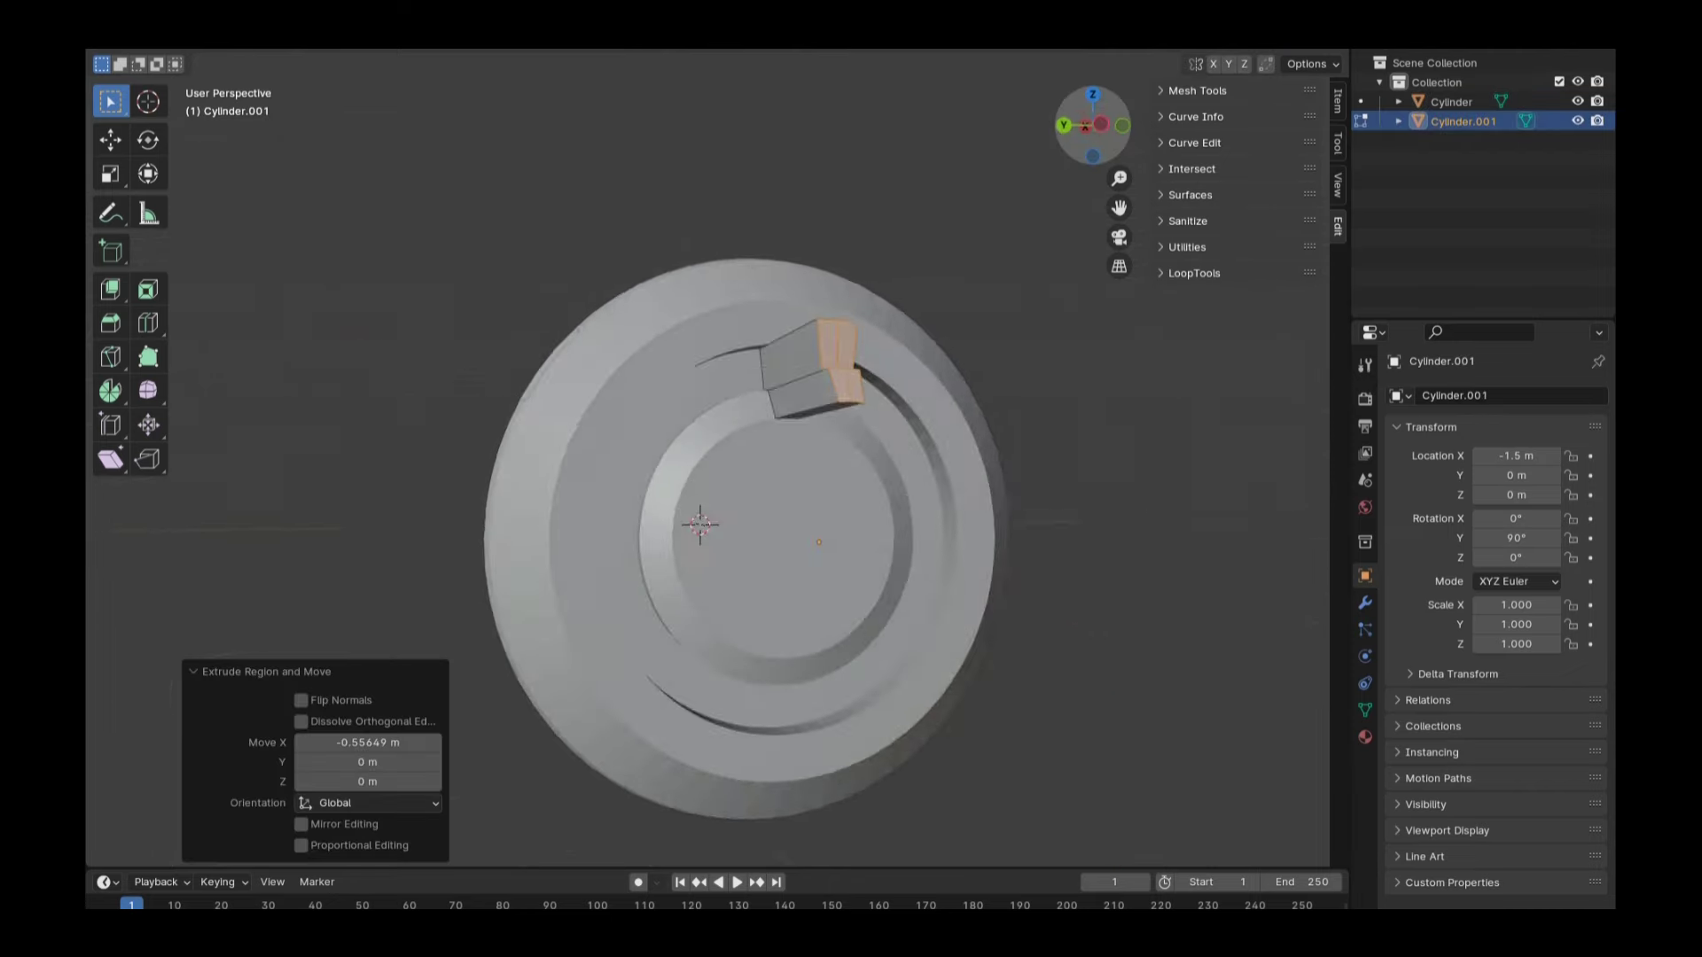
pyautogui.click(1100, 123)
pyautogui.press('x')
pyautogui.moveTo(1092, 125); pyautogui.dragTo(1113, 124)
pyautogui.click(780, 426)
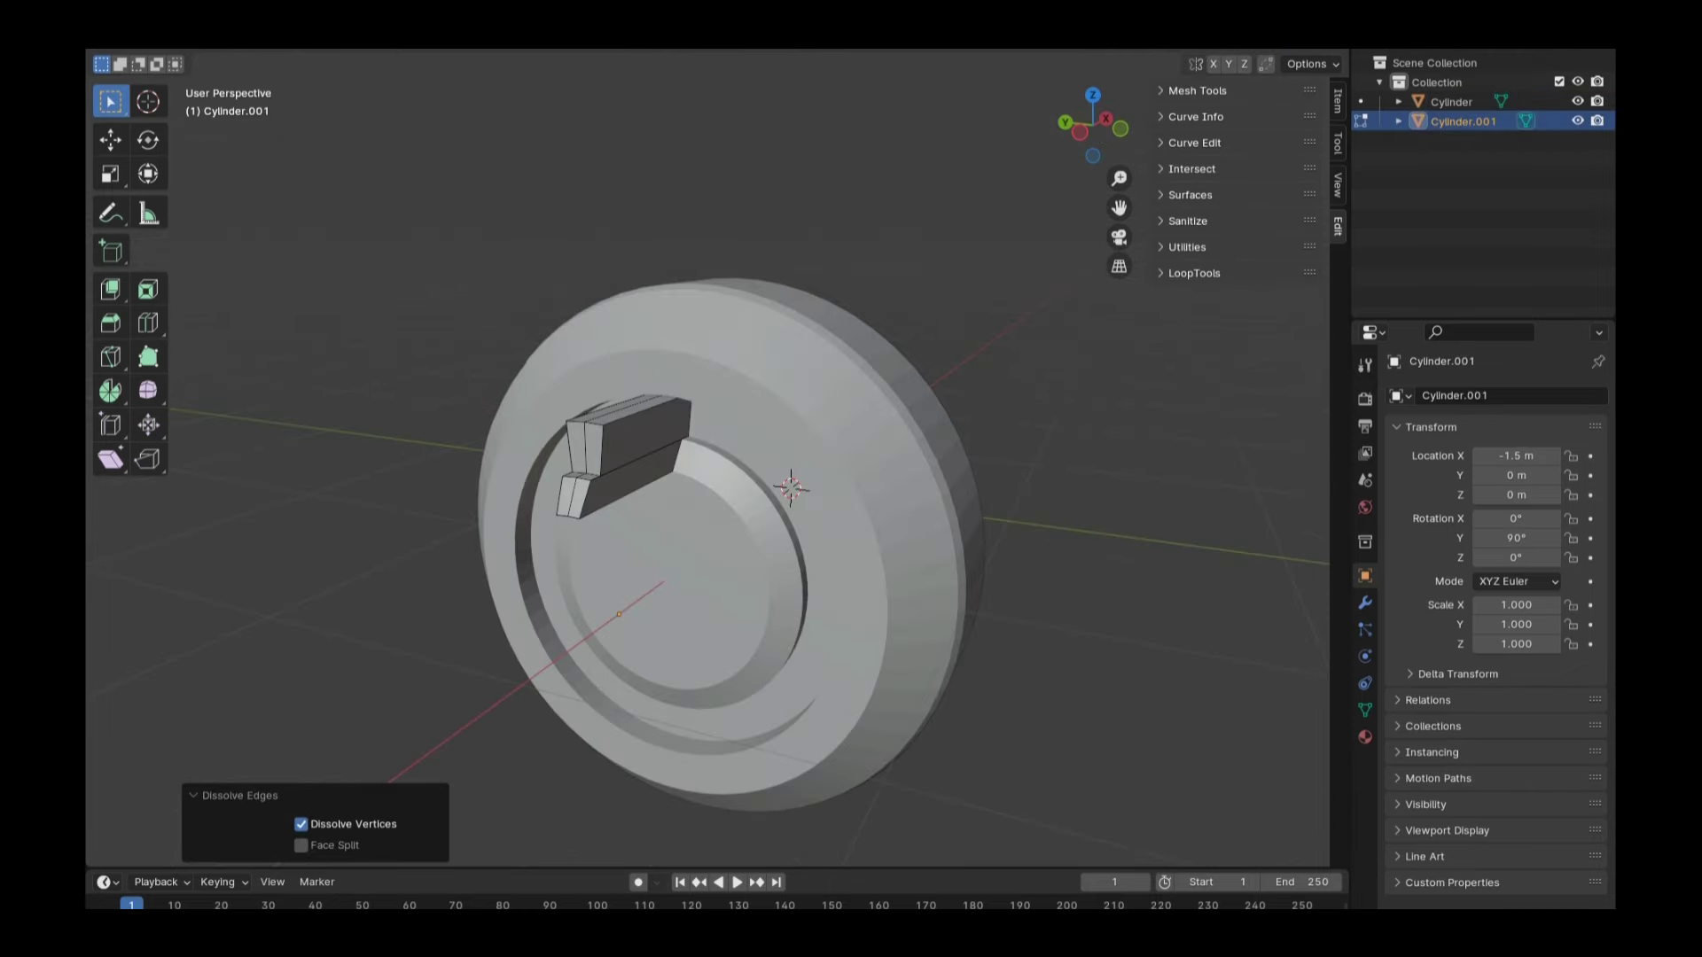
# Merge the fin's overlapping vertices and return to object mode
pyautogui.press('a')
pyautogui.press('m')
pyautogui.click(753, 404)
pyautogui.hotkey('alt', 'a')
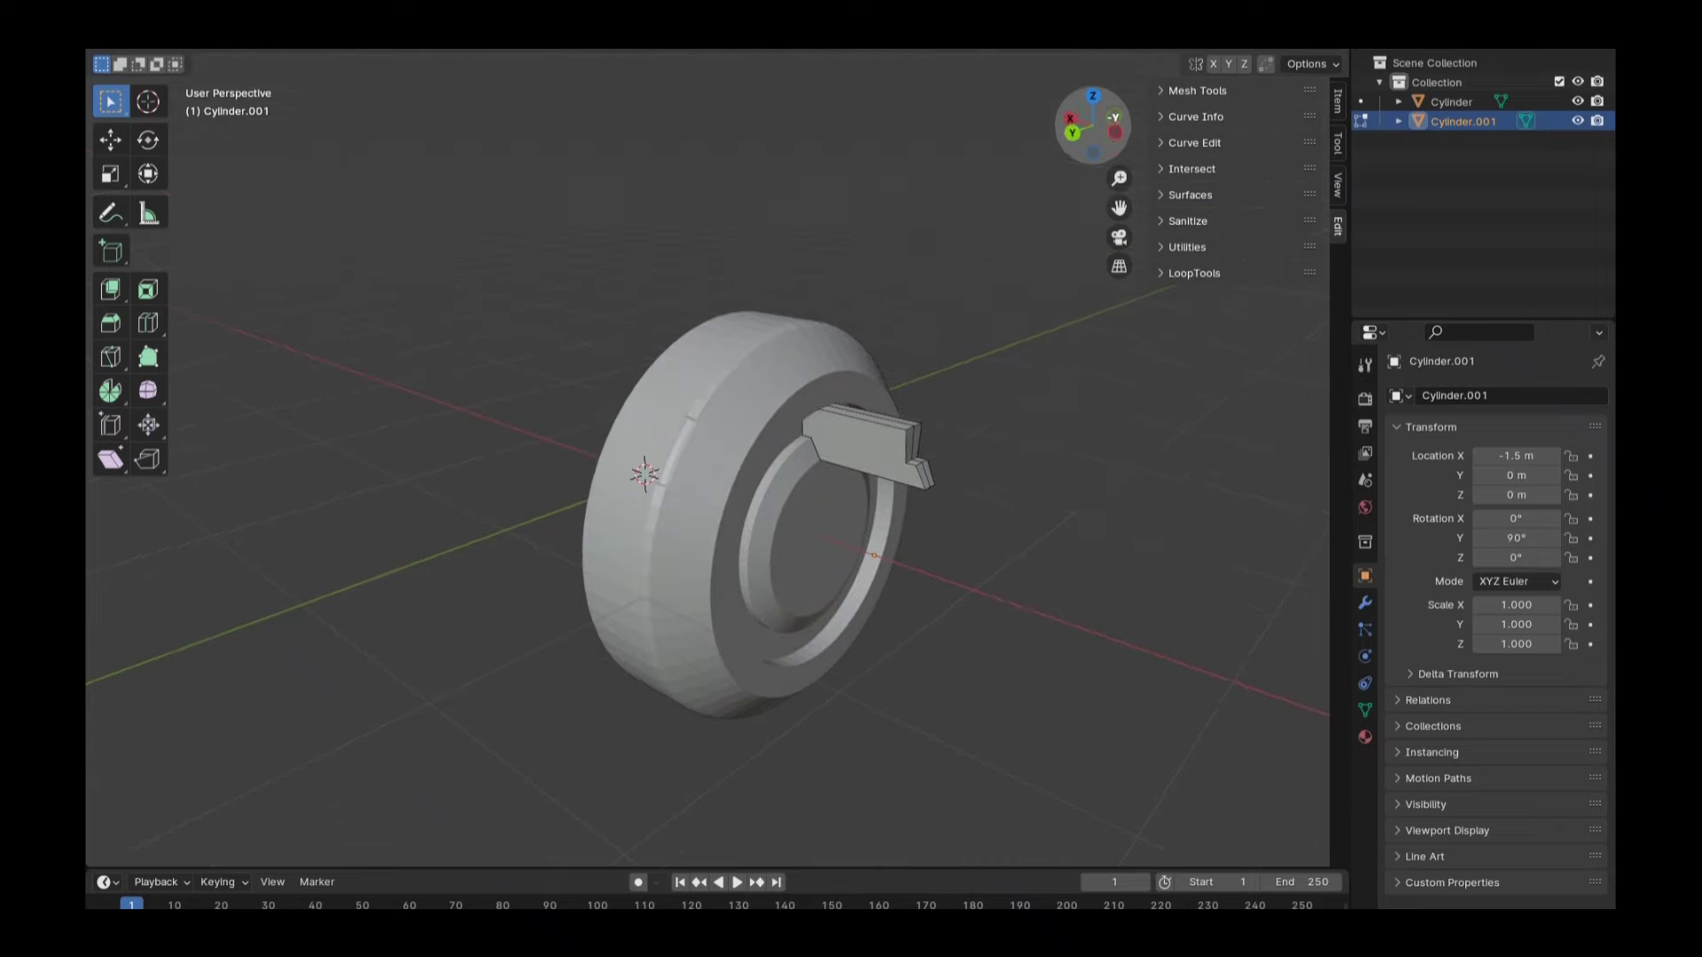
pyautogui.press('Tab')
# Add a cube, move it along X over the fin, and cut it out with Bool Tool Difference
pyautogui.hotkey('shift', 'a')
pyautogui.hotkey('ctrl', 'z')
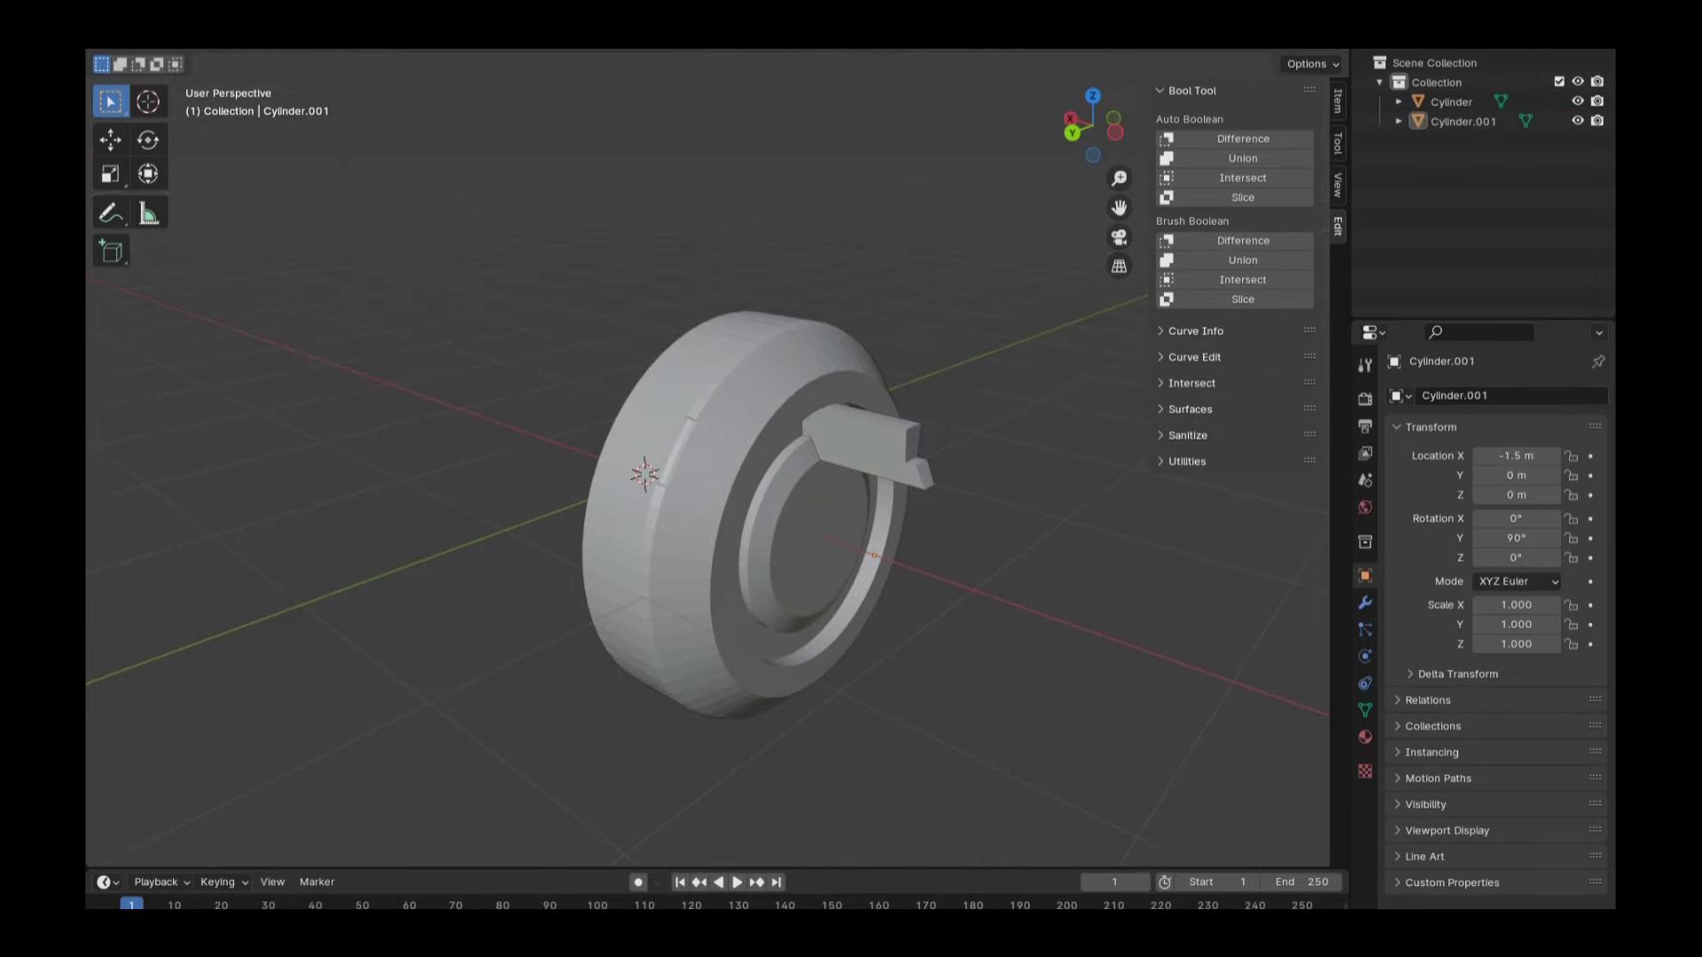
pyautogui.hotkey('shift', 'a')
pyautogui.press('g')
pyautogui.moveTo(1092, 125); pyautogui.dragTo(1108, 122)
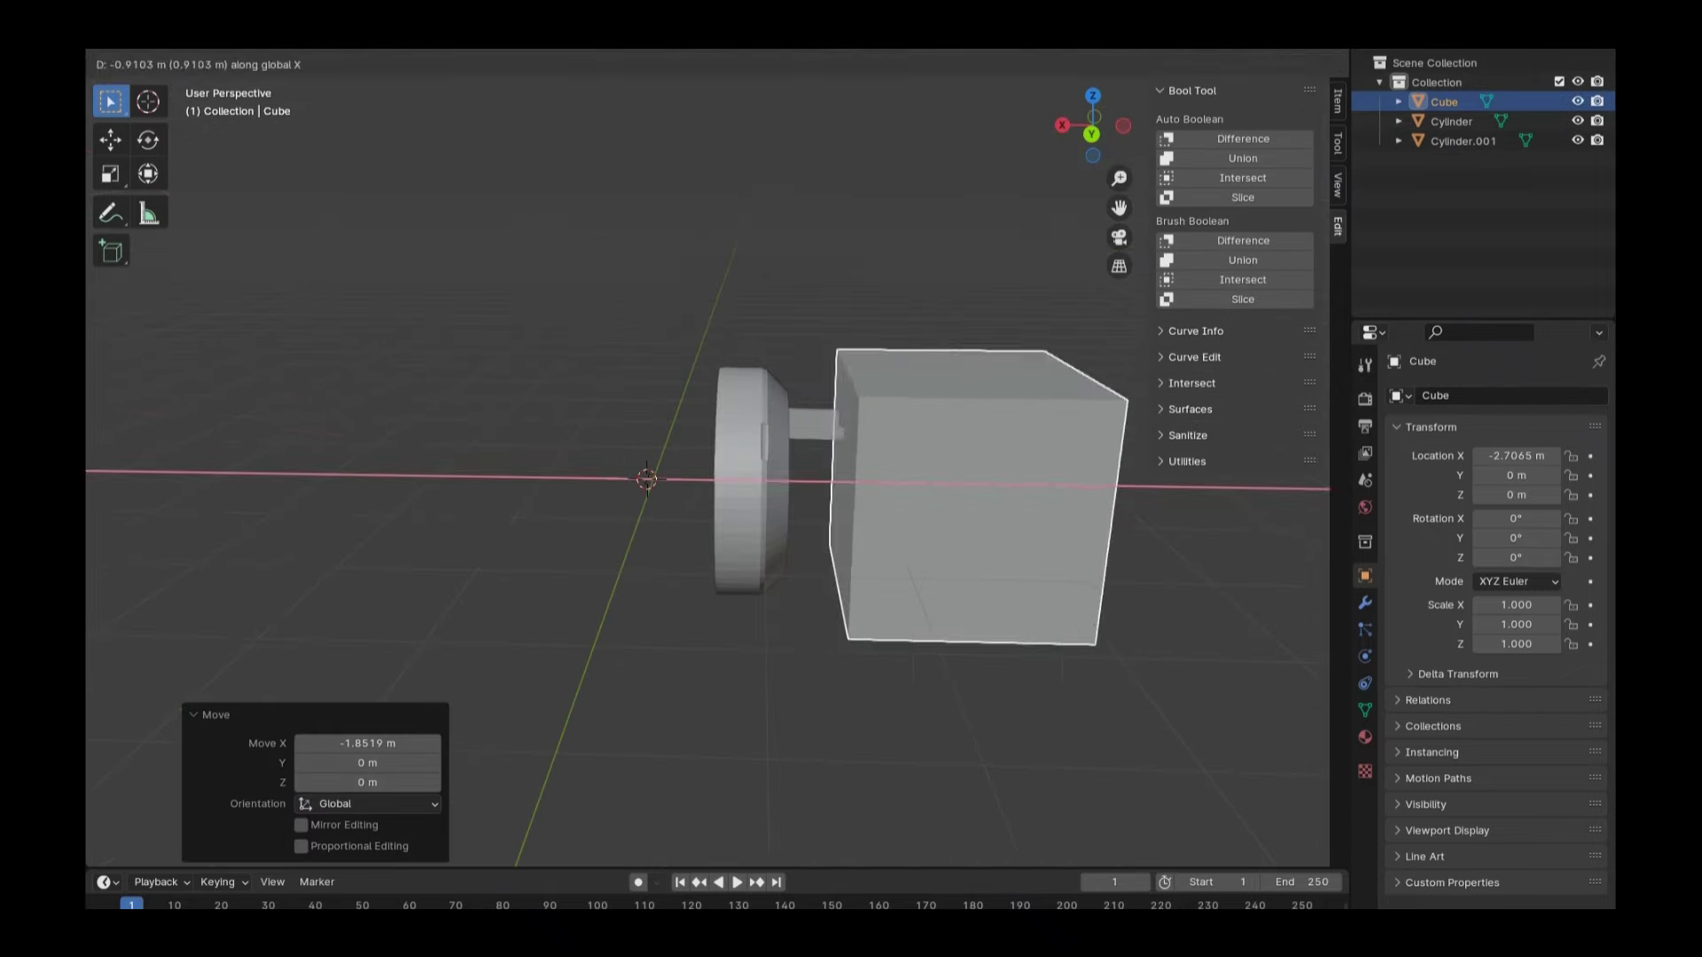
pyautogui.keyDown('shift'); pyautogui.click(796, 424); pyautogui.keyUp('shift')
pyautogui.press('ctrl+KP_Subtract')
# Move the selected face along X, then isolate the tire in local view
pyautogui.press('Tab')
pyautogui.press('ctrl+KP_1')
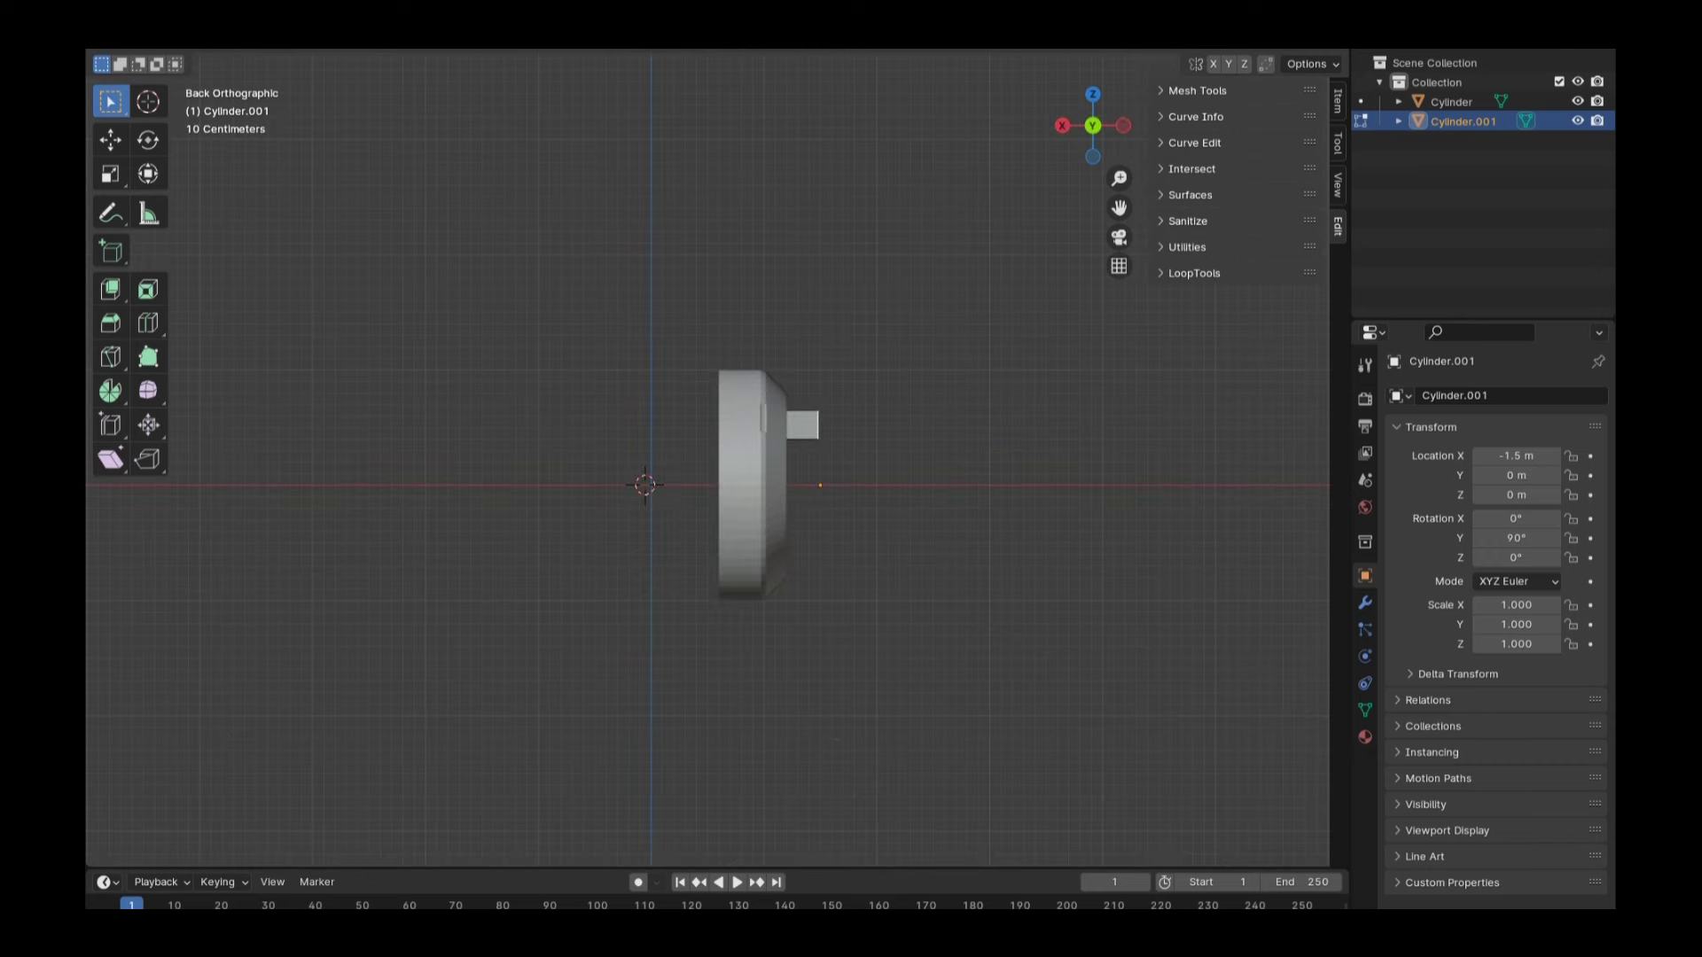
pyautogui.press('g')
pyautogui.press('x')
pyautogui.press('Return')
pyautogui.moveTo(1092, 125); pyautogui.dragTo(1108, 133)
pyautogui.press('.')
pyautogui.press('KP_Divide')
pyautogui.press('ctrl+KP_3')
pyautogui.press('ctrl+KP_3')
pyautogui.press('KP_Divide')
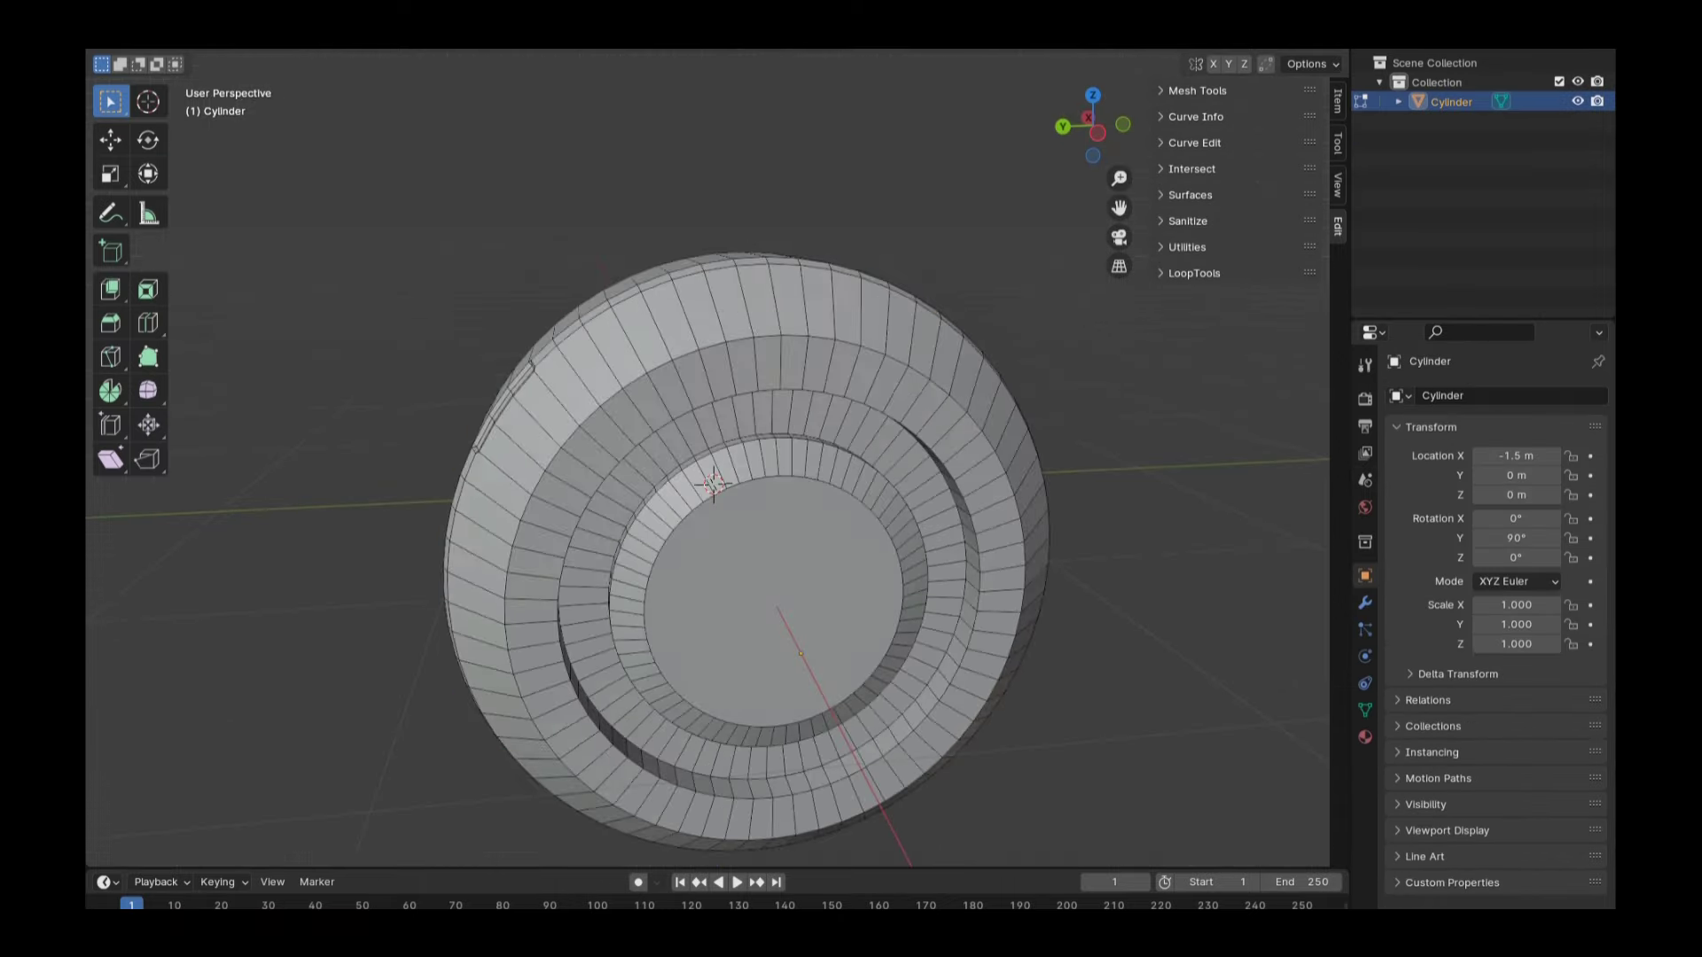
# Select the tire mesh in Left Orthographic and separate the selection into Cylinder.001
pyautogui.press('ctrl+KP_3')
pyautogui.press('a')
pyautogui.moveTo(1093, 125); pyautogui.dragTo(1108, 133)
pyautogui.press('ctrl+KP_3')
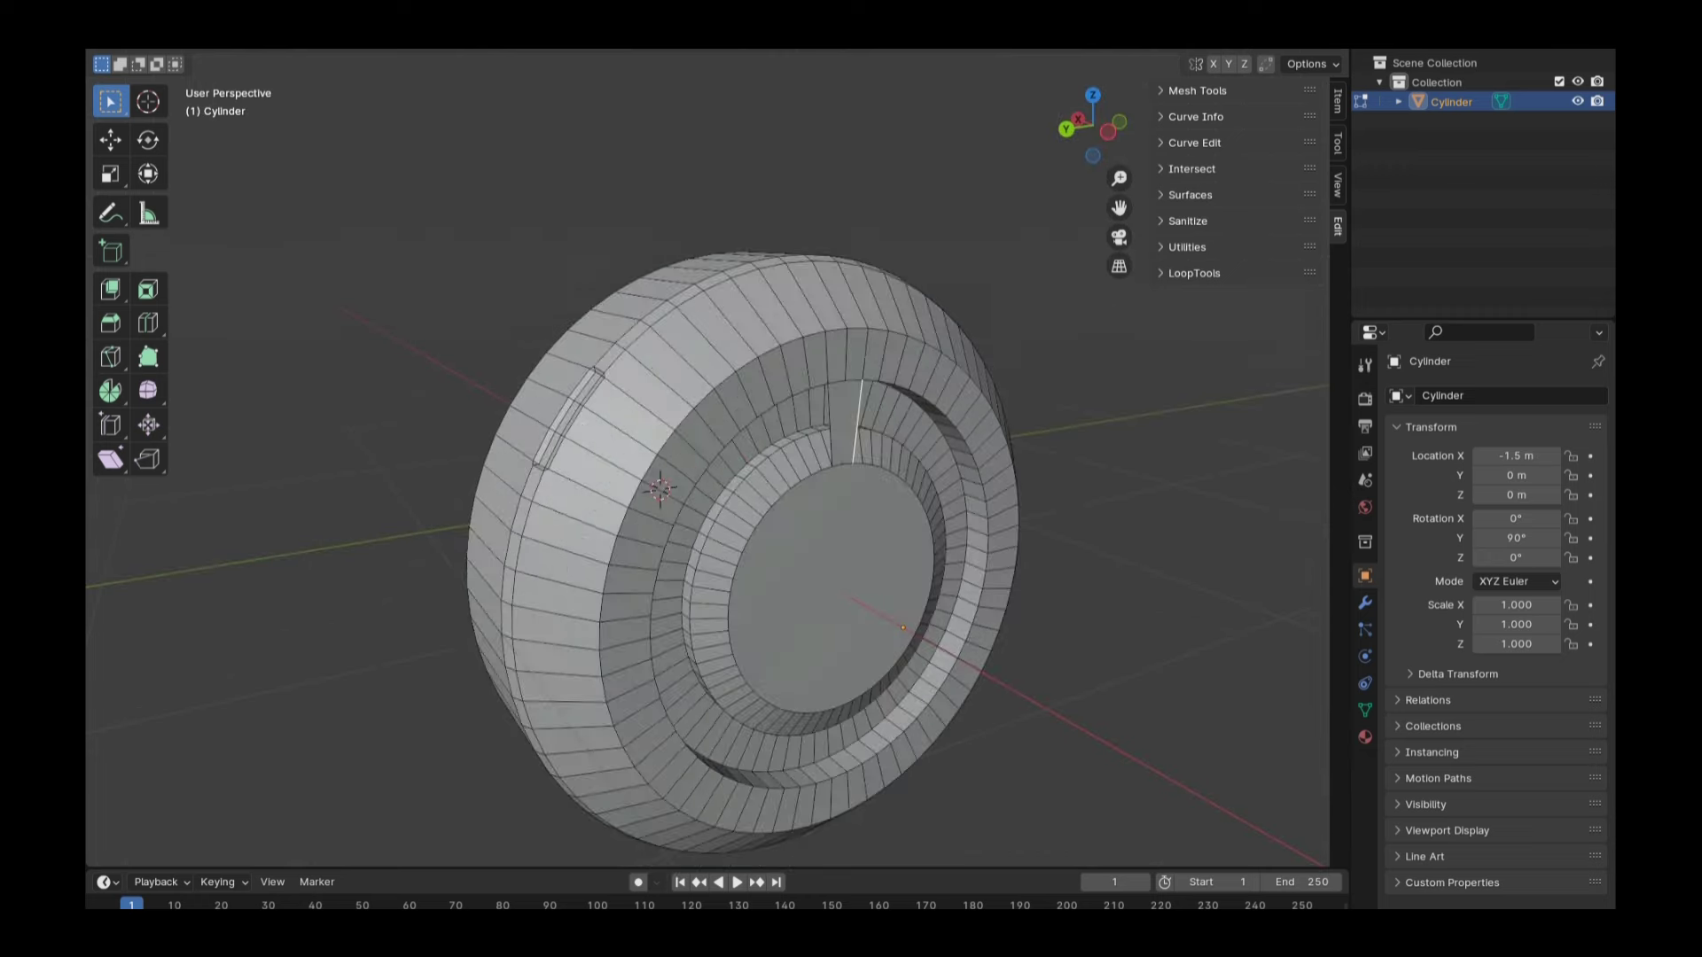
pyautogui.press('p')
pyautogui.press('Tab')
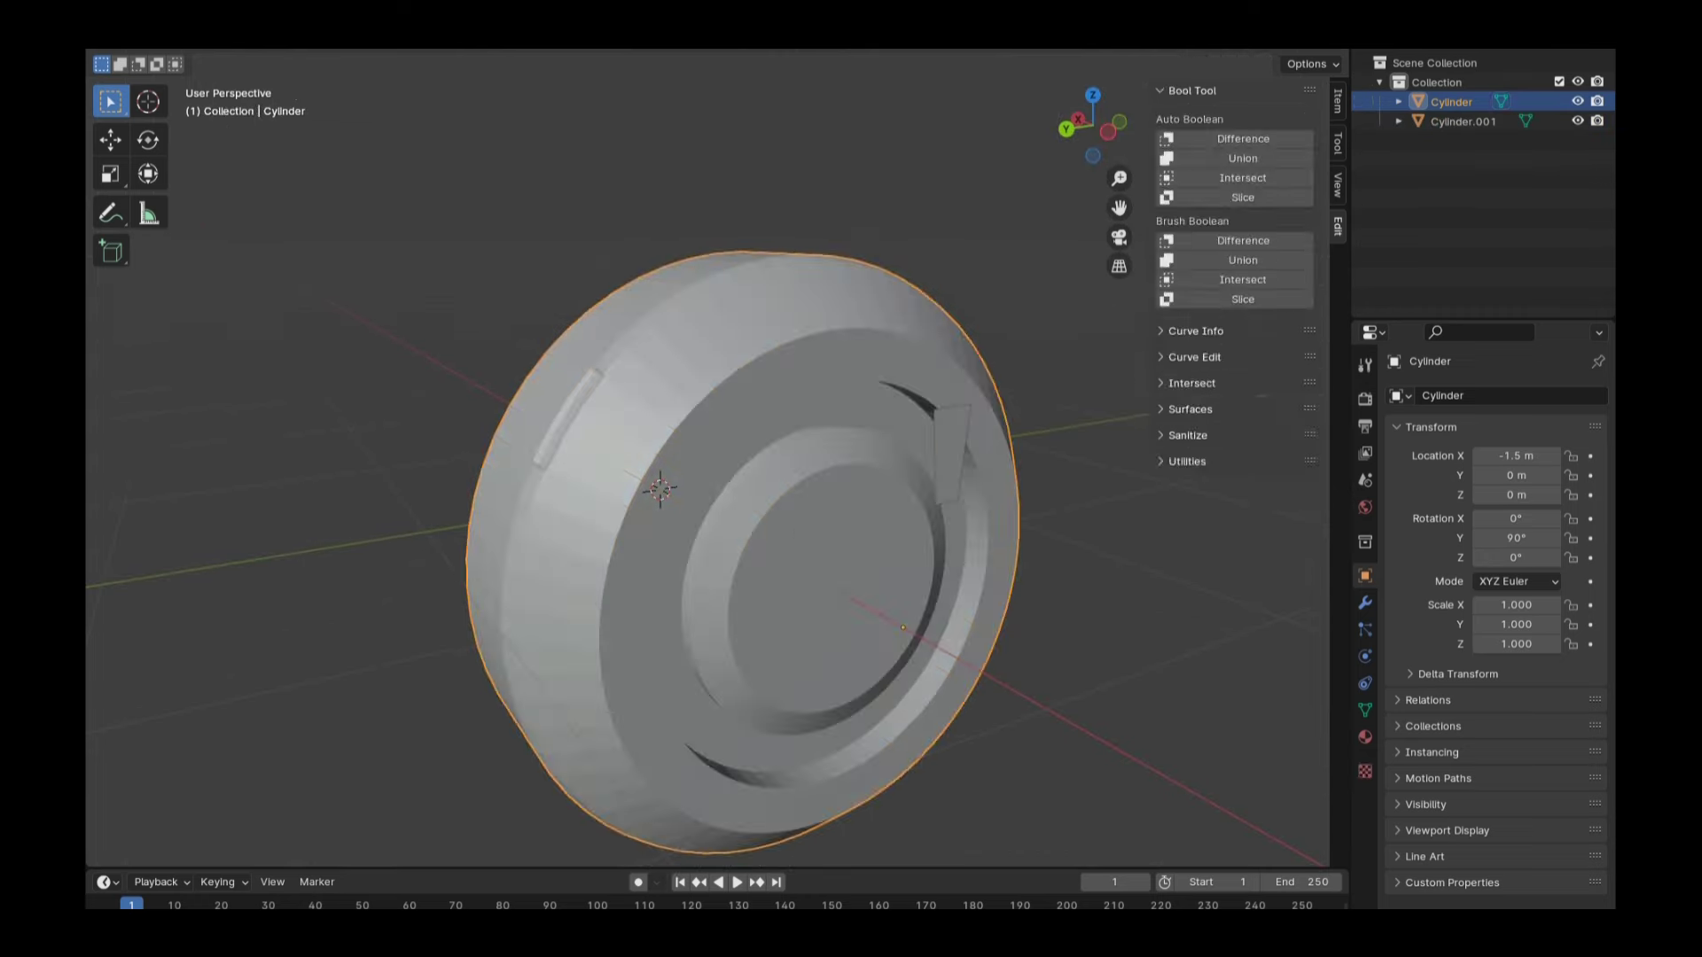
# Delete the unwanted face from Cylinder.001, then hide the extra tire geometry
pyautogui.press('Tab')
pyautogui.press('ctrl+KP_3')
pyautogui.press('x')
pyautogui.click(703, 260)
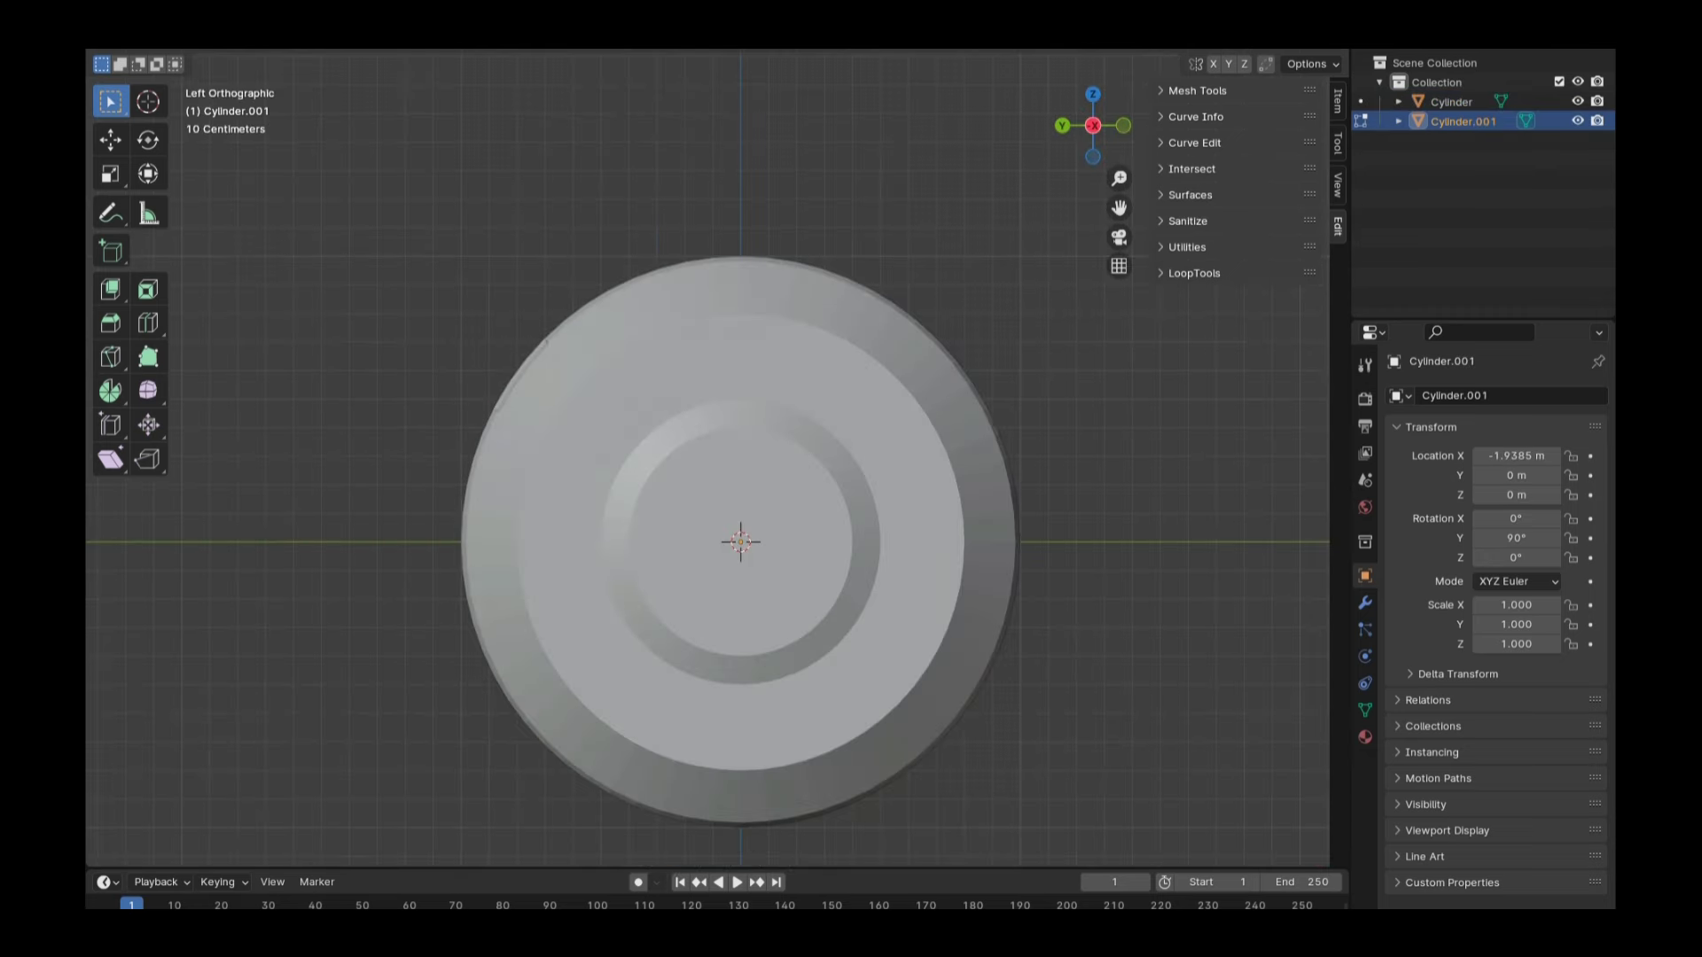
pyautogui.click(1451, 102)
pyautogui.moveTo(1093, 125); pyautogui.dragTo(1108, 133)
pyautogui.press('ctrl+KP_3')
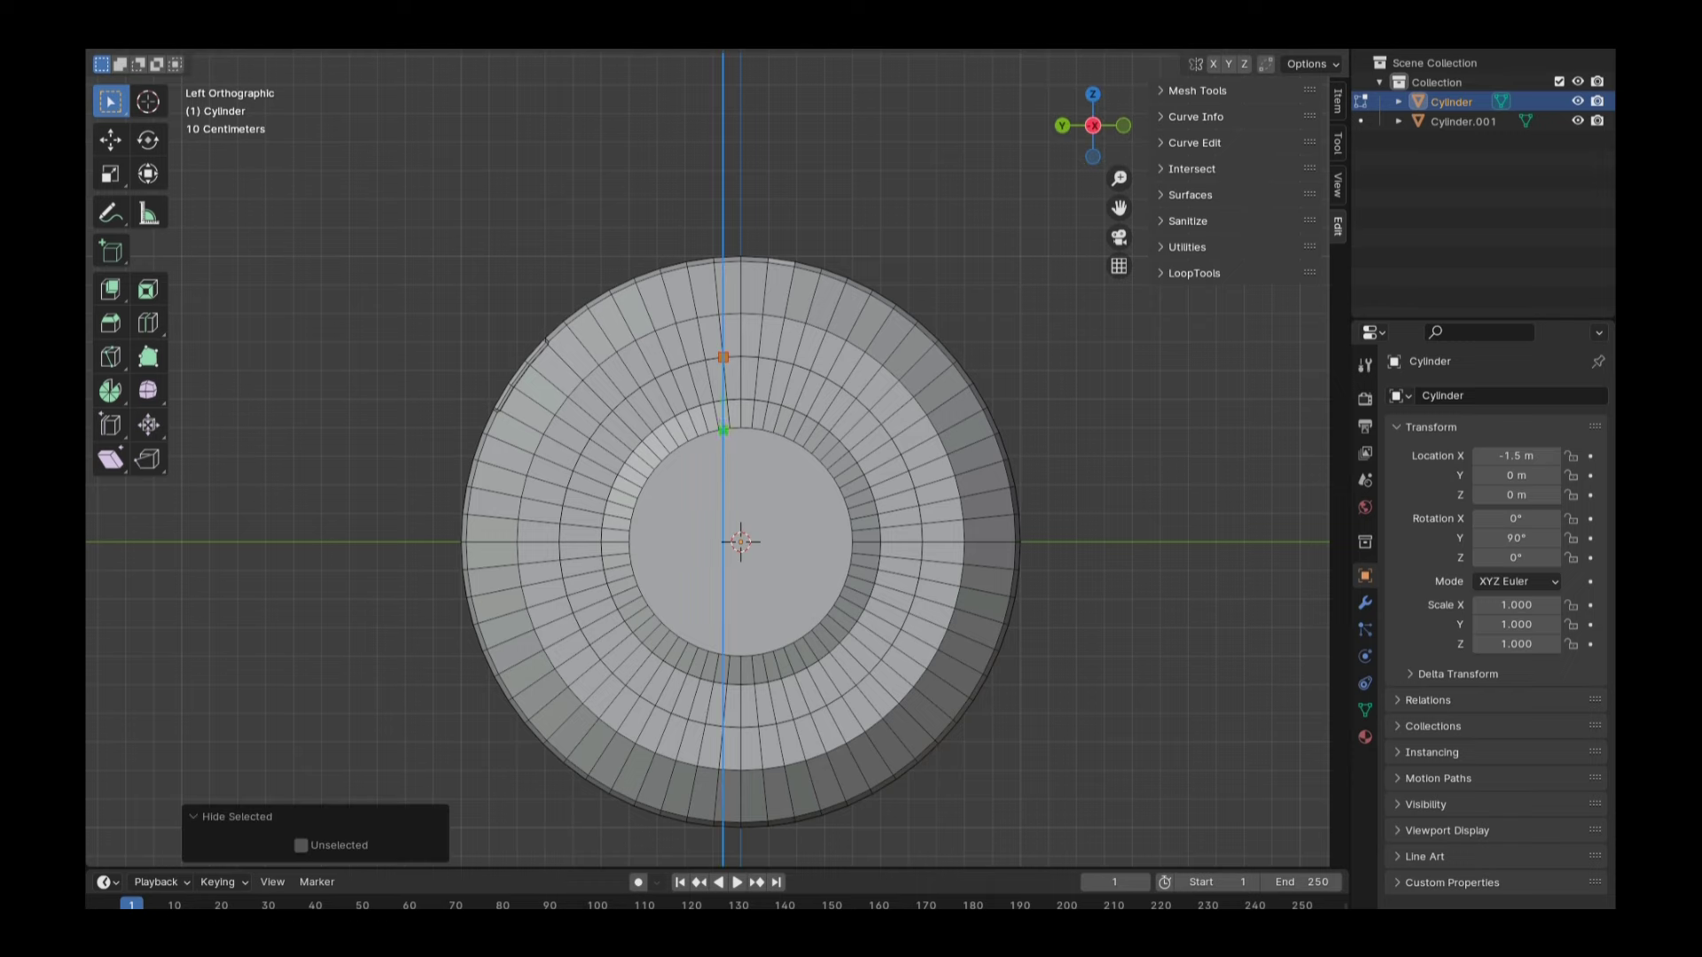
# Straighten Cylinder.001's outline into a rectangle by aligning a vertex and edge-sliding the right edge
pyautogui.moveTo(1093, 125); pyautogui.dragTo(1074, 144)
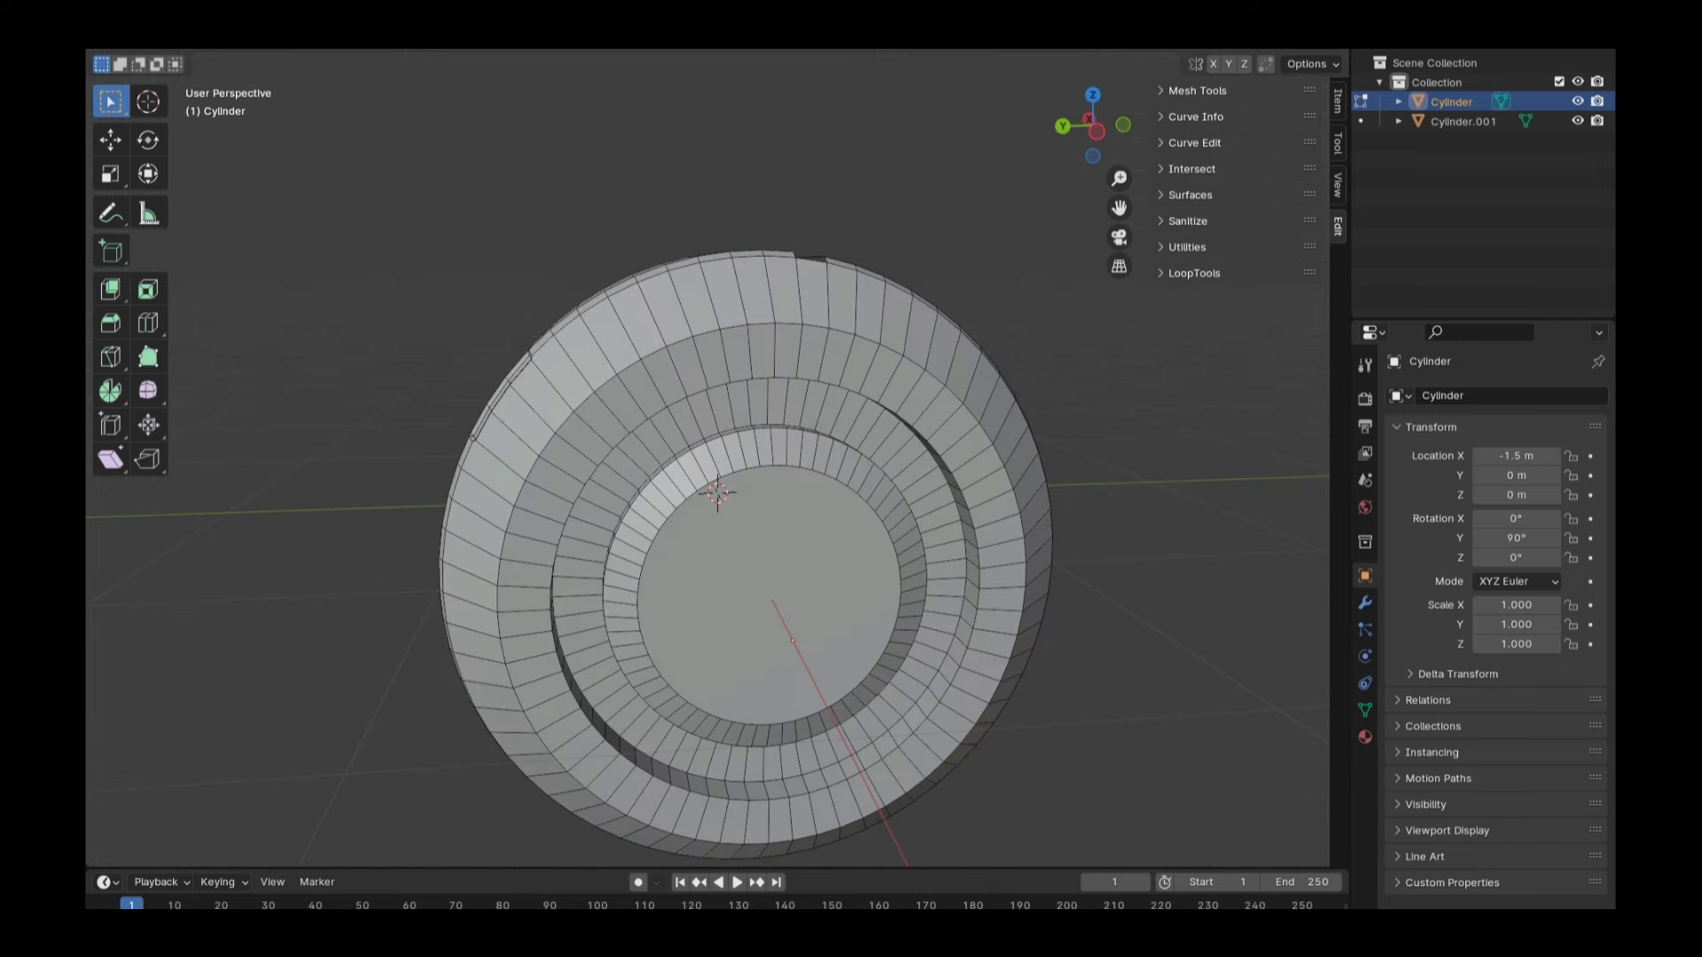
pyautogui.moveTo(1092, 125); pyautogui.dragTo(1074, 142)
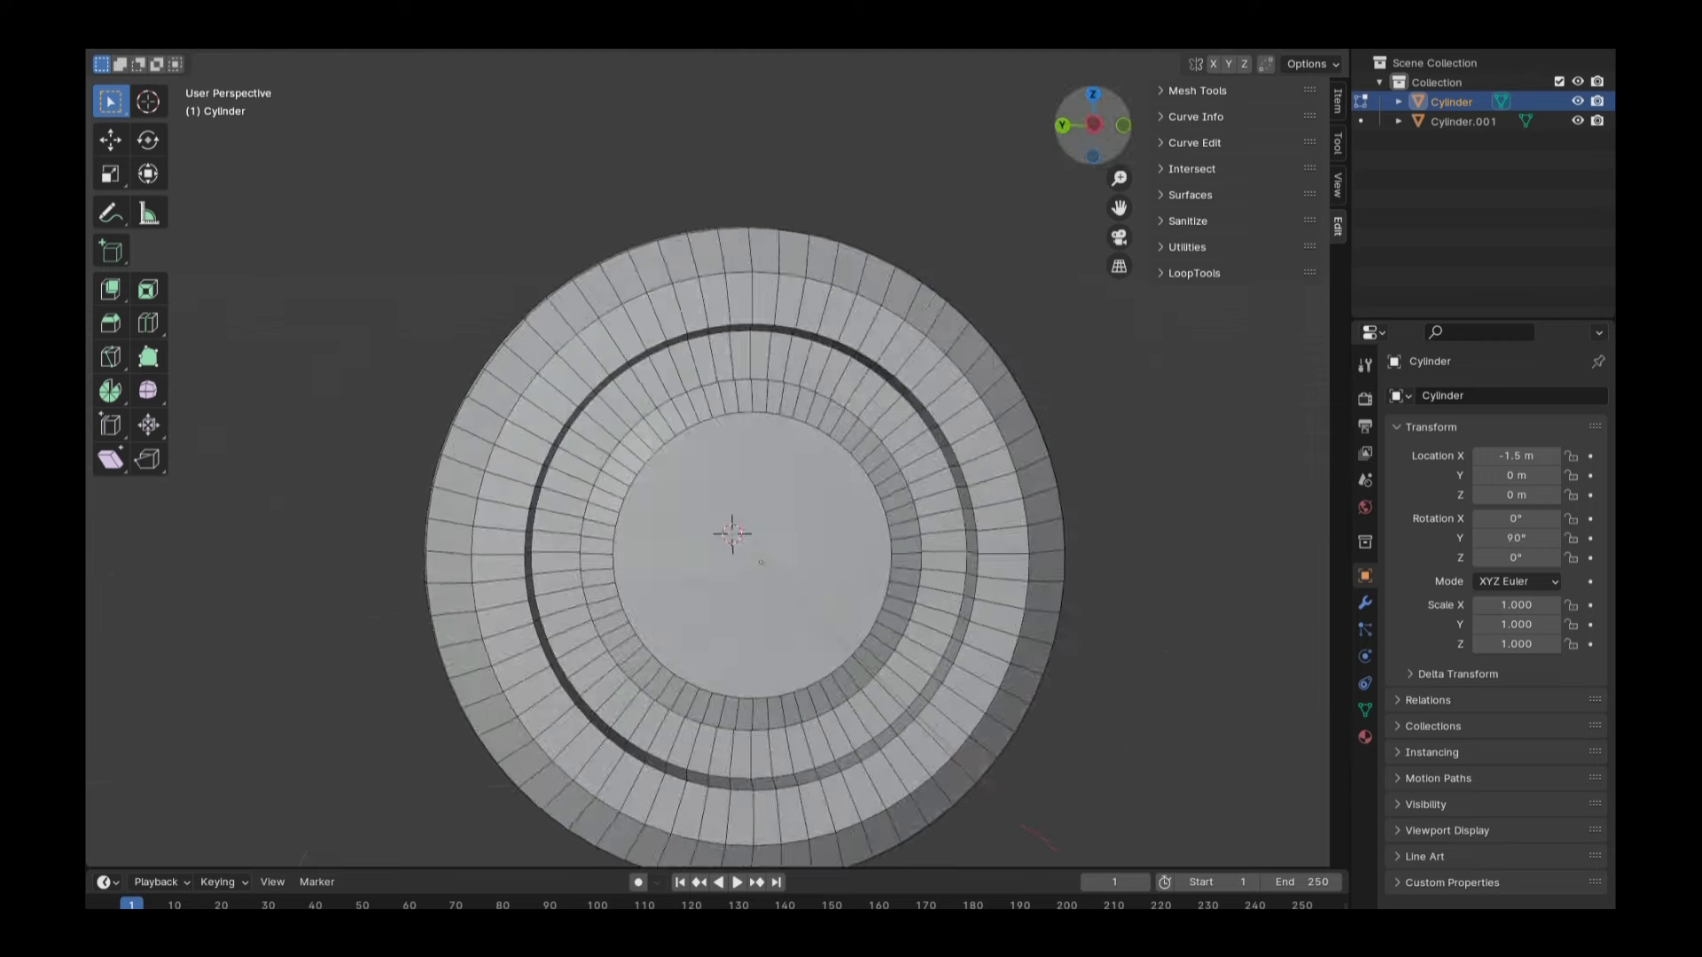
pyautogui.click(1361, 121)
pyautogui.click(1093, 125)
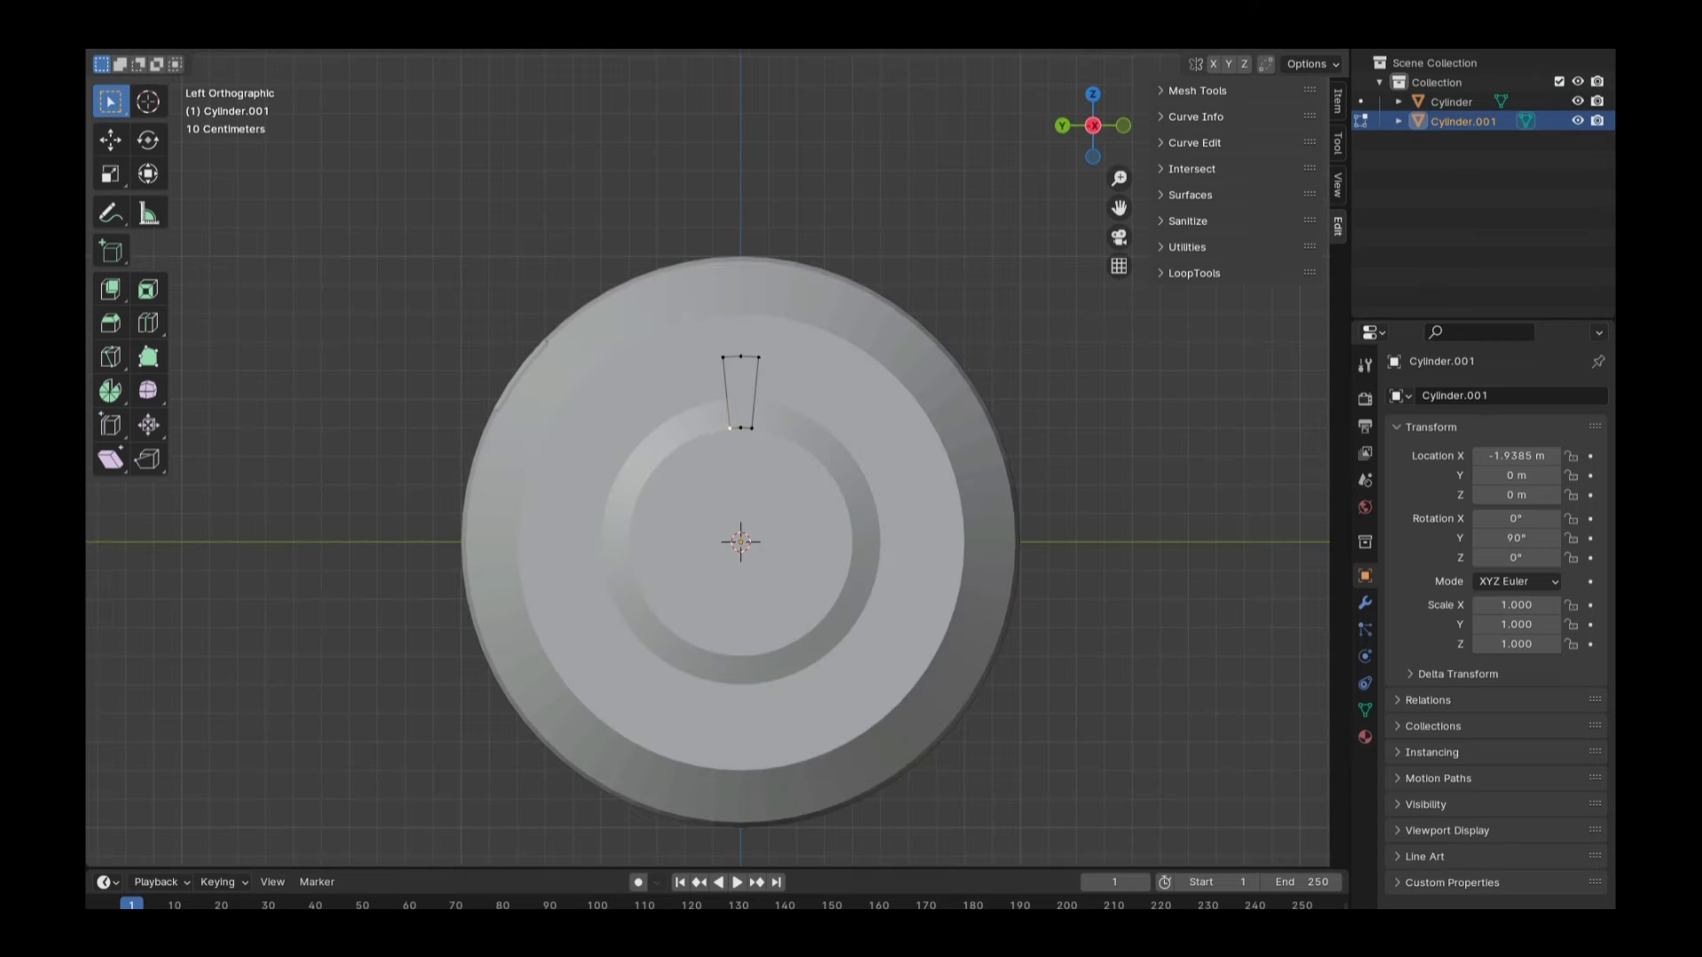
pyautogui.click(752, 428)
pyautogui.click(754, 410)
pyautogui.press('g')
pyautogui.press('g')
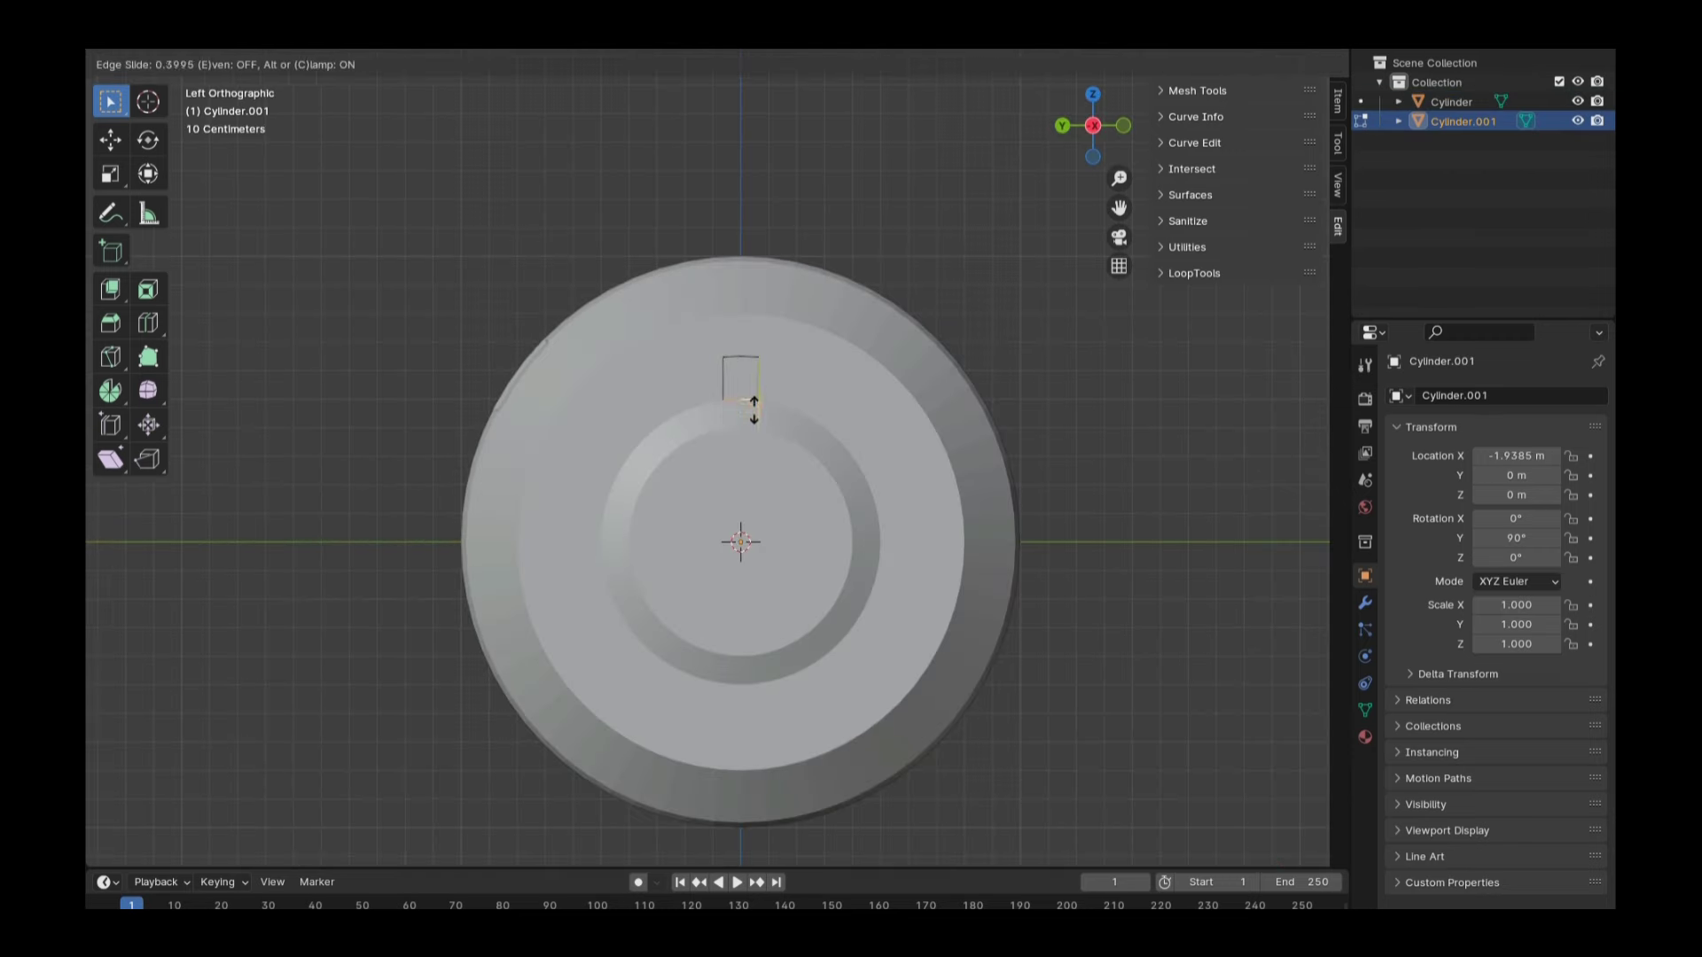
pyautogui.click(772, 401)
pyautogui.press('Tab')
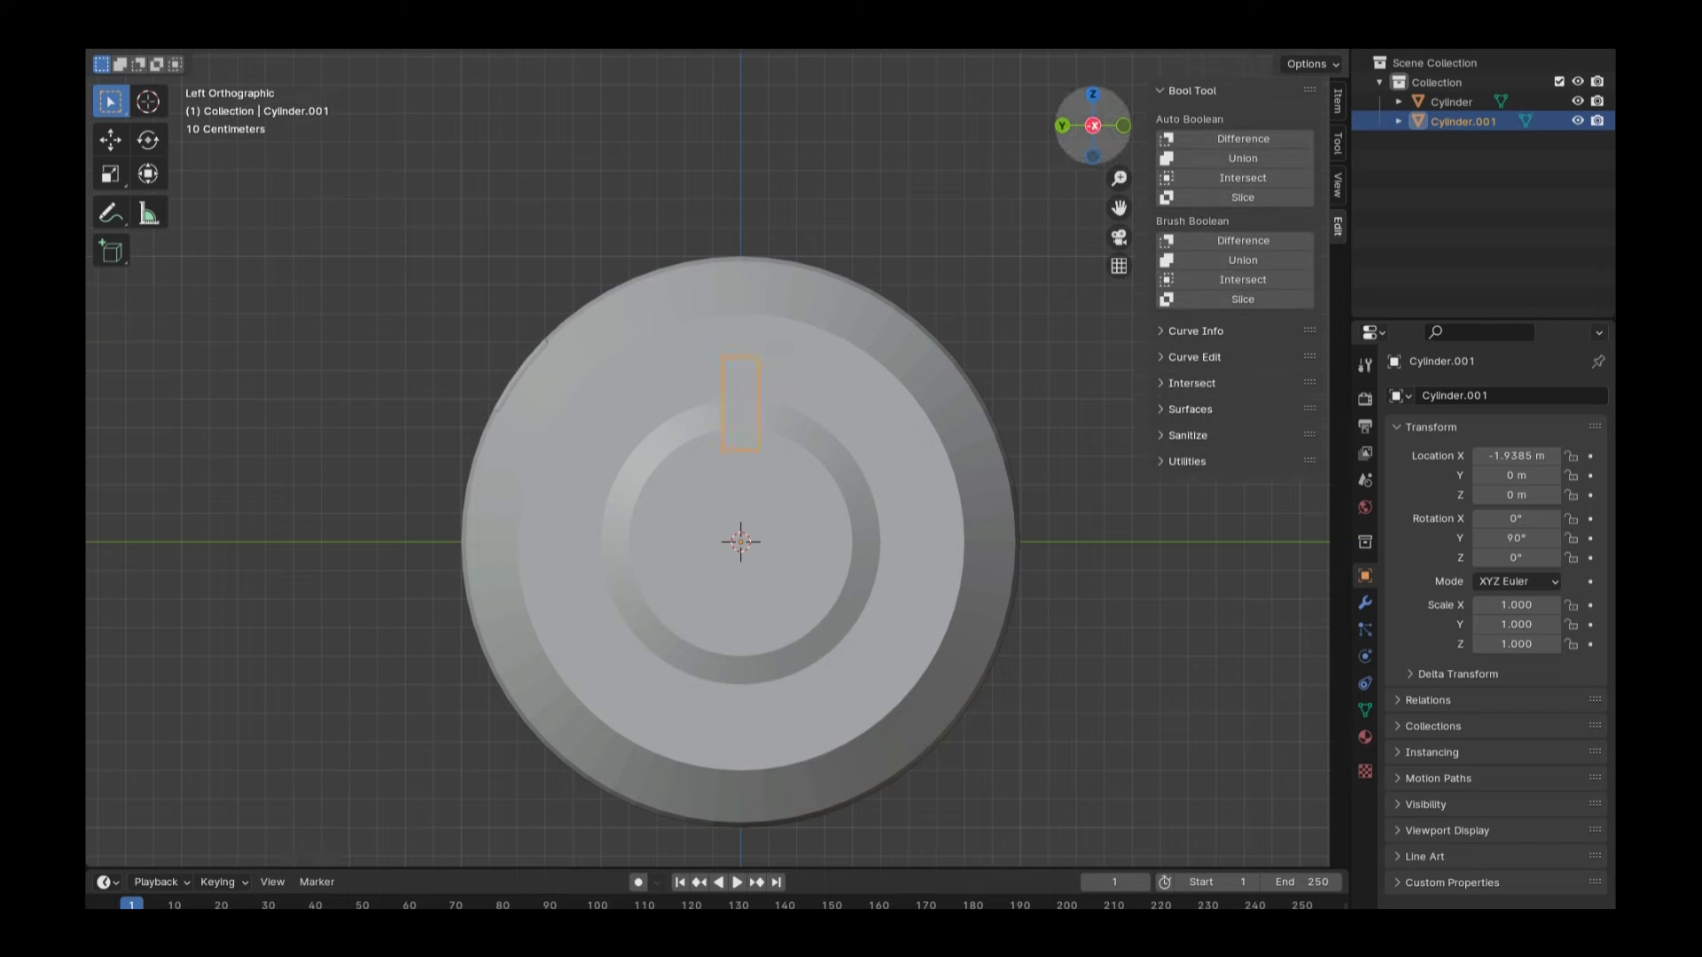
# Extrude the rectangle along X into a short tab, setting the exact distance in the redo panel
pyautogui.moveTo(772, 401); pyautogui.dragTo(824, 355, button='middle')
pyautogui.click(1075, 139)
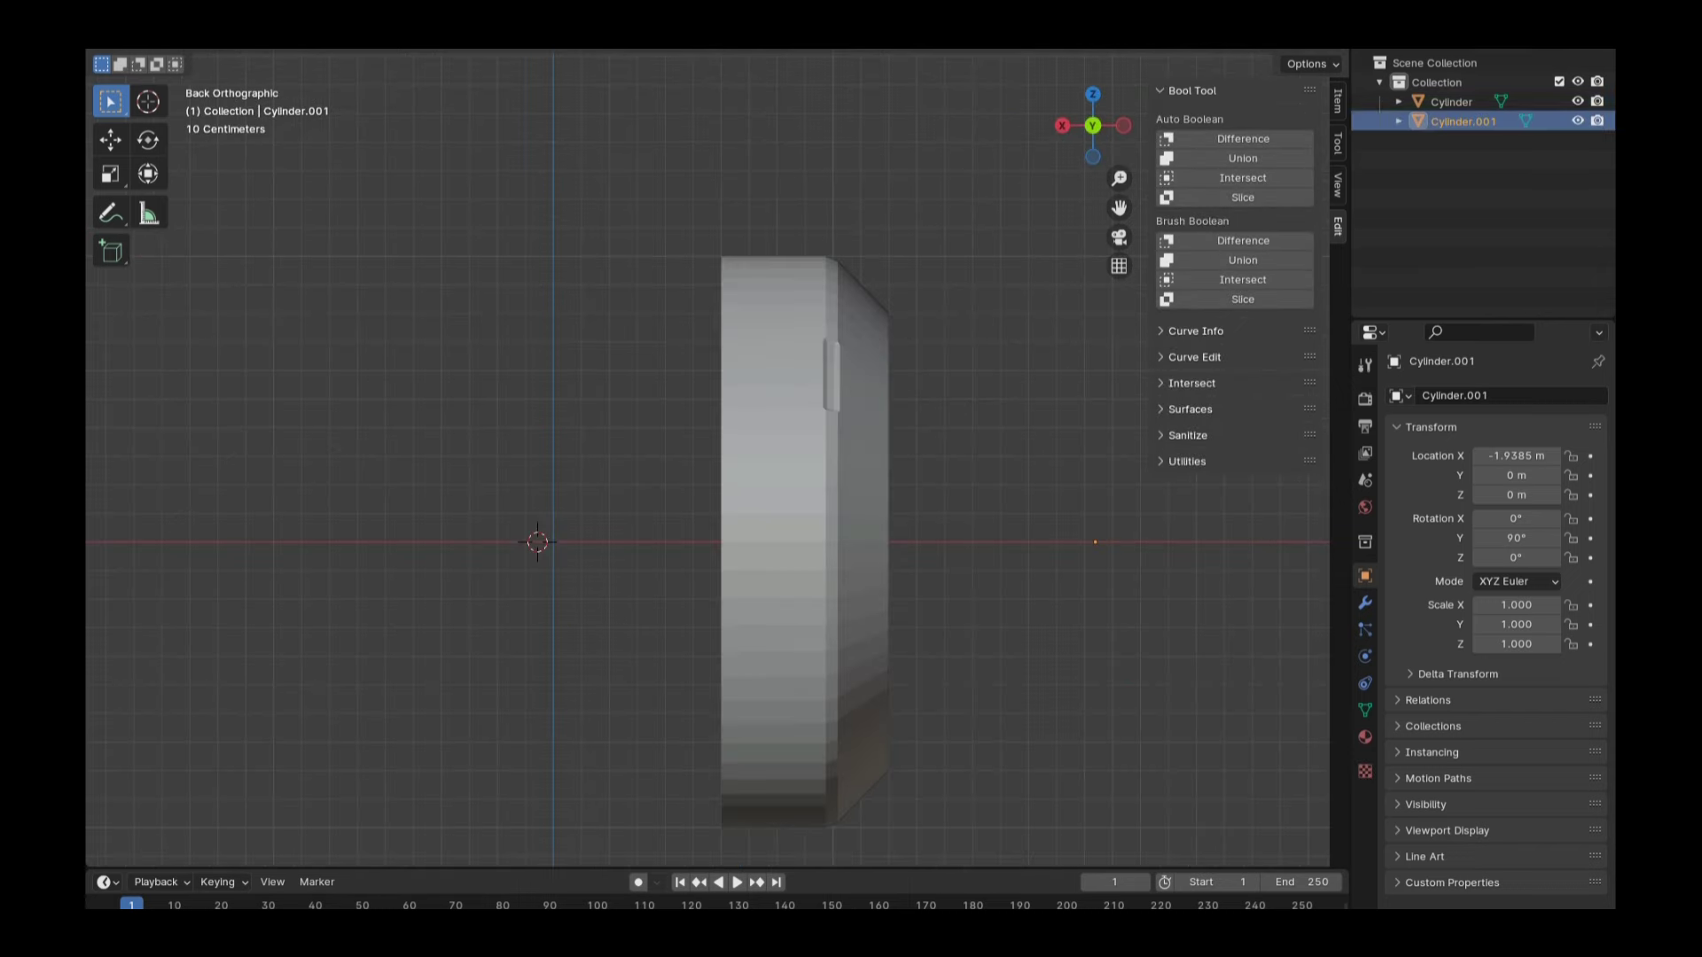
pyautogui.press('Tab')
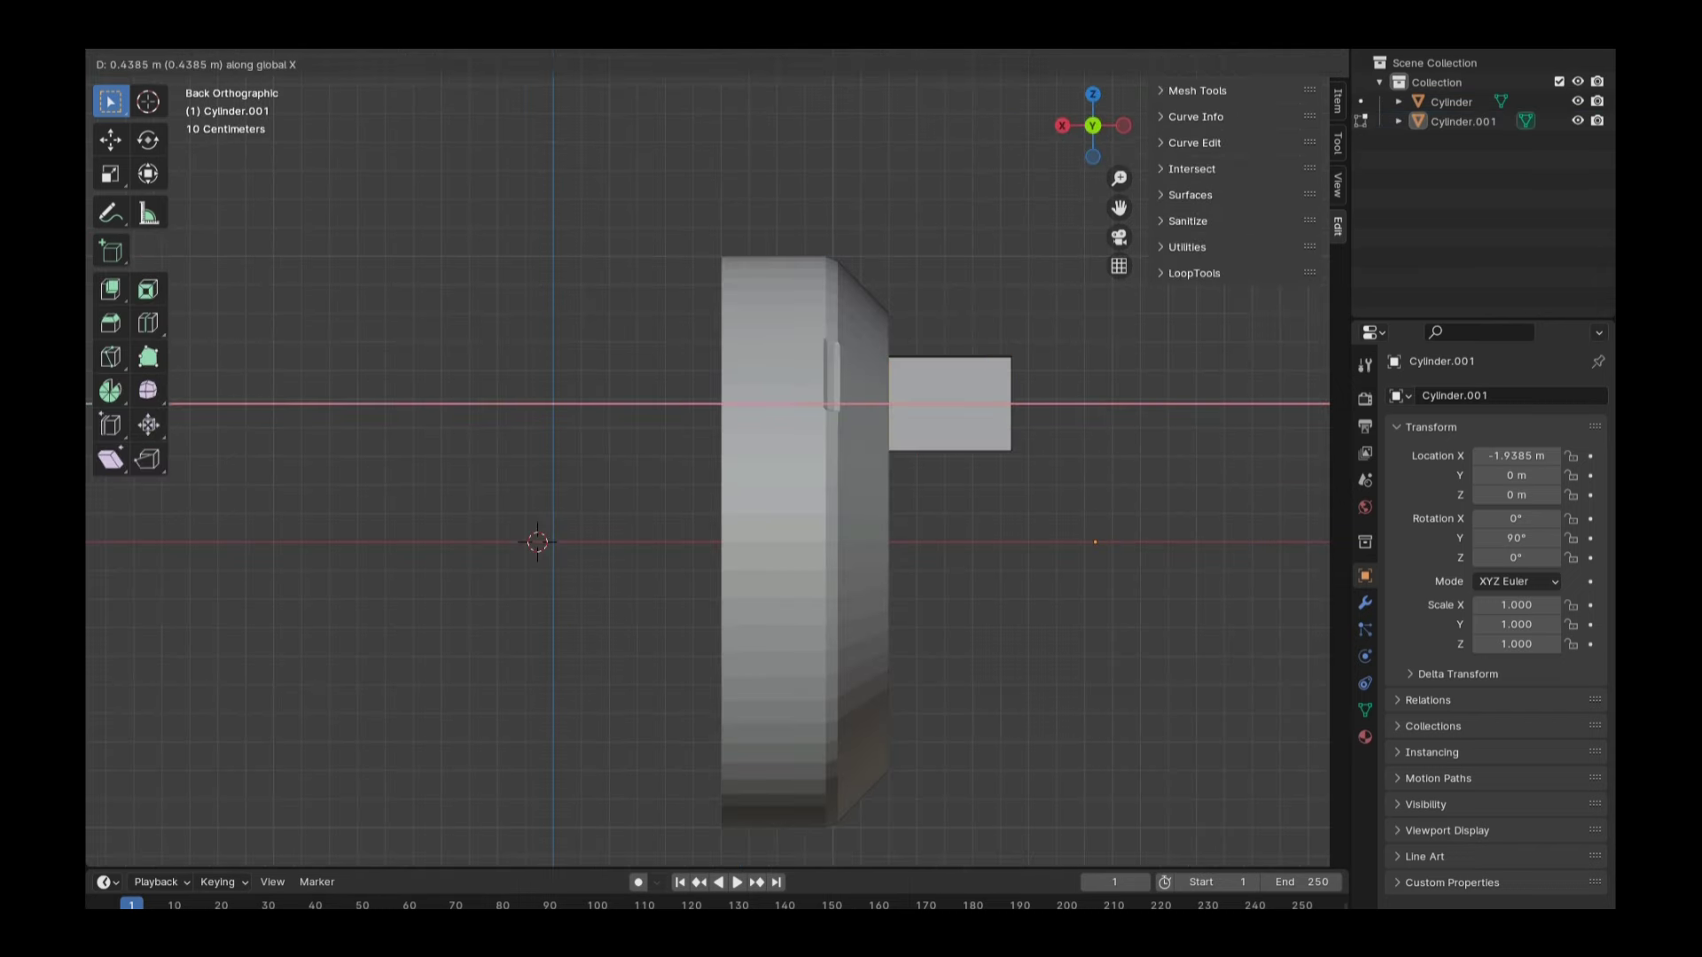
pyautogui.press('Return')
pyautogui.moveTo(798, 443)
pyautogui.mouseDown(button='middle')
pyautogui.moveTo(887, 417)
pyautogui.moveTo(709, 496)
pyautogui.mouseUp(button='middle')
pyautogui.press('ctrl+KP_1')
pyautogui.doubleClick(368, 742)
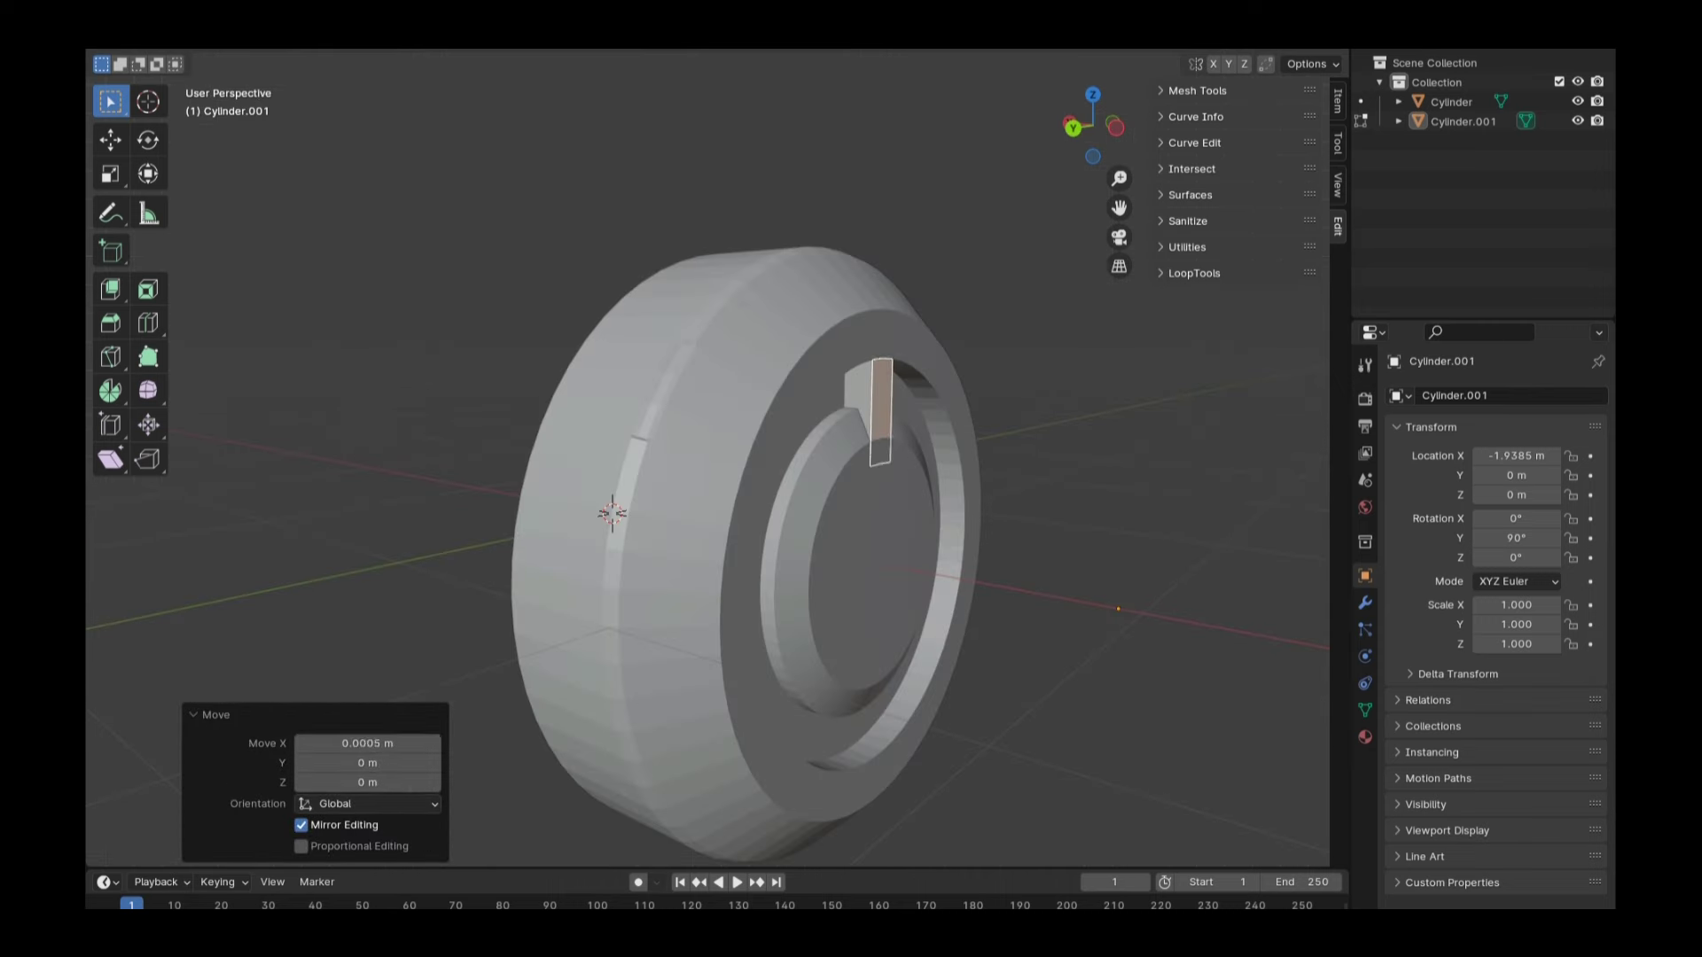
# Cut a notch into the ring with a large cube using Bool Tool Auto Difference
pyautogui.hotkey('shift', 'a')
pyautogui.click(949, 372)
pyautogui.hotkey('ctrl', 'z')
pyautogui.hotkey('shift', 'a')
pyautogui.click(1215, 437)
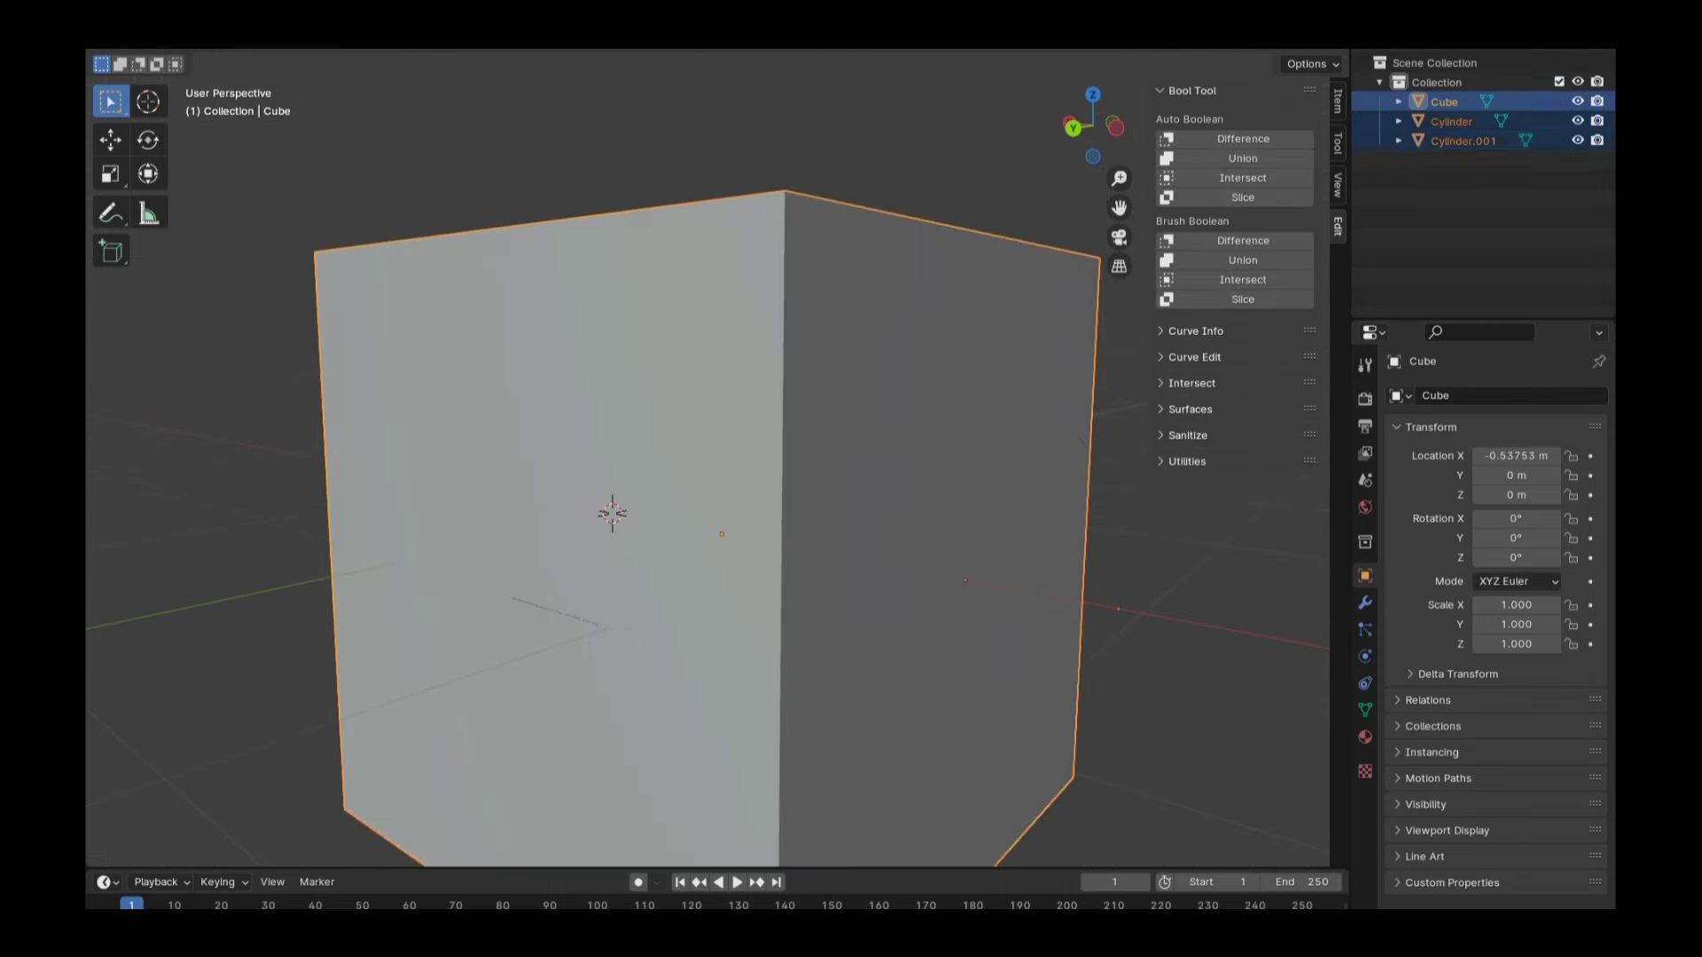
pyautogui.click(1242, 177)
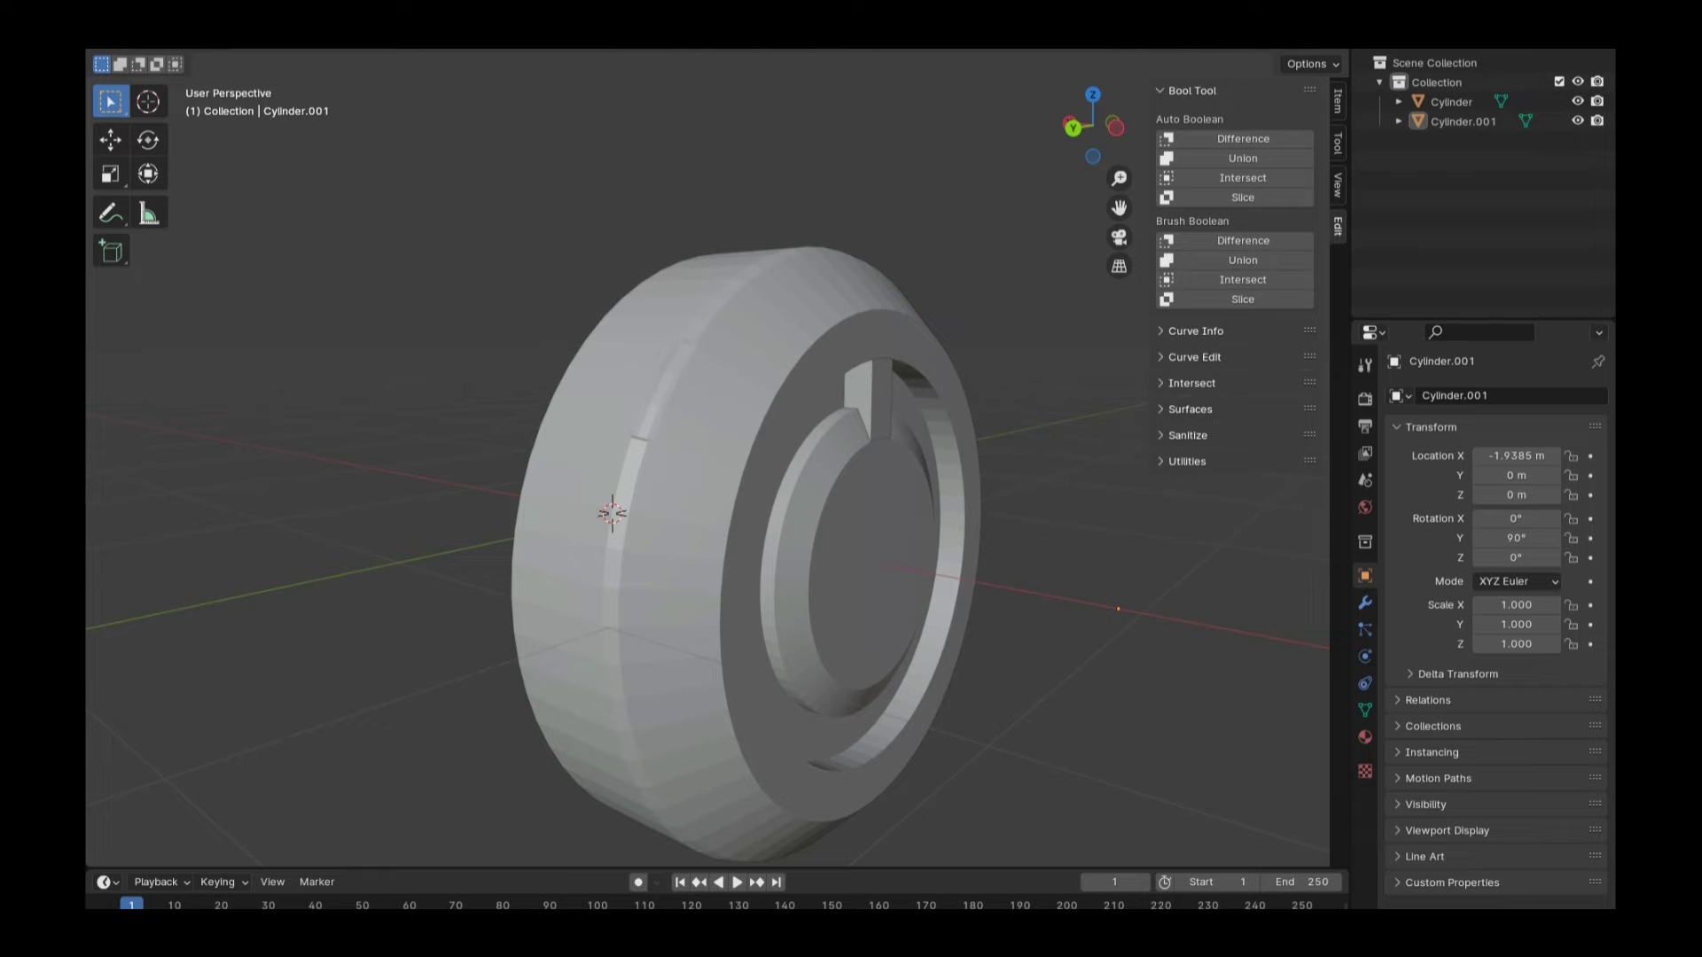
# Add a small cube at 0.221 scale, then enlarge it in front orthographic view
pyautogui.hotkey('shift', 'a')
pyautogui.press('s')
pyautogui.press('KP_5')
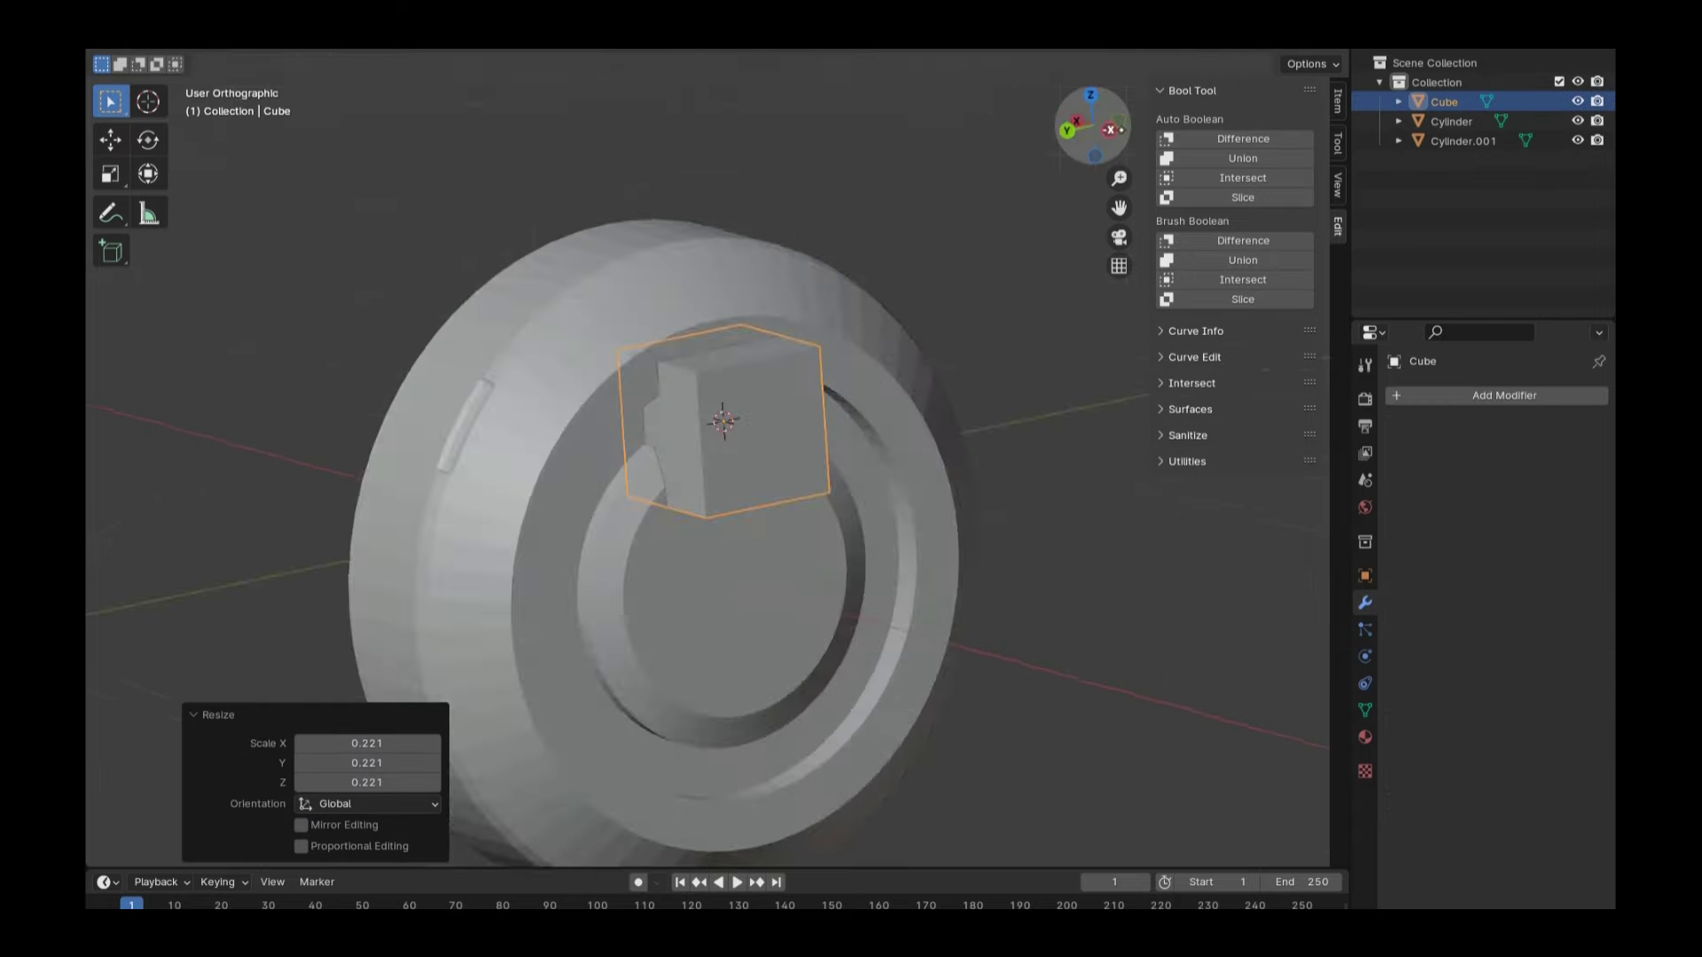
pyautogui.press('KP_1')
pyautogui.press('s')
pyautogui.click(939, 527)
pyautogui.moveTo(939, 527); pyautogui.dragTo(867, 525, button='middle')
# Flatten the cube by moving its right face to X 0.0
pyautogui.press('Tab')
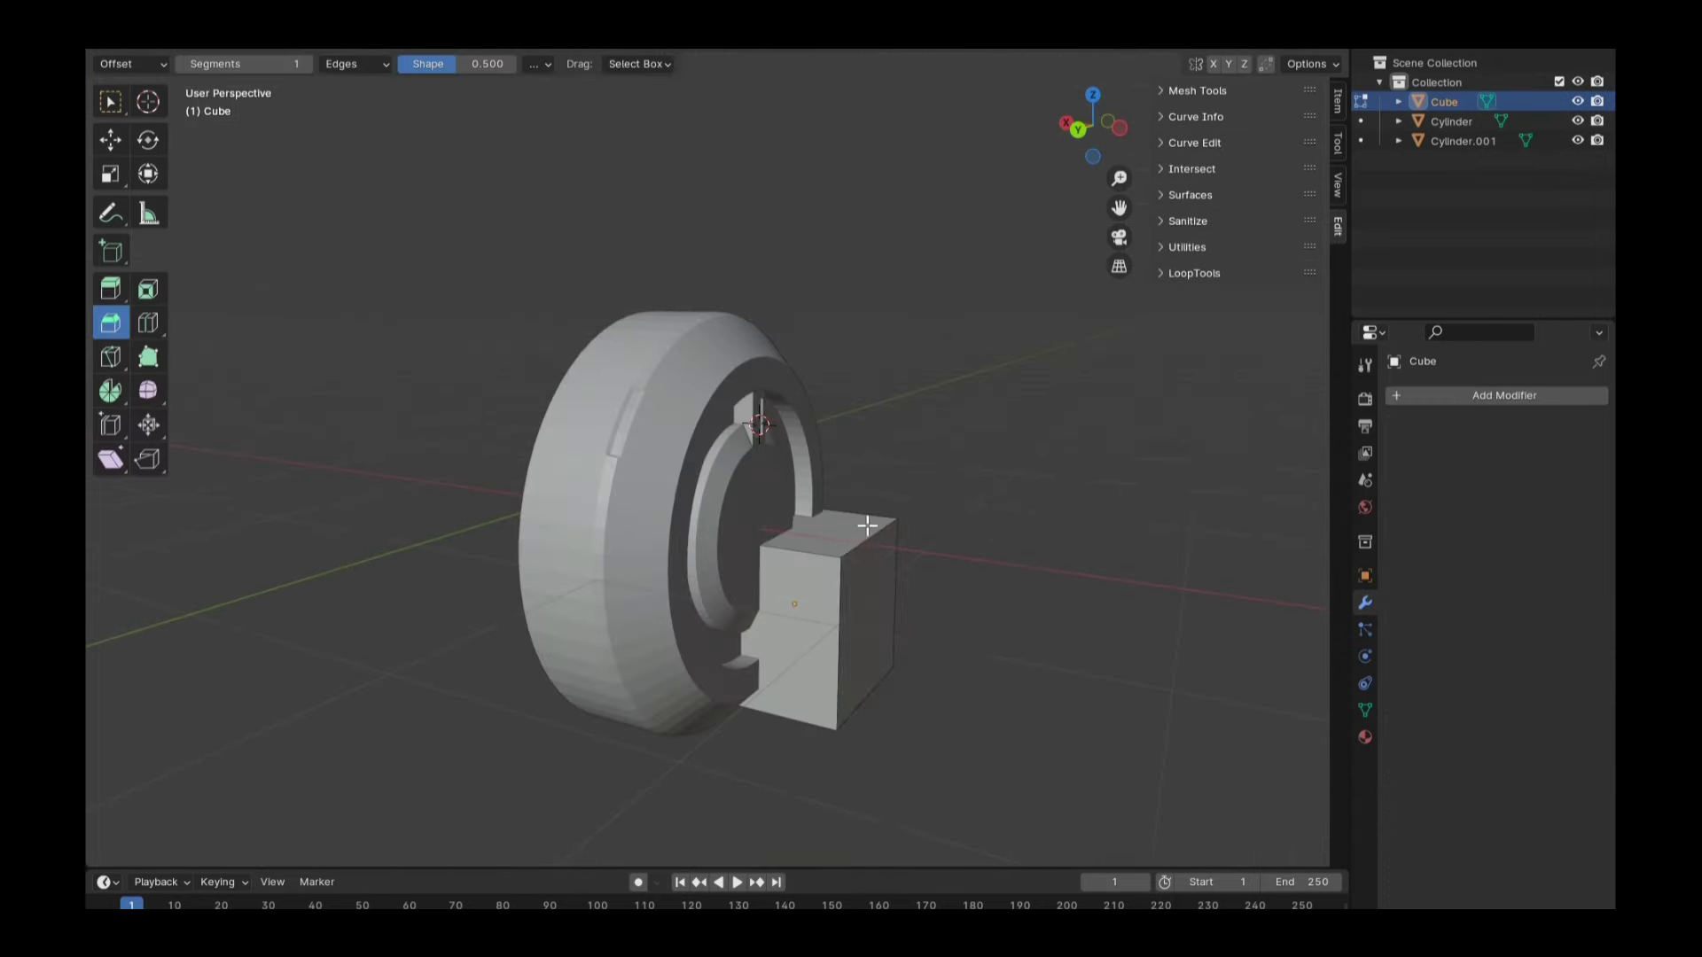
pyautogui.click(870, 546)
pyautogui.click(680, 188)
pyautogui.press('KP_1')
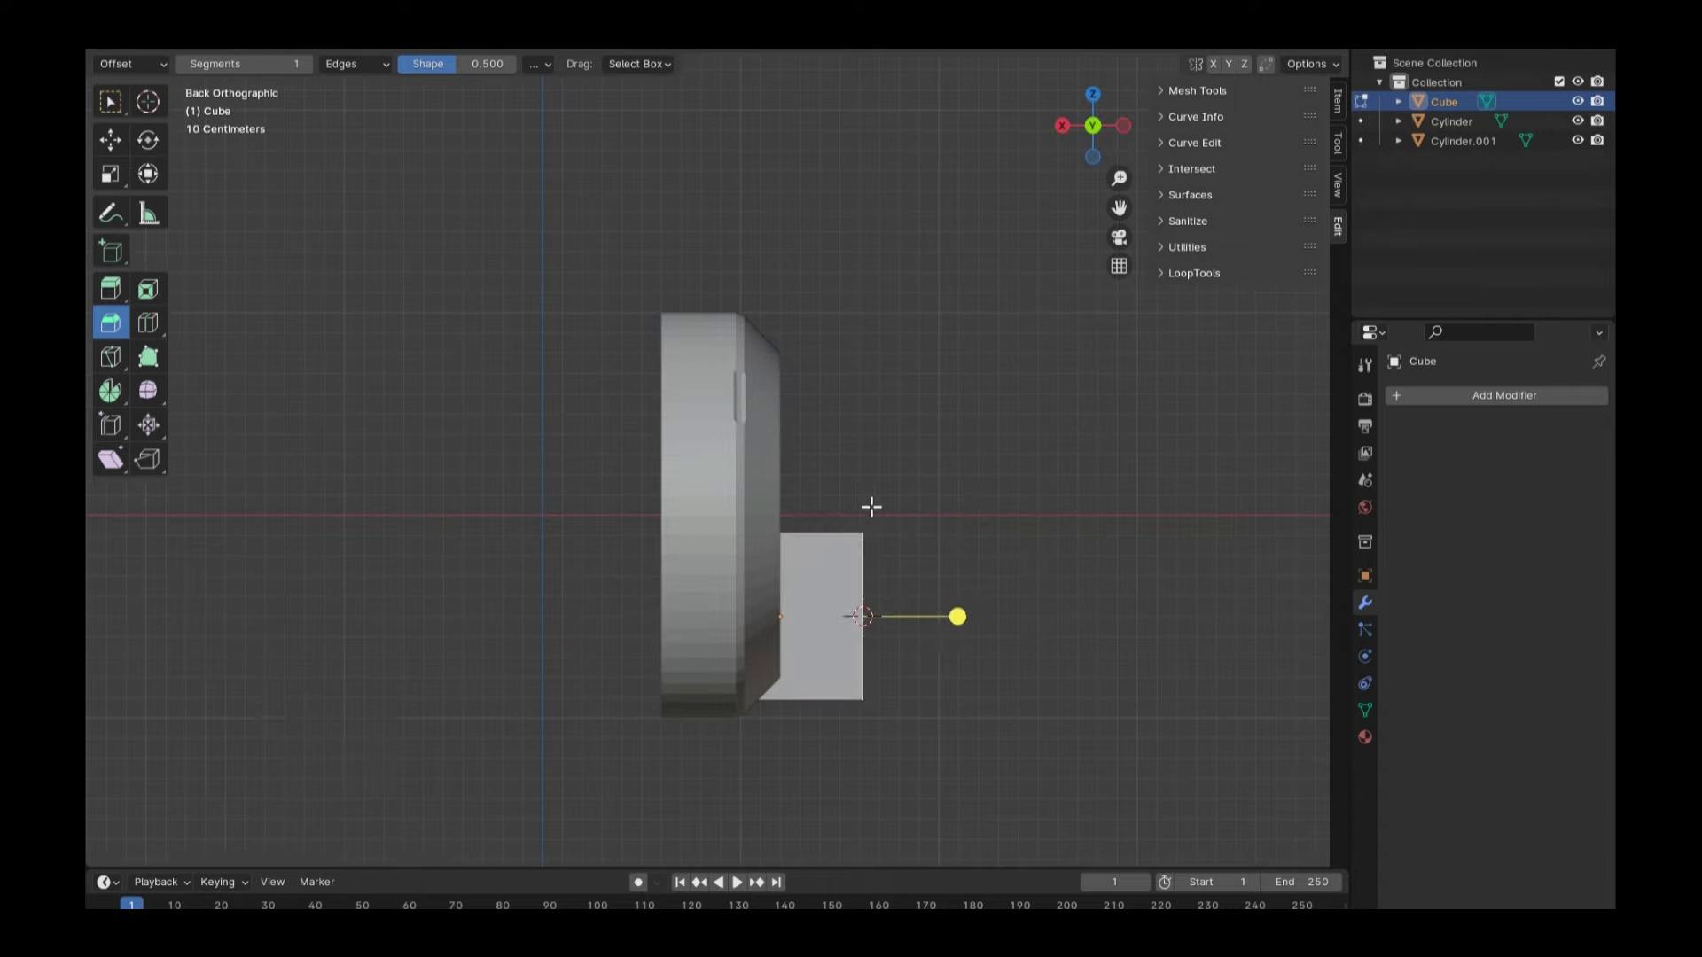
pyautogui.press('g')
pyautogui.click(870, 505)
pyautogui.moveTo(869, 506); pyautogui.dragTo(839, 429, button='middle')
pyautogui.doubleClick(367, 743)
pyautogui.write('0.0')
pyautogui.press('Return')
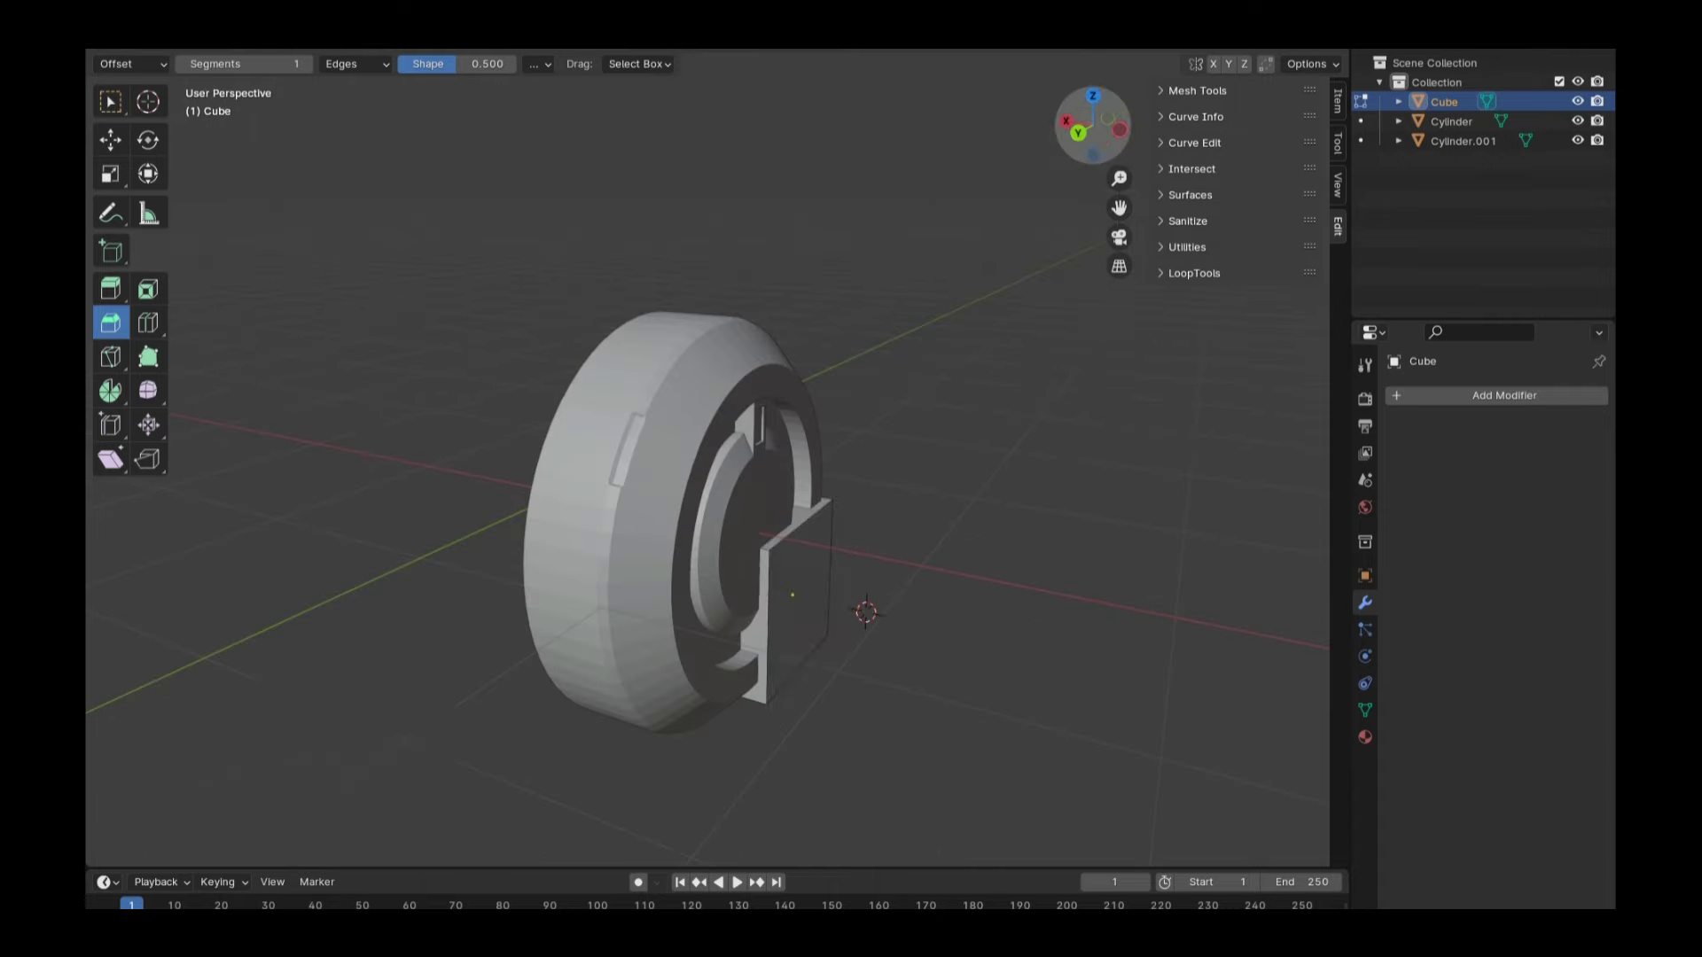
# Reposition the box along X, checking it in local view and against the wheel
pyautogui.moveTo(866, 612); pyautogui.dragTo(1019, 603, button='middle')
pyautogui.press('KP_Divide')
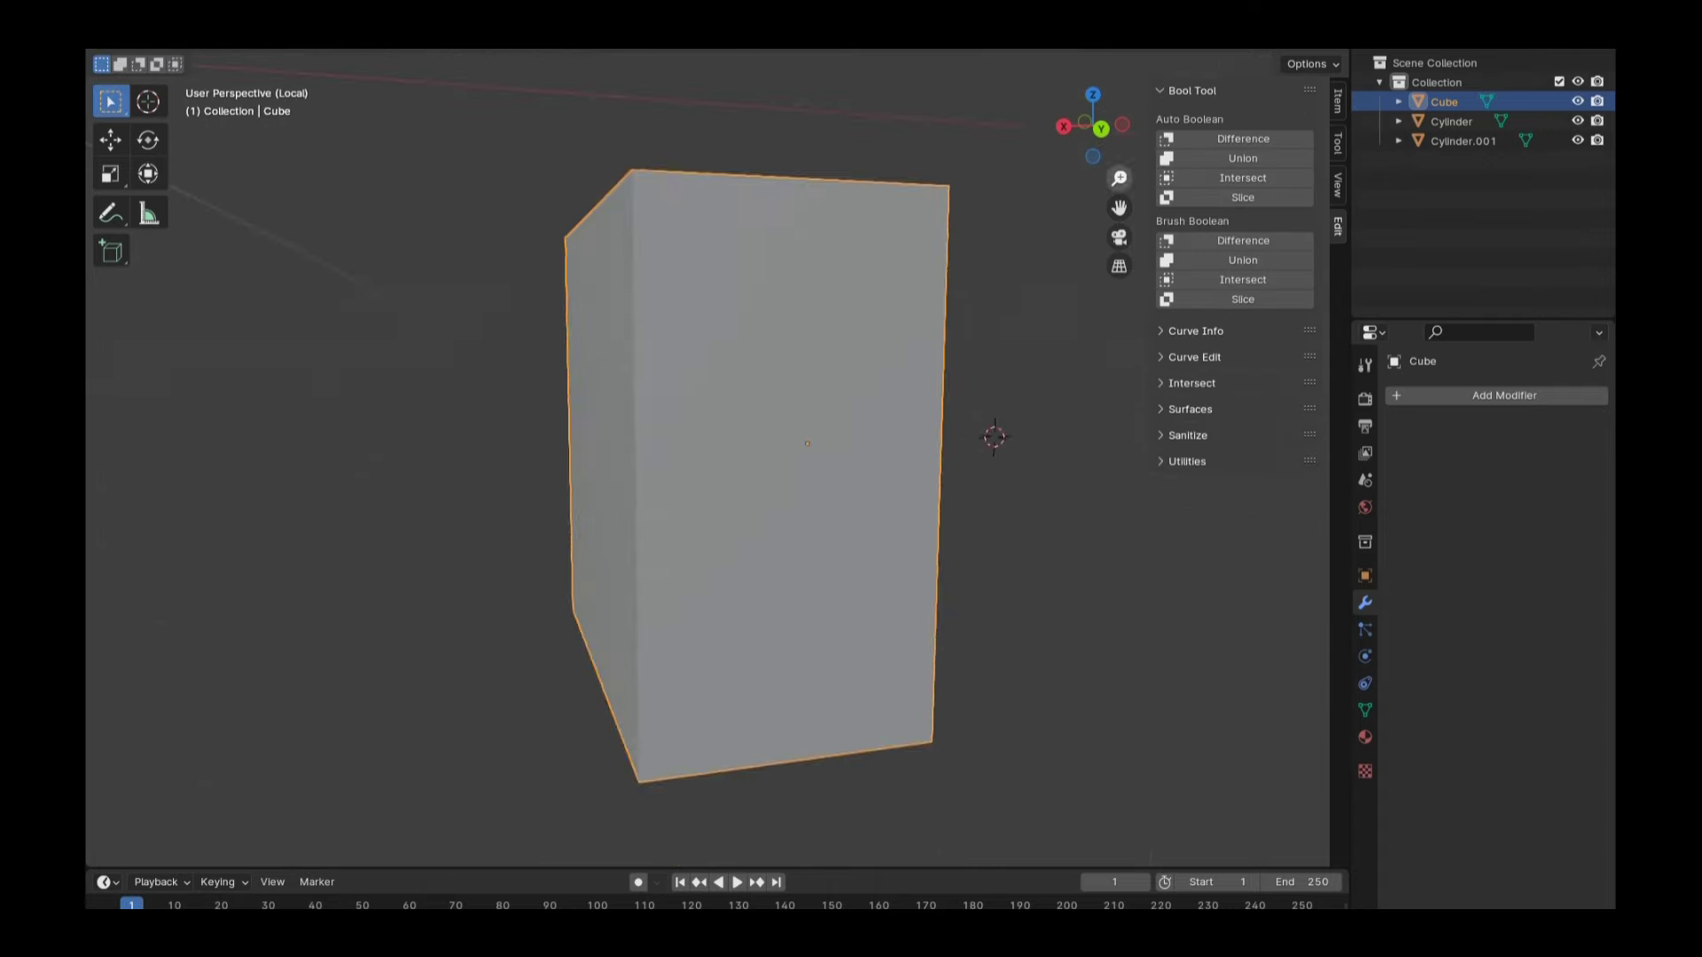
pyautogui.press('g')
pyautogui.click(798, 368)
pyautogui.press('ctrl+KP_1')
pyautogui.press('KP_Divide')
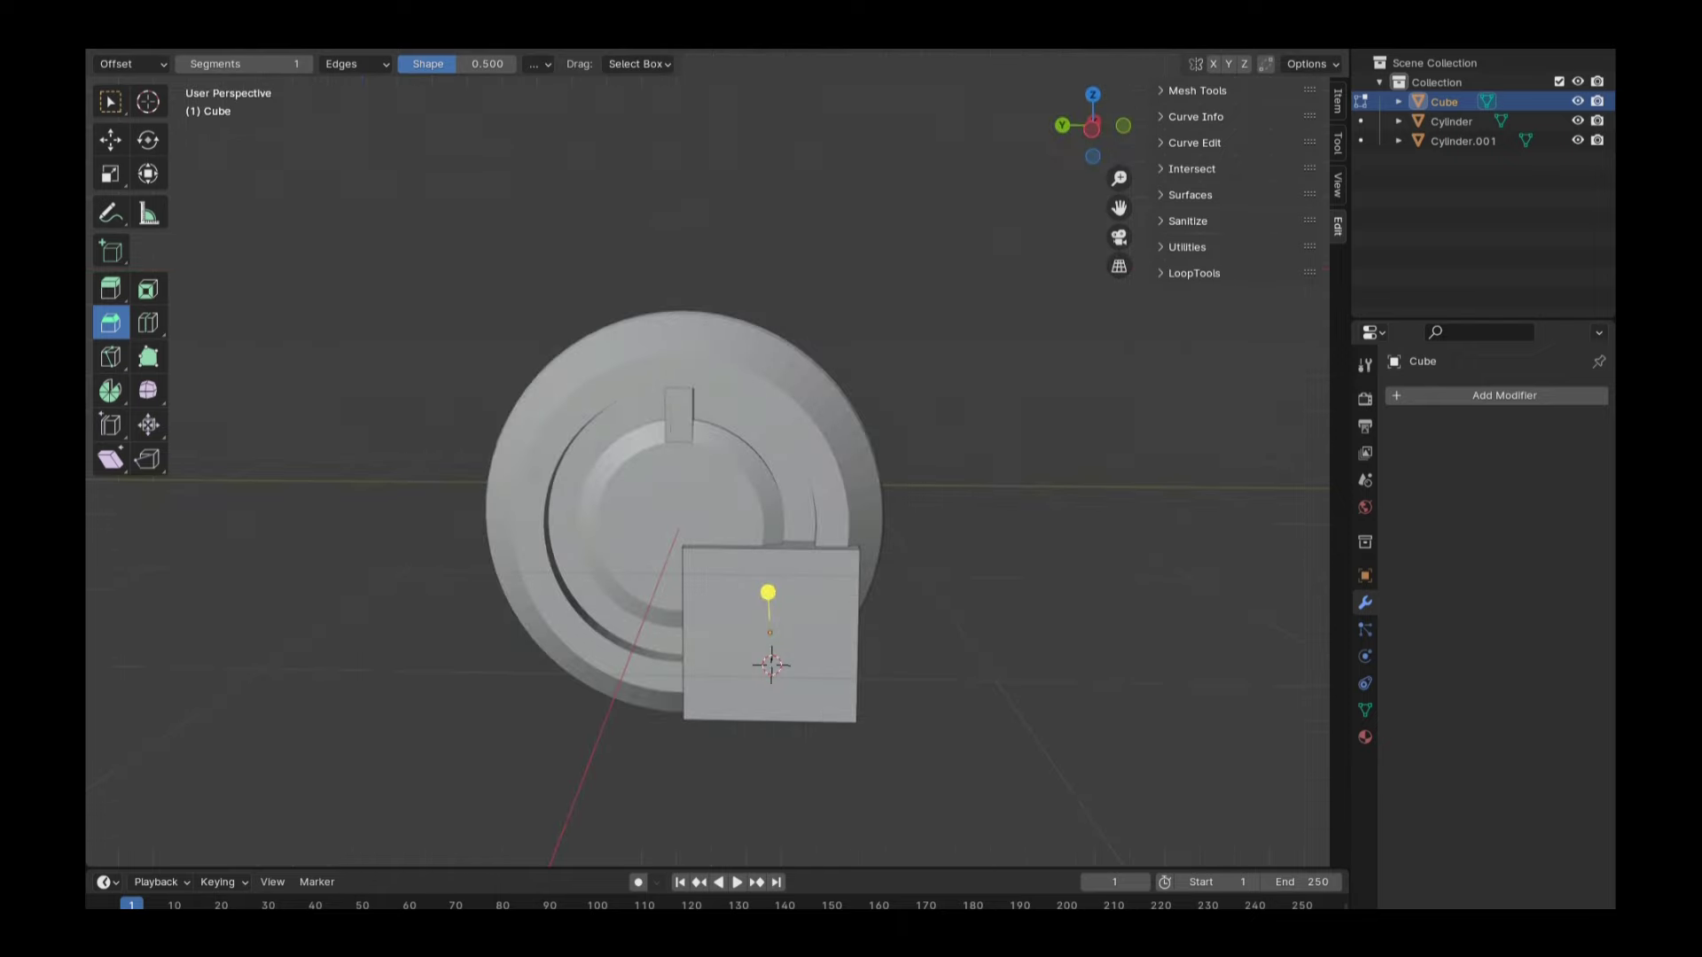
pyautogui.moveTo(767, 592)
pyautogui.mouseDown(button='middle')
pyautogui.moveTo(700, 597)
pyautogui.moveTo(739, 556)
pyautogui.mouseUp(button='middle')
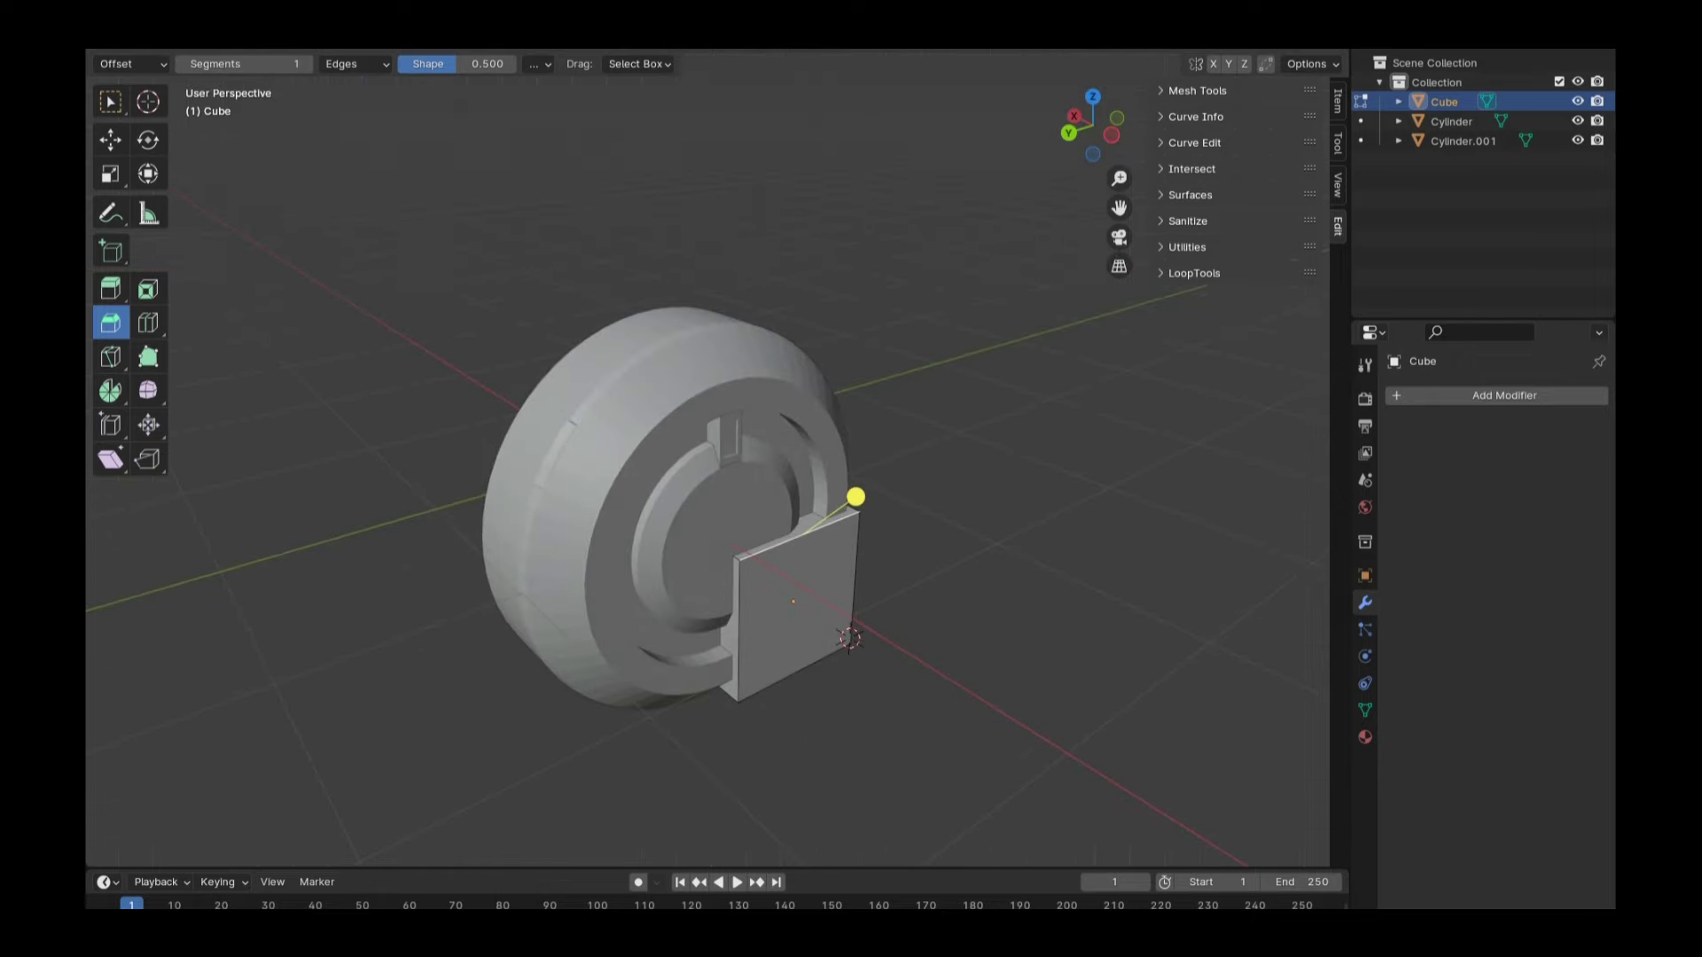
pyautogui.press('KP_Divide')
pyautogui.moveTo(1044, 270); pyautogui.dragTo(546, 332, button='middle')
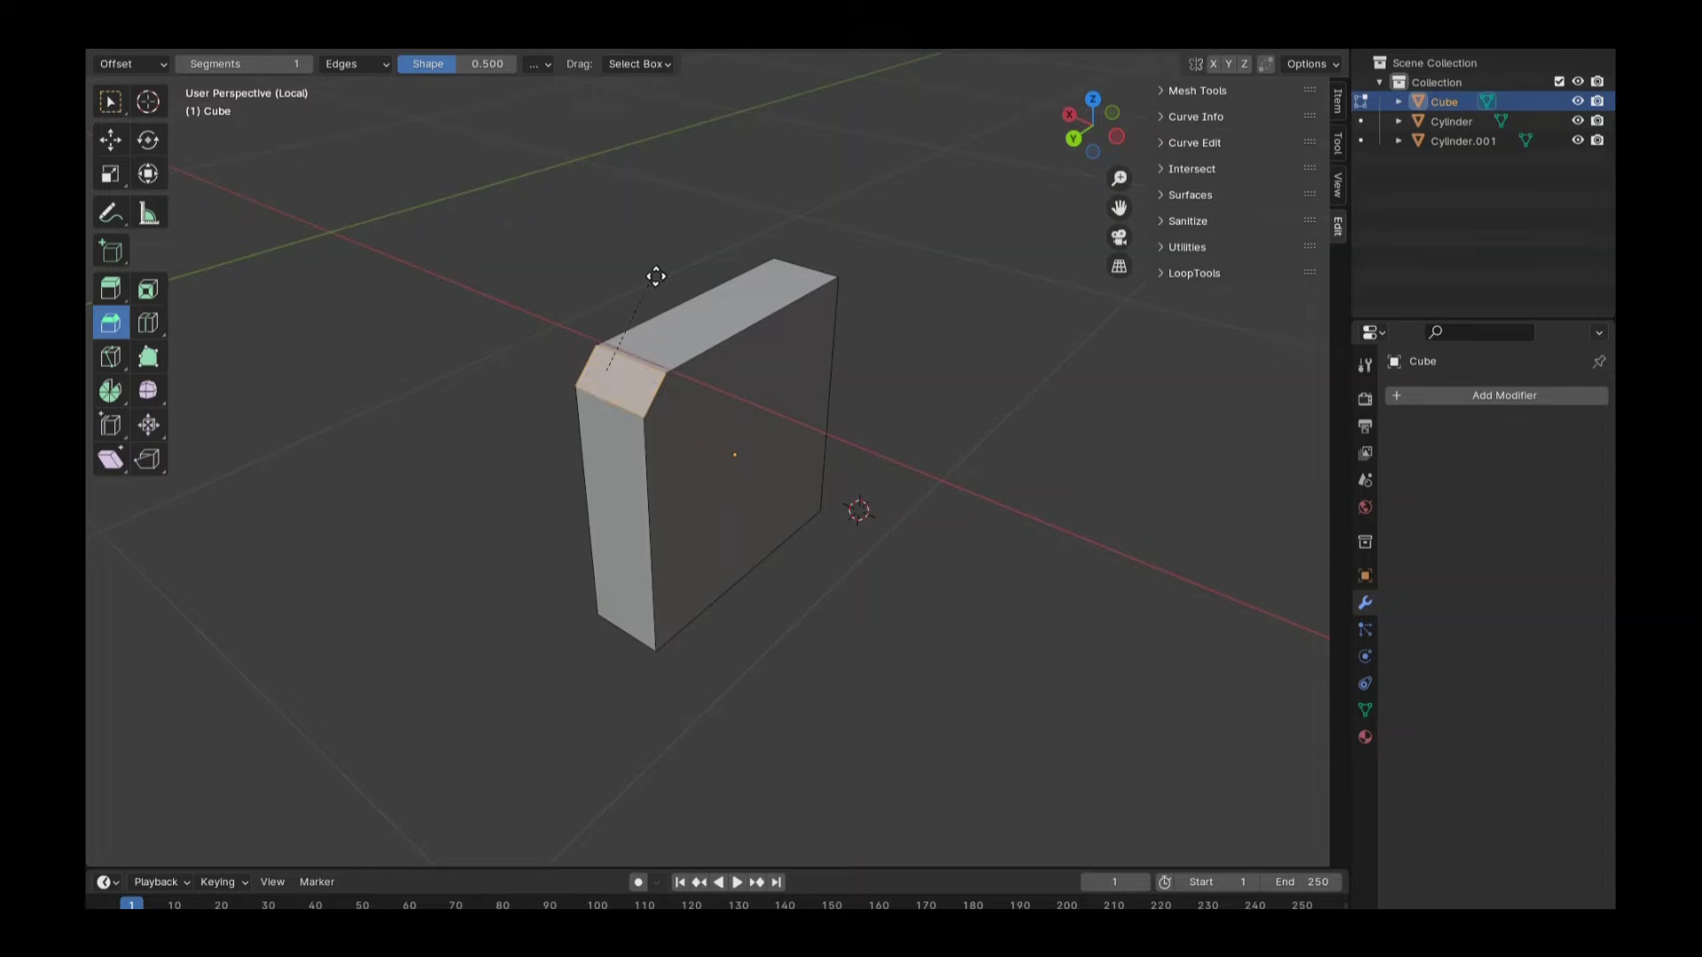
pyautogui.moveTo(620, 399)
pyautogui.mouseDown(button='middle')
pyautogui.moveTo(938, 429)
pyautogui.moveTo(832, 352)
pyautogui.moveTo(749, 537)
pyautogui.mouseUp(button='middle')
# Slide two edges along the box, scale its end face by 1.2, and bevel the corners
pyautogui.press('g')
pyautogui.press('g')
pyautogui.click(832, 353)
pyautogui.press('g')
pyautogui.press('g')
pyautogui.click(749, 537)
pyautogui.moveTo(608, 657); pyautogui.dragTo(567, 425, button='middle')
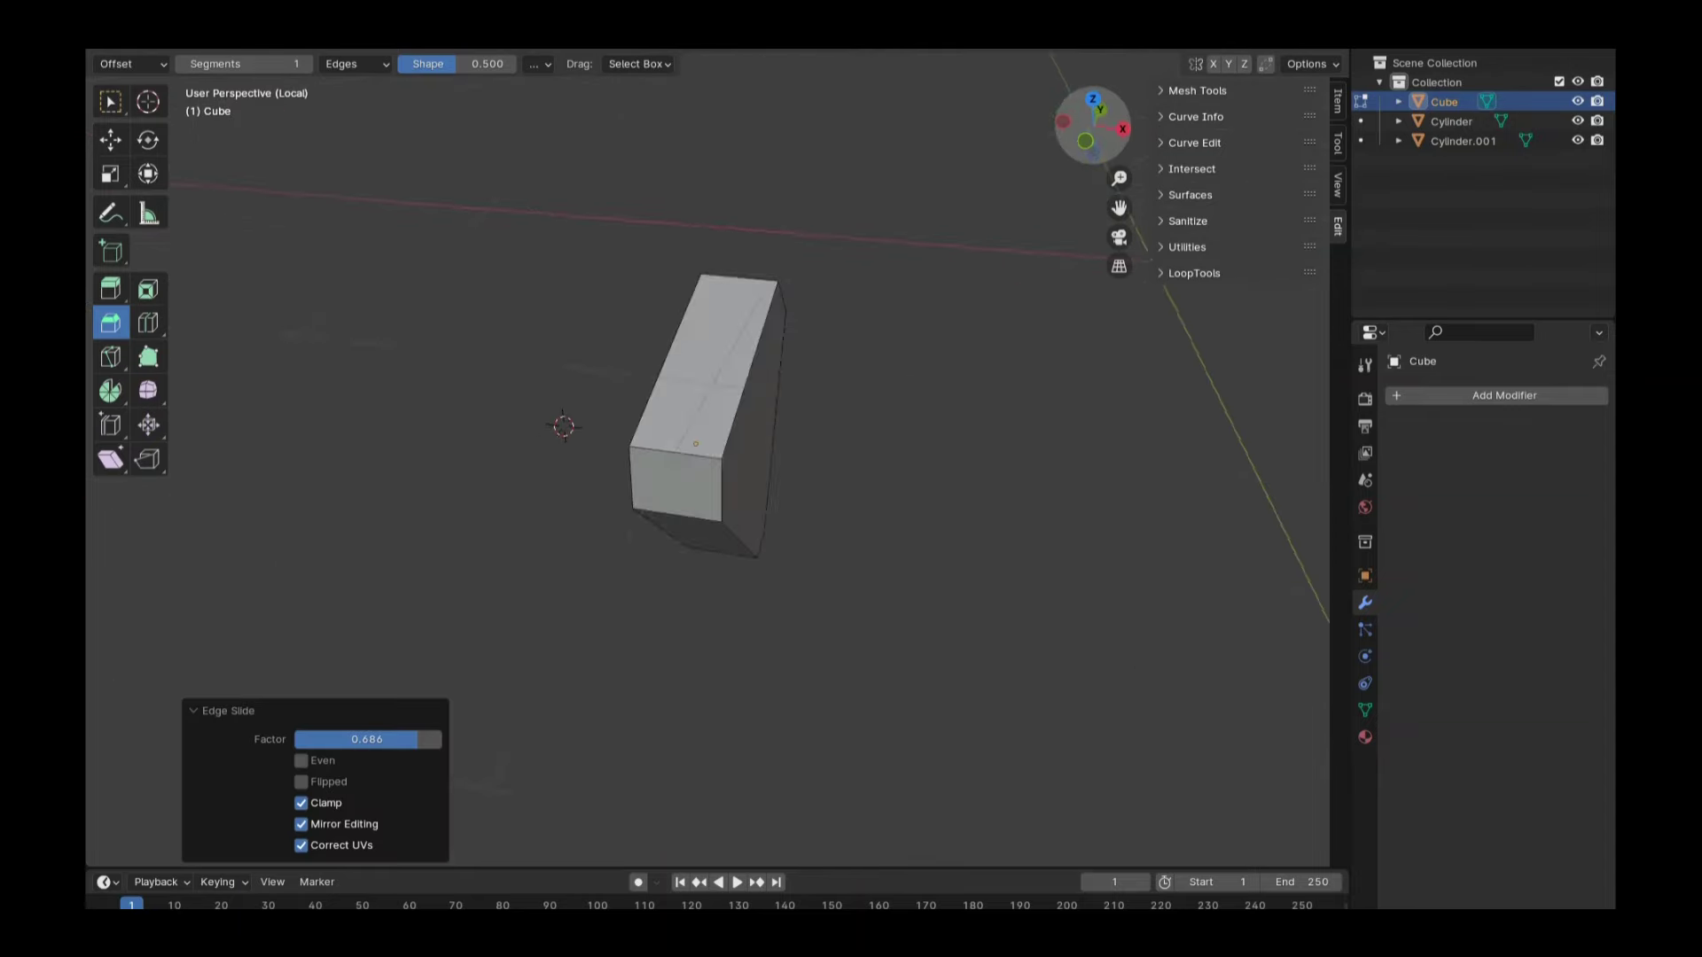
pyautogui.click(759, 417)
pyautogui.write('s1.2')
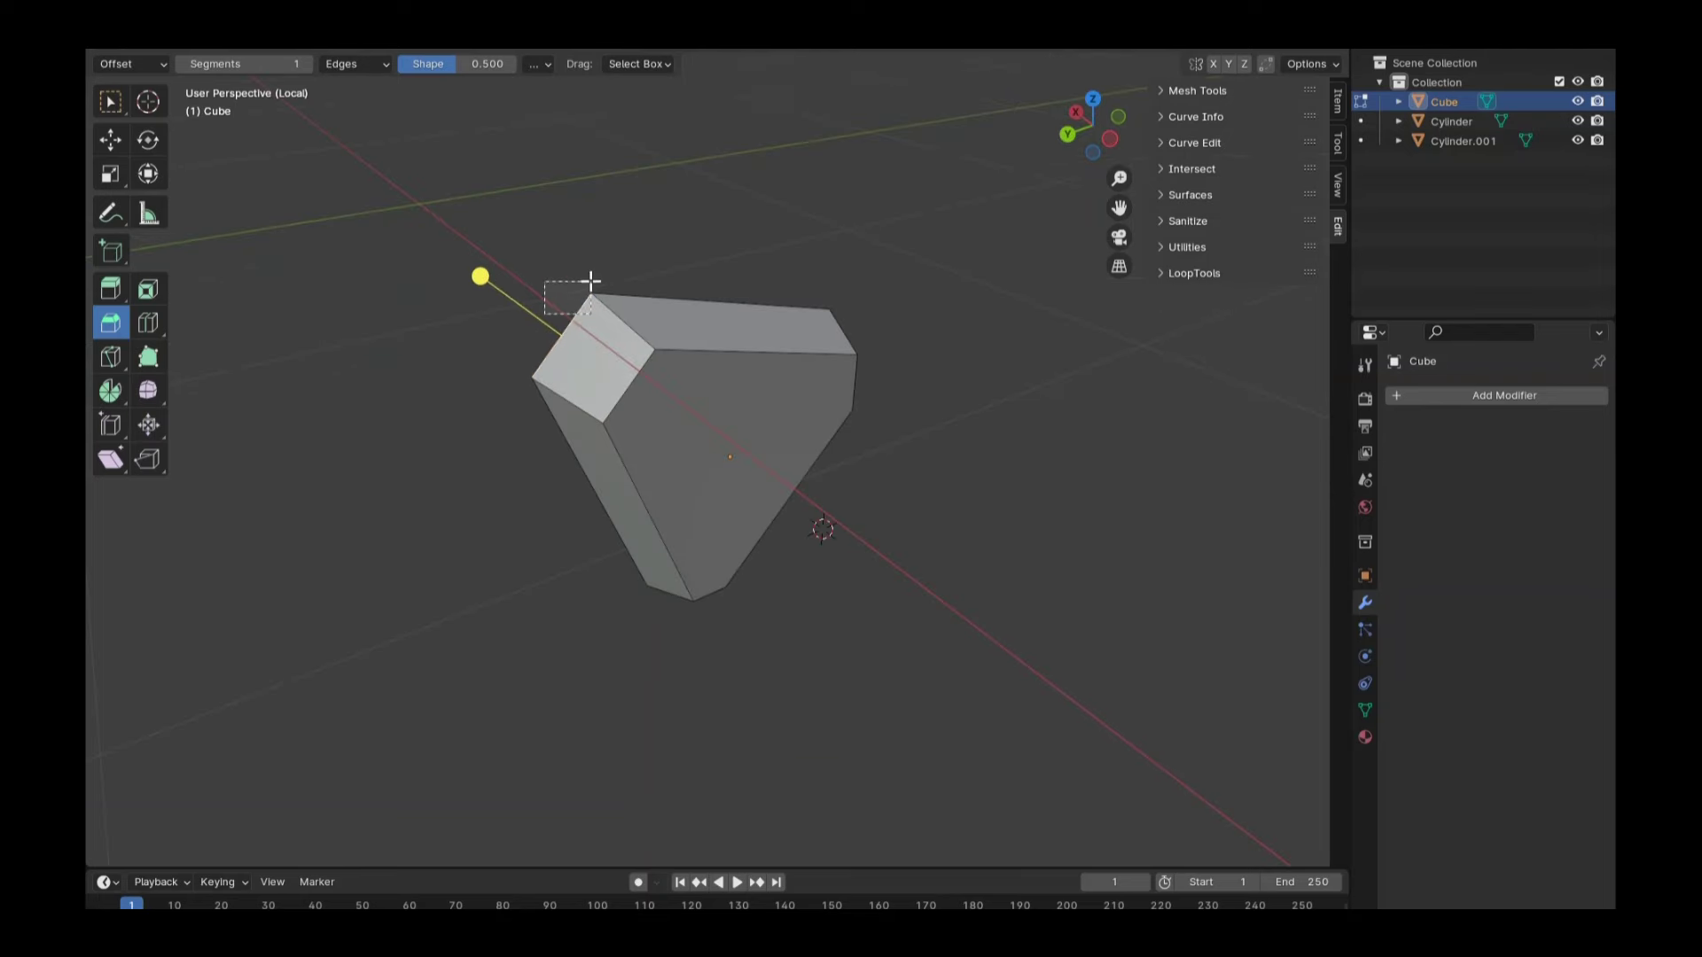
pyautogui.moveTo(597, 269)
pyautogui.mouseDown()
pyautogui.moveTo(551, 334)
pyautogui.moveTo(588, 361)
pyautogui.mouseUp()
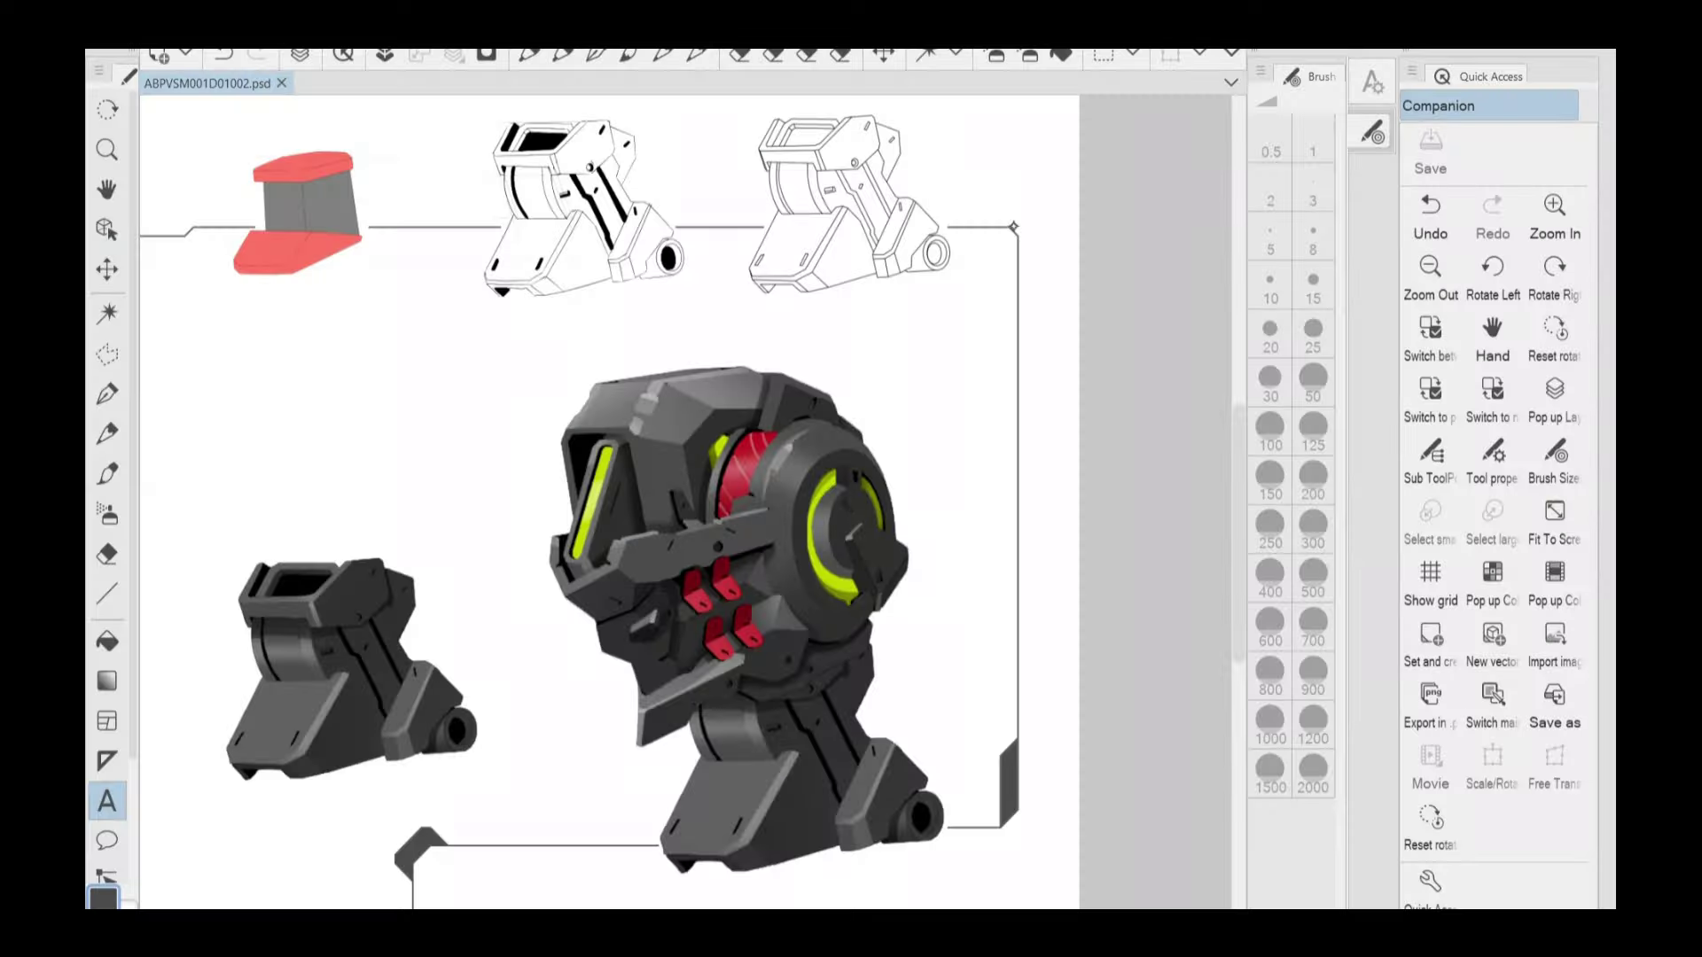
# Raise the bracket plate along Z in side orthographic view
pyautogui.press('Tab')
pyautogui.press('ctrl+KP_3')
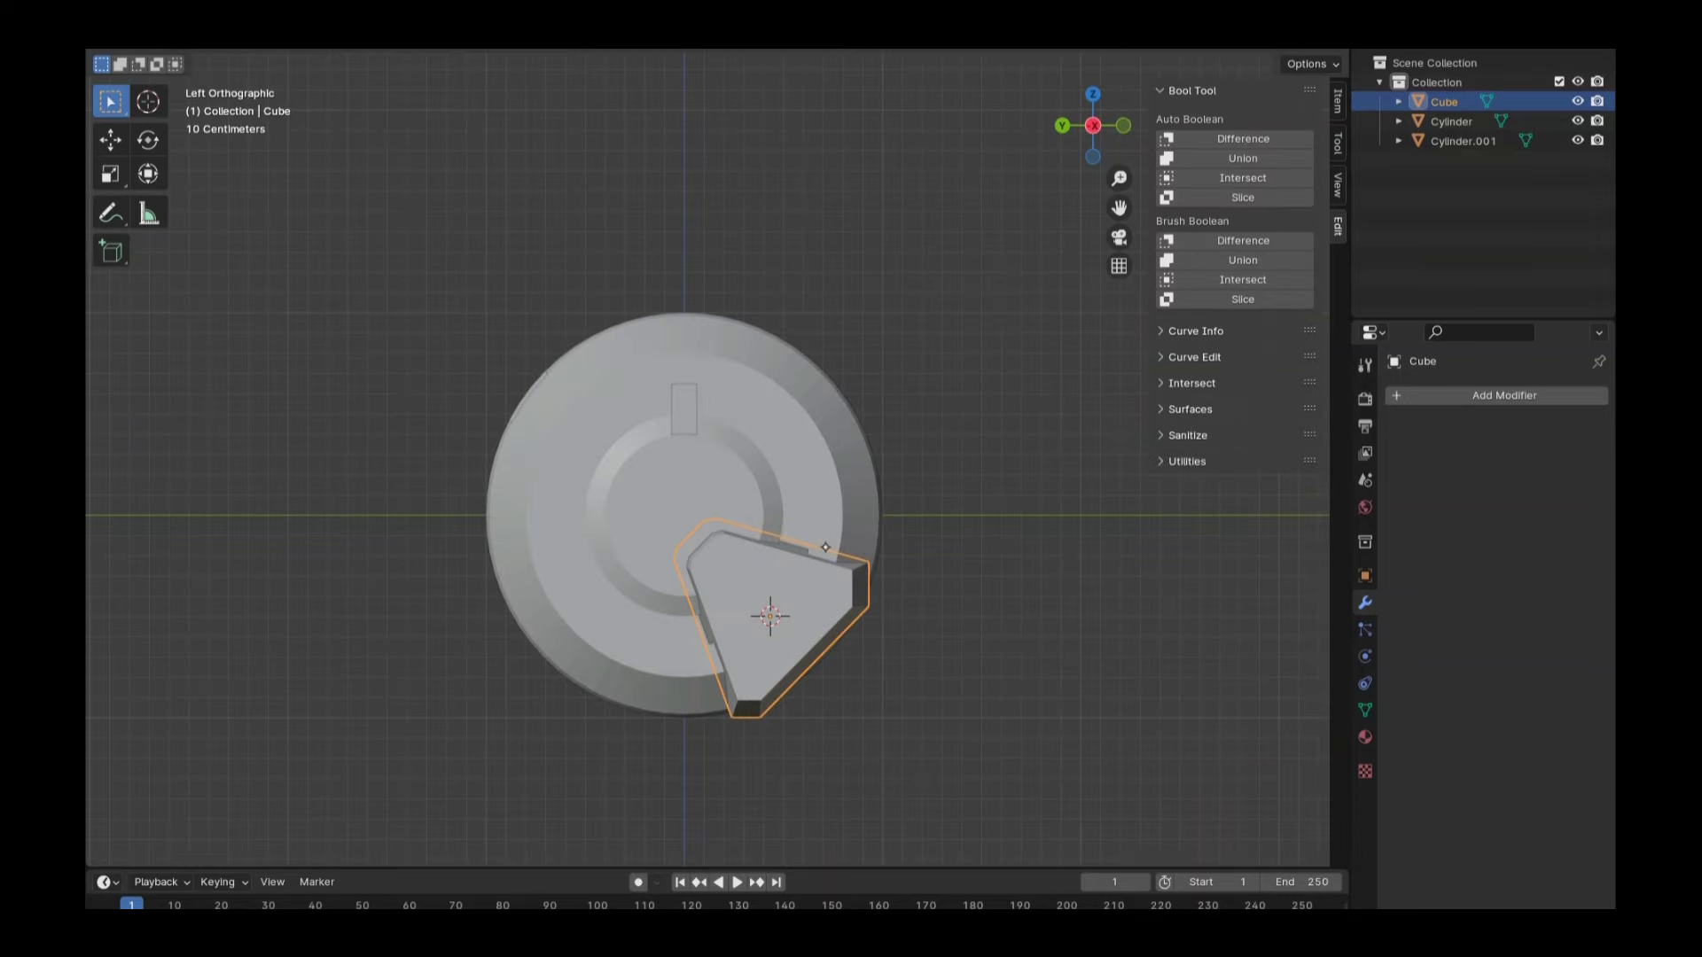
pyautogui.press('g')
pyautogui.press('z')
pyautogui.click(878, 488)
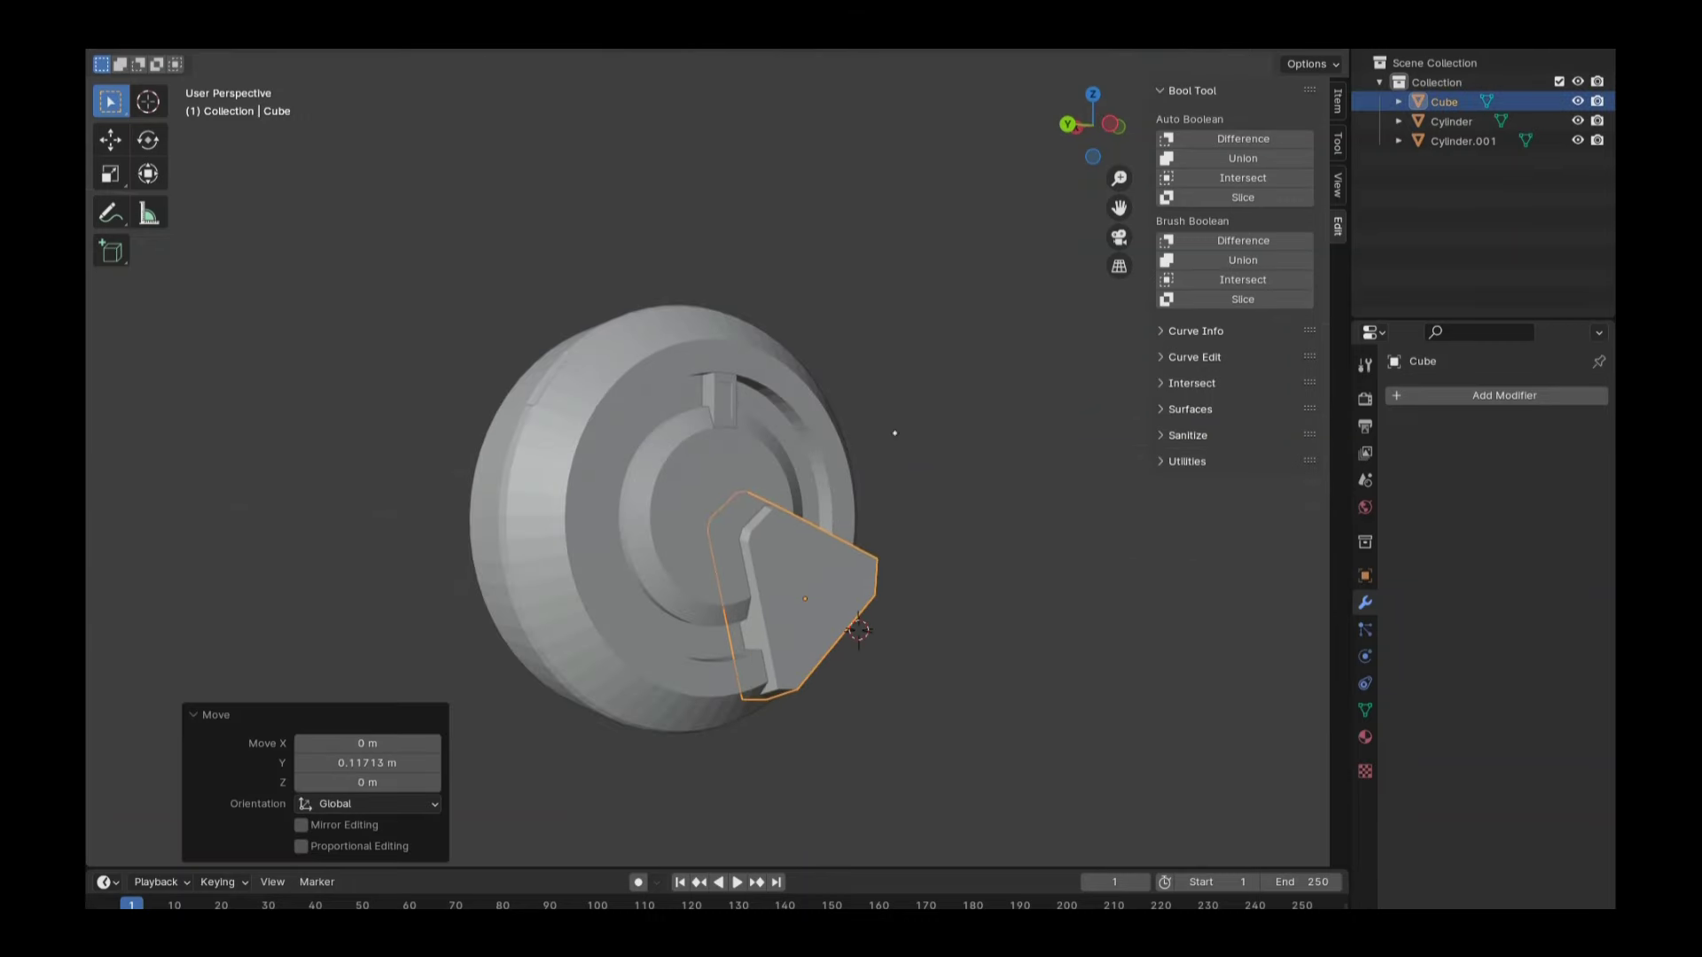
pyautogui.hotkey('alt', 'a')
pyautogui.moveTo(1093, 124); pyautogui.dragTo(1093, 129)
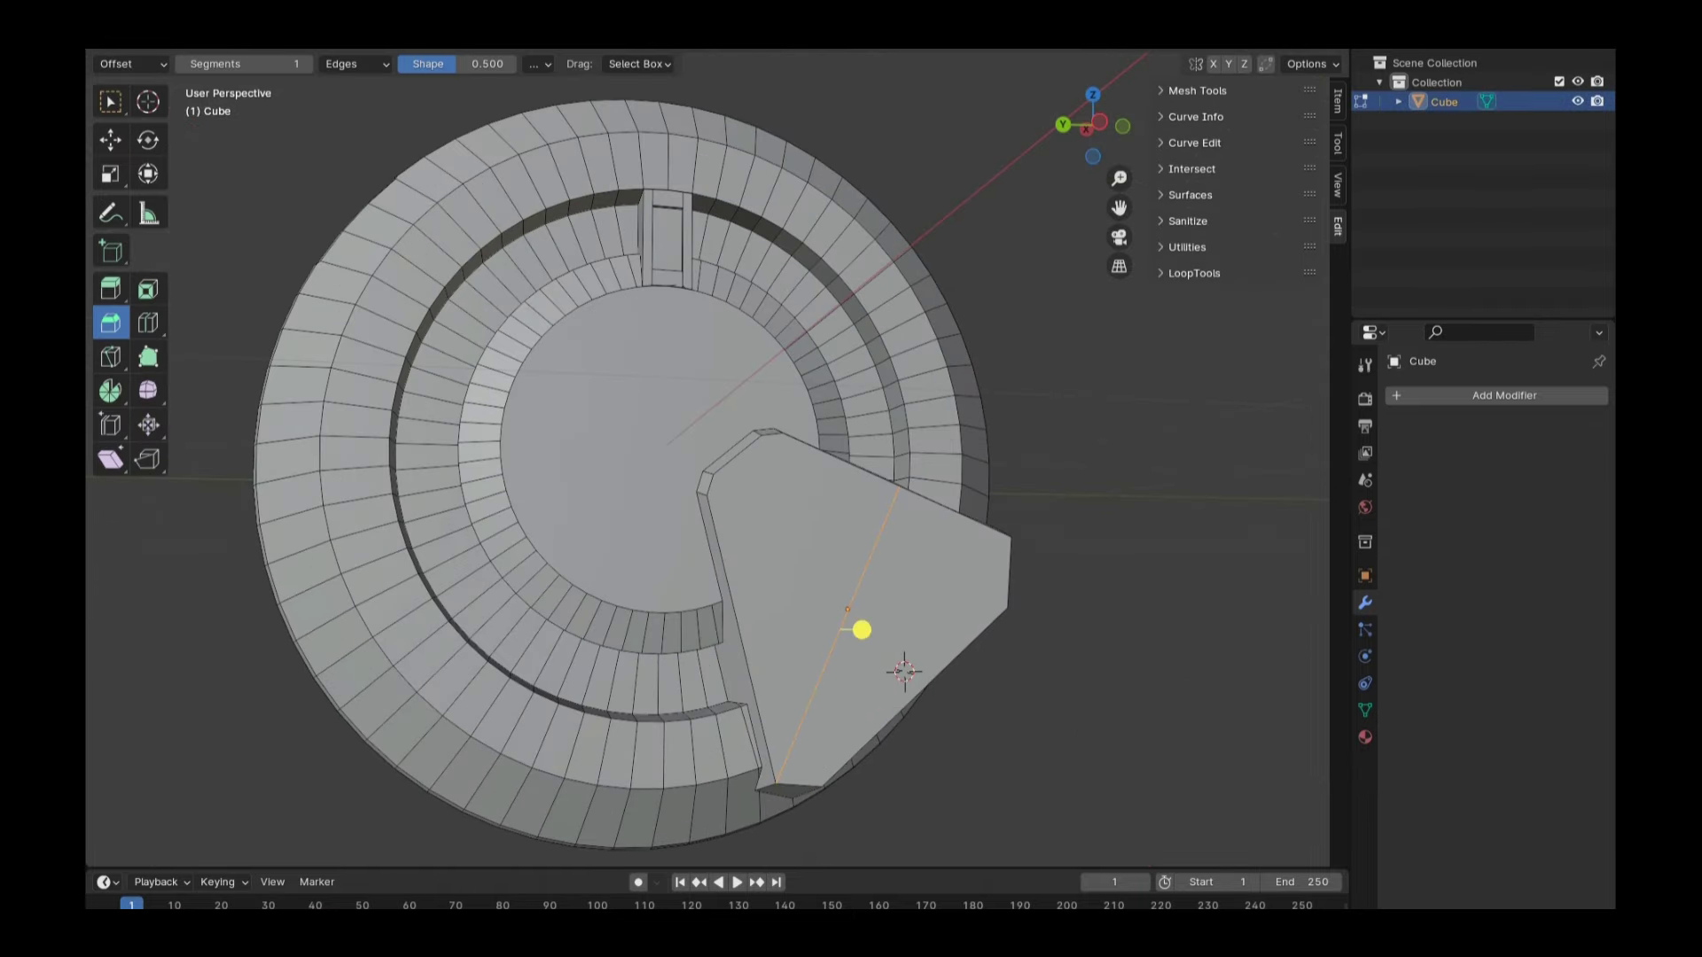
# Slide a diagonal edge across the plate and bevel it 0.0845 m, ending in object mode
pyautogui.hotkey('ctrl', 'alt', 'space')
pyautogui.moveTo(709, 443); pyautogui.dragTo(674, 497, button='middle')
pyautogui.scroll(3, 798, 532)
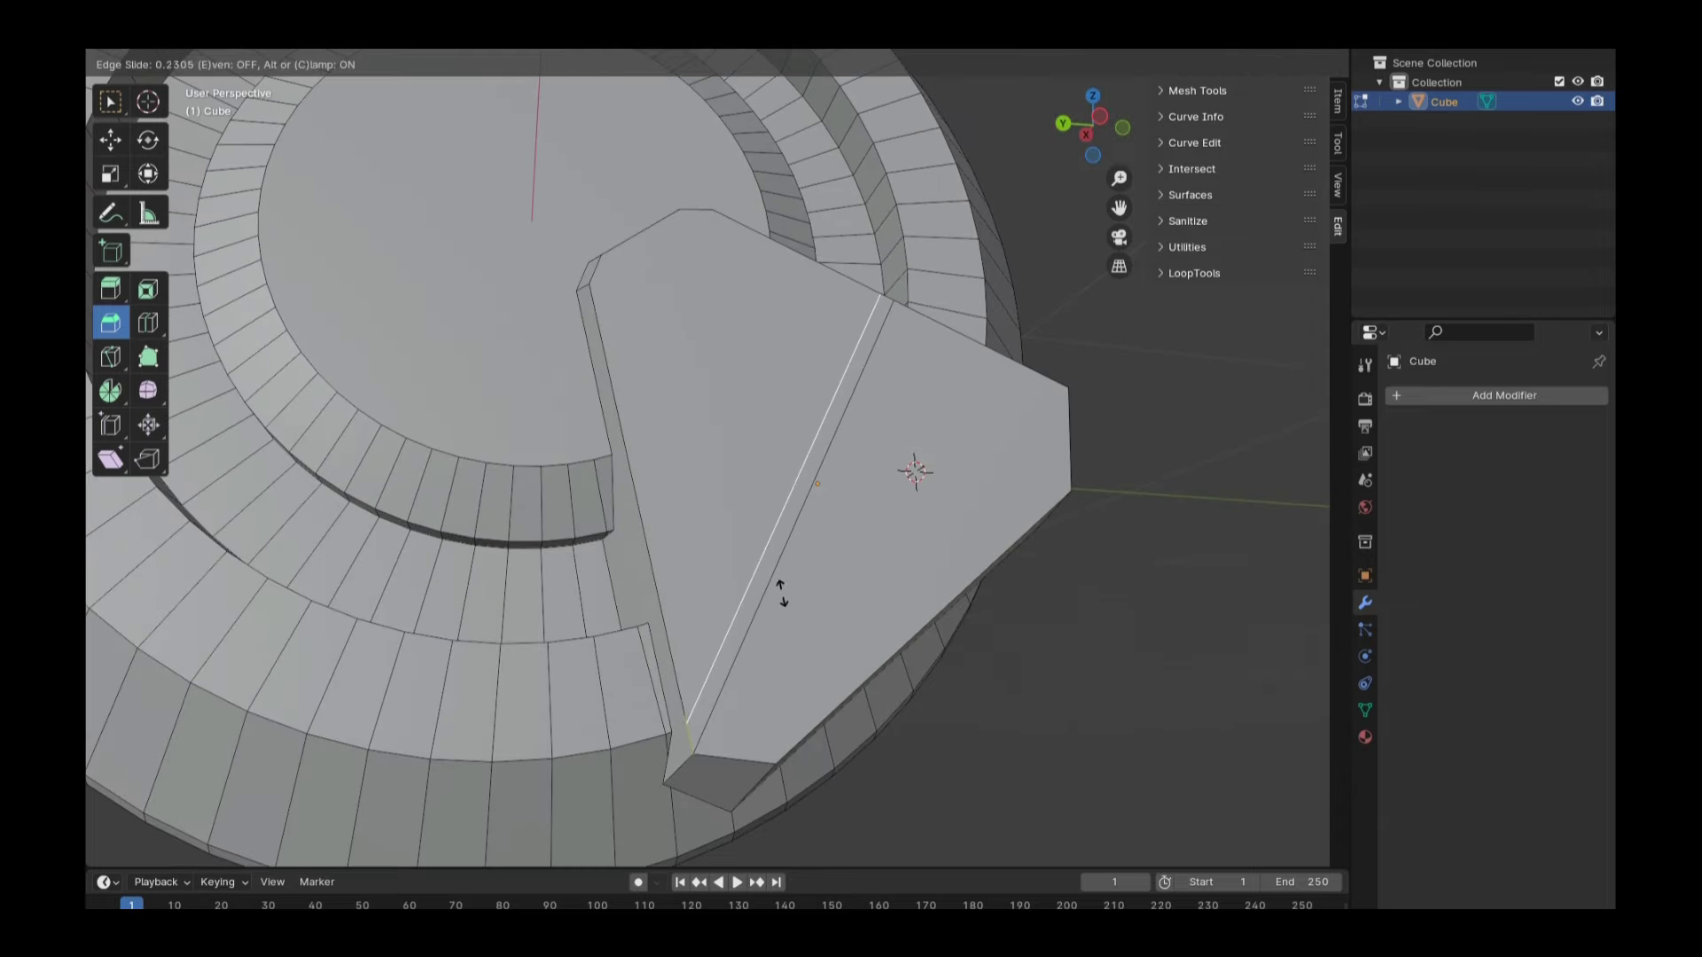
pyautogui.click(795, 621)
pyautogui.scroll(-2, 799, 450)
pyautogui.scroll(5, 798, 354)
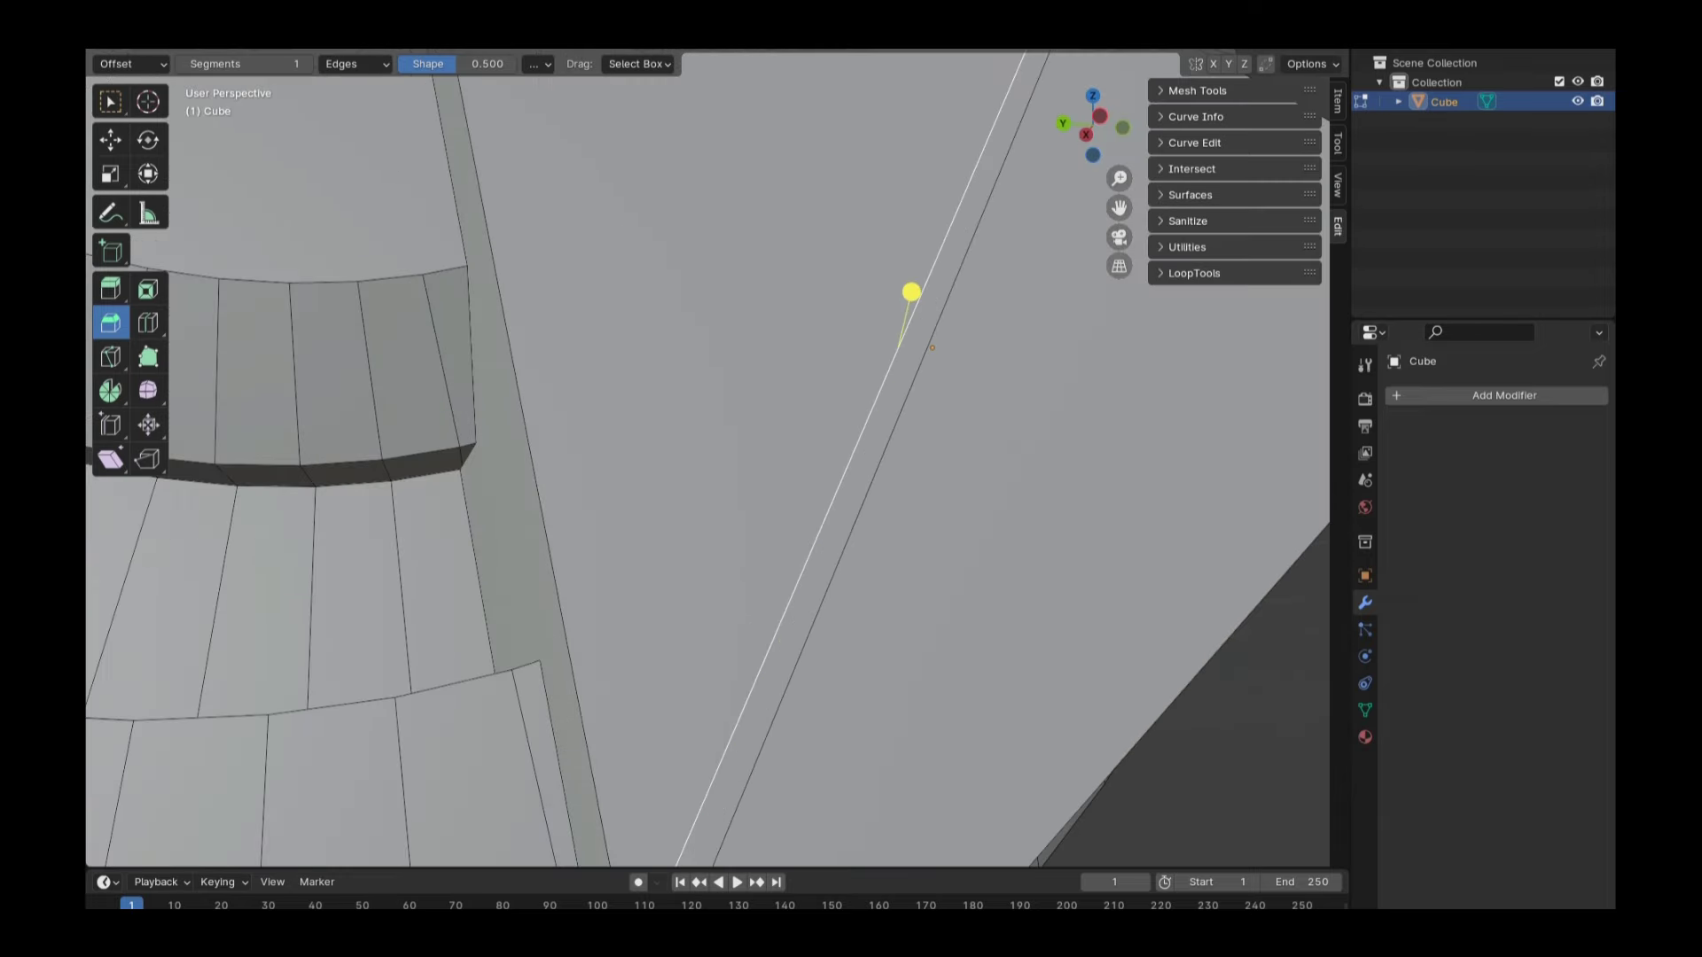
pyautogui.click(795, 674)
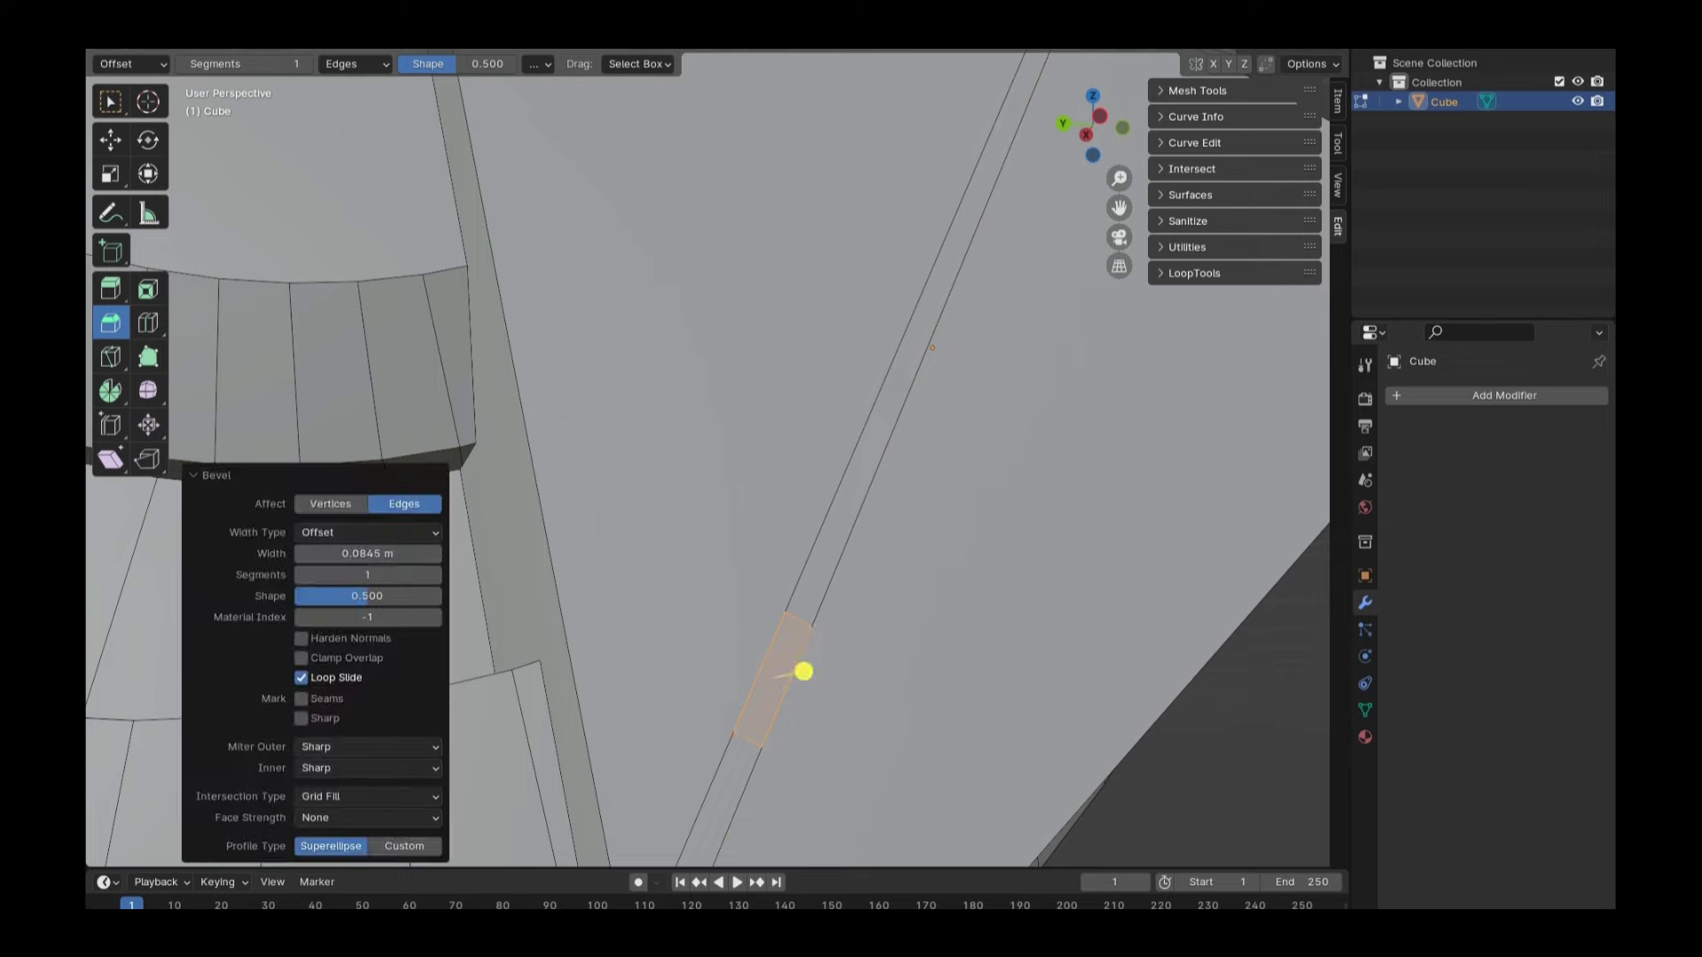
pyautogui.scroll(-5, 794, 674)
pyautogui.press('Tab')
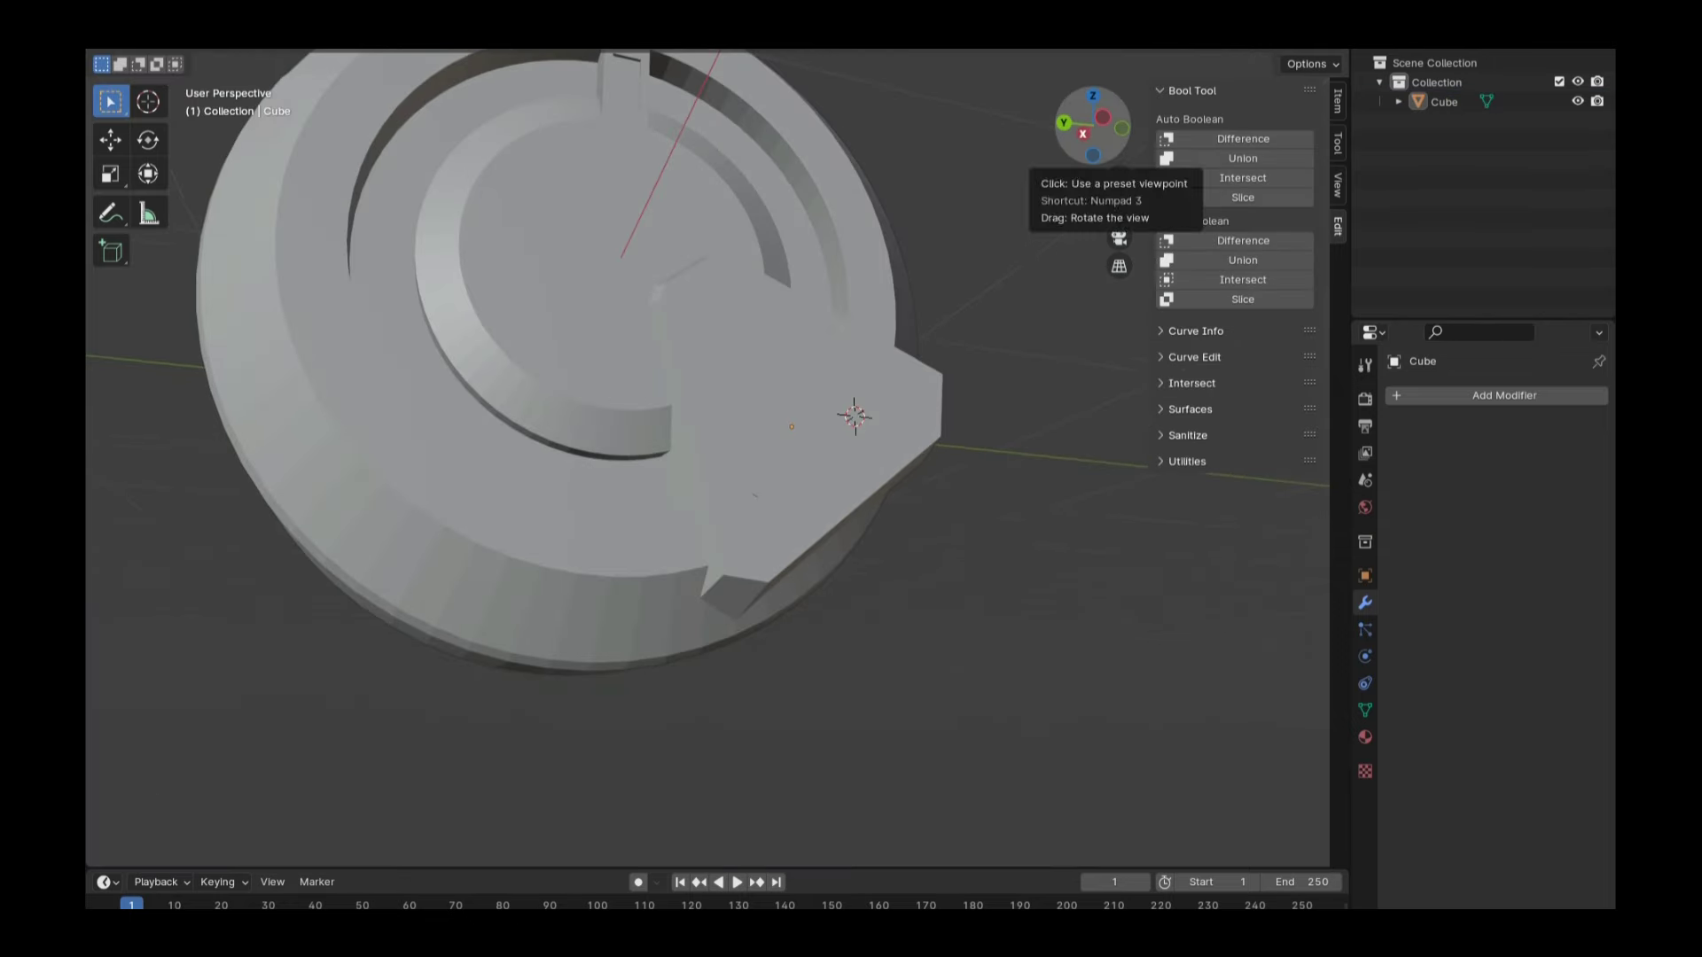
pyautogui.moveTo(1095, 124)
pyautogui.mouseDown()
pyautogui.moveTo(1108, 142)
pyautogui.moveTo(1093, 124)
pyautogui.mouseUp()
pyautogui.press('ctrl+KP_1')
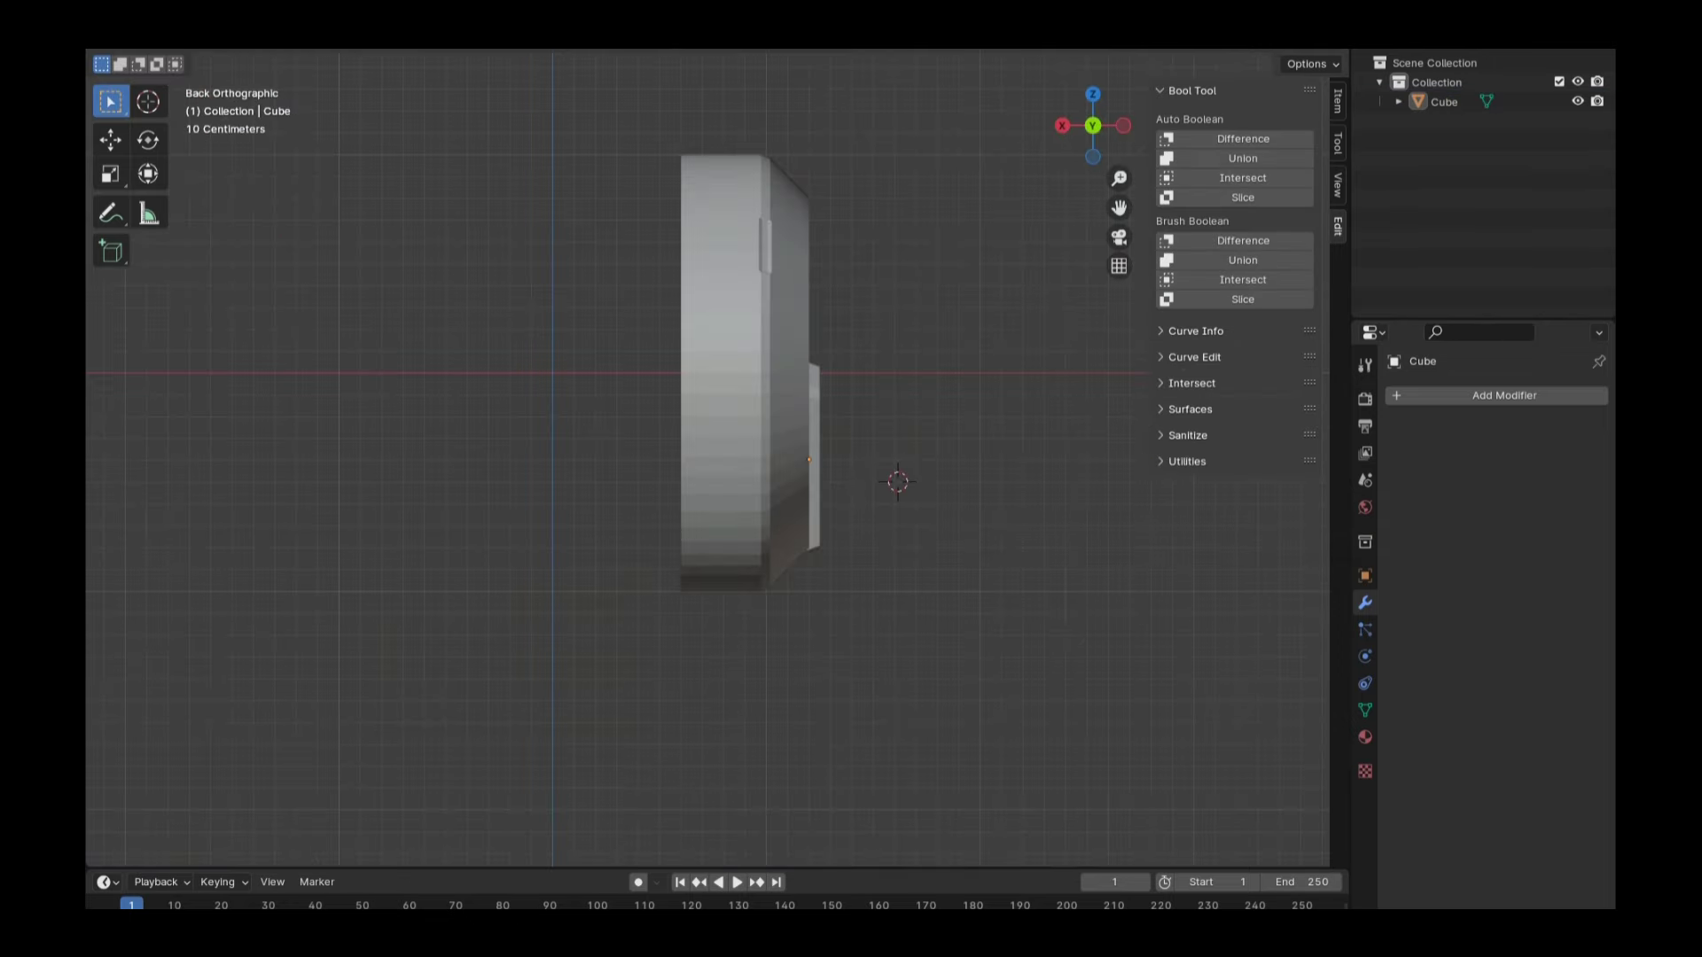
# Add a cutter cube beside the wheel, raise it, and scale it 1.333 along Y
pyautogui.hotkey('shift', 'a')
pyautogui.press('g')
pyautogui.press('x')
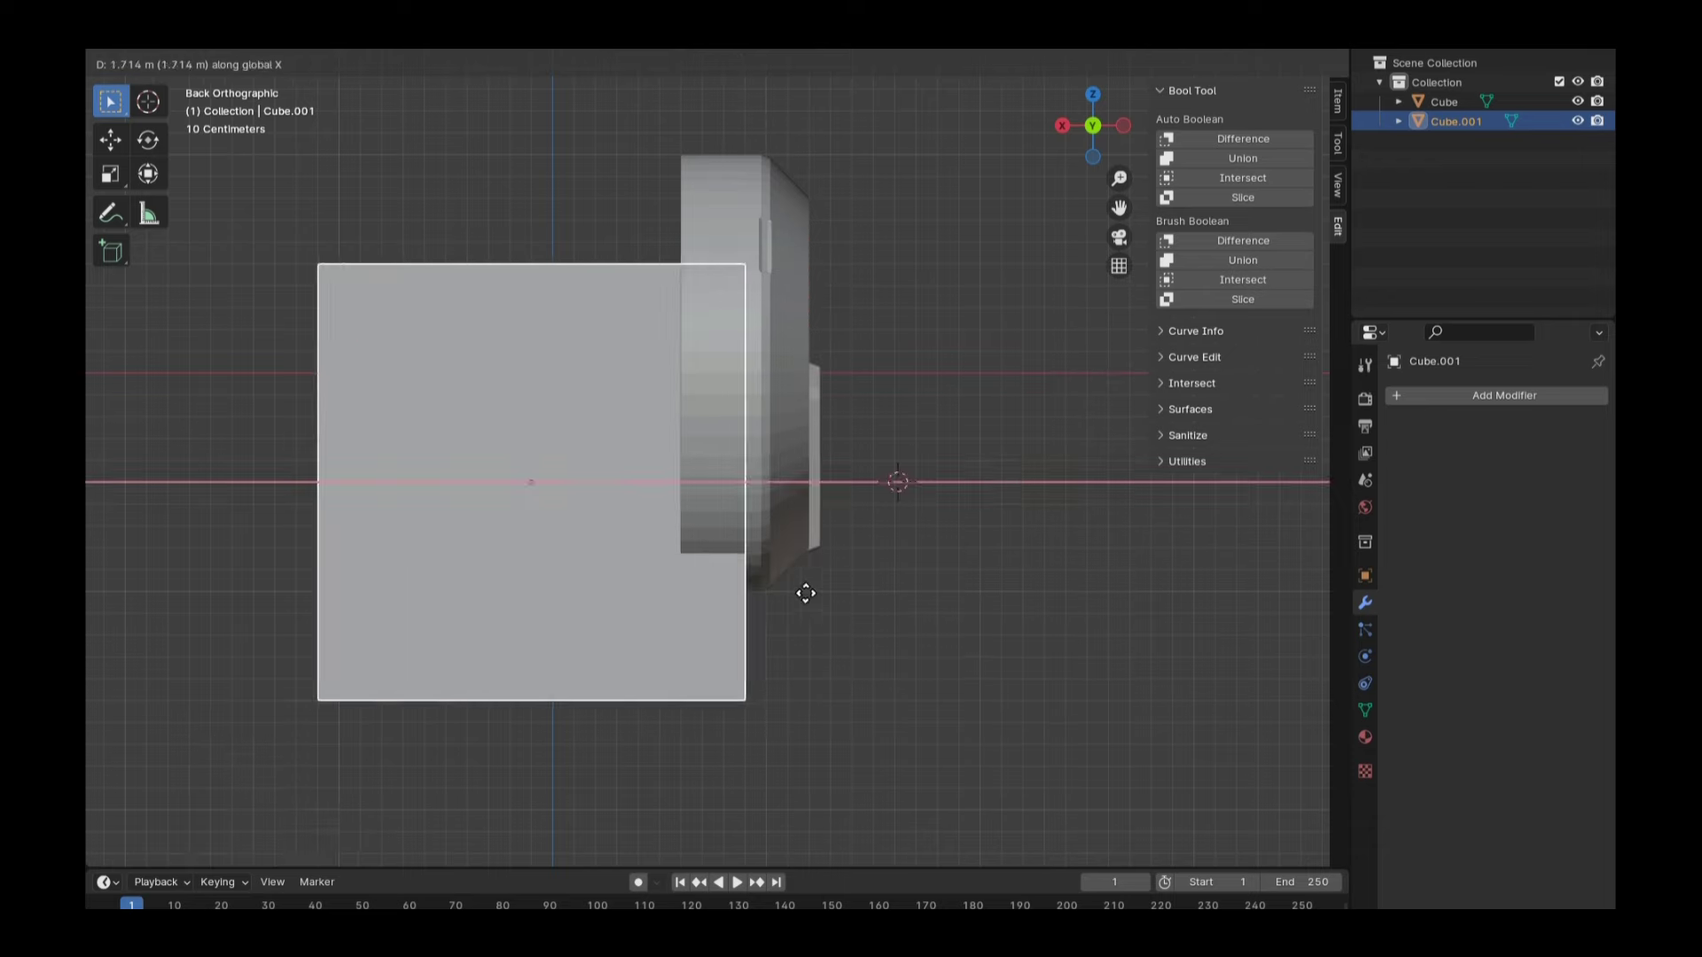
pyautogui.click(839, 618)
pyautogui.press('g')
pyautogui.press('z')
pyautogui.click(570, 524)
pyautogui.press('Tab')
pyautogui.moveTo(569, 524)
pyautogui.mouseDown(button='middle')
pyautogui.moveTo(801, 530)
pyautogui.moveTo(673, 531)
pyautogui.mouseUp(button='middle')
pyautogui.write('sy1.333')
pyautogui.press('Return')
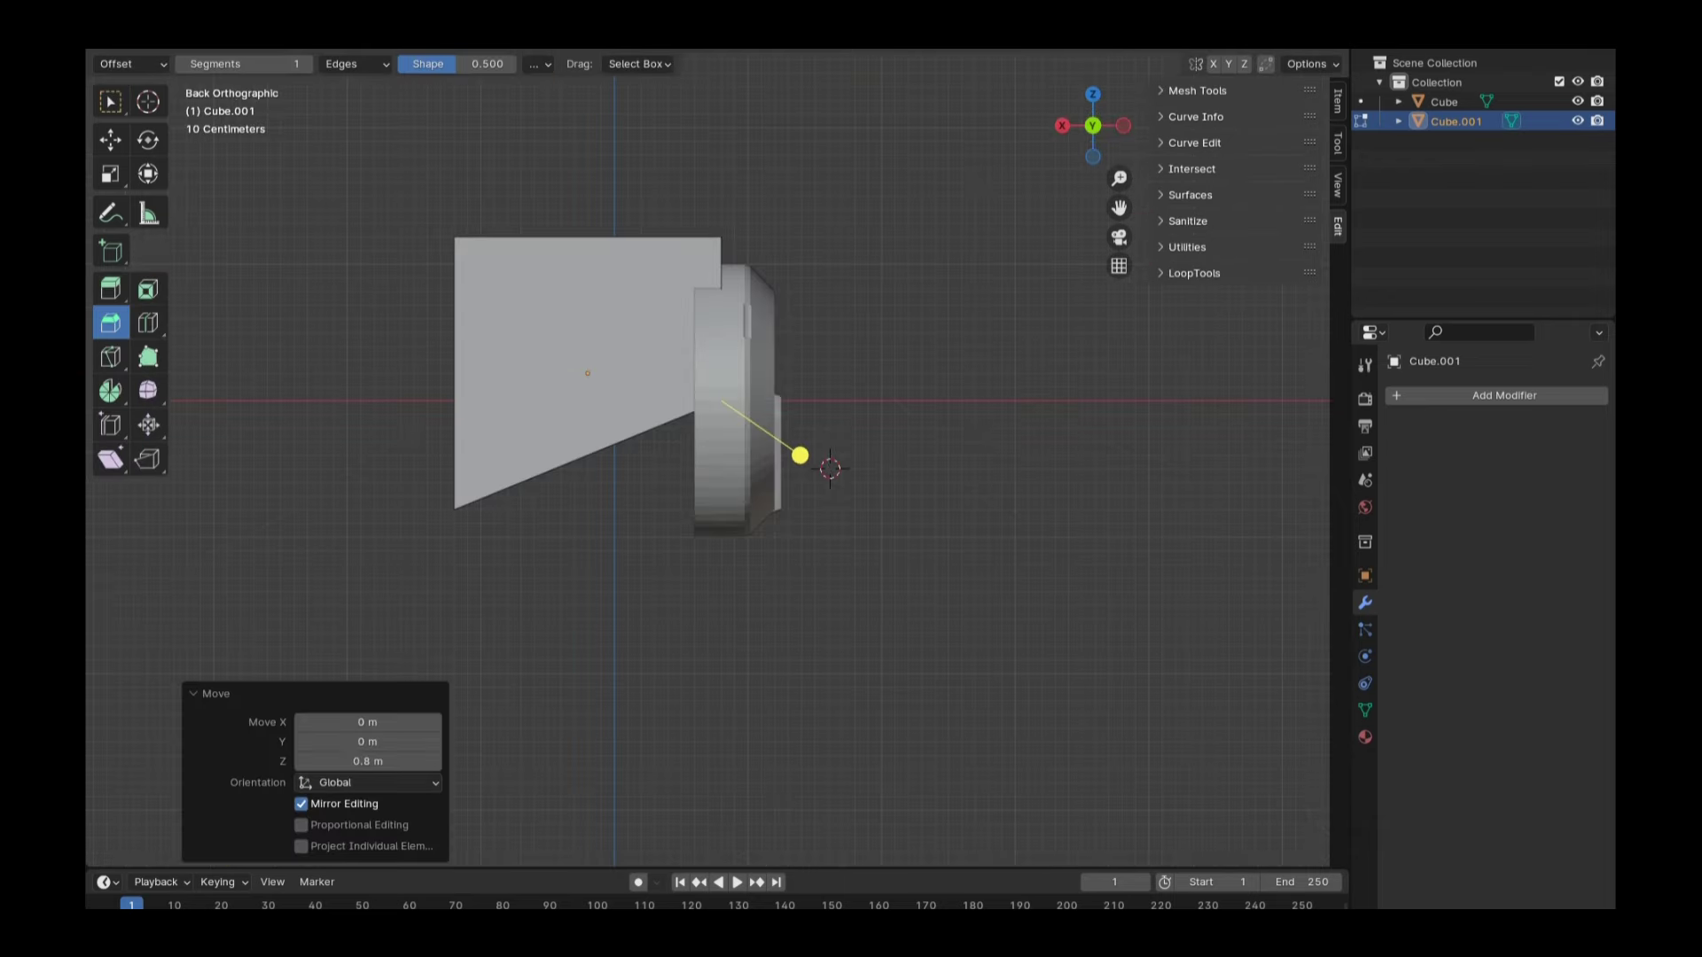
pyautogui.moveTo(716, 433)
pyautogui.mouseDown(button='middle')
pyautogui.moveTo(964, 276)
pyautogui.moveTo(824, 461)
pyautogui.mouseUp(button='middle')
pyautogui.press('ctrl+KP_1')
# Shape the cutter into a wedge by shifting geometry along Y, extruding, and moving its front face
pyautogui.press('g')
pyautogui.press('y')
pyautogui.click(999, 210)
pyautogui.press('ctrl+KP_1')
pyautogui.moveTo(999, 209); pyautogui.dragTo(632, 571, button='middle')
pyautogui.press('e')
pyautogui.click(687, 603)
pyautogui.doubleClick(369, 763)
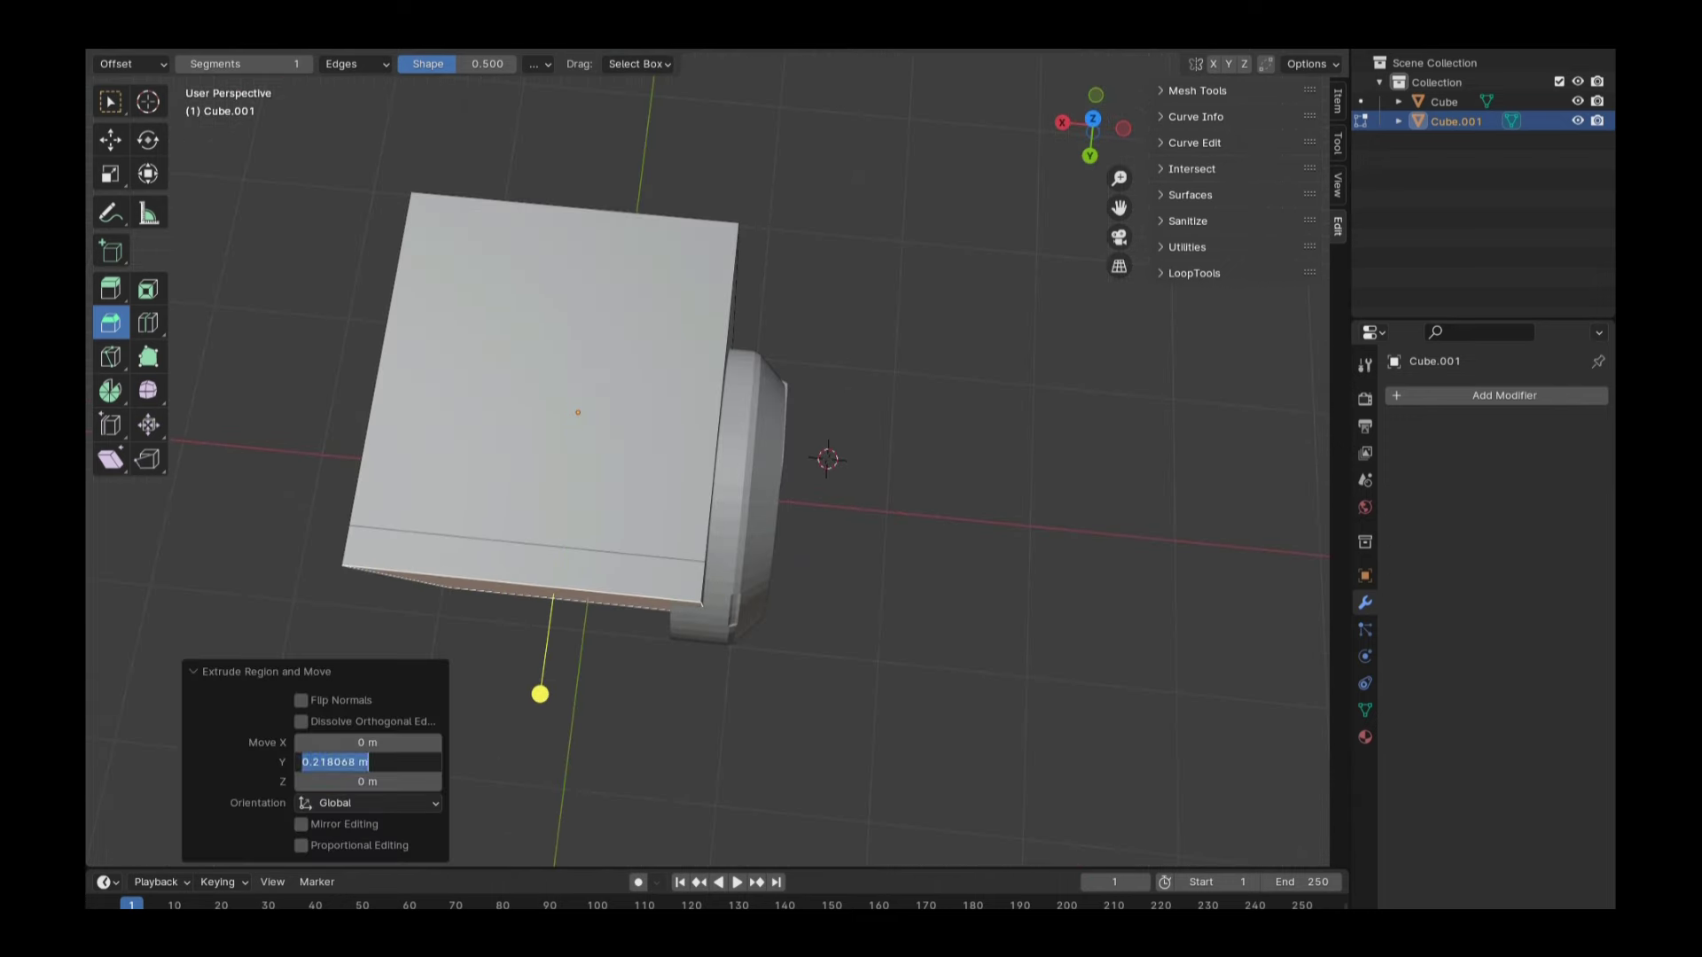
pyautogui.moveTo(656, 461)
pyautogui.mouseDown(button='middle')
pyautogui.moveTo(693, 517)
pyautogui.moveTo(745, 403)
pyautogui.moveTo(741, 519)
pyautogui.moveTo(828, 464)
pyautogui.moveTo(780, 417)
pyautogui.mouseUp(button='middle')
pyautogui.press('Tab')
pyautogui.press('Tab')
pyautogui.click(745, 496)
pyautogui.press('g')
pyautogui.press('z')
pyautogui.press('Tab')
# Subtract the wedge from the wheel to cut the notch, then bevel the ring's inner edge loop
pyautogui.press('ctrl+shift+KP_Subtract')
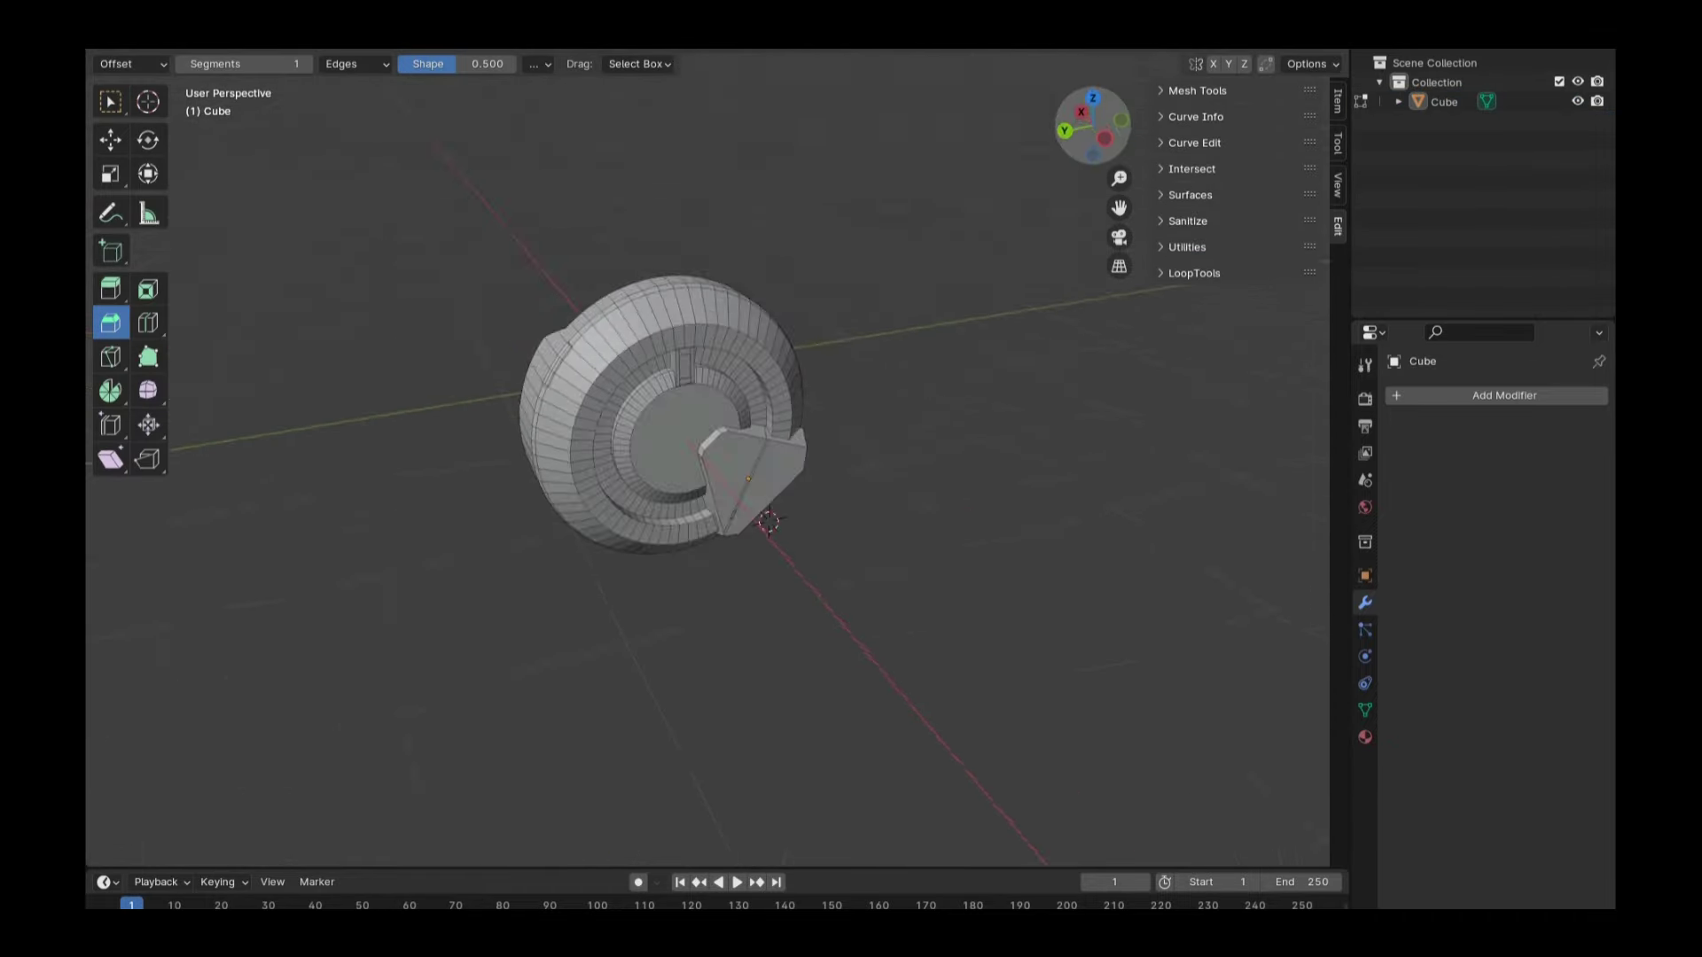
pyautogui.moveTo(710, 461)
pyautogui.mouseDown(button='middle')
pyautogui.moveTo(763, 443)
pyautogui.moveTo(691, 417)
pyautogui.moveTo(674, 381)
pyautogui.moveTo(745, 417)
pyautogui.moveTo(771, 399)
pyautogui.mouseUp(button='middle')
pyautogui.scroll(3, 771, 398)
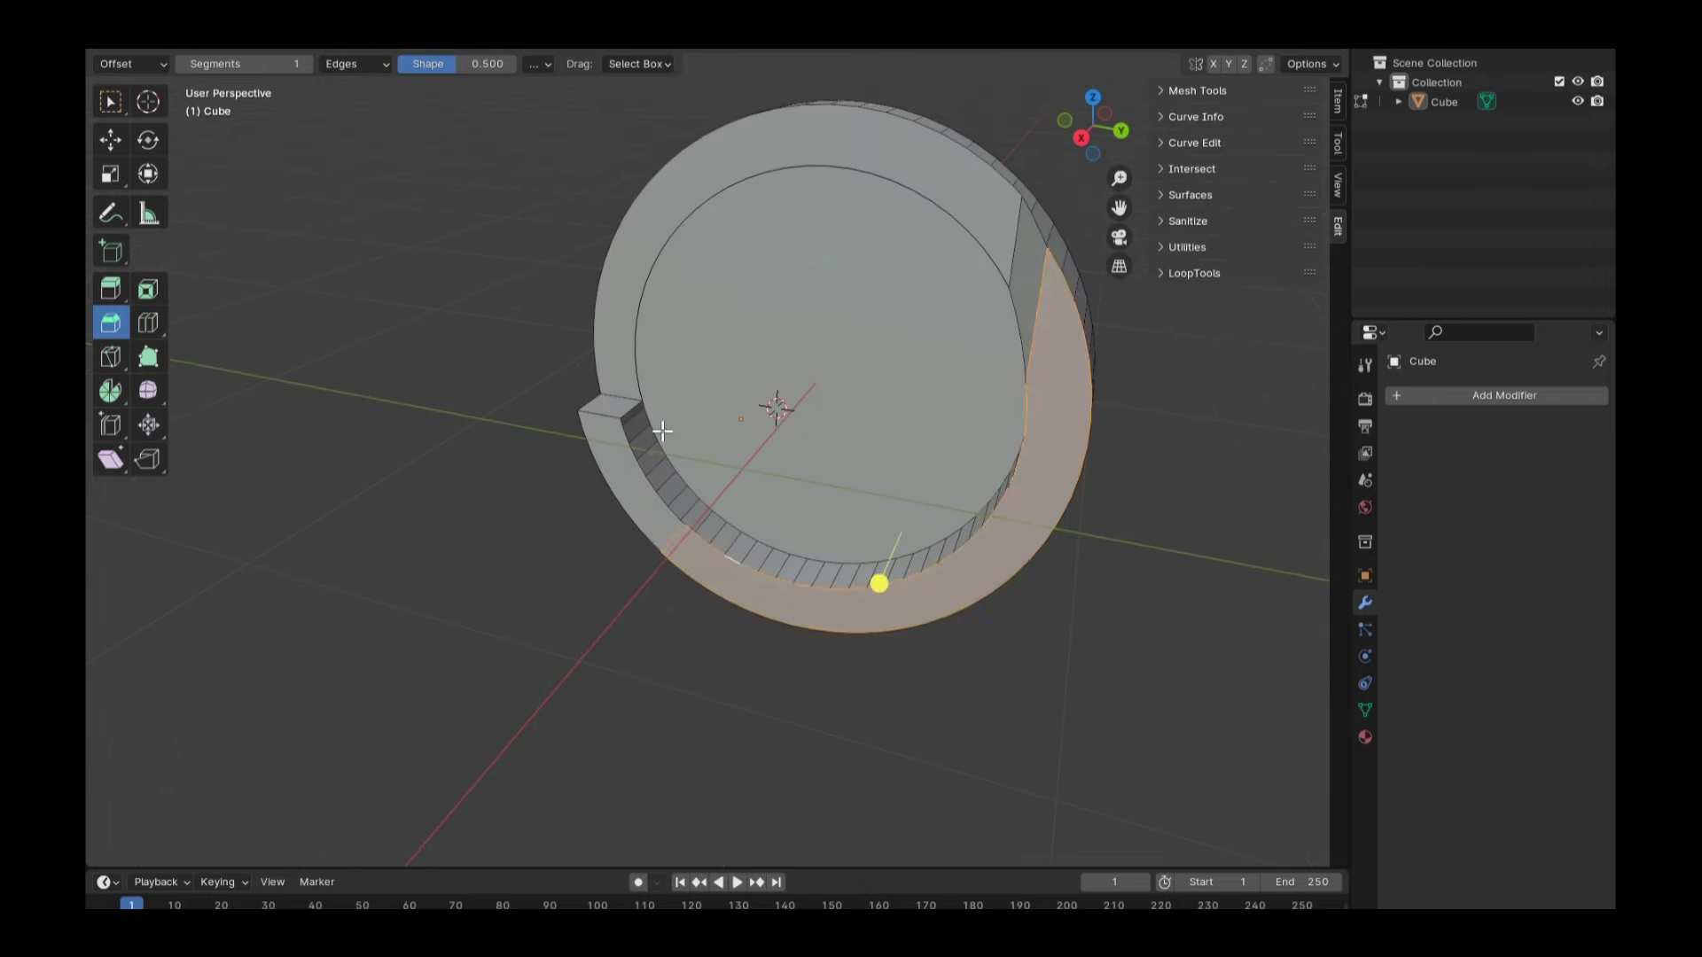
pyautogui.keyDown('alt'); pyautogui.click(801, 497); pyautogui.keyUp('alt')
pyautogui.moveTo(802, 497)
pyautogui.mouseDown(button='middle')
pyautogui.moveTo(893, 444)
pyautogui.moveTo(653, 695)
pyautogui.mouseUp(button='middle')
pyautogui.press('Return')
pyautogui.hotkey('alt', 'a')
pyautogui.scroll(4, 892, 444)
pyautogui.moveTo(1005, 710); pyautogui.dragTo(878, 464, button='middle')
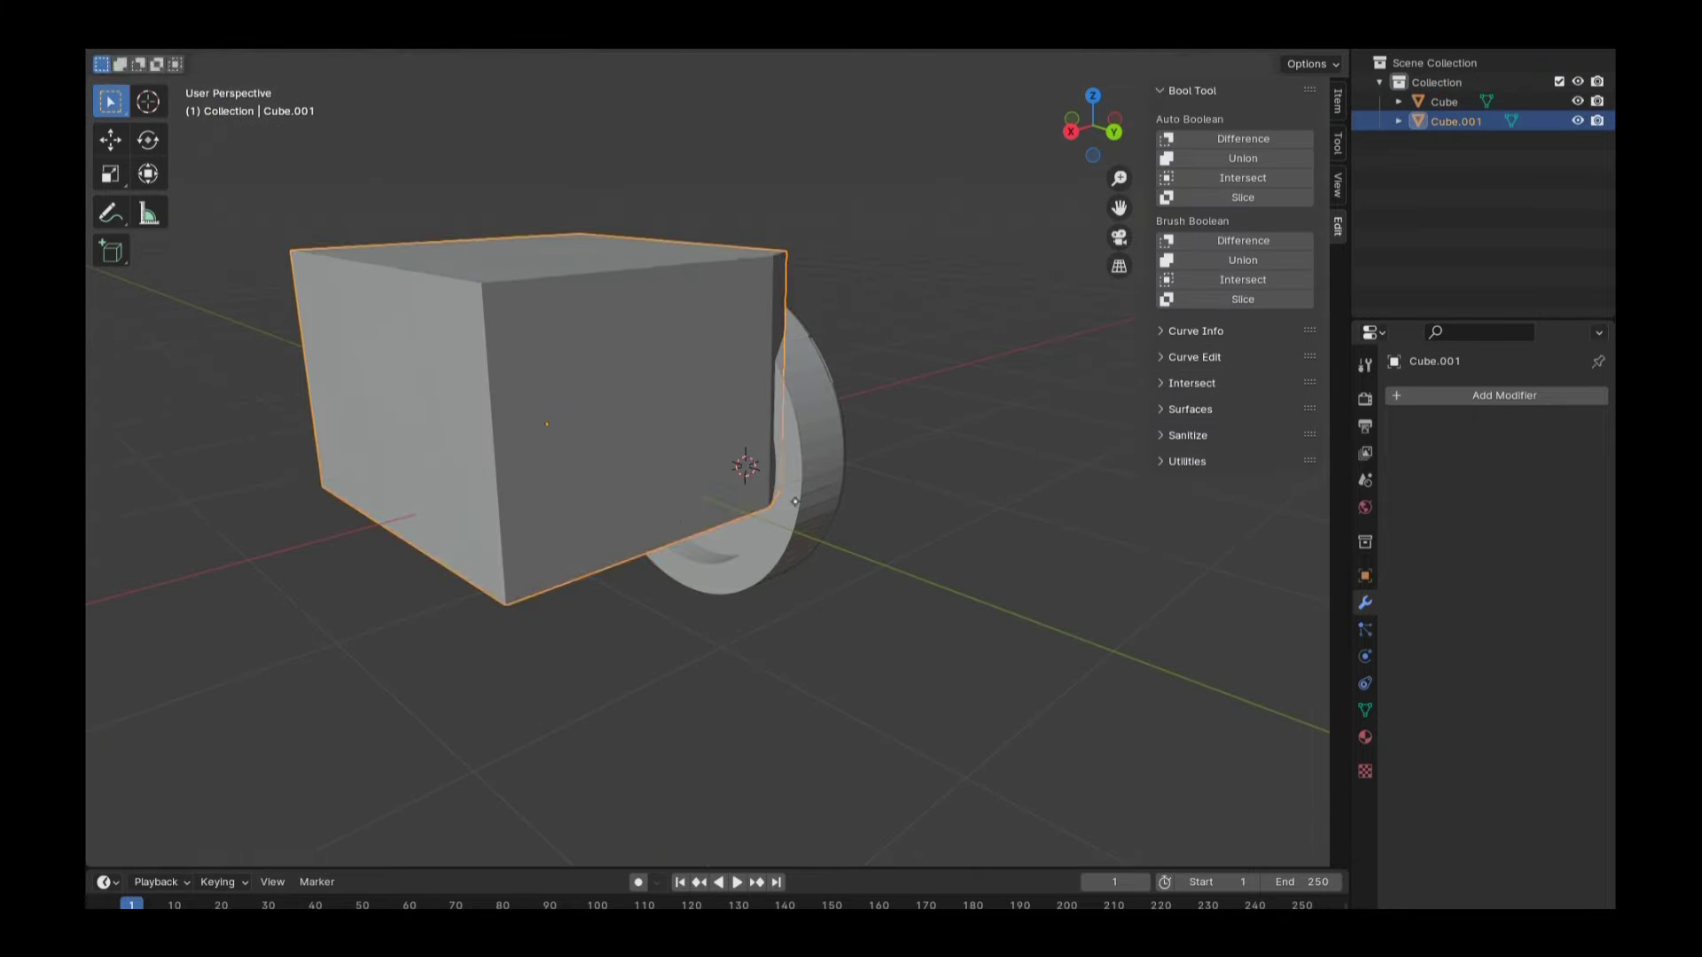
# Adjust the cutter cube's position along Z and check the result in object mode
pyautogui.press('g')
pyautogui.press('z')
pyautogui.click(794, 501)
pyautogui.click(367, 782)
pyautogui.write('-')
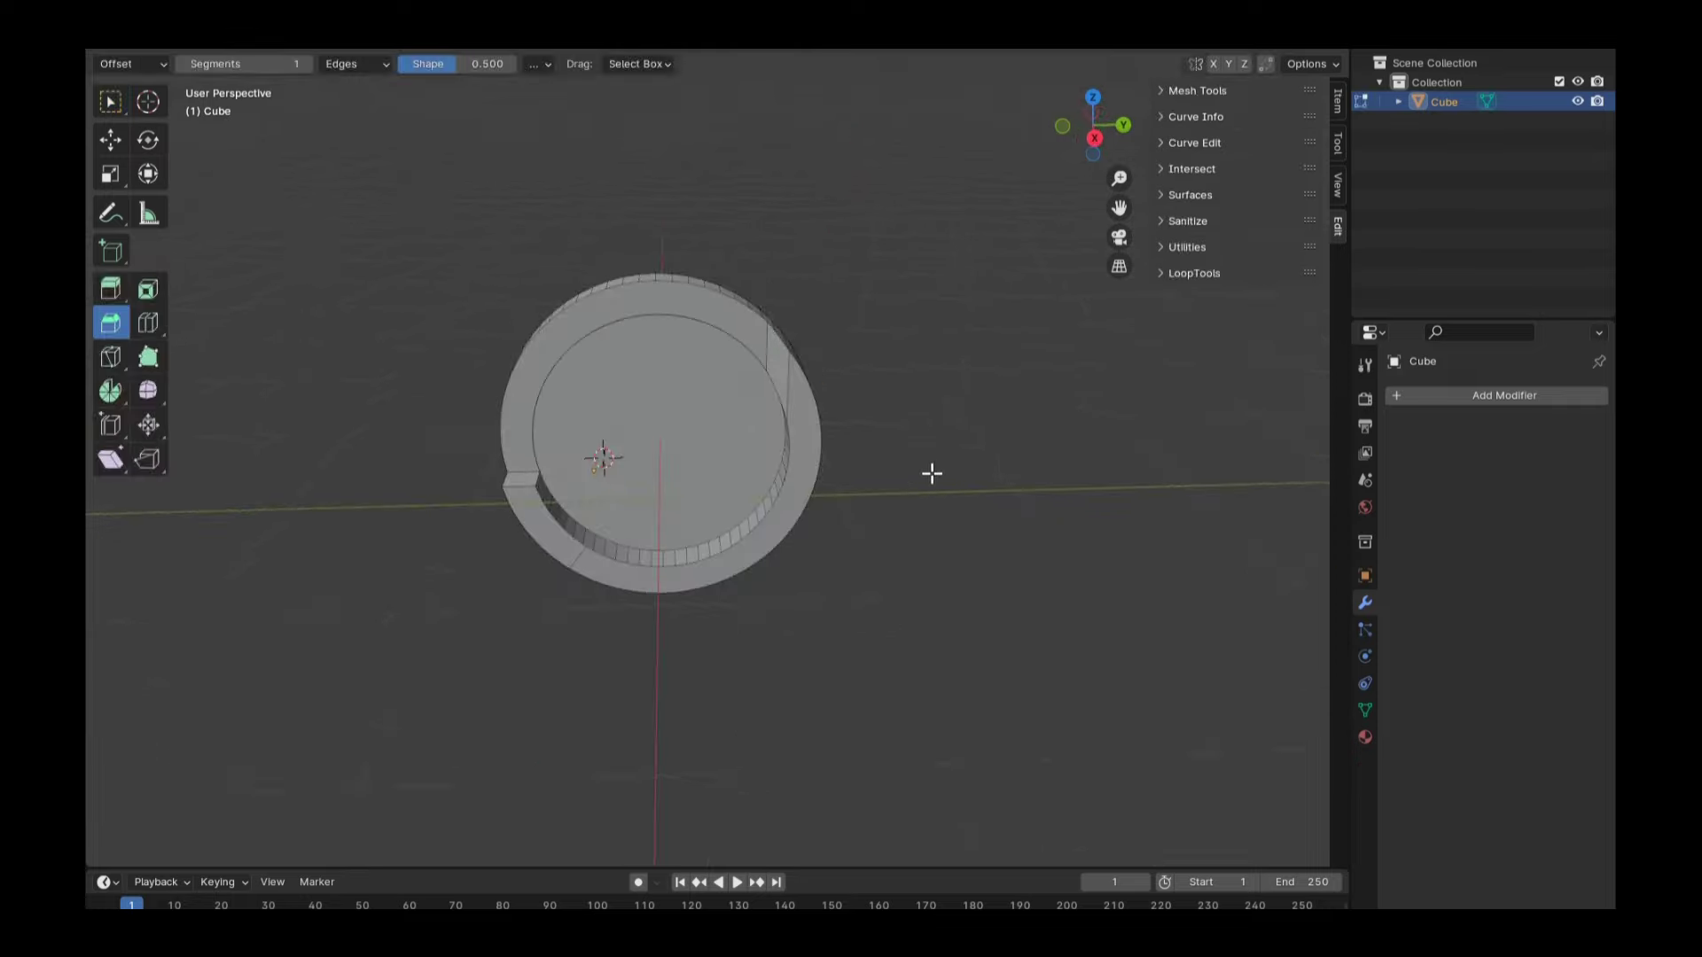
pyautogui.write('gz')
pyautogui.click(743, 475)
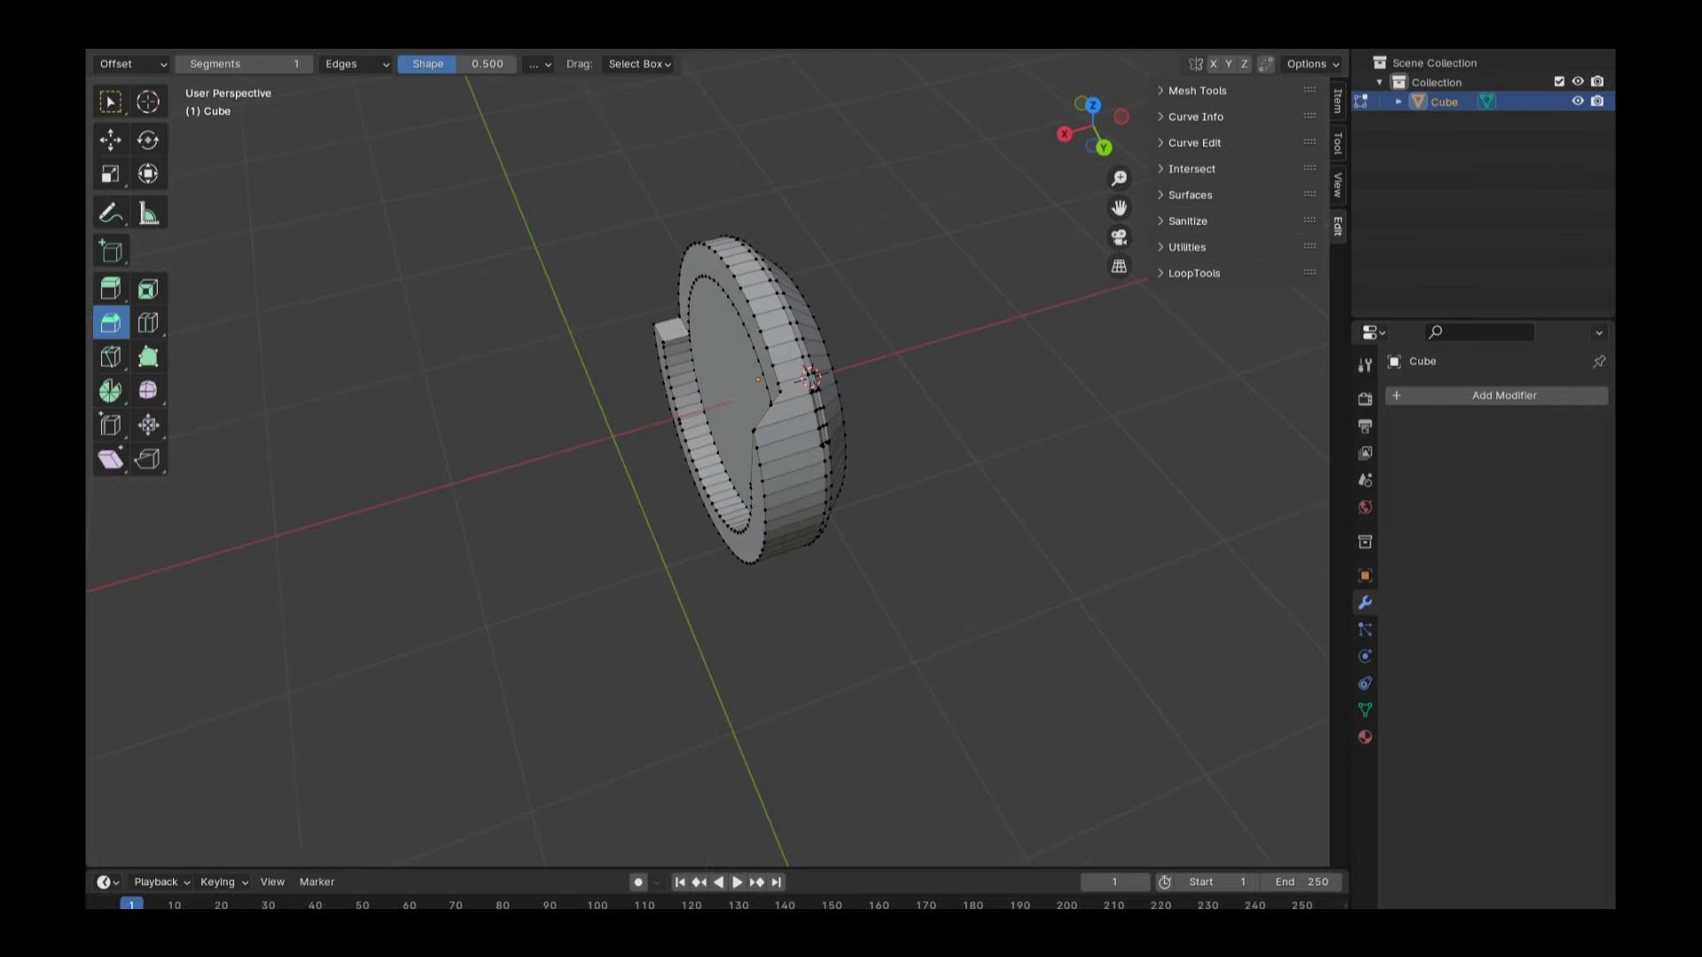
pyautogui.press('Tab')
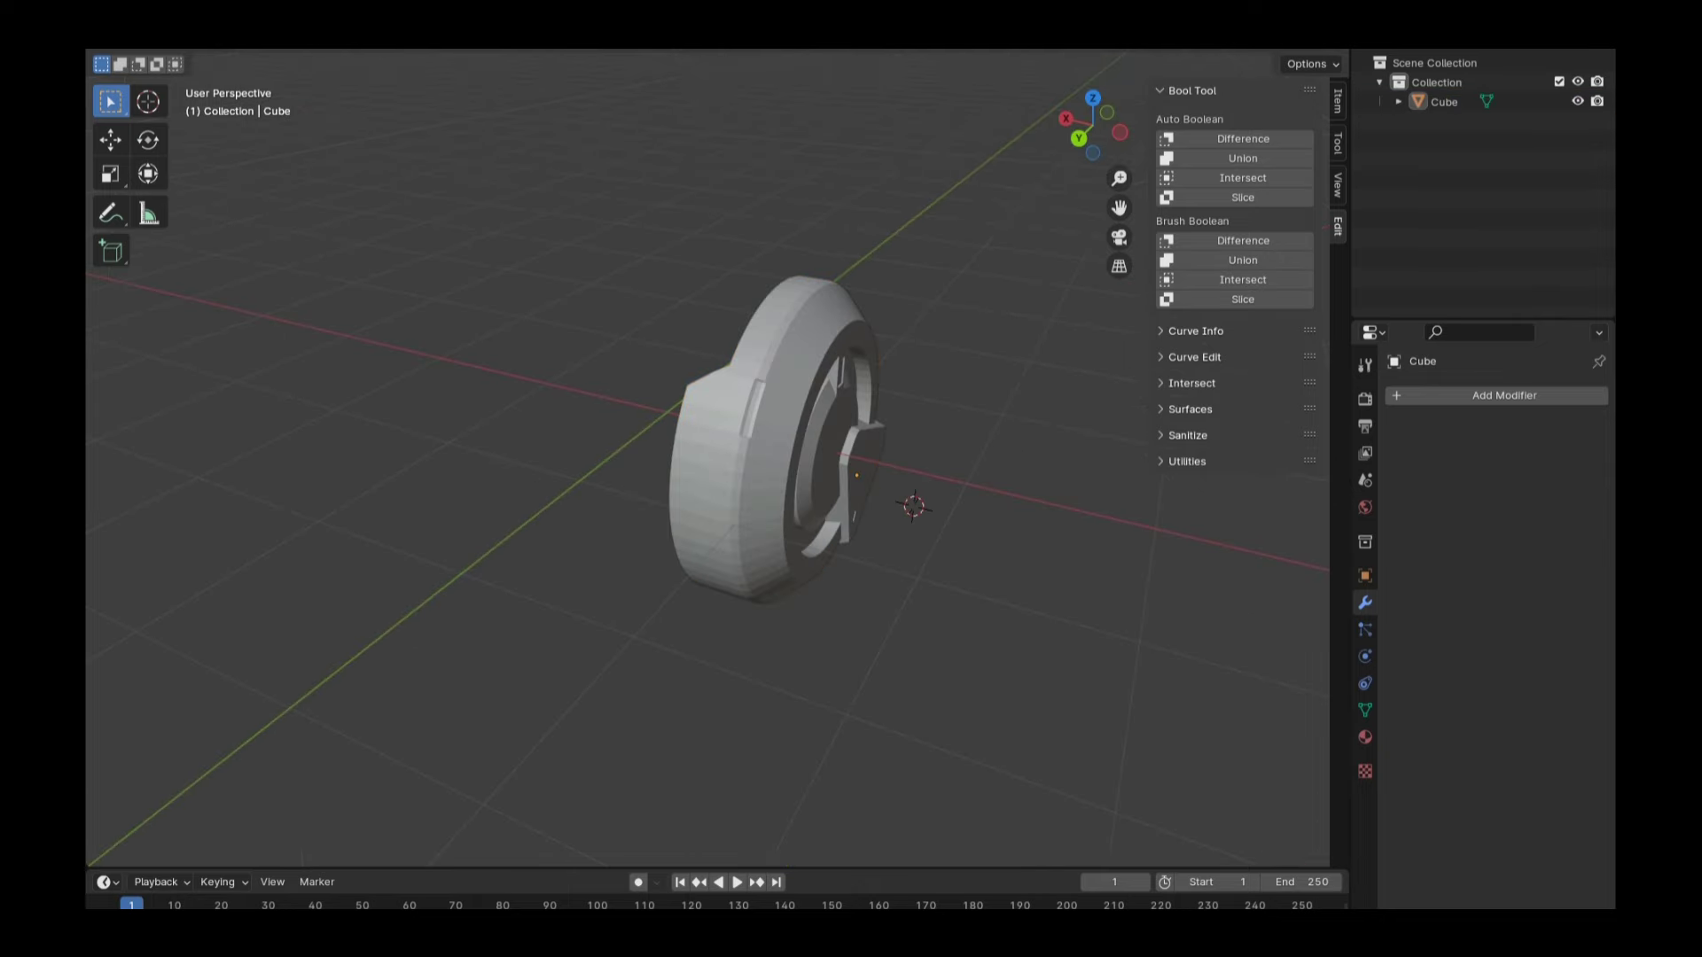
# Insert a new edge loop across the wheel rim beside the bracket
pyautogui.press('Tab')
pyautogui.scroll(3, 709, 461)
pyautogui.scroll(4, 709, 461)
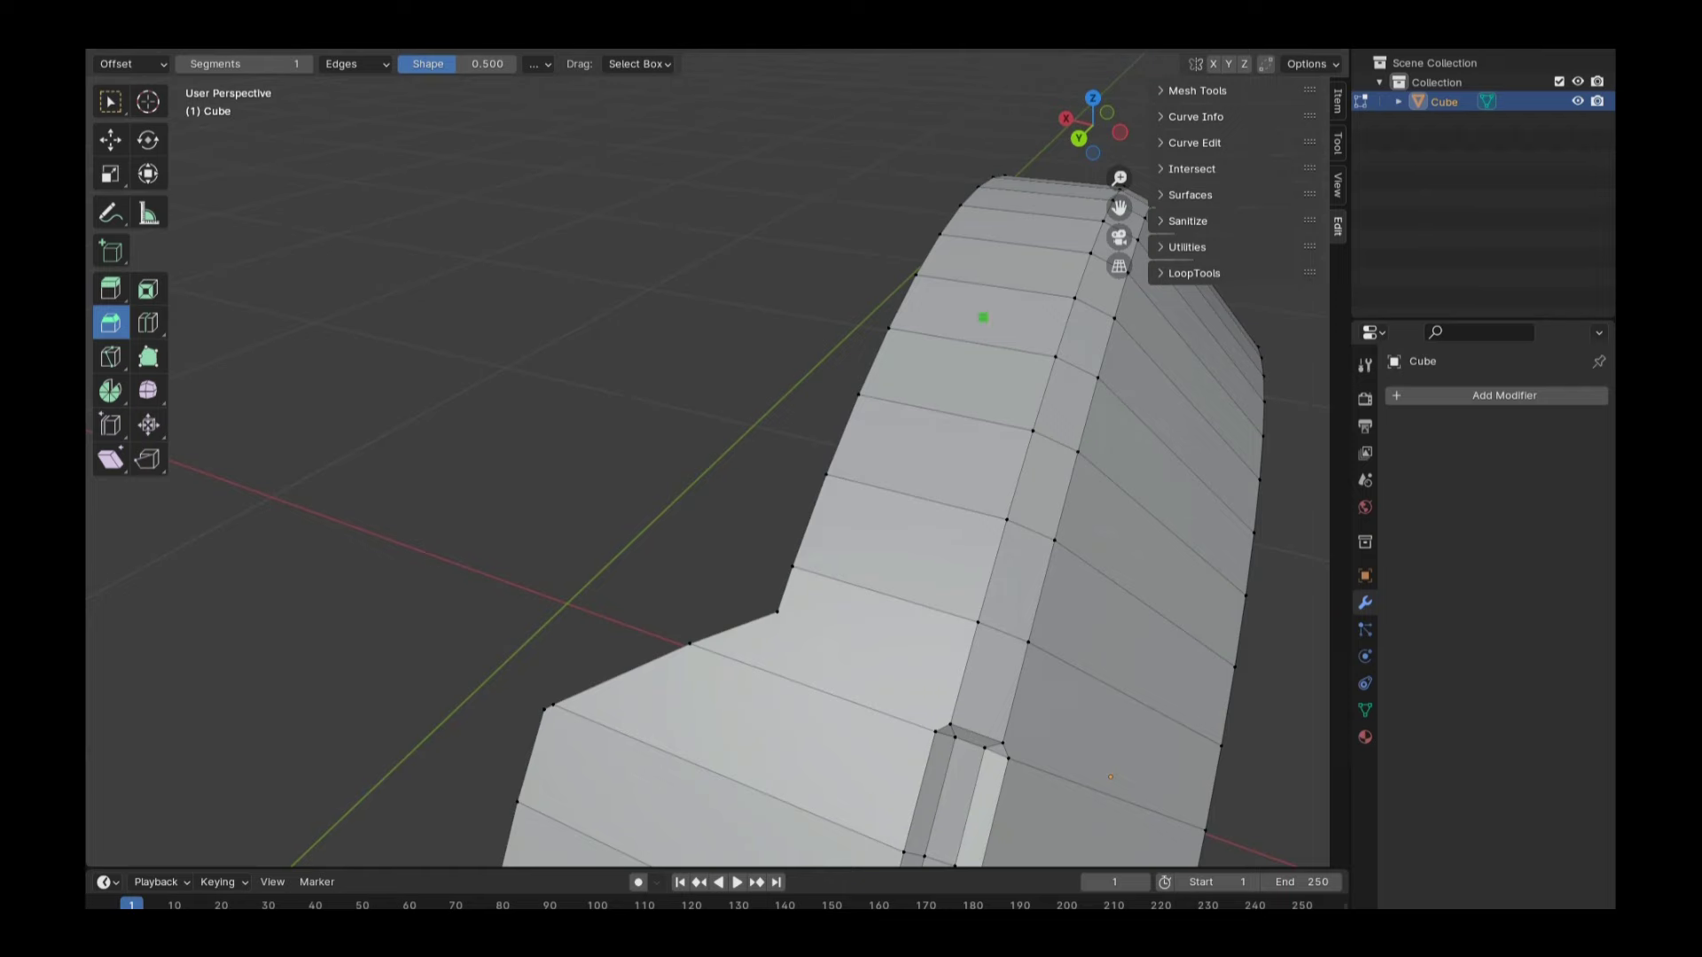
pyautogui.click(984, 665)
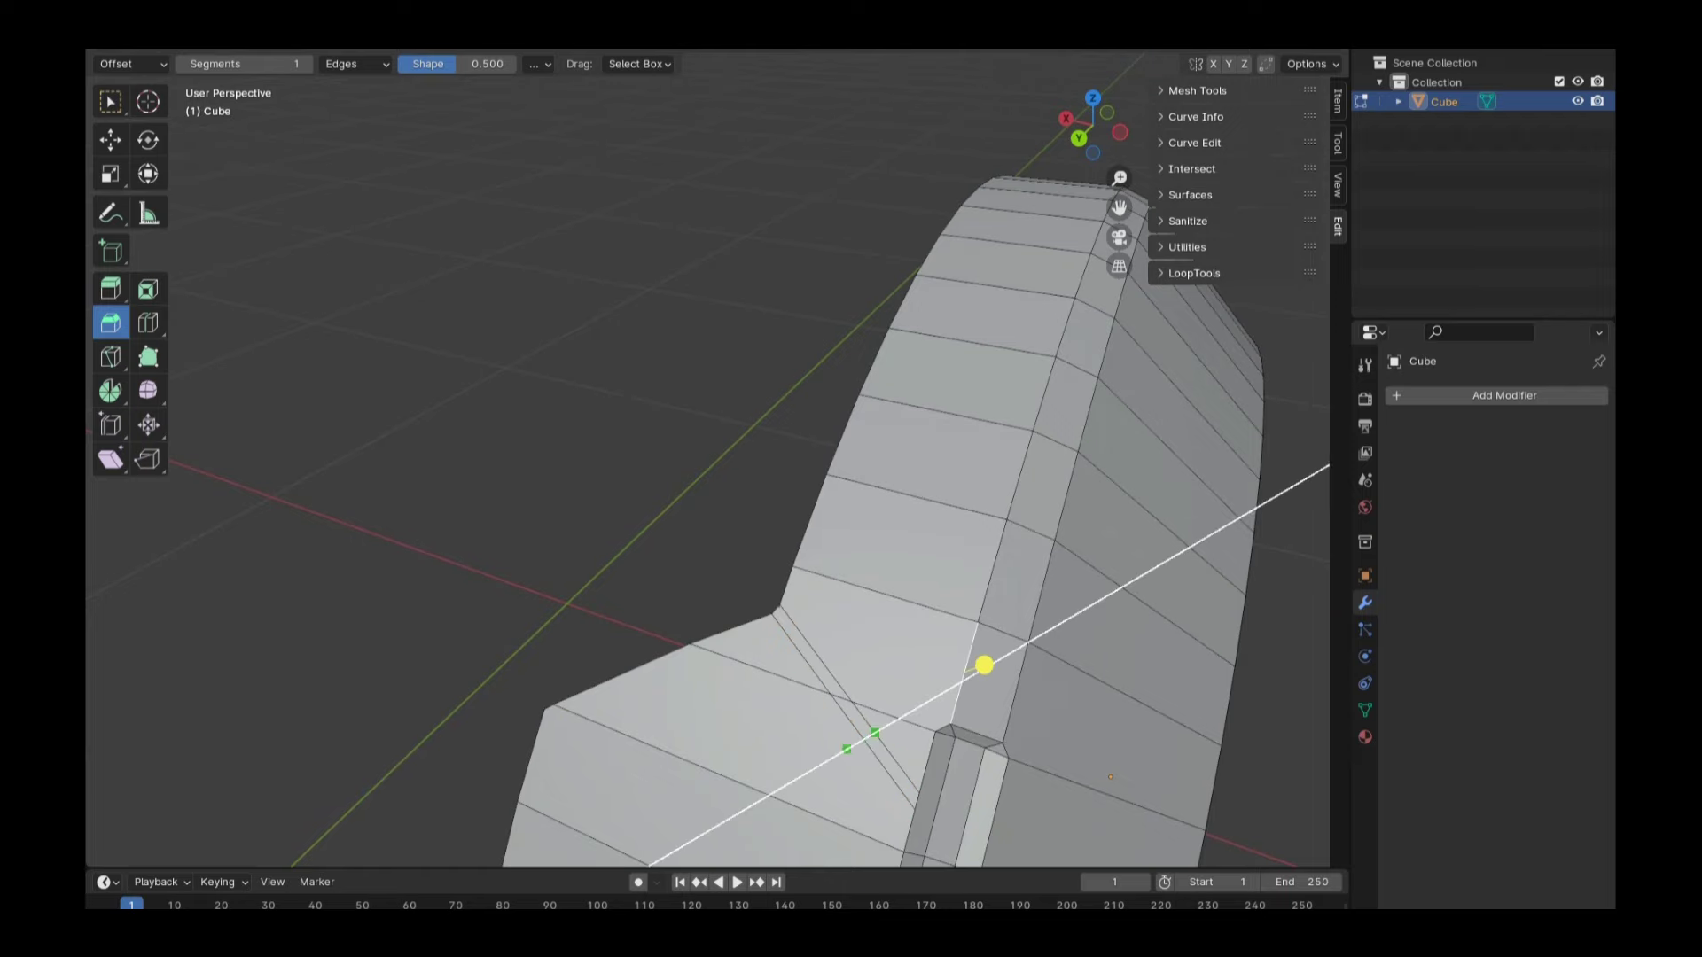
# Extrude the ring's inner face 0.25 m inward, then return to Select Box
pyautogui.moveTo(914, 706); pyautogui.dragTo(1002, 554, button='middle')
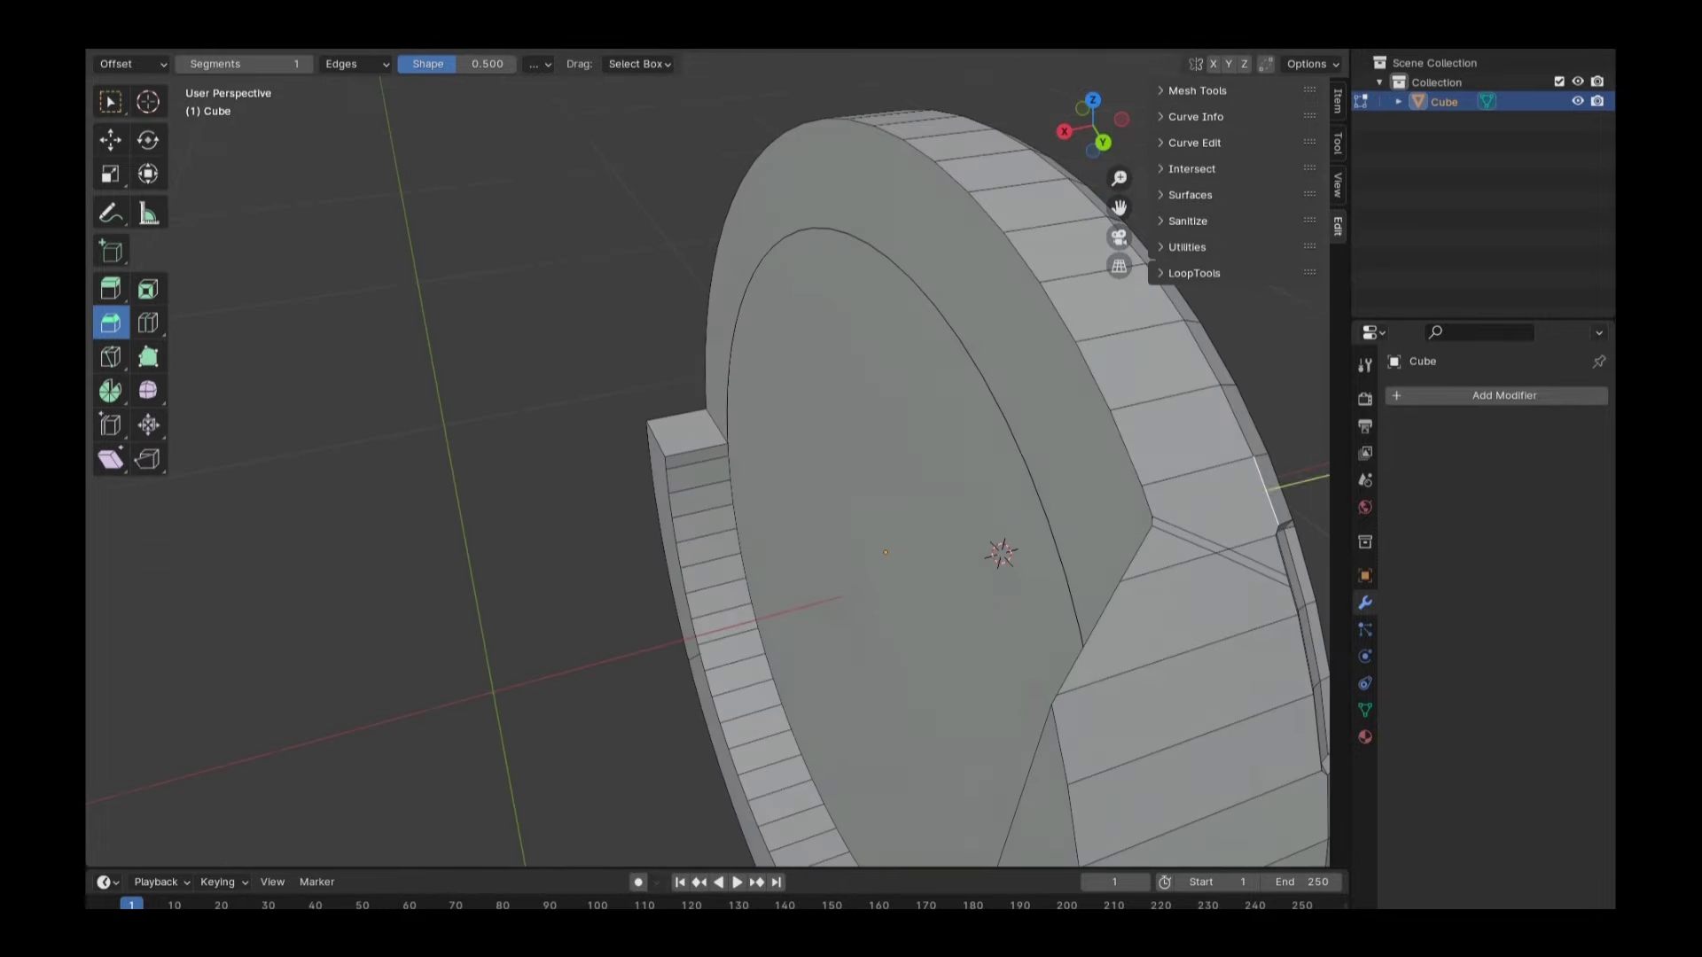
pyautogui.click(1002, 554)
pyautogui.press('e')
pyautogui.click(809, 600)
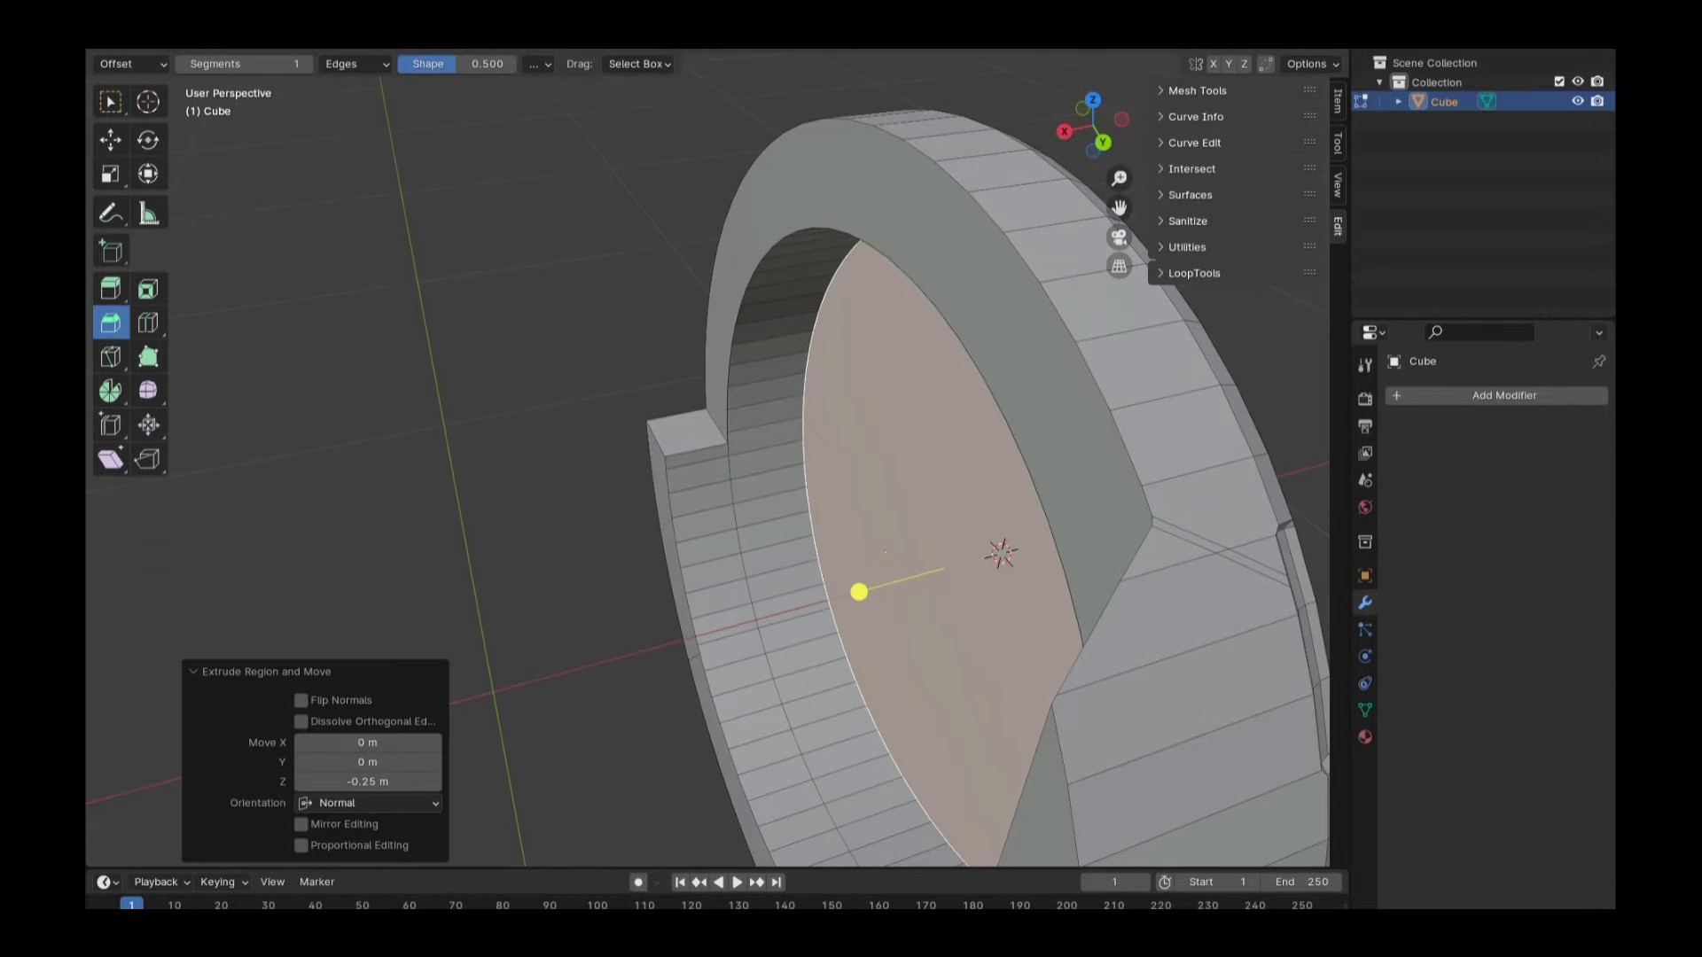
pyautogui.press('ctrl+KP_1')
pyautogui.moveTo(1002, 554); pyautogui.dragTo(1120, 576, button='middle')
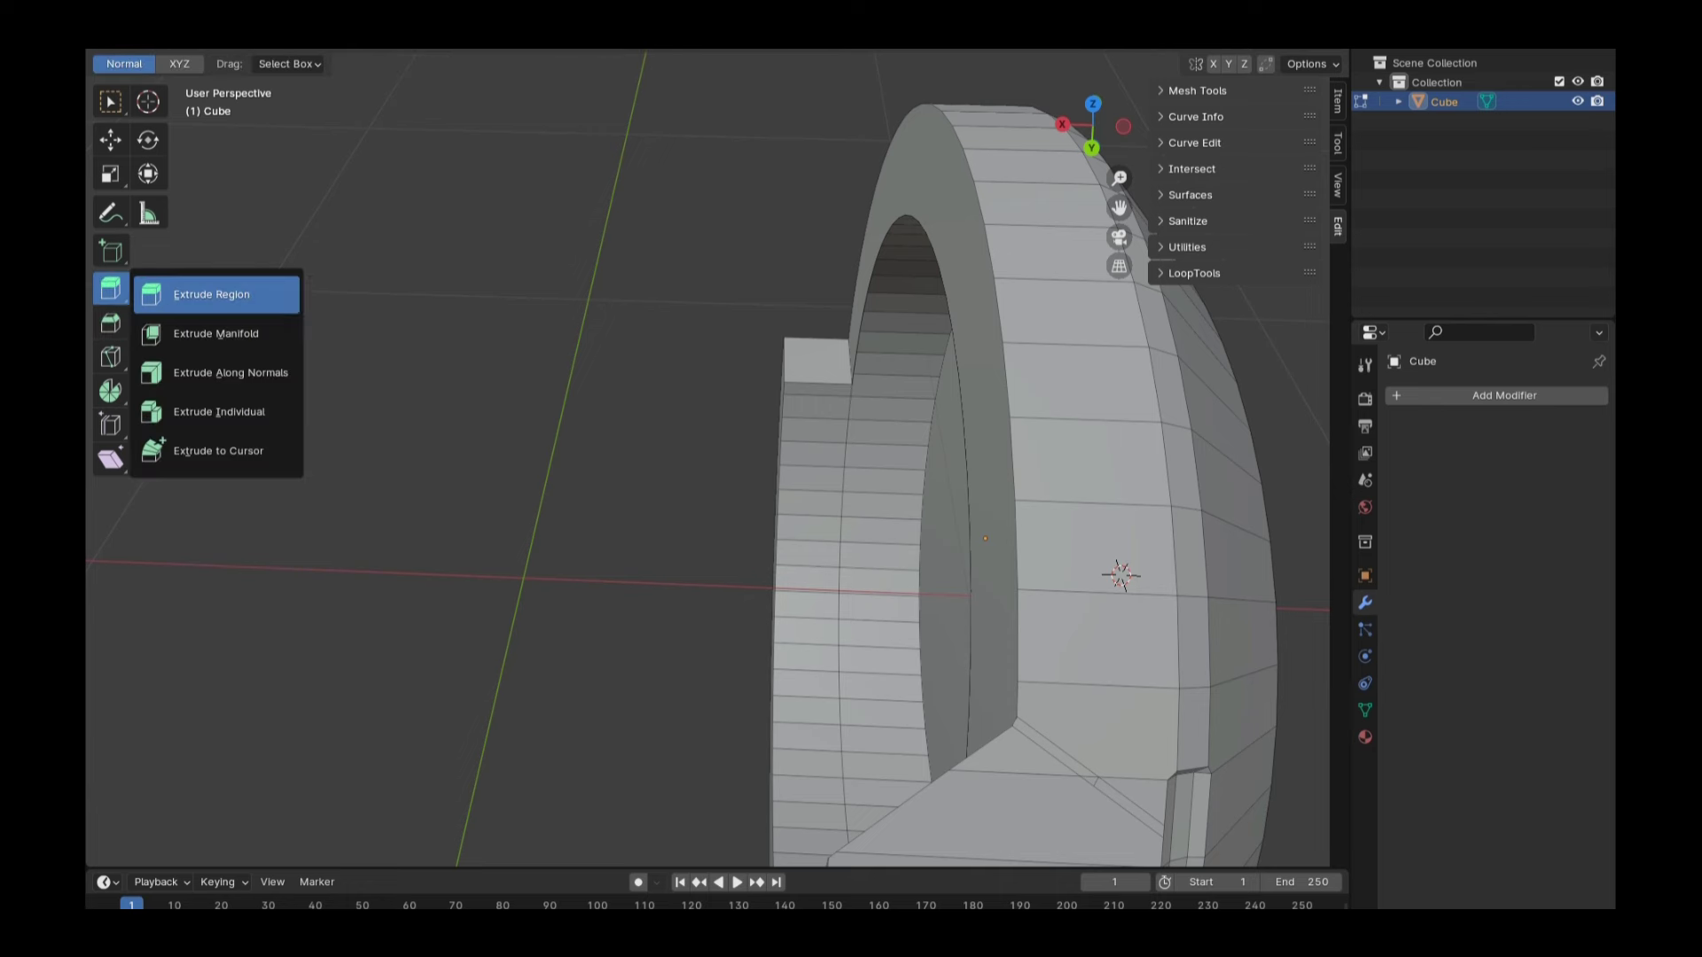
pyautogui.click(110, 101)
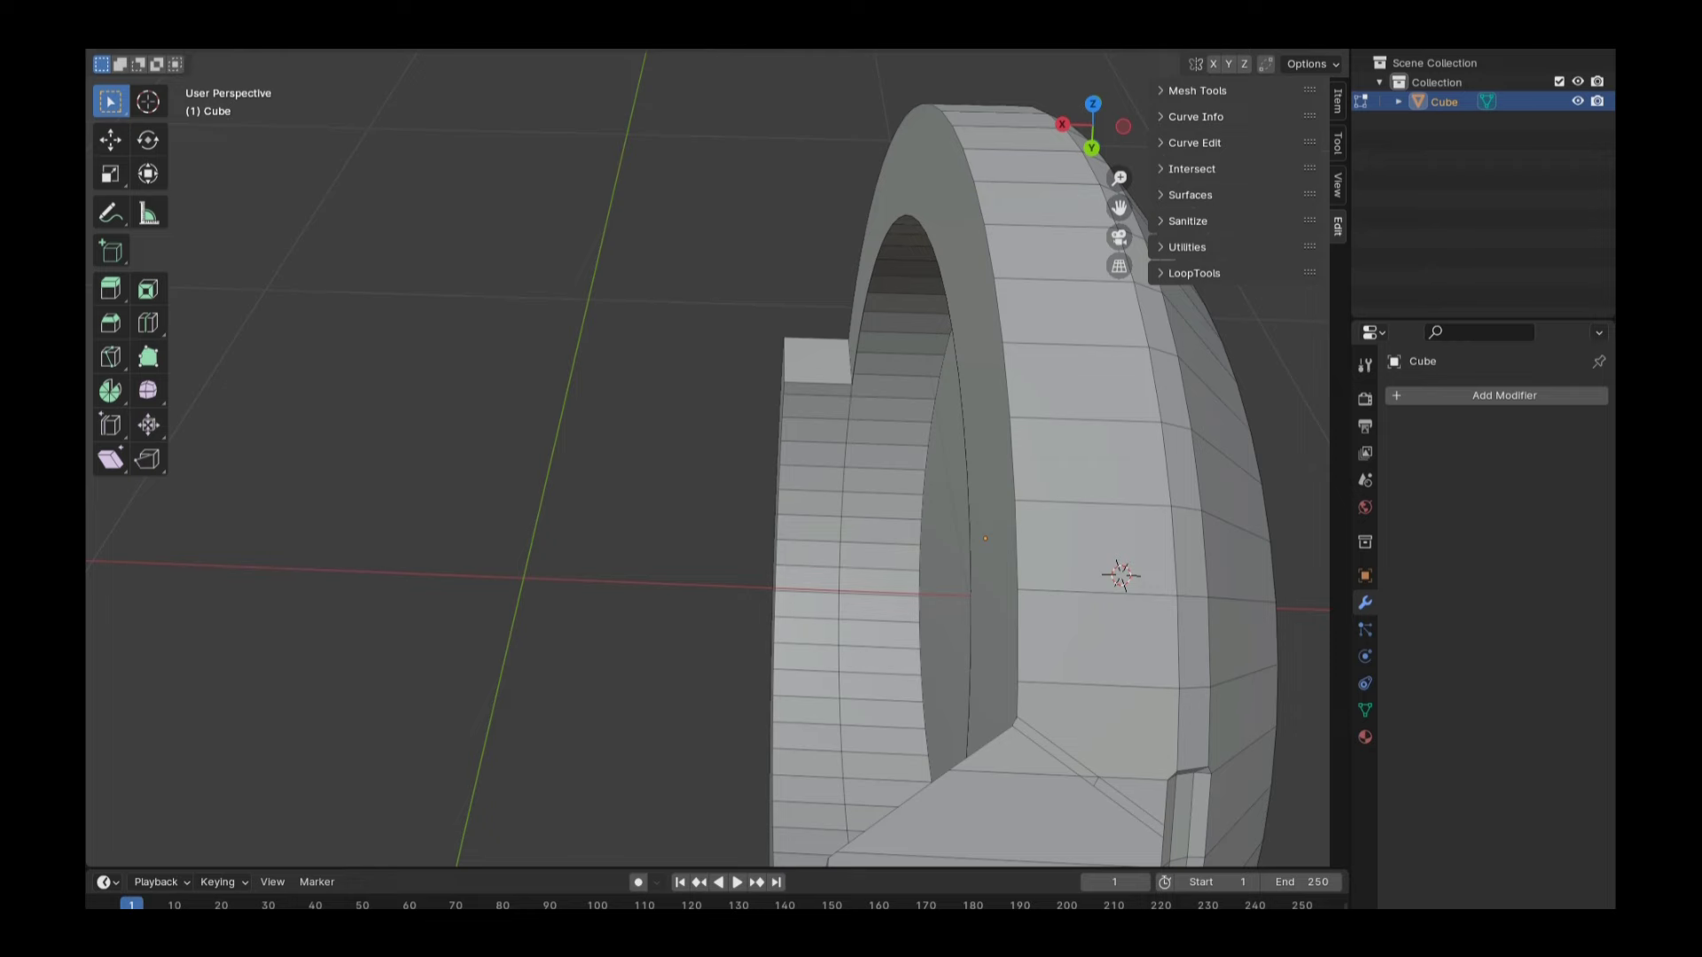
pyautogui.moveTo(1120, 178); pyautogui.dragTo(1120, 142)
pyautogui.moveTo(975, 532); pyautogui.dragTo(939, 532, button='middle')
# Extrude a fin from a rim edge and inspect it as a plank
pyautogui.click(931, 576)
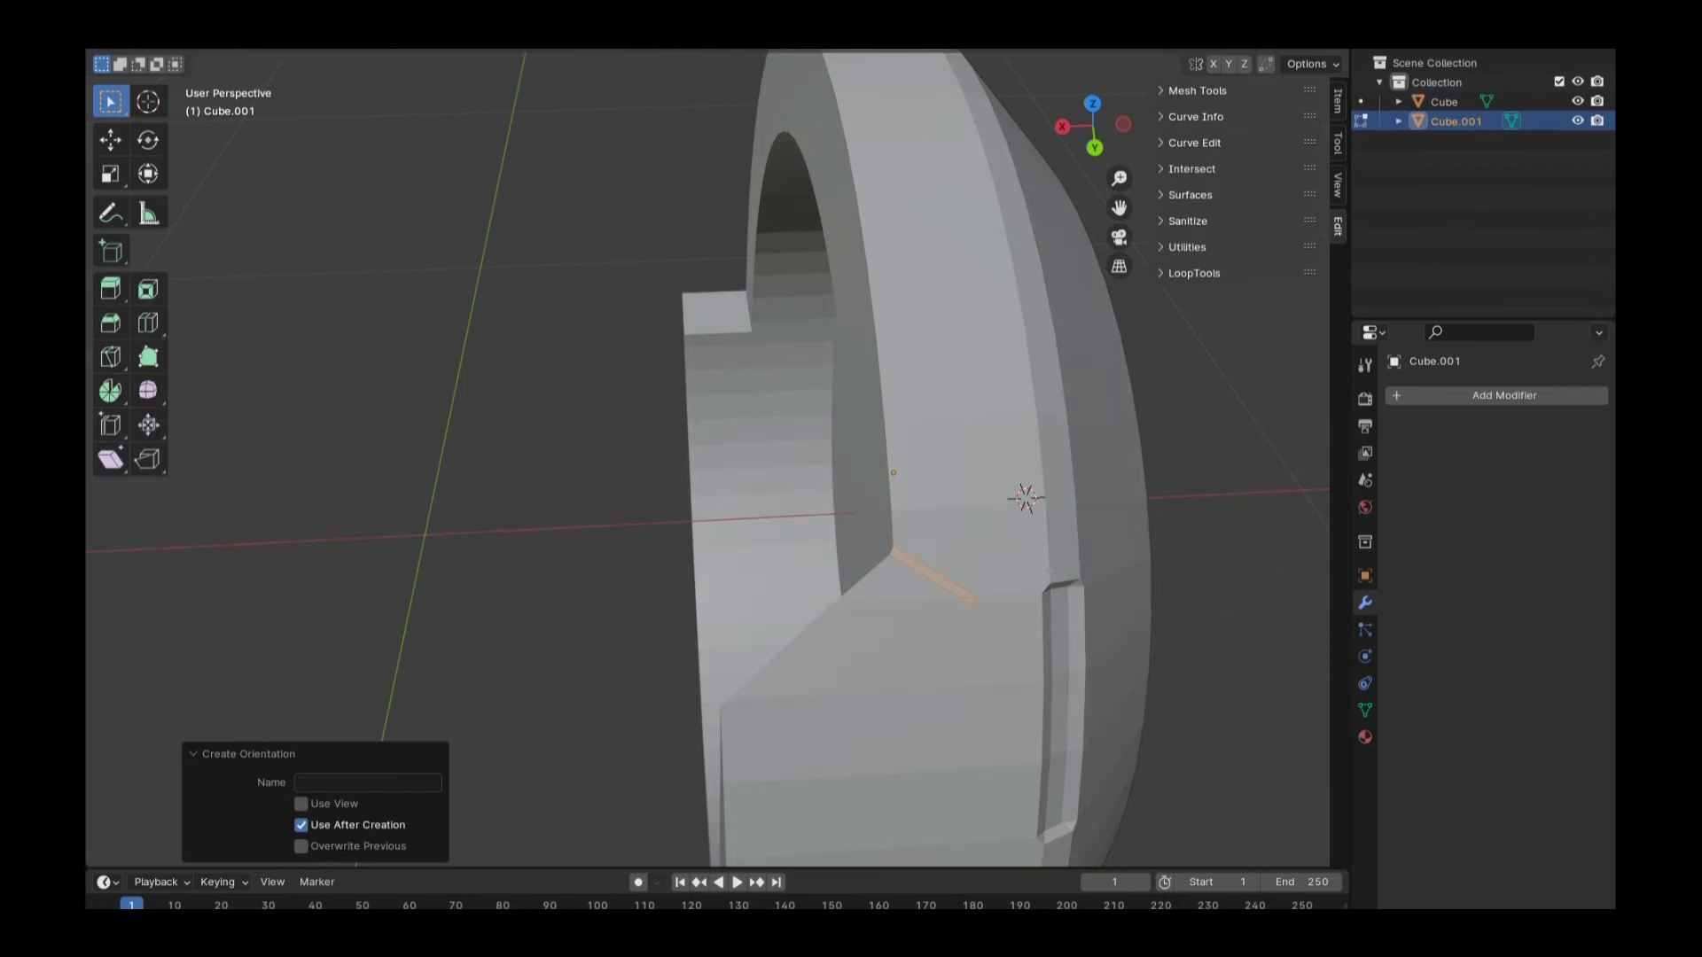
pyautogui.press('e')
pyautogui.press('Return')
pyautogui.moveTo(887, 531)
pyautogui.mouseDown(button='middle')
pyautogui.moveTo(939, 532)
pyautogui.moveTo(887, 550)
pyautogui.moveTo(921, 567)
pyautogui.mouseUp(button='middle')
pyautogui.moveTo(1092, 125); pyautogui.dragTo(1099, 133)
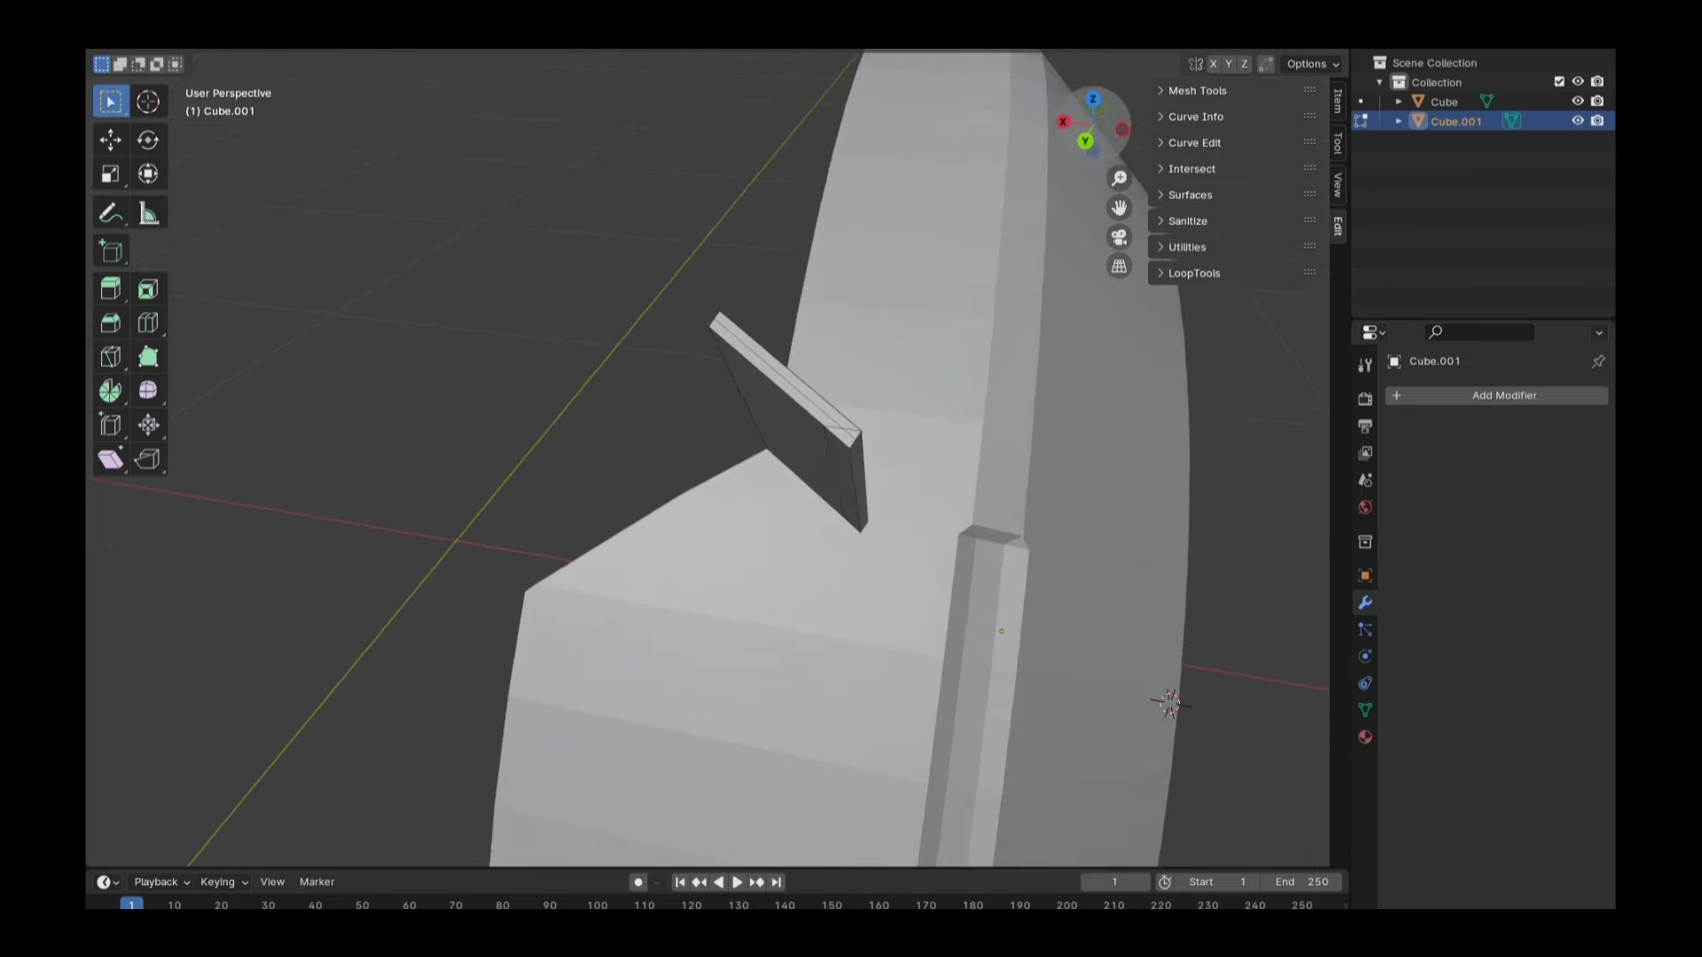
pyautogui.scroll(2, 709, 461)
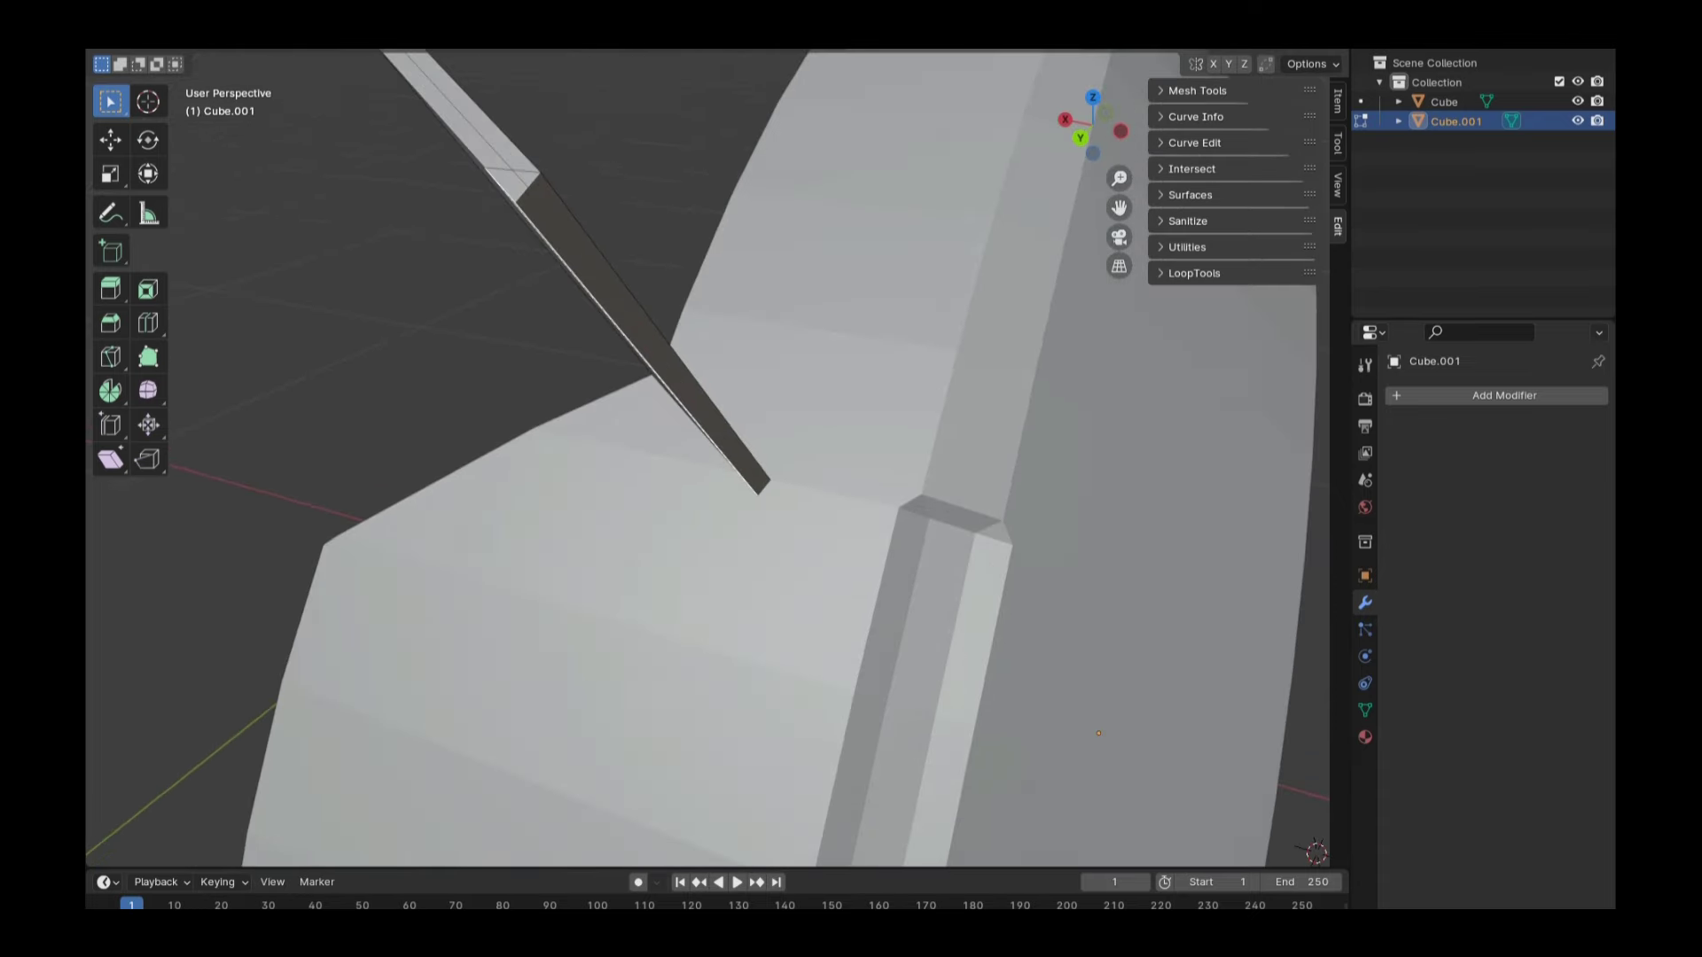
pyautogui.moveTo(887, 443); pyautogui.dragTo(940, 460, button='middle')
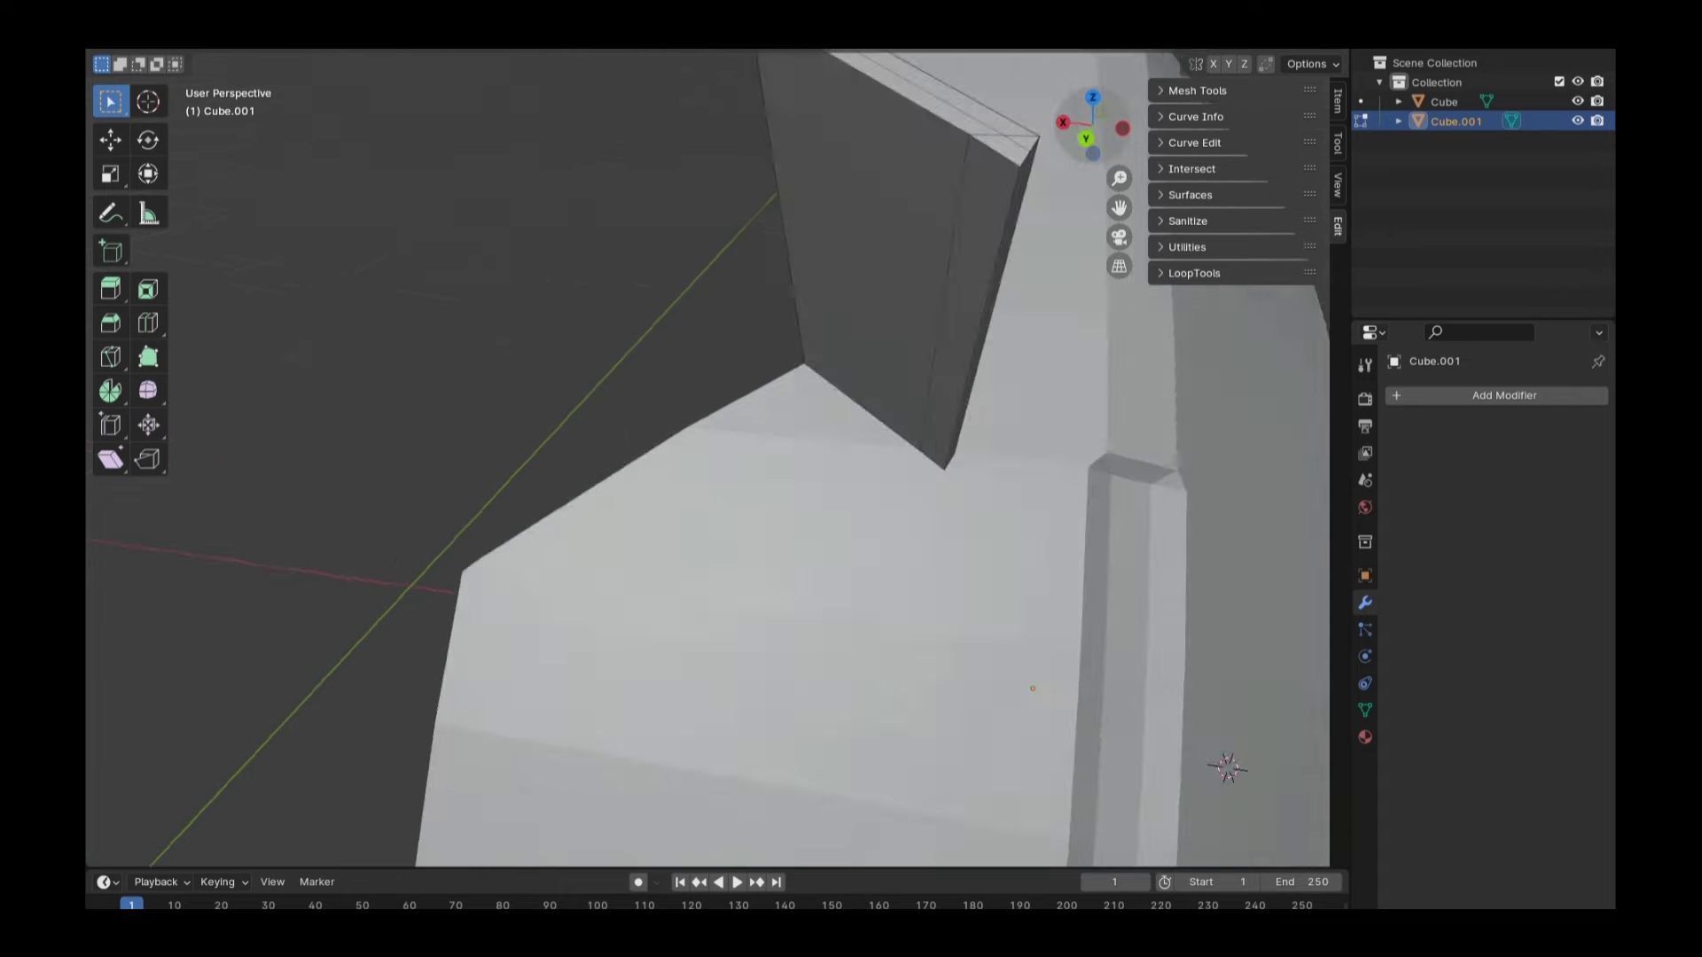
# Slide edges along the fin, adjusting the slide factor
pyautogui.hotkey('ctrl', 'e')
pyautogui.click(710, 536)
pyautogui.press('g')
pyautogui.press('g')
pyautogui.click(880, 379)
pyautogui.doubleClick(355, 739)
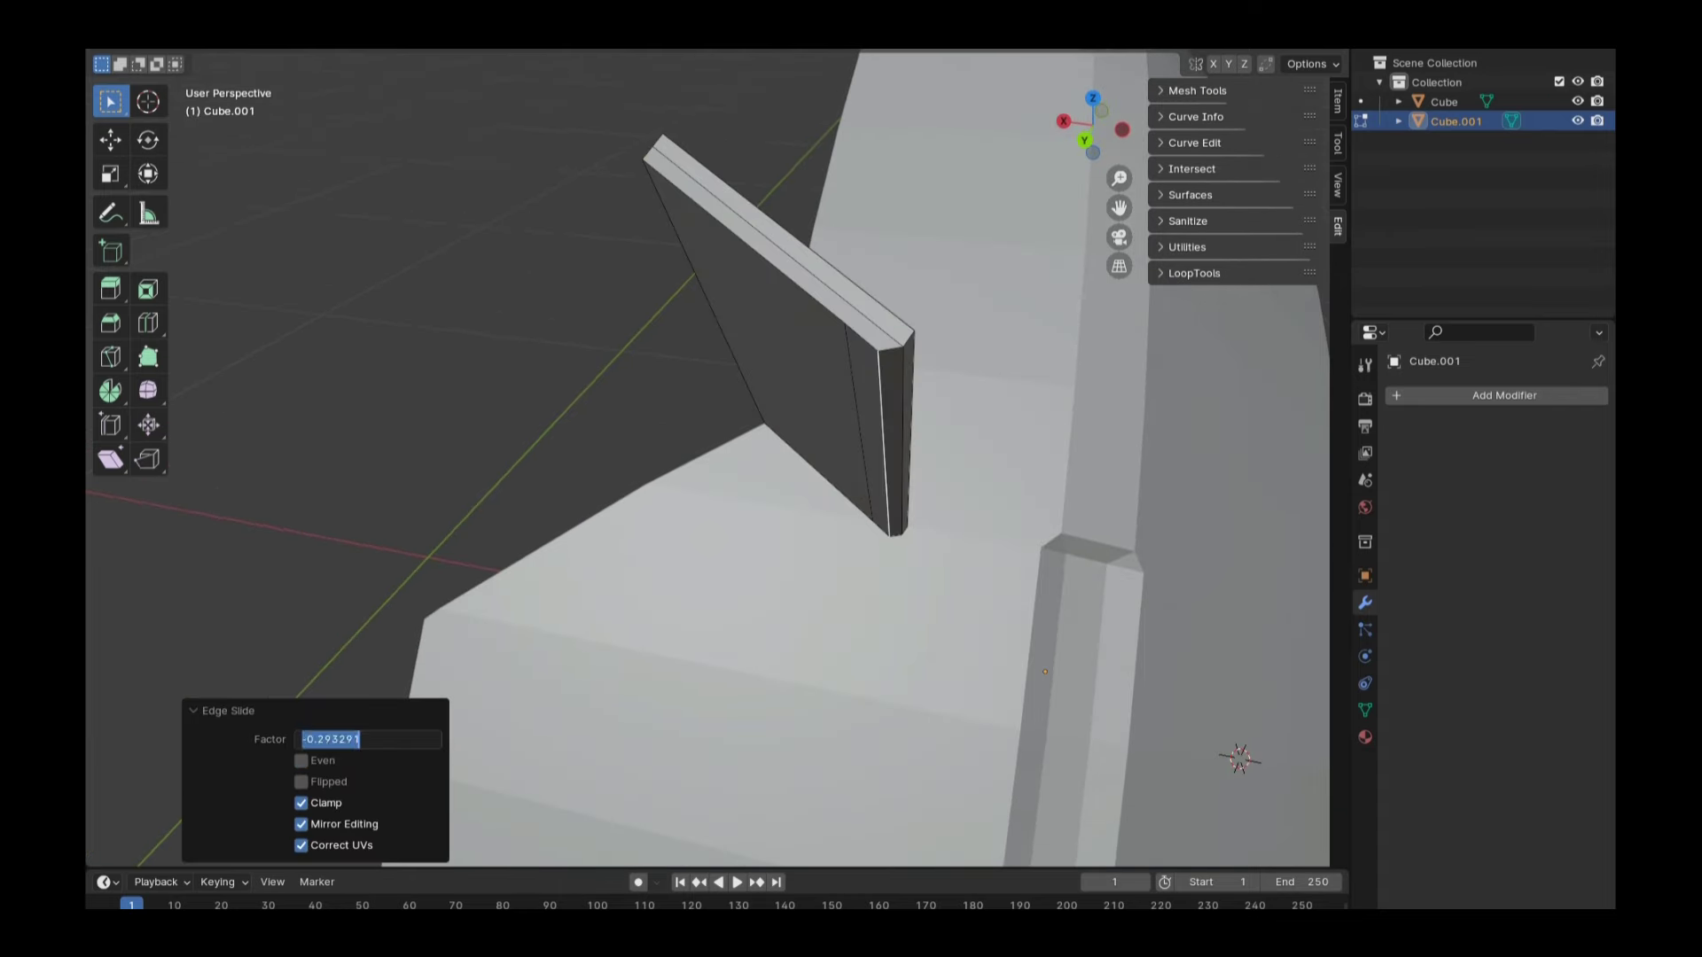
pyautogui.press('g')
pyautogui.press('g')
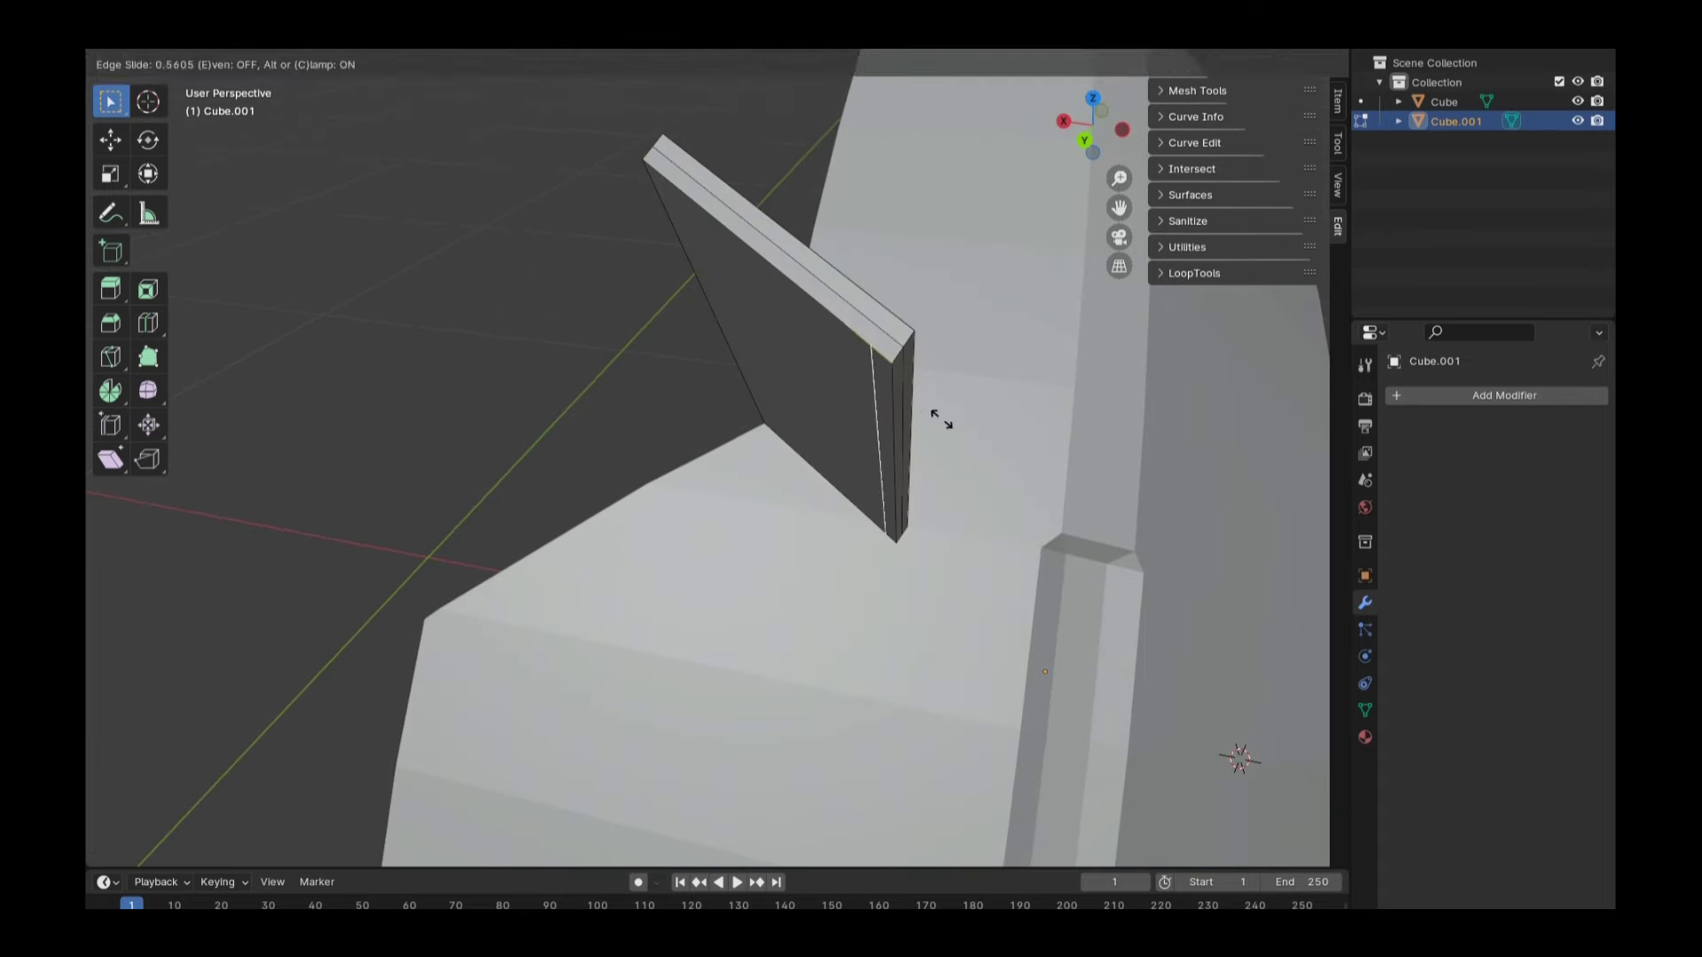
pyautogui.click(941, 419)
pyautogui.moveTo(975, 354); pyautogui.dragTo(1086, 155, button='middle')
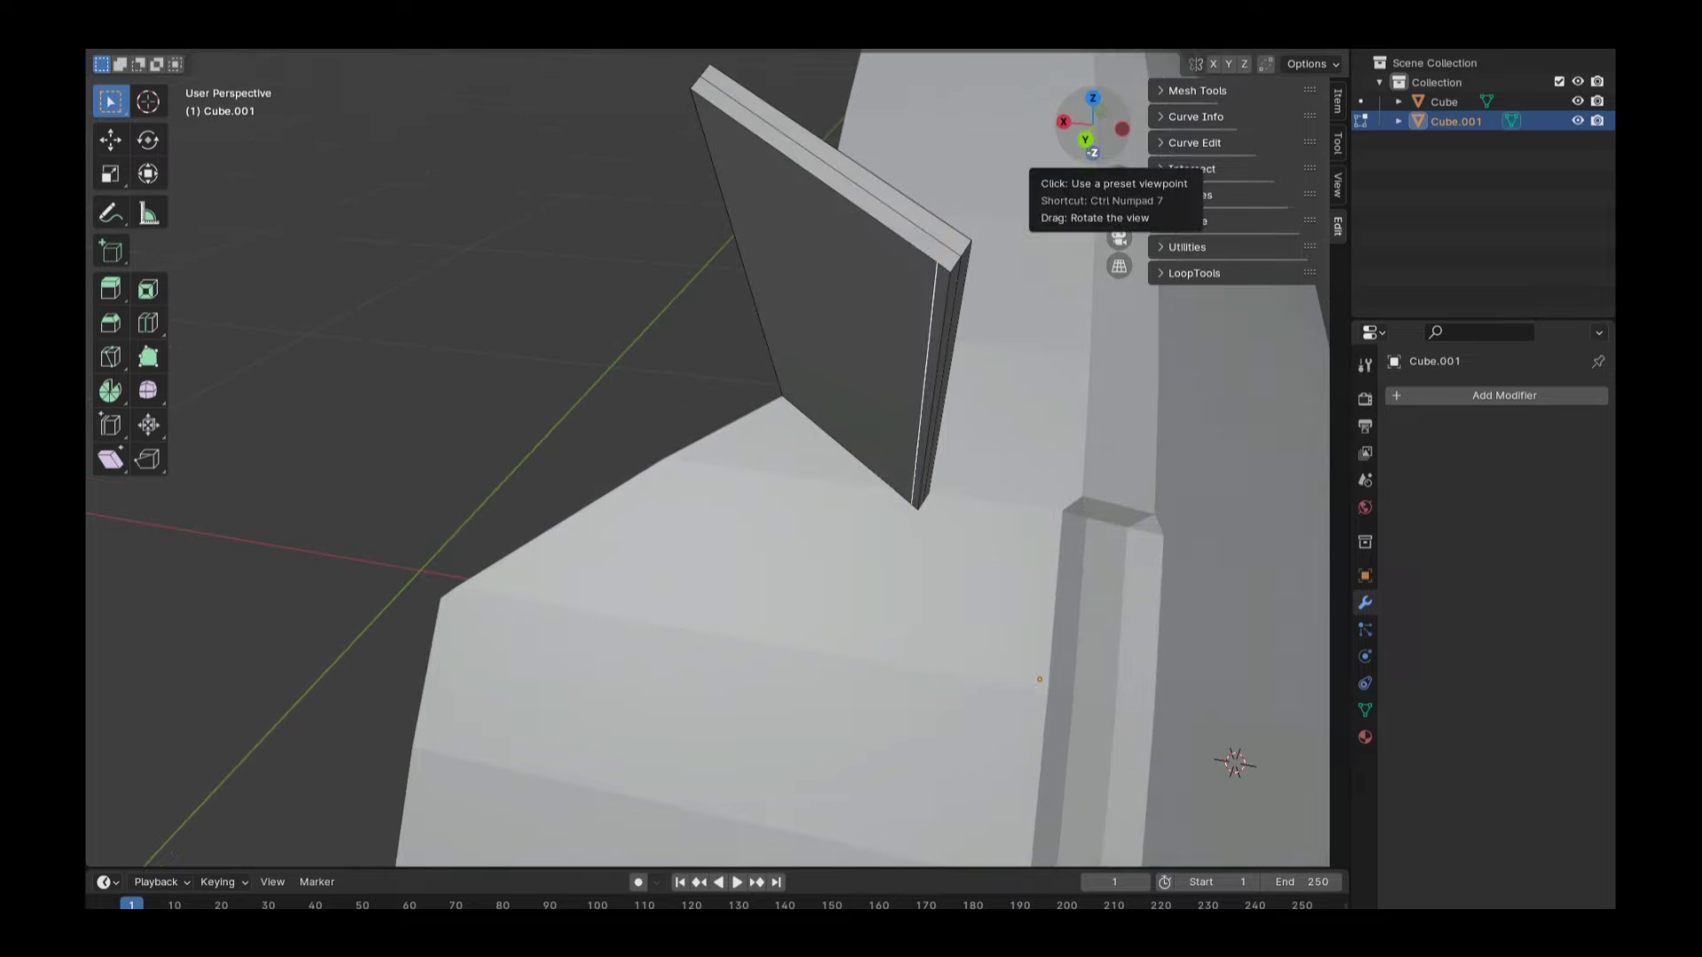
# Dissolve the slid edge loop and add a new loop cut across the fin
pyautogui.press('x')
pyautogui.click(886, 266)
pyautogui.click(842, 292)
pyautogui.moveTo(842, 292)
pyautogui.mouseDown(button='middle')
pyautogui.moveTo(797, 373)
pyautogui.moveTo(1120, 513)
pyautogui.mouseUp(button='middle')
pyautogui.press('w')
pyautogui.click(808, 513)
# Merge the plank's vertices by distance and push it down into the tire
pyautogui.press('a')
pyautogui.press('m')
pyautogui.press('b')
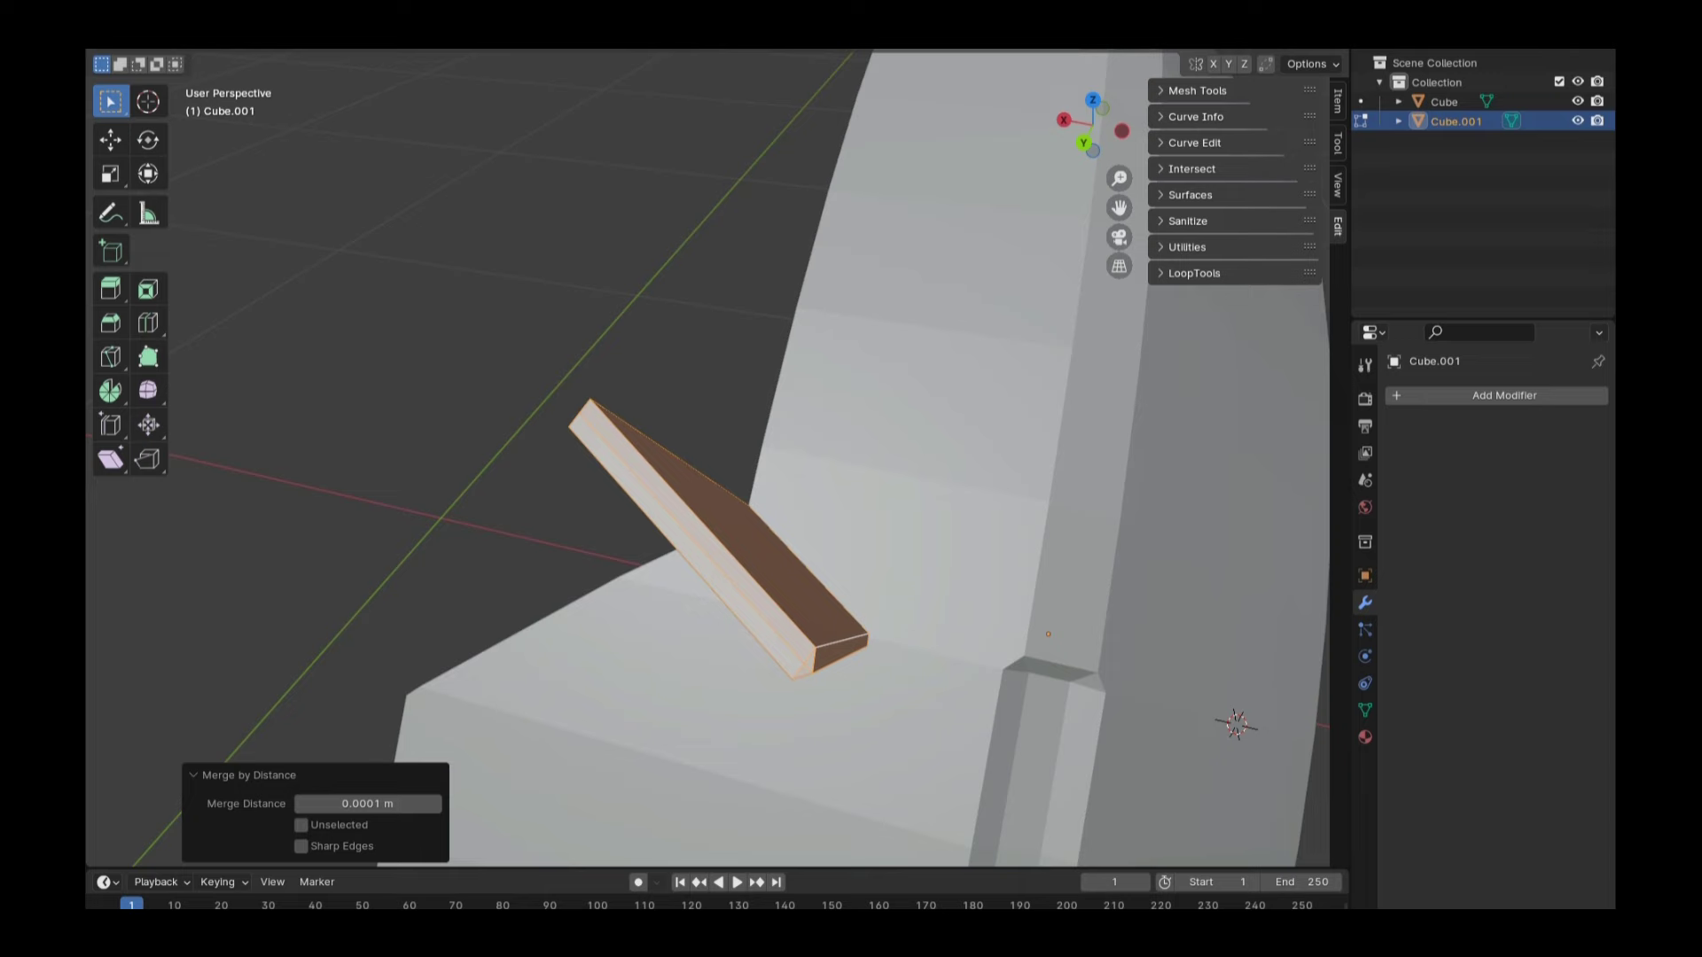
pyautogui.press('Tab')
pyautogui.press('g')
pyautogui.press('x')
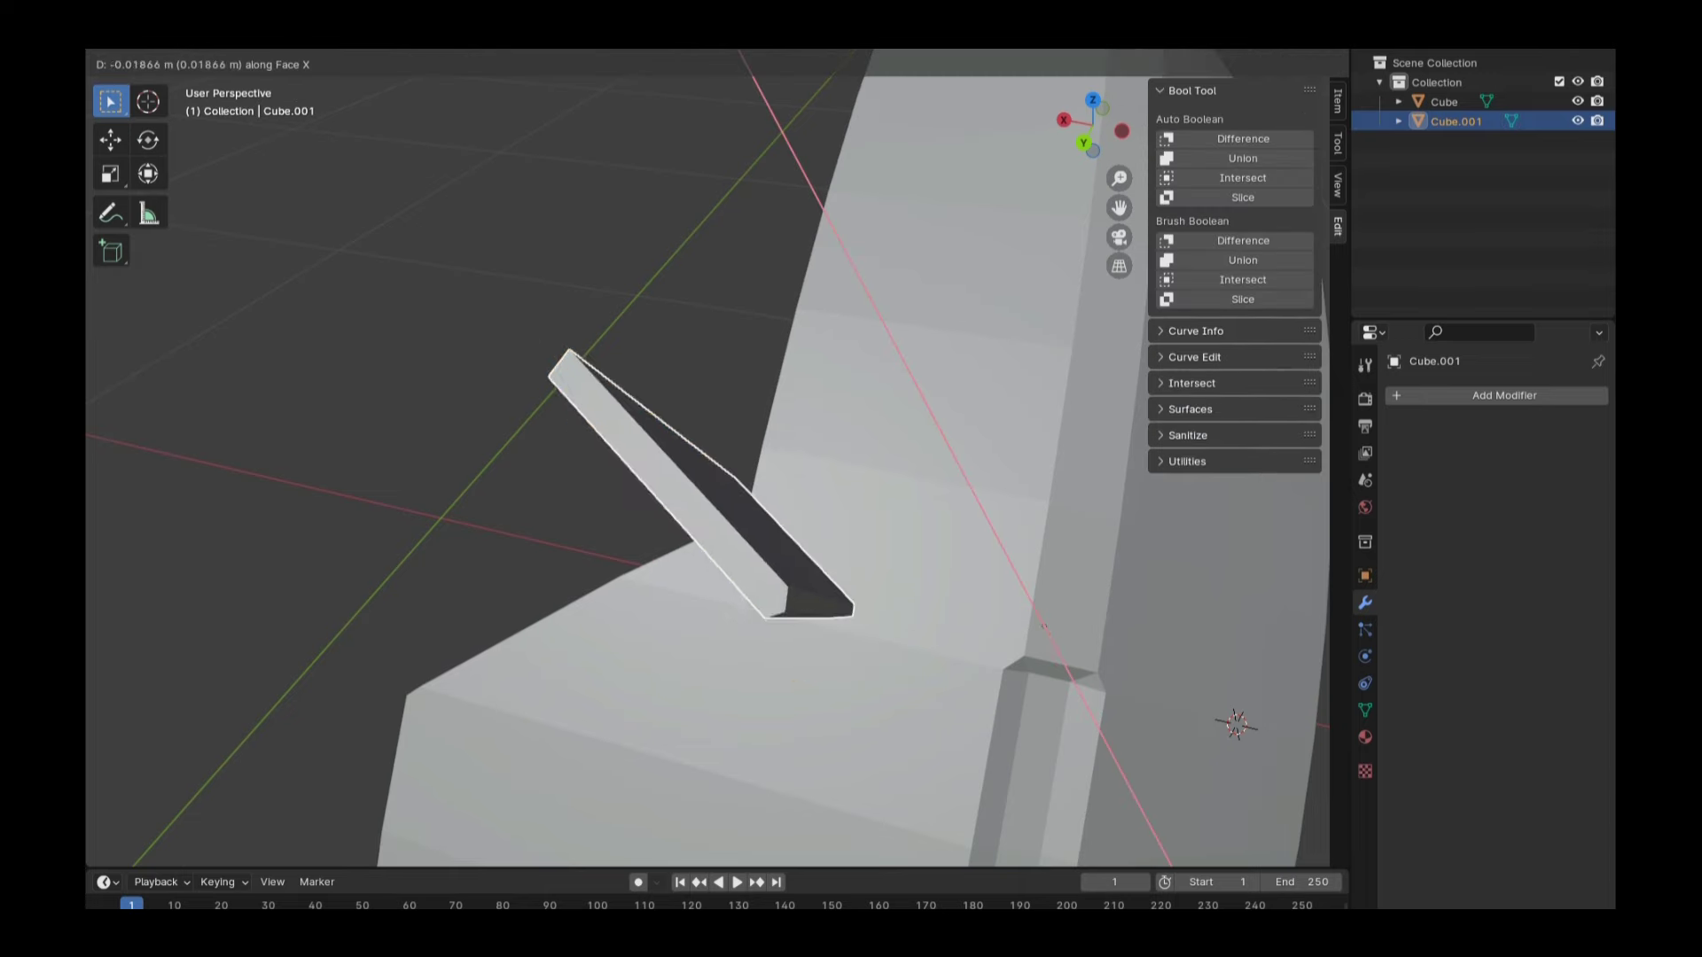
pyautogui.press('z')
pyautogui.press('Return')
pyautogui.press('Home')
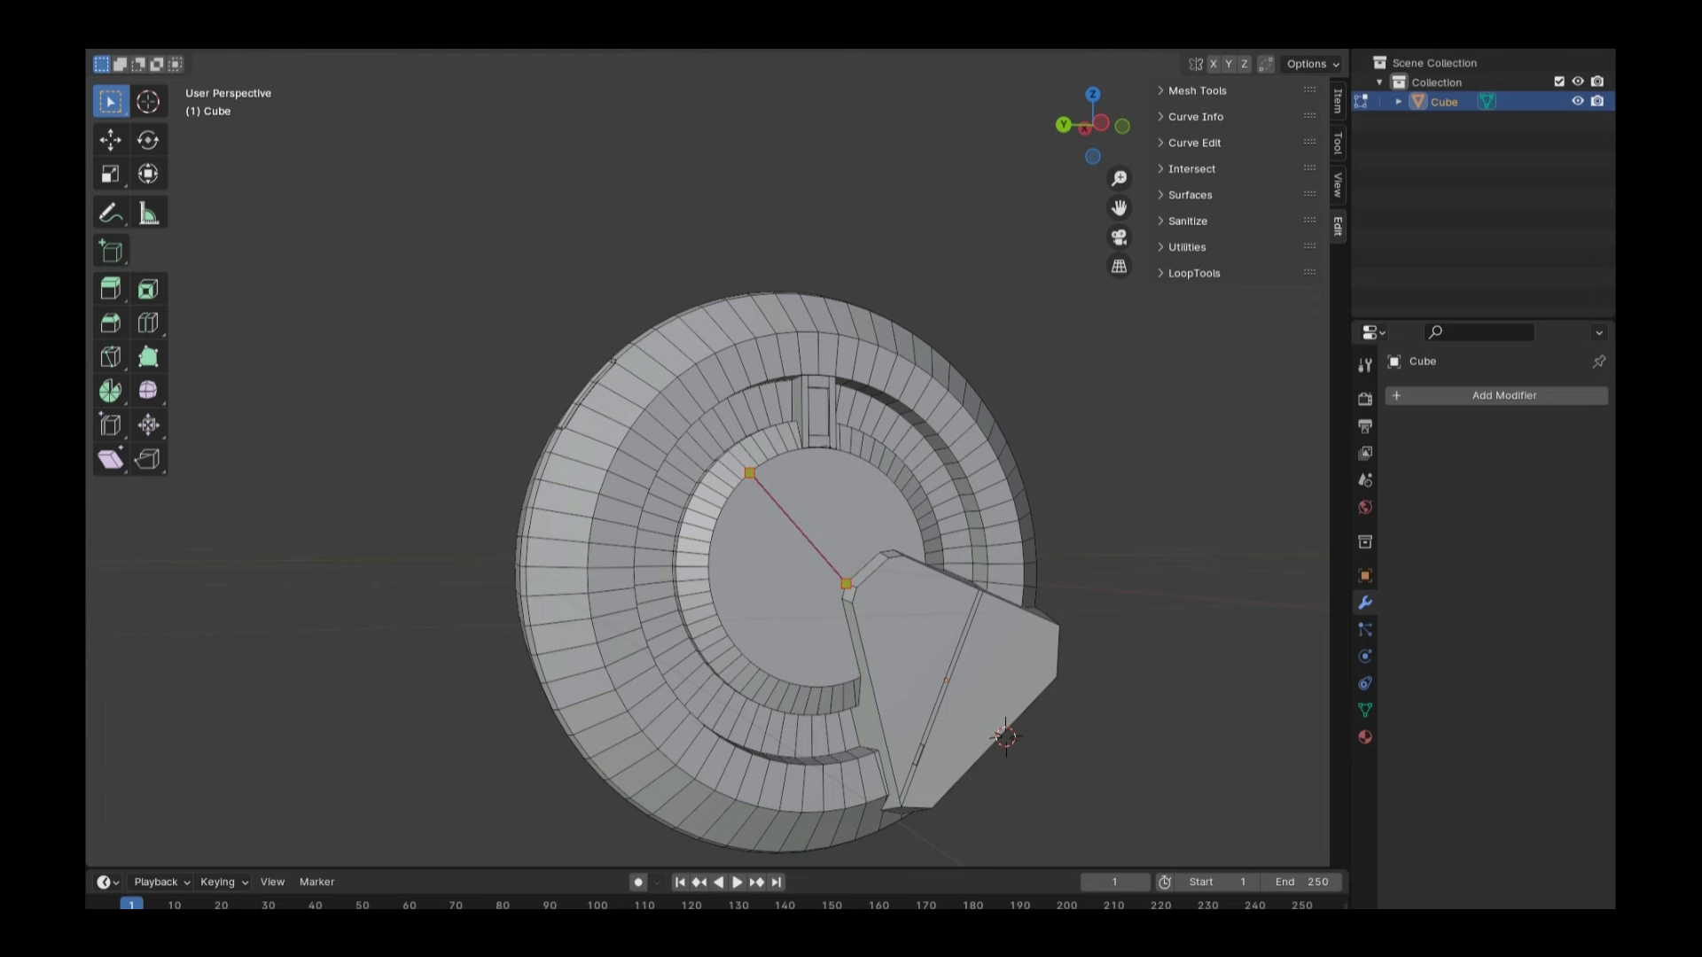
# Create a custom Edge transform orientation from the selected diagonal edge
pyautogui.scroll(4, 842, 509)
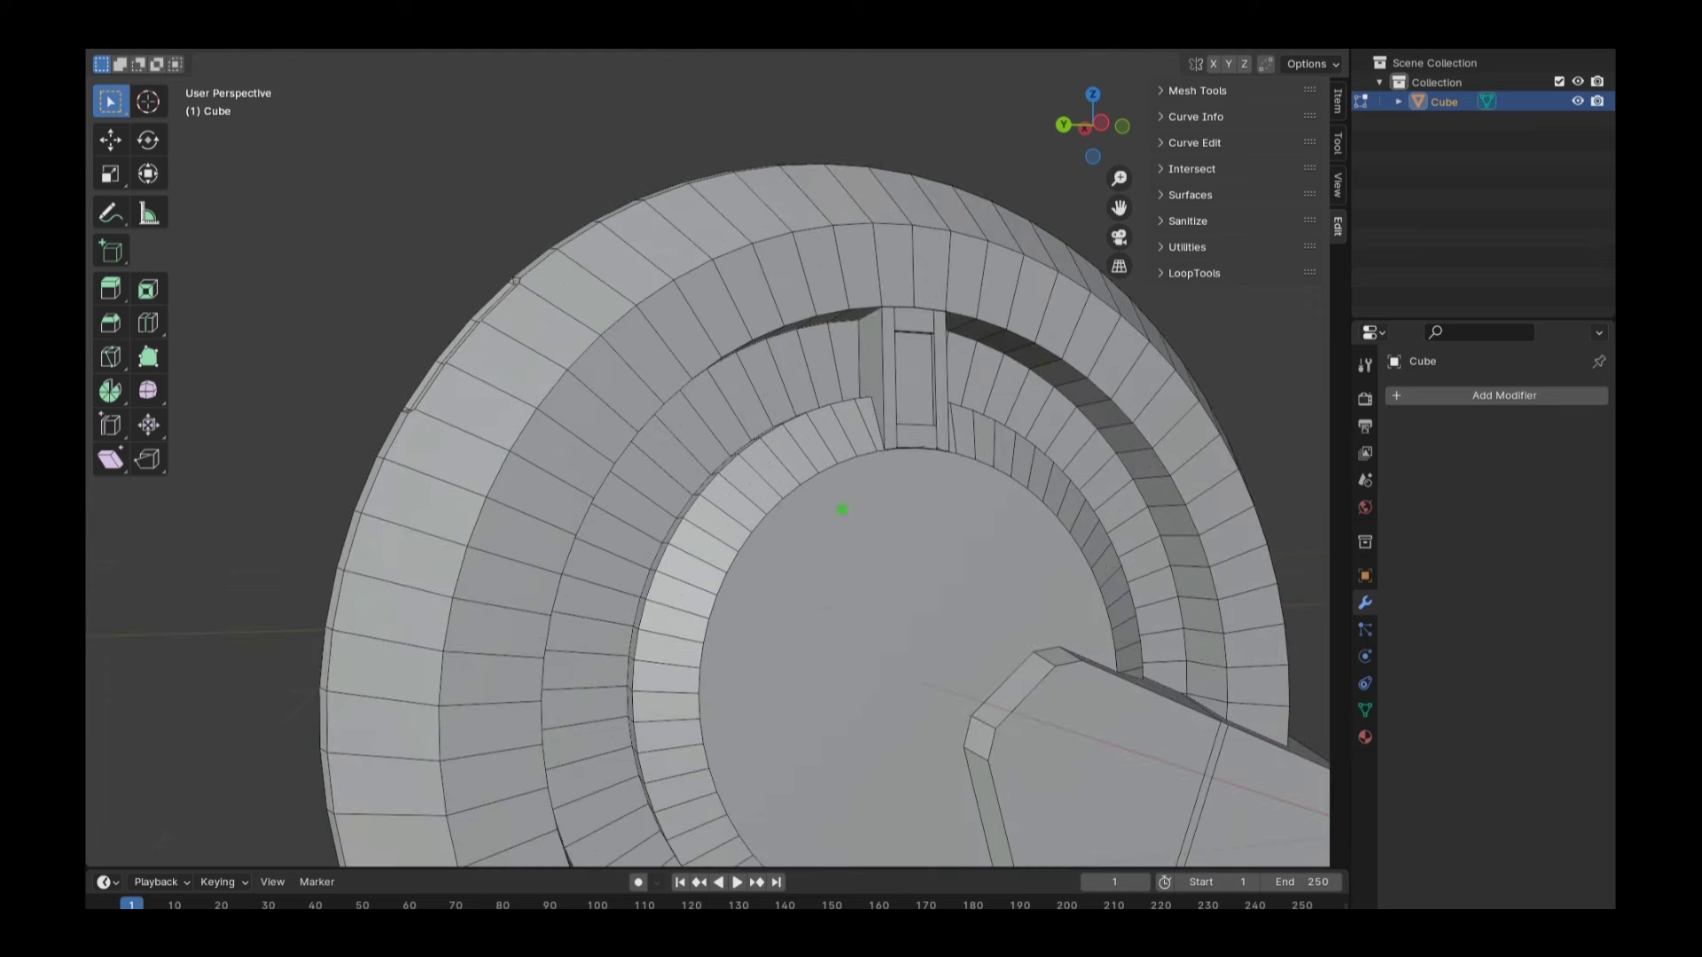
pyautogui.hotkey('ctrl', 'alt', 'space')
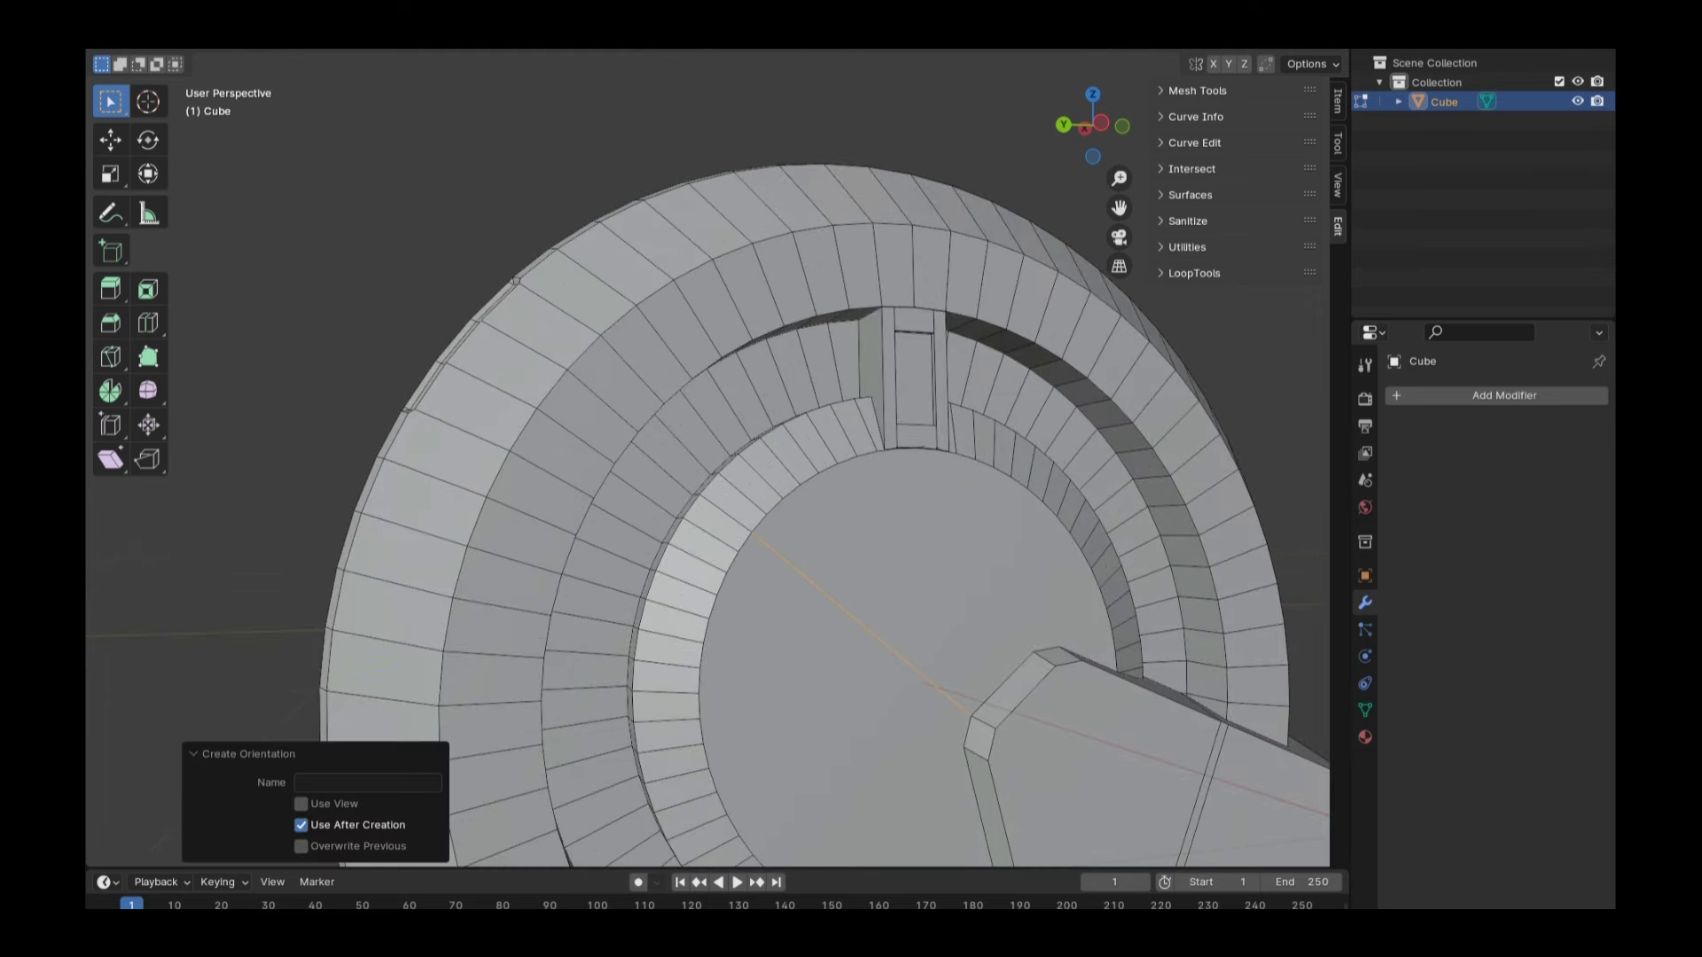
pyautogui.click(665, 56)
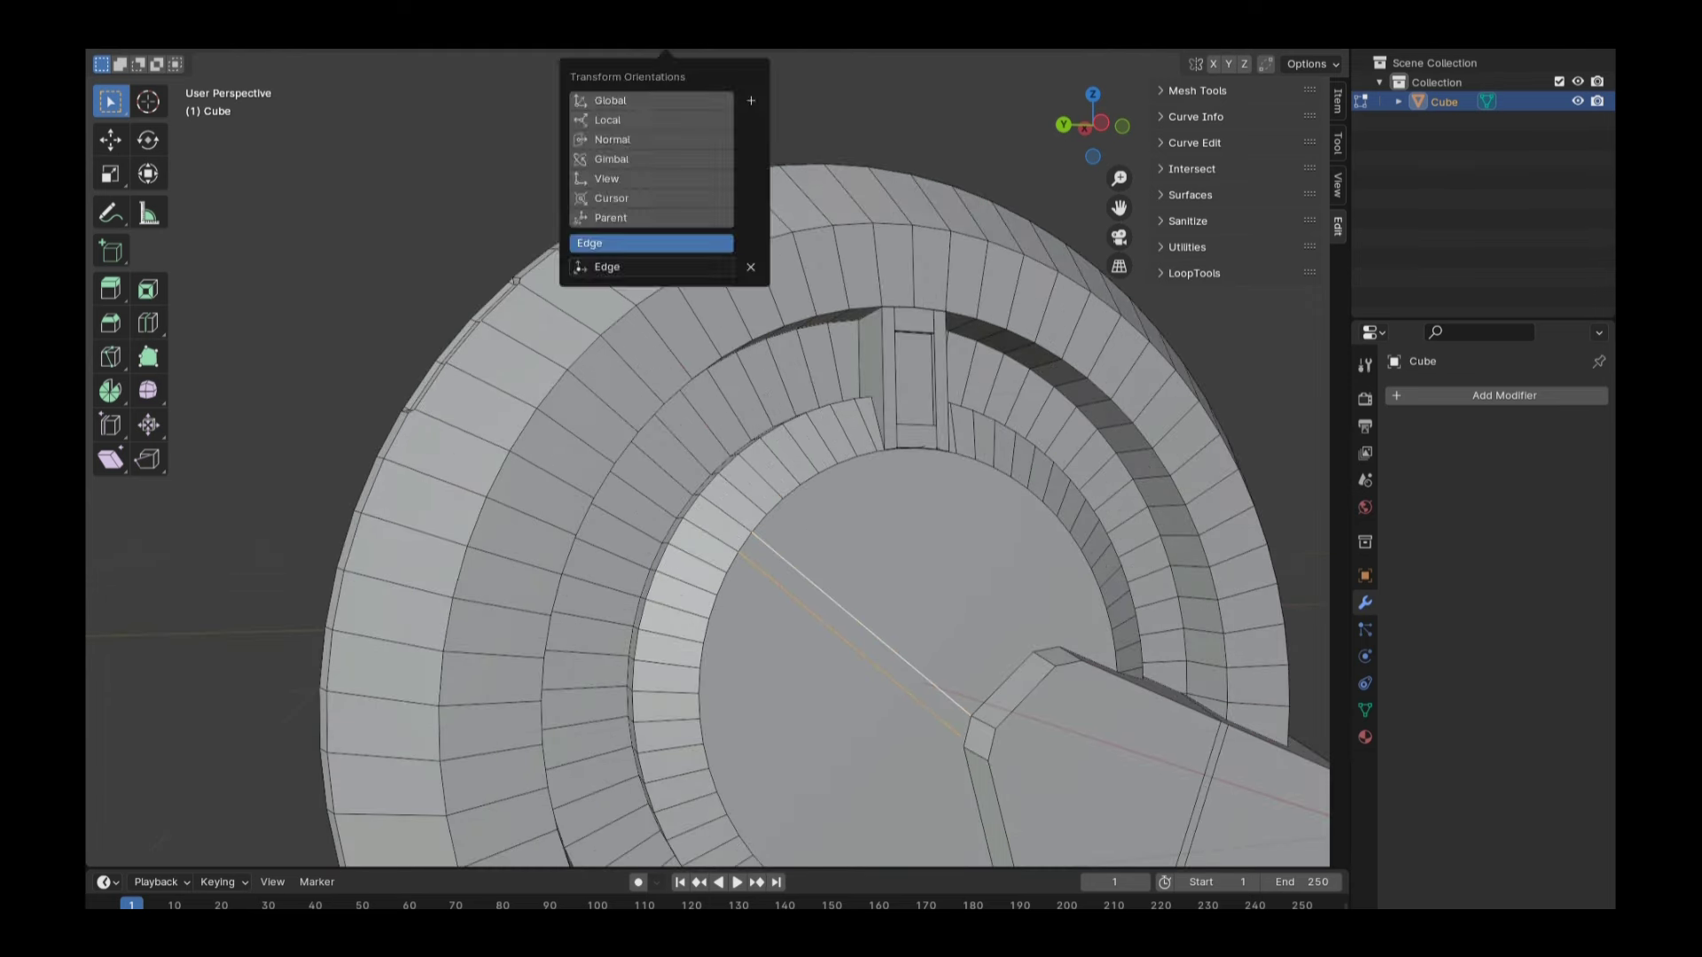
pyautogui.press('g')
# Bevel the edge into a narrow strip, extrude it inward, and reveal Cube.001
pyautogui.press('y')
pyautogui.click(953, 628)
pyautogui.doubleClick(368, 553)
pyautogui.write('0.')
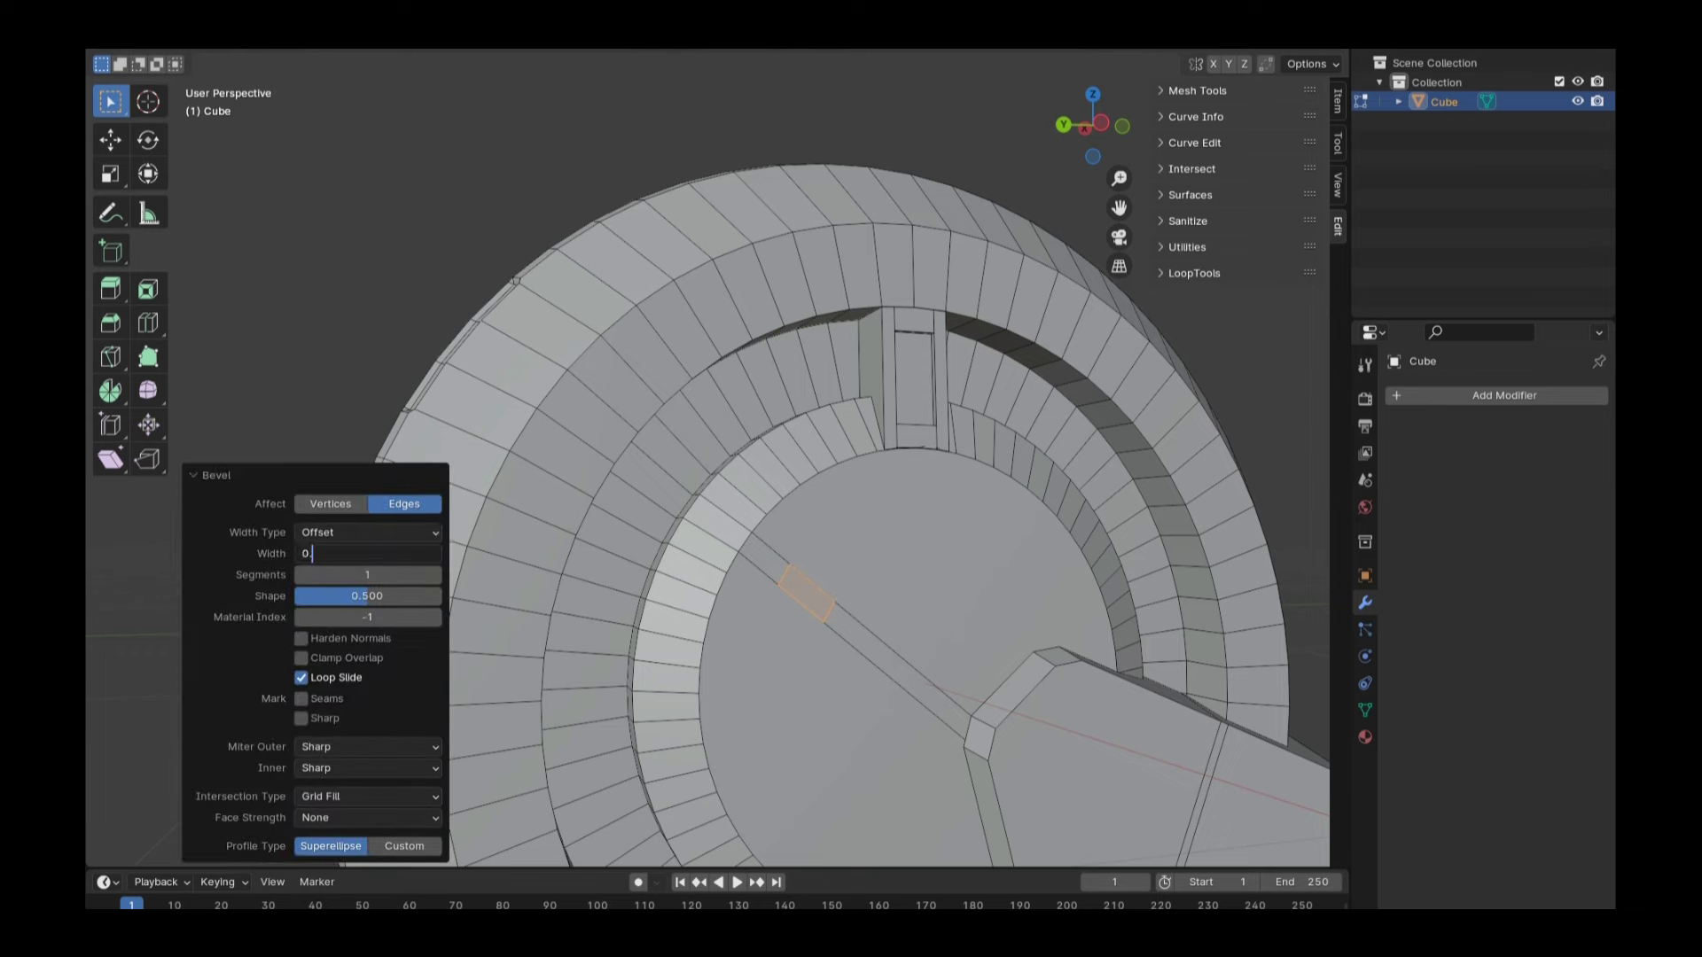
pyautogui.write('e')
pyautogui.press('Return')
pyautogui.press('p')
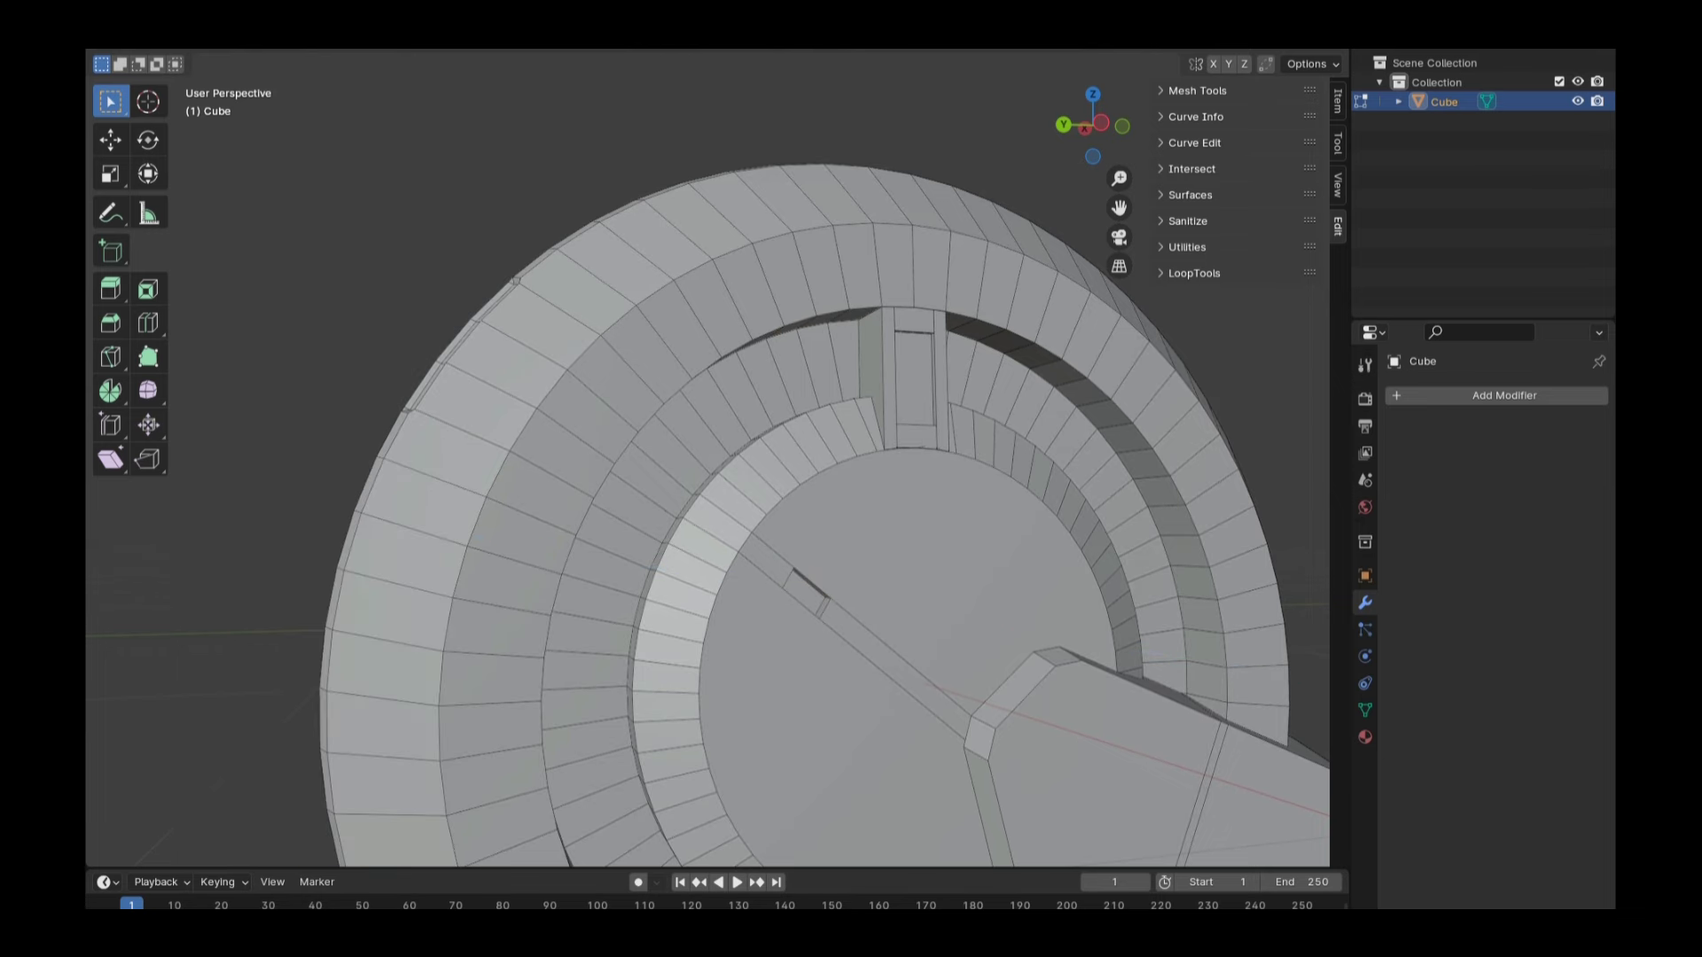
pyautogui.scroll(-10, 876, 345)
pyautogui.moveTo(798, 399); pyautogui.dragTo(876, 346, button='middle')
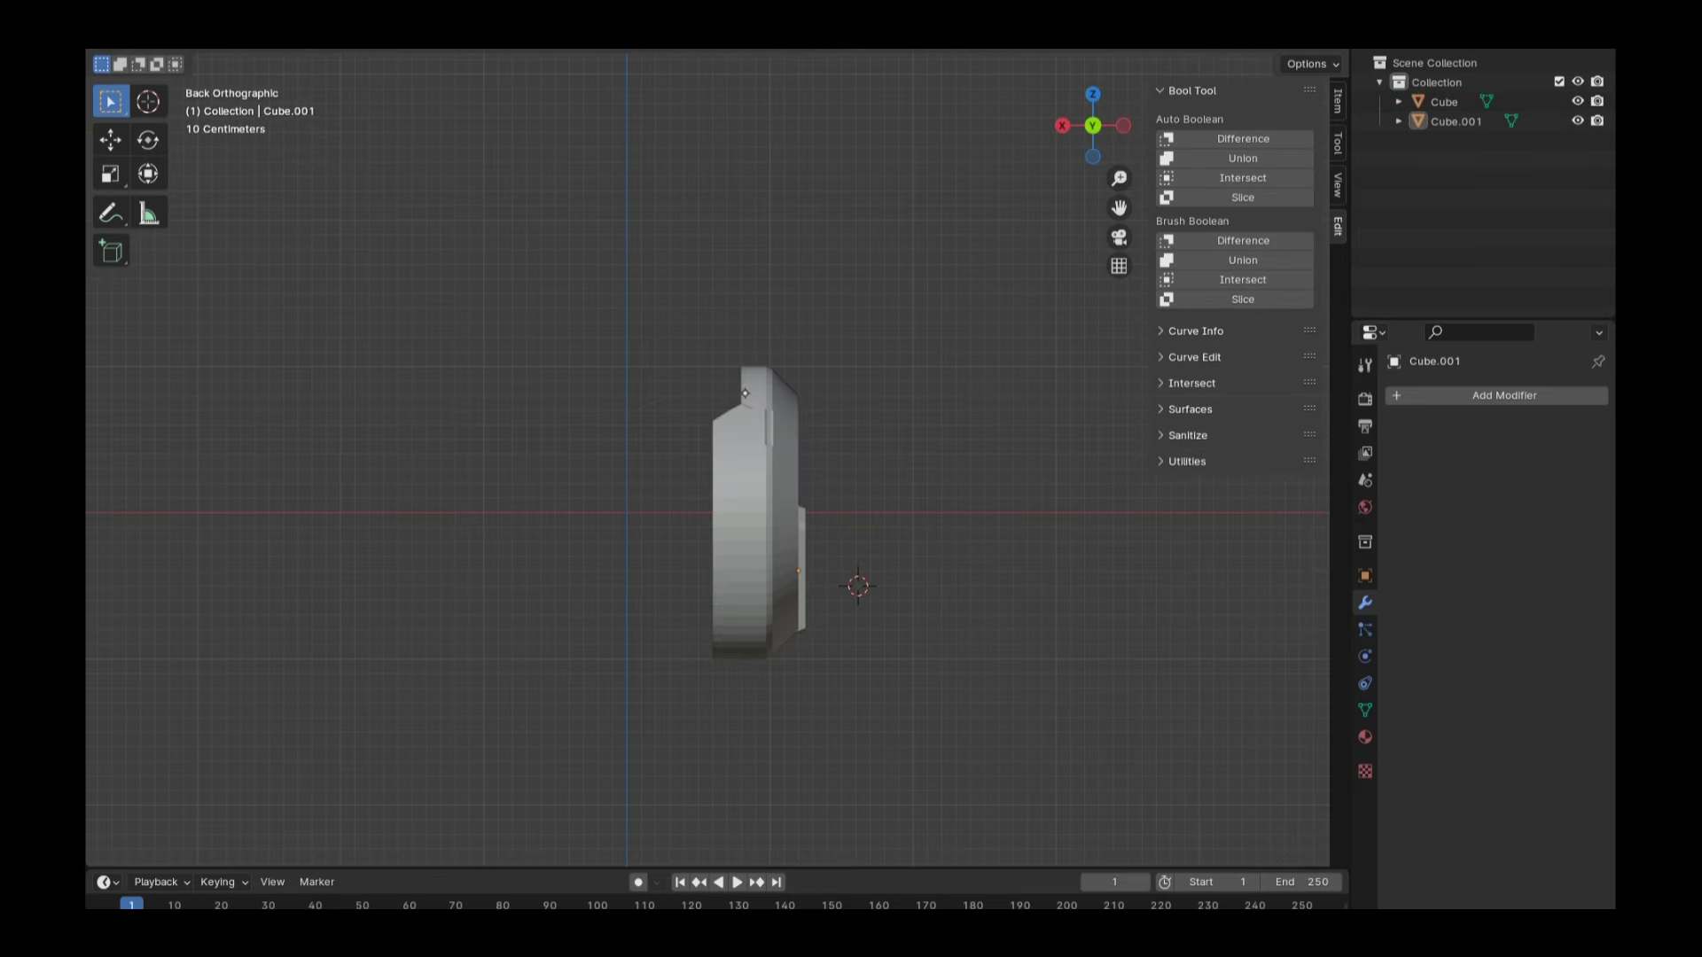
# Edit Cube.001 from the side view and select the inner circle's vertices
pyautogui.moveTo(1093, 125); pyautogui.dragTo(1077, 133)
pyautogui.click(1099, 120)
pyautogui.rightClick(1347, 545)
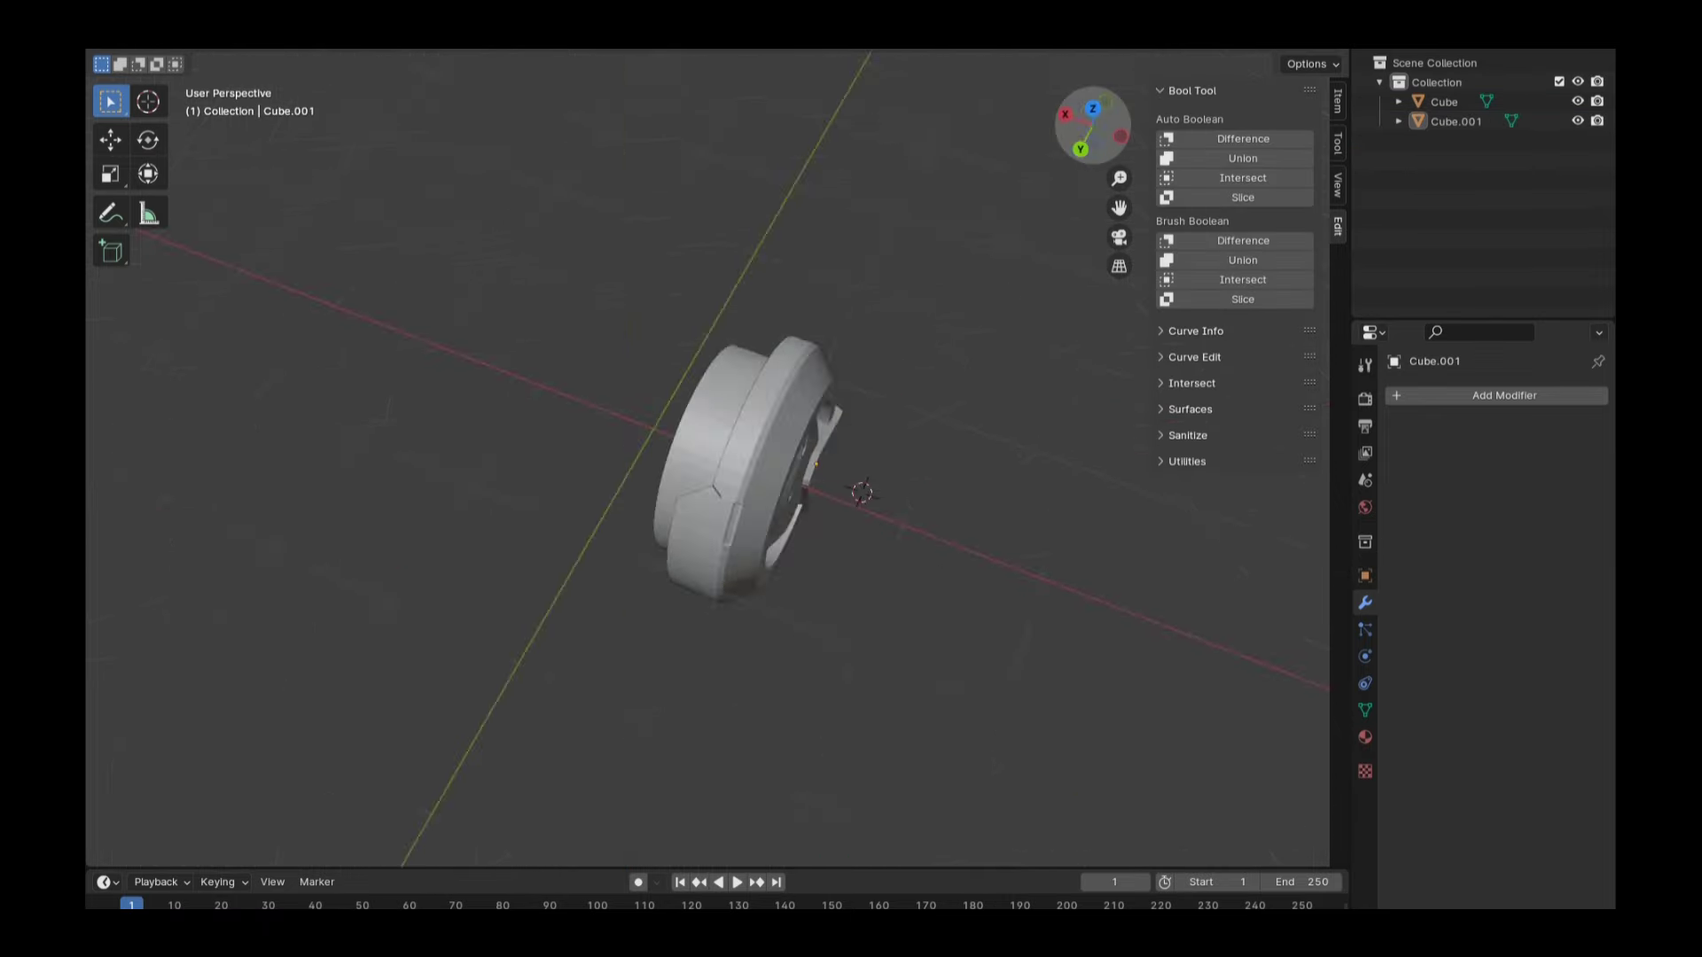
pyautogui.press('Tab')
pyautogui.press('KP_3')
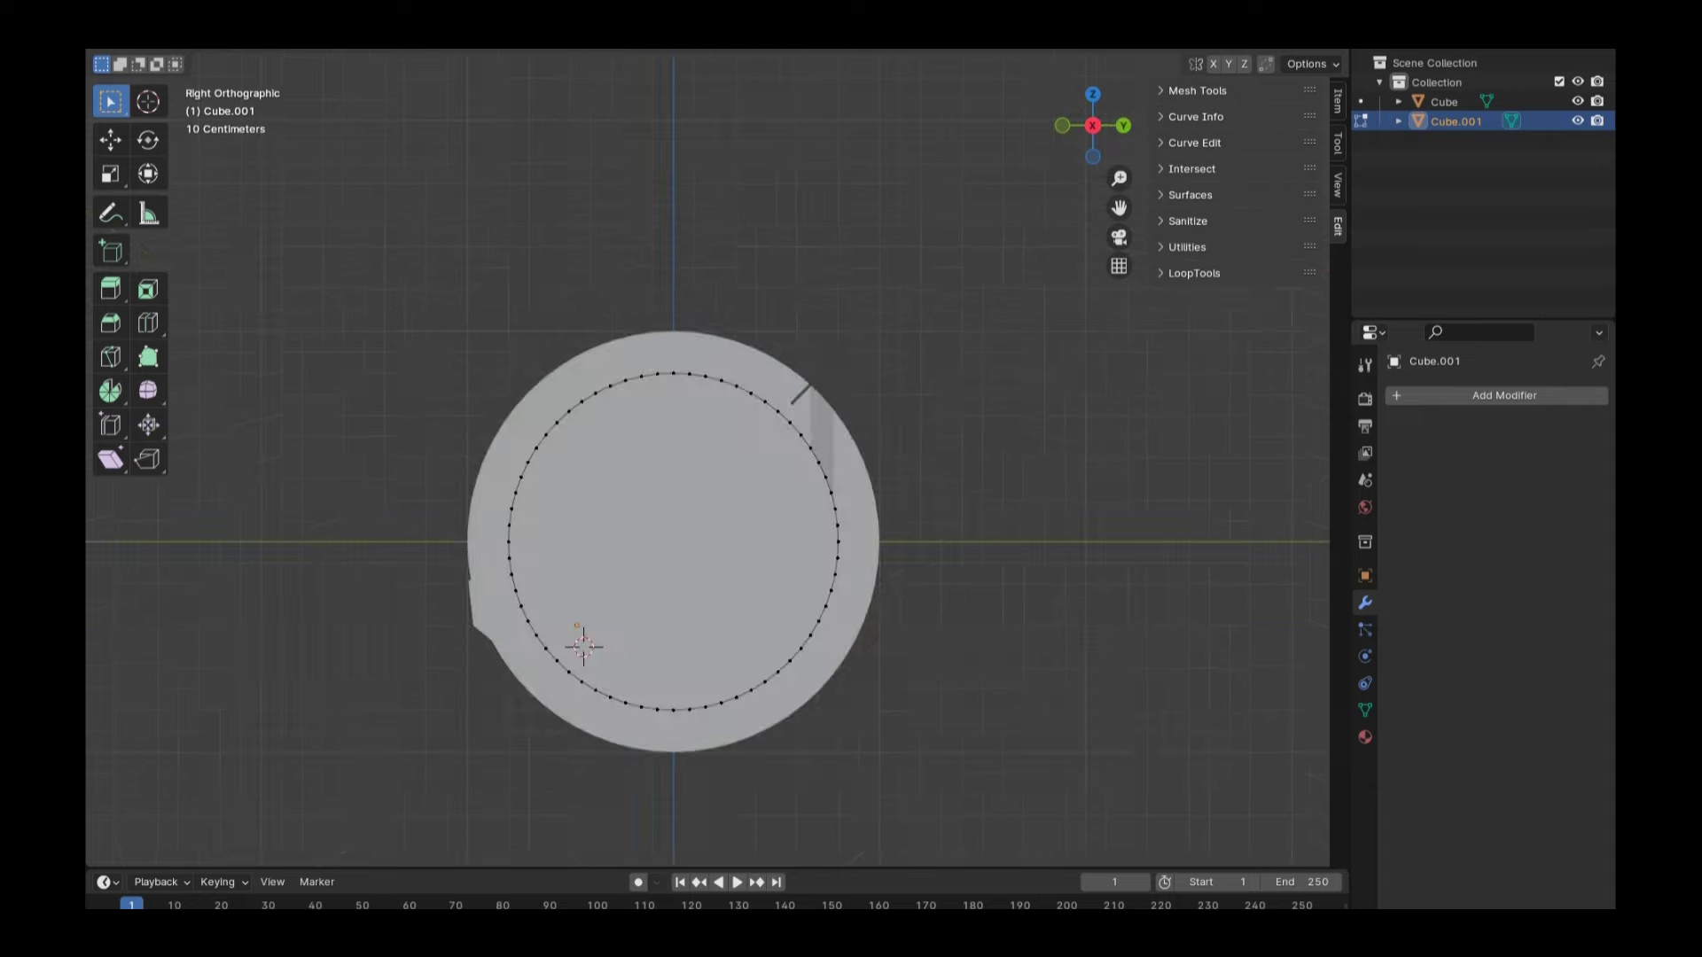
pyautogui.scroll(4, 707, 458)
pyautogui.keyDown('ctrl'); pyautogui.click(692, 280); pyautogui.keyUp('ctrl')
# Fill the inner circle, duplicate it, and separate it into Cube.002
pyautogui.press('a')
pyautogui.press('f')
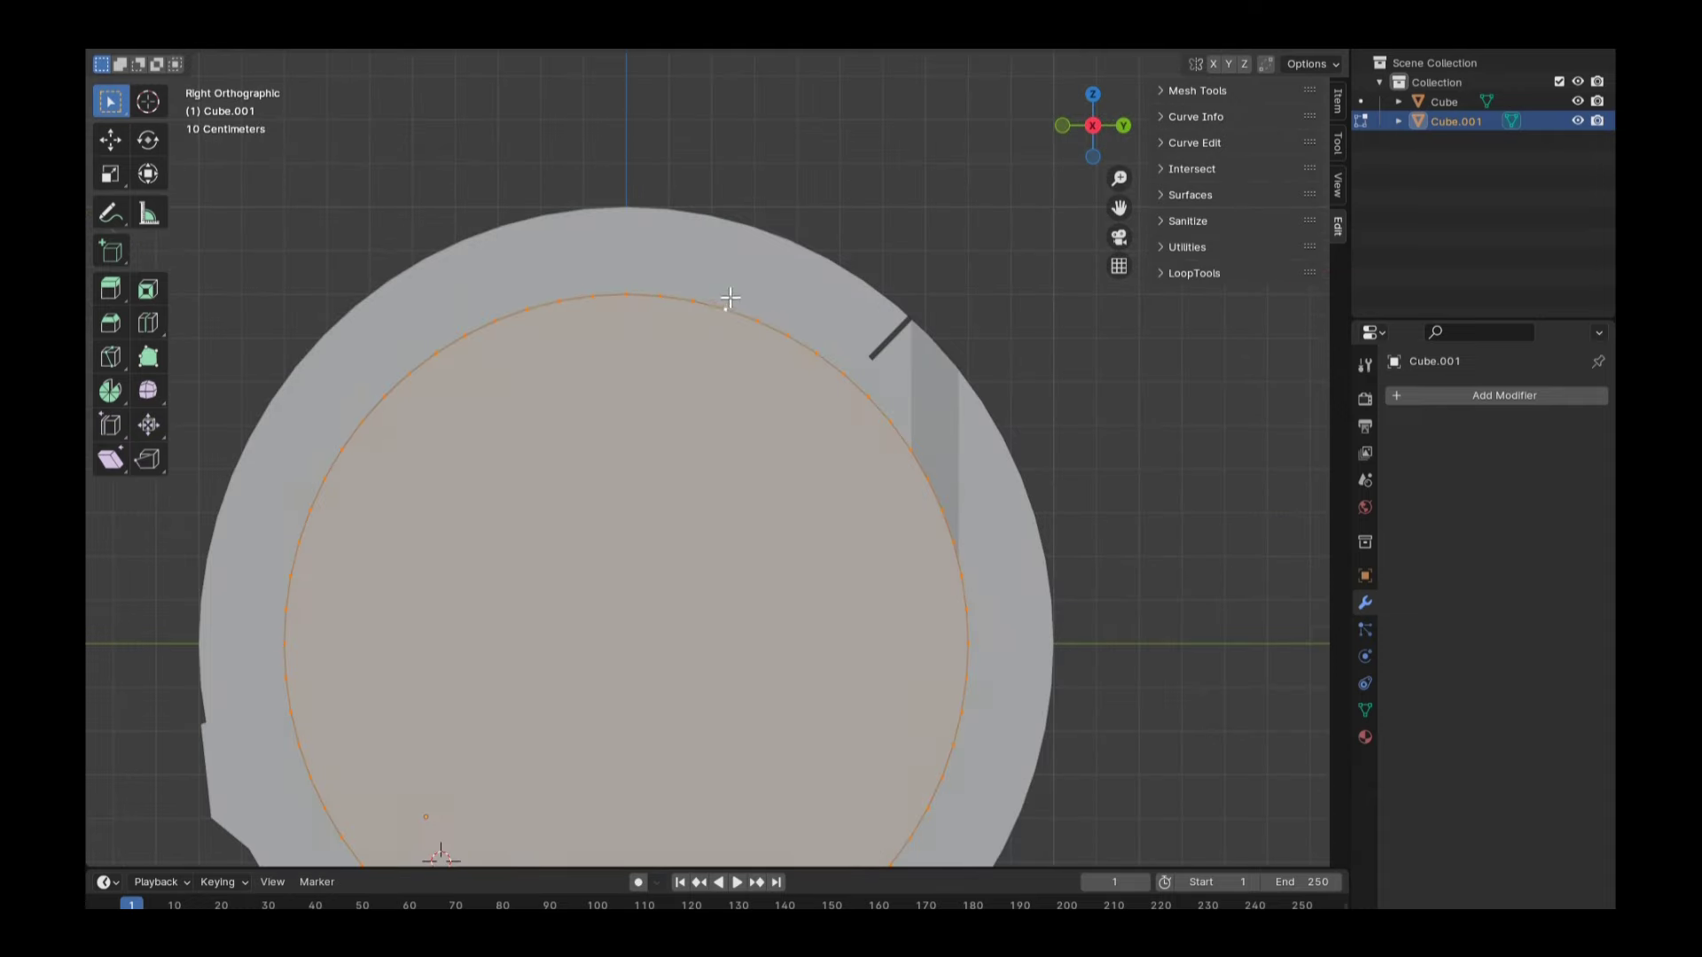
pyautogui.moveTo(715, 291); pyautogui.dragTo(984, 202, button='middle')
pyautogui.hotkey('shift', 'd')
pyautogui.press('Escape')
pyautogui.press('p')
pyautogui.press('Tab')
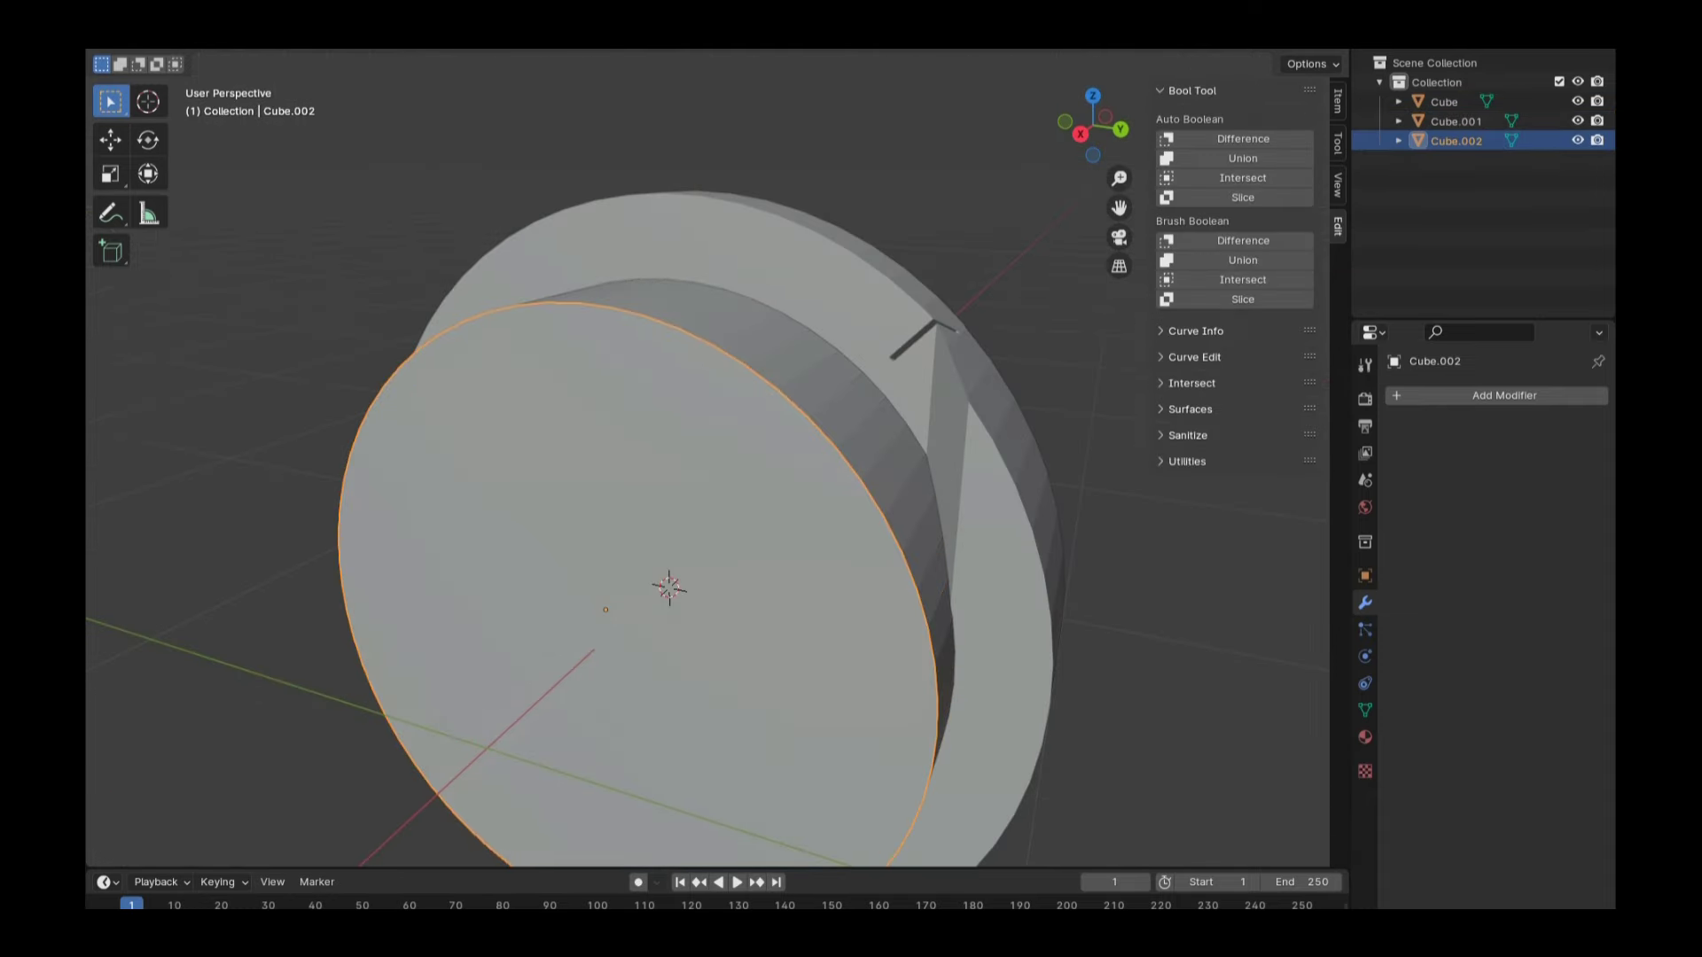
# Merge the Cube.002 circle's overlapping vertices
pyautogui.press('Tab')
pyautogui.press('KP_3')
pyautogui.hotkey('alt', 'm')
pyautogui.press('Return')
pyautogui.press('a')
pyautogui.hotkey('alt', 'm')
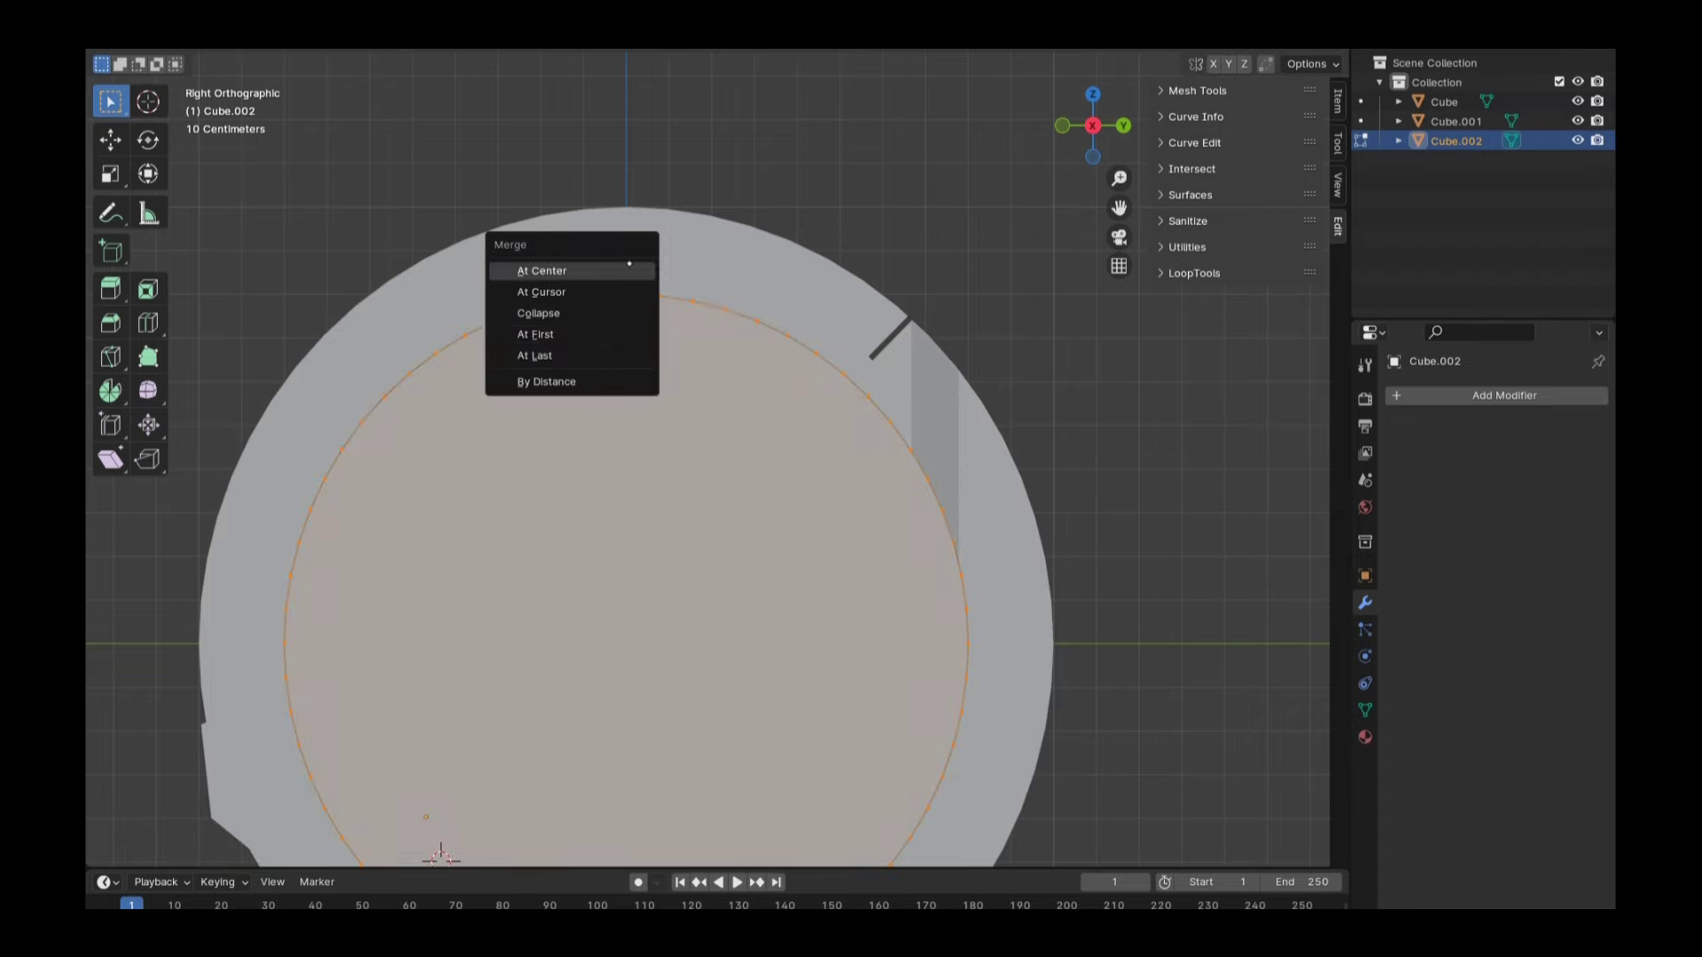
pyautogui.press('Return')
# Add a Screw modifier to Cube.002 with its axis set to Y
pyautogui.moveTo(709, 443); pyautogui.dragTo(887, 399, button='middle')
pyautogui.click(1504, 395)
pyautogui.click(1253, 646)
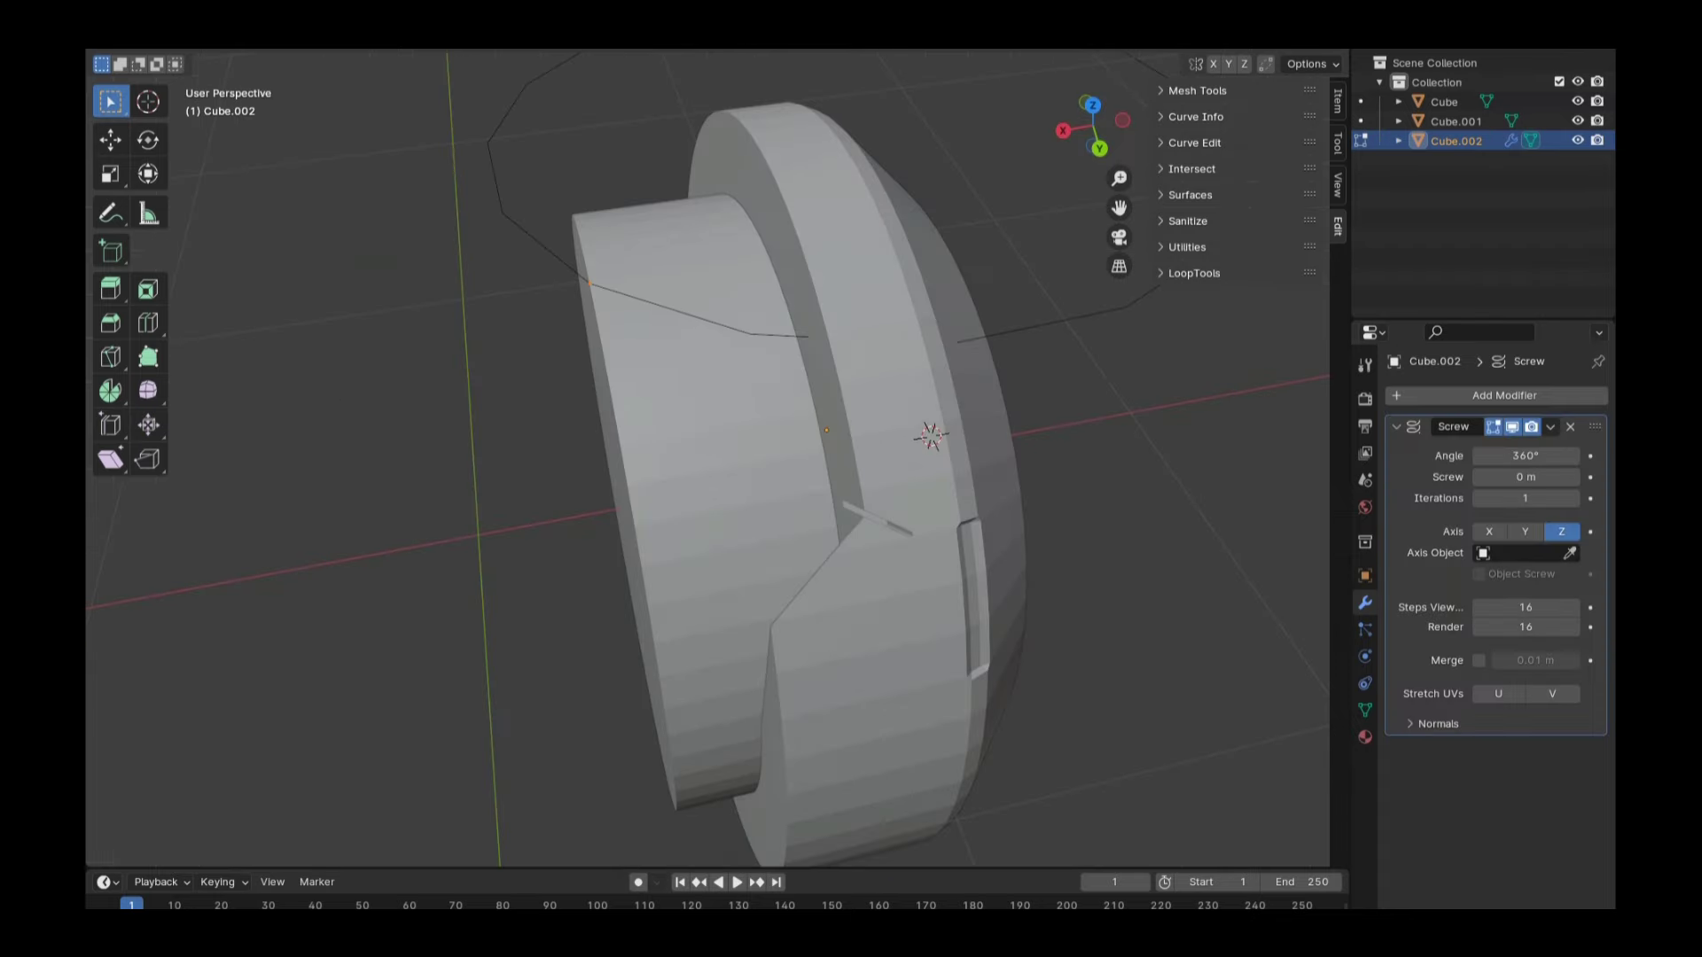
pyautogui.click(1489, 531)
pyautogui.moveTo(798, 532); pyautogui.dragTo(798, 461, button='middle')
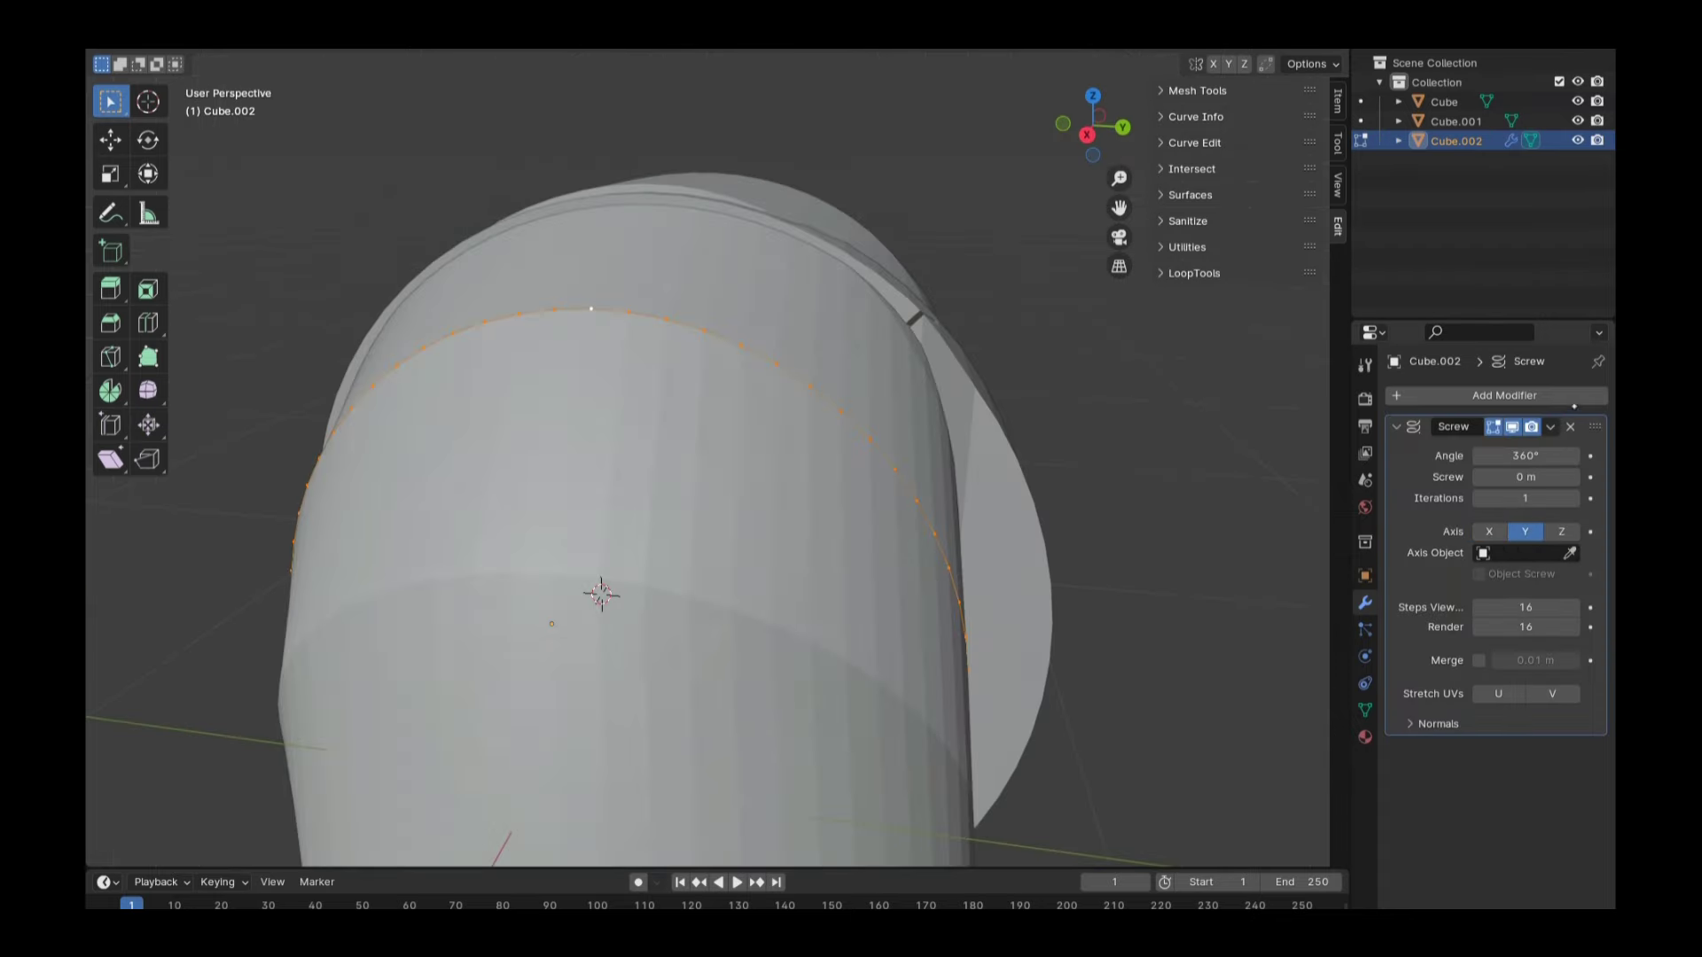
pyautogui.press('Tab')
# Select Cube.001, check the ring, and hide Cube.001
pyautogui.keyDown('ctrl'); pyautogui.click(1456, 122); pyautogui.keyUp('ctrl')
pyautogui.press('Tab')
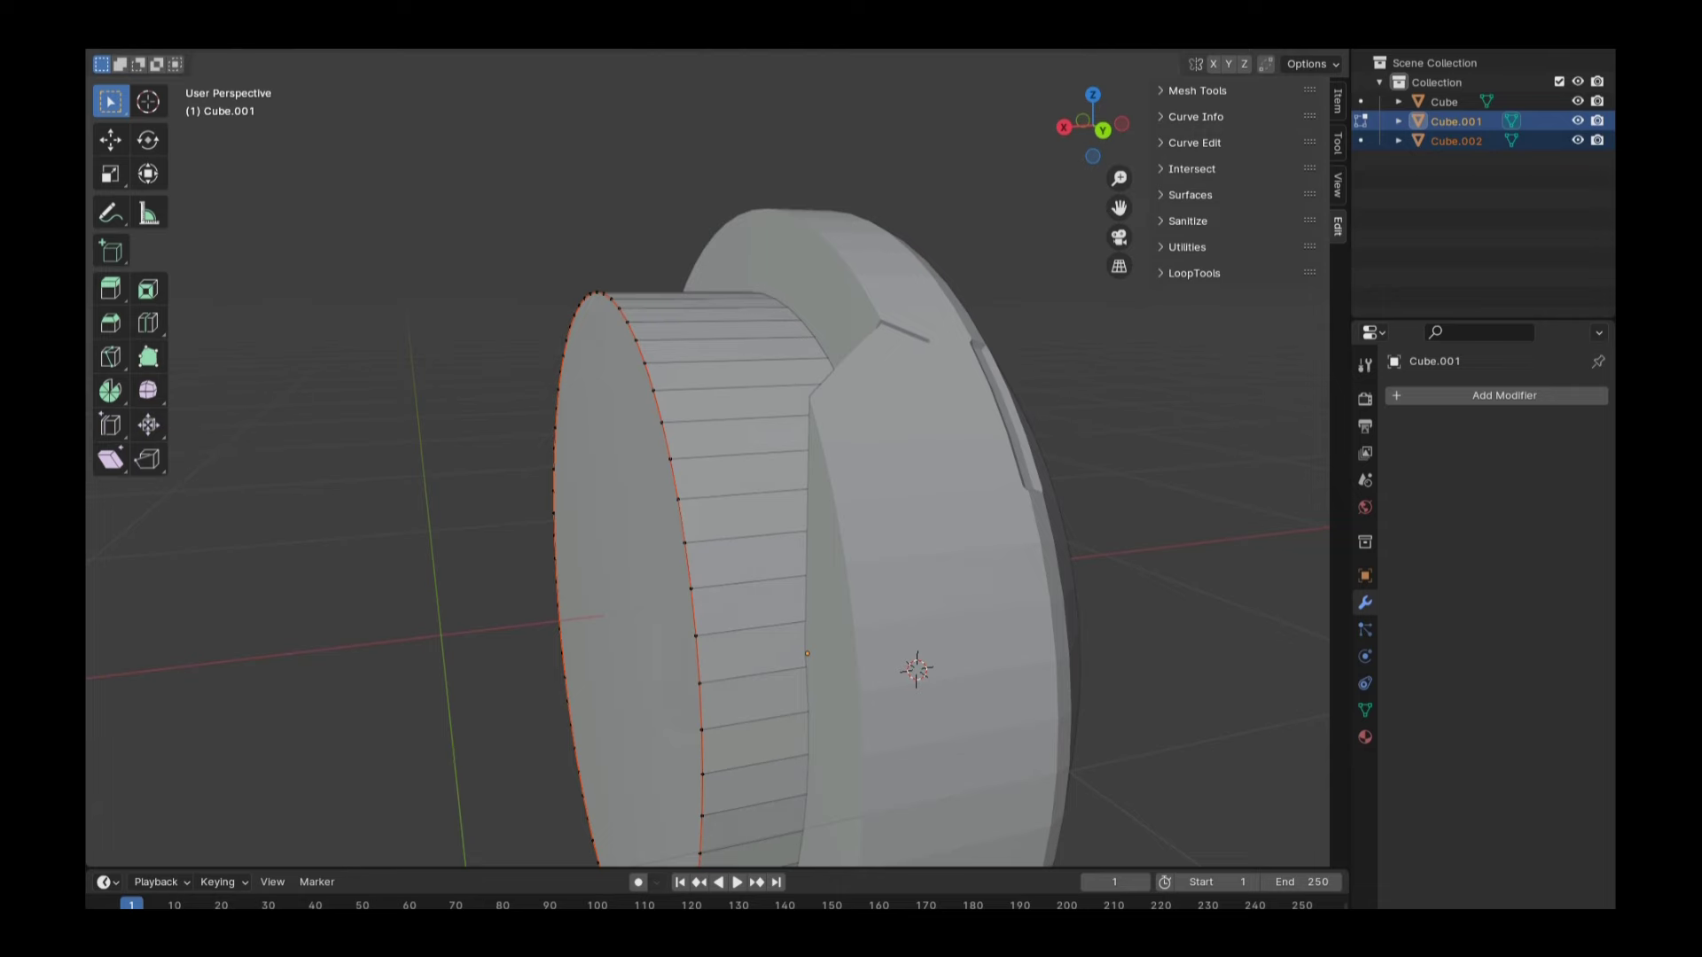
pyautogui.press('KP_3')
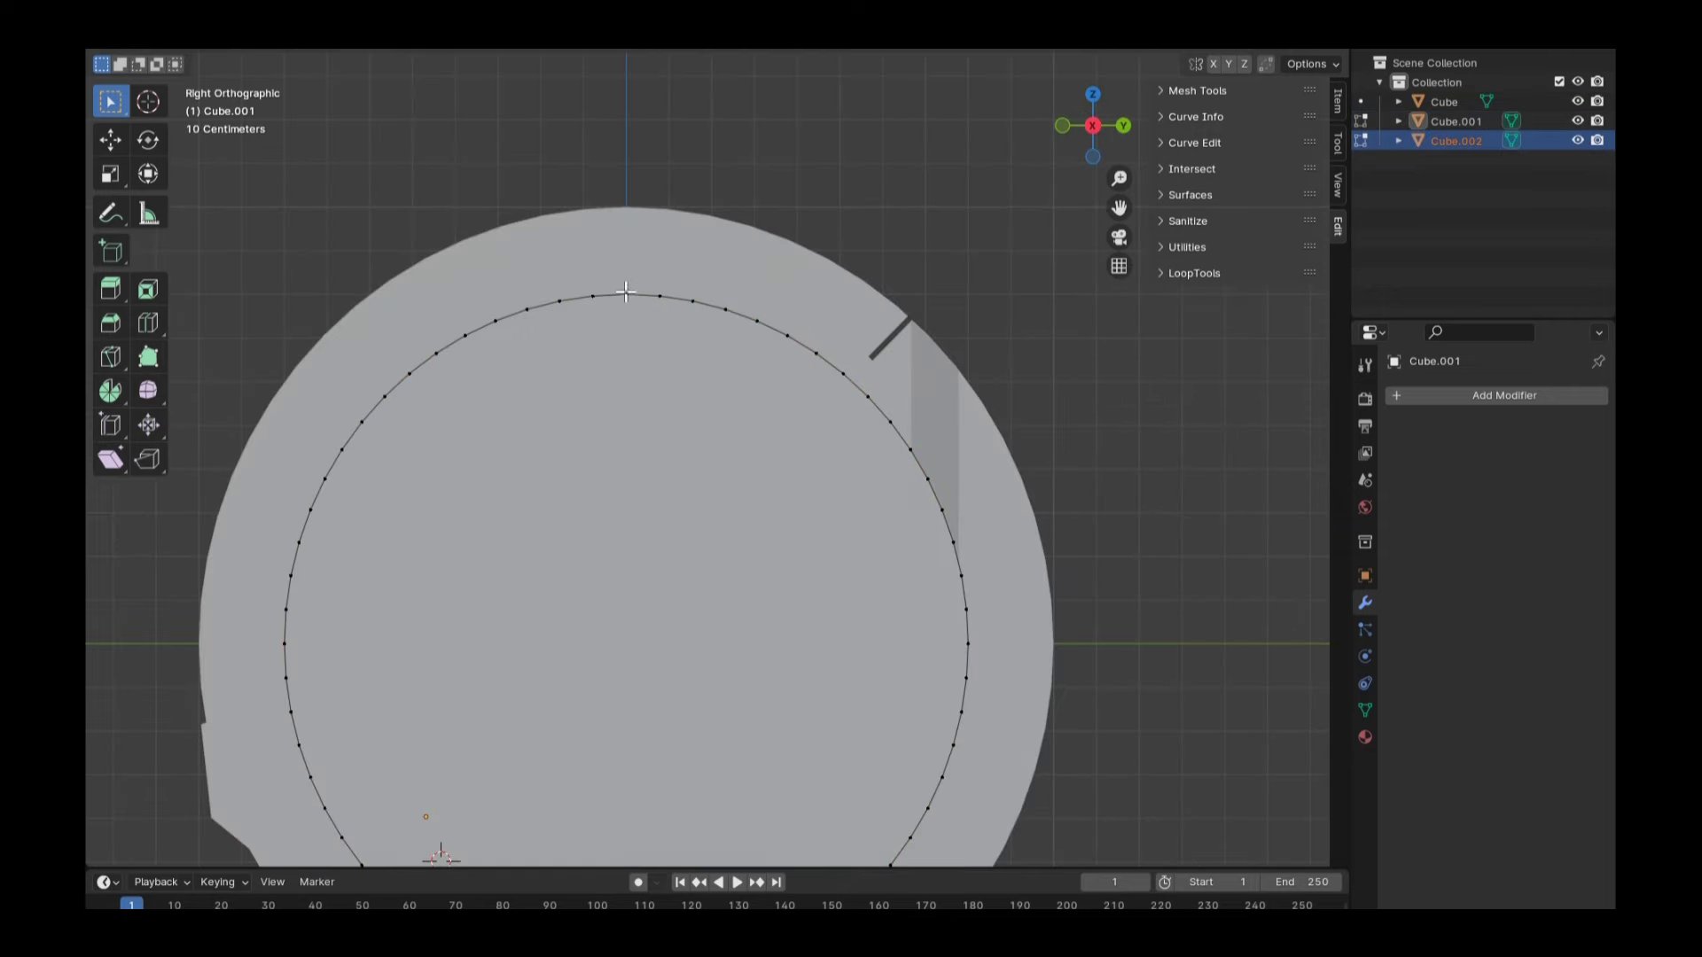
pyautogui.moveTo(621, 289); pyautogui.dragTo(585, 354, button='middle')
pyautogui.press('Tab')
pyautogui.press('h')
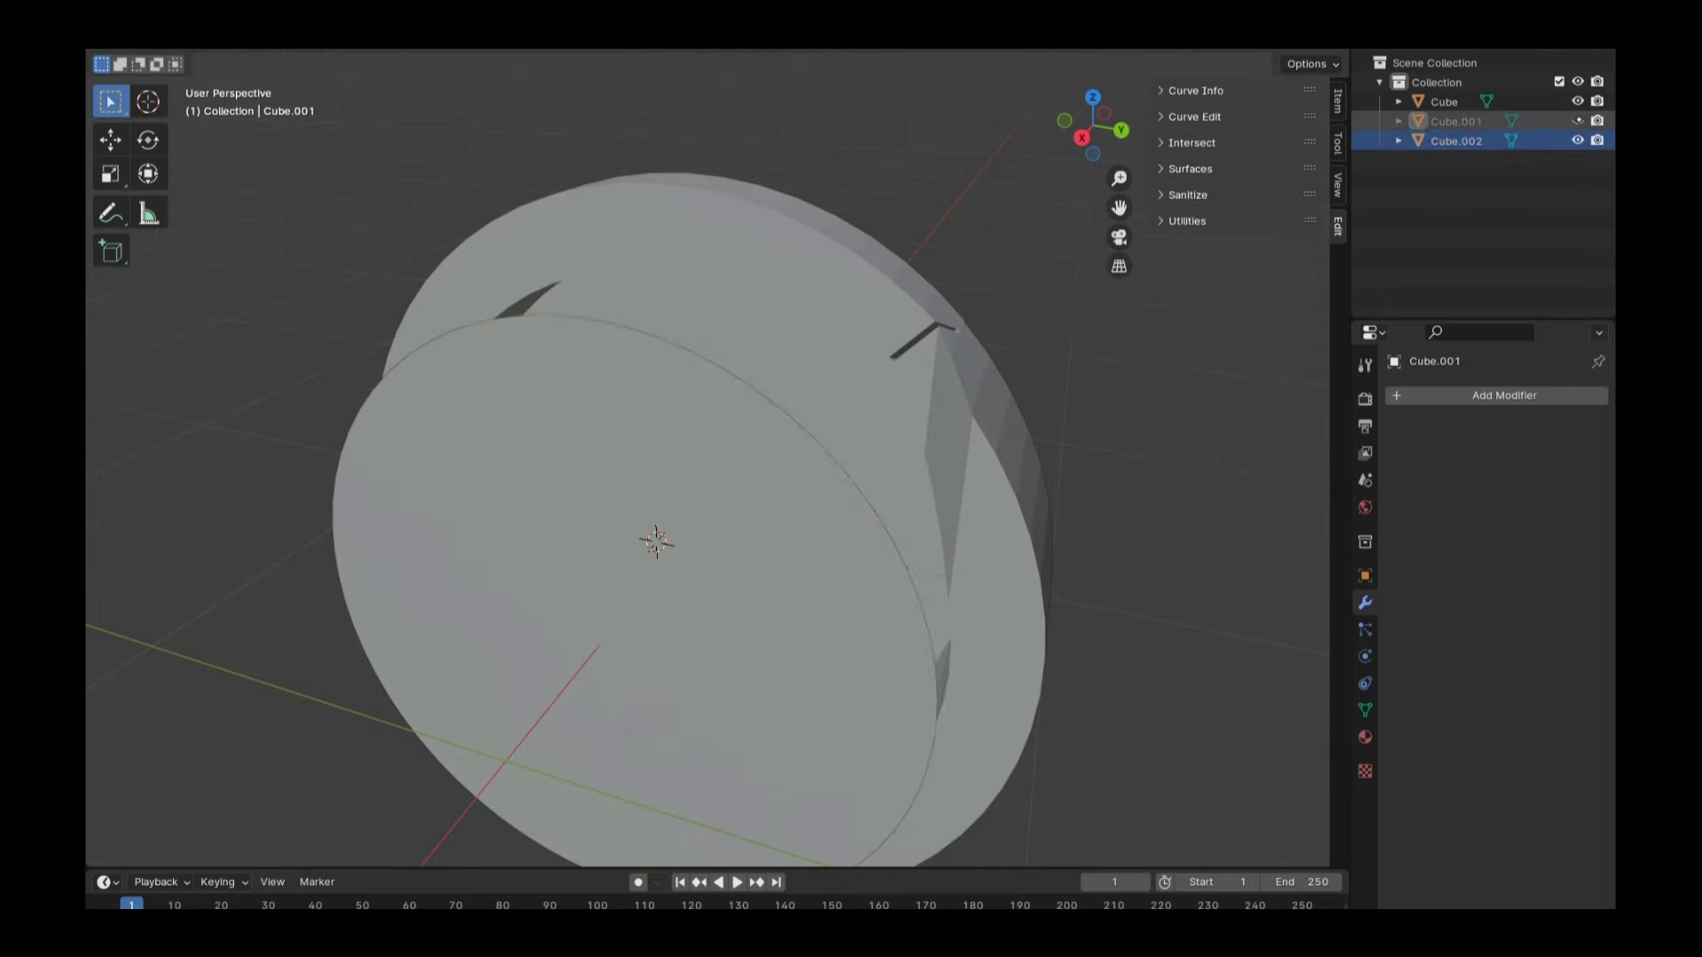
# Set Cube.002's origin to its Center of Mass (Surface)
pyautogui.click(1456, 141)
pyautogui.press('Tab')
pyautogui.press('KP_3')
pyautogui.moveTo(709, 443)
pyautogui.mouseDown(button='middle')
pyautogui.moveTo(673, 496)
pyautogui.moveTo(511, 79)
pyautogui.mouseUp(button='middle')
pyautogui.press('Tab')
pyautogui.rightClick(496, 99)
pyautogui.press('Escape')
pyautogui.rightClick(511, 79)
pyautogui.click(673, 194)
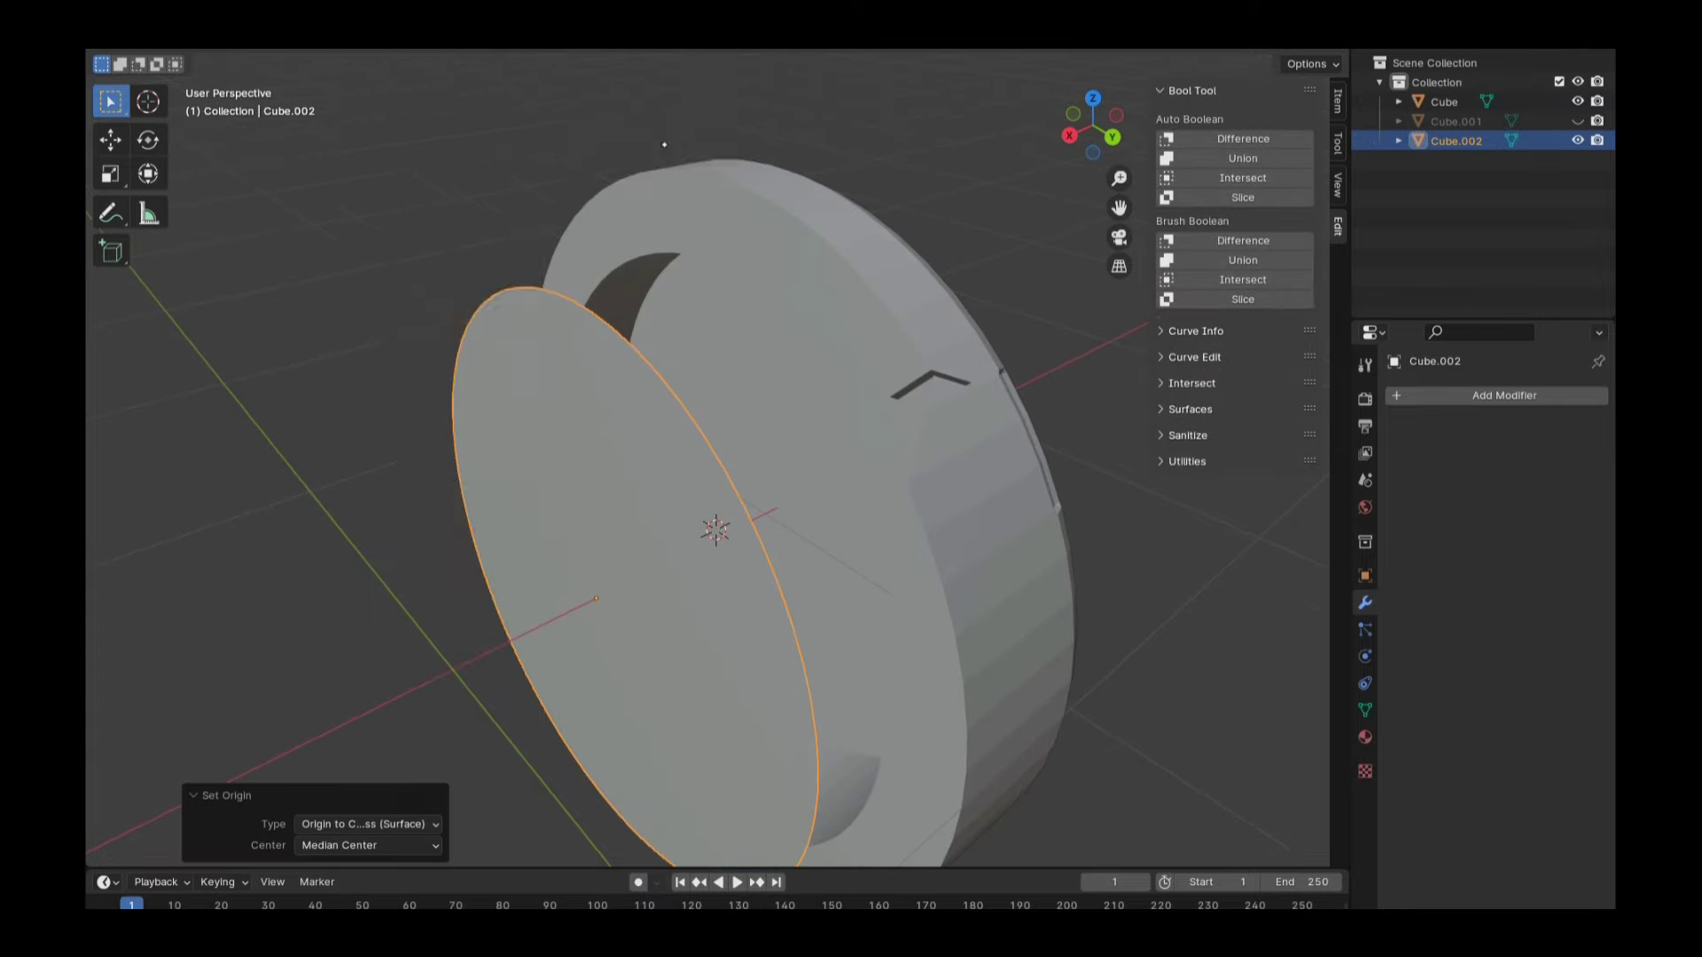
pyautogui.rightClick(511, 79)
pyautogui.click(673, 217)
# Retry merging Cube.002's vertices, then add another Screw modifier
pyautogui.press('Tab')
pyautogui.press('KP_3')
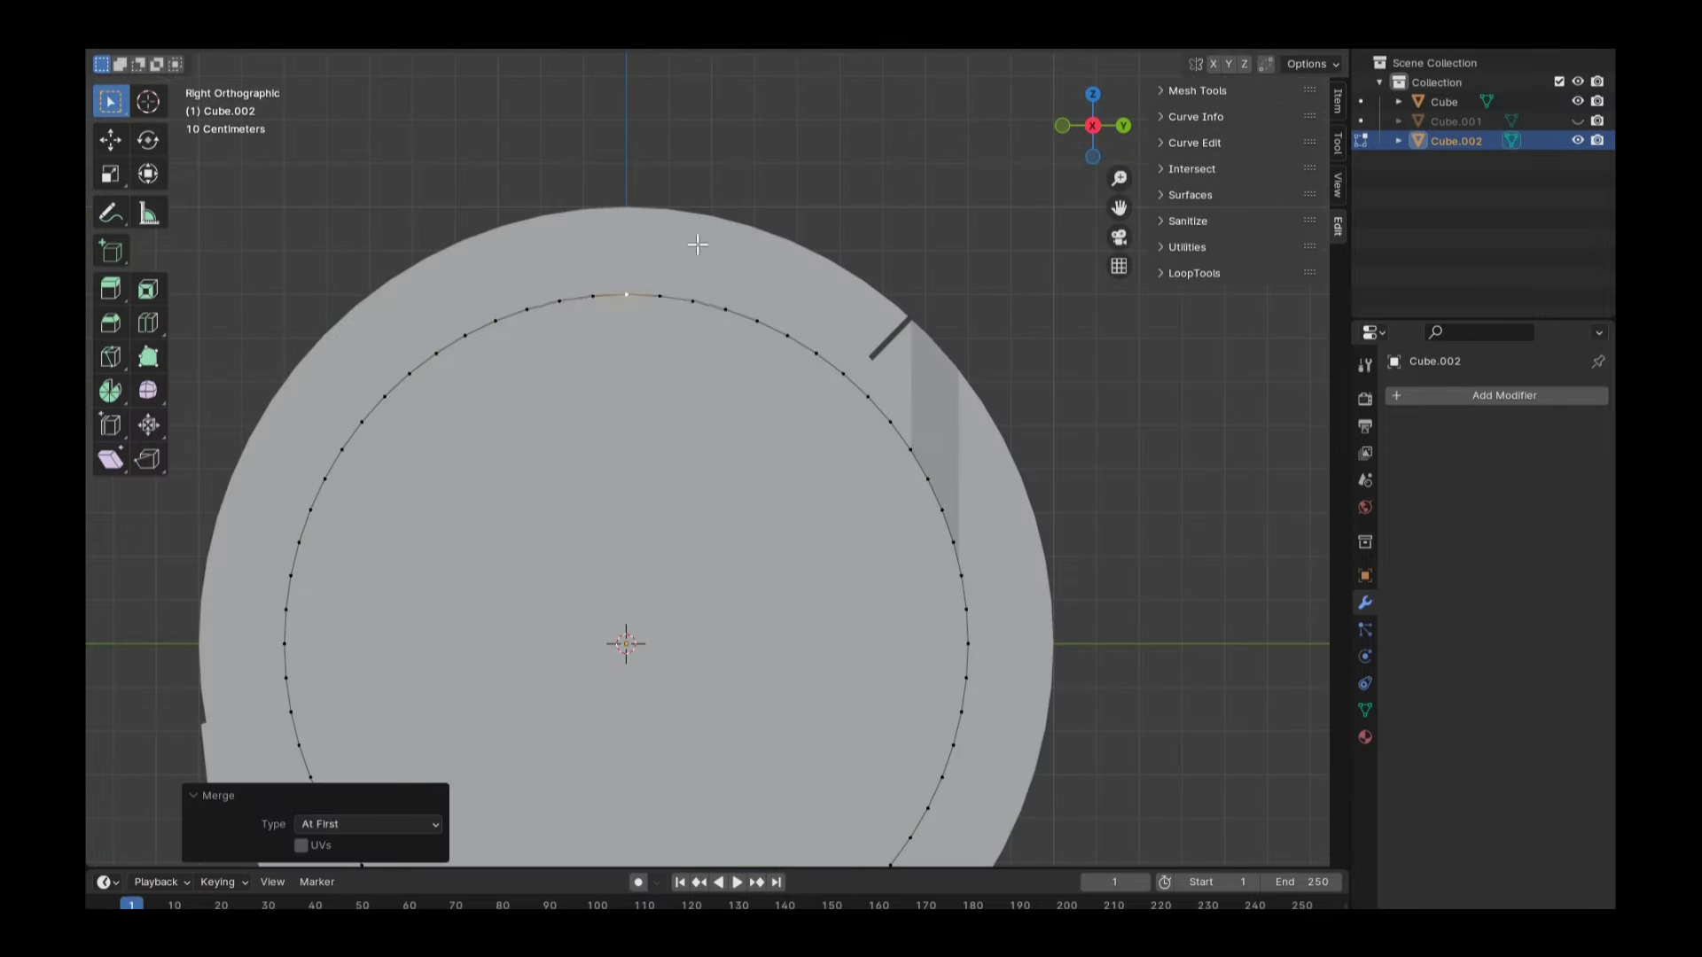
pyautogui.press('m')
pyautogui.press('Escape')
pyautogui.moveTo(697, 244); pyautogui.dragTo(621, 177, button='middle')
pyautogui.press('m')
pyautogui.press('Escape')
pyautogui.click(1504, 395)
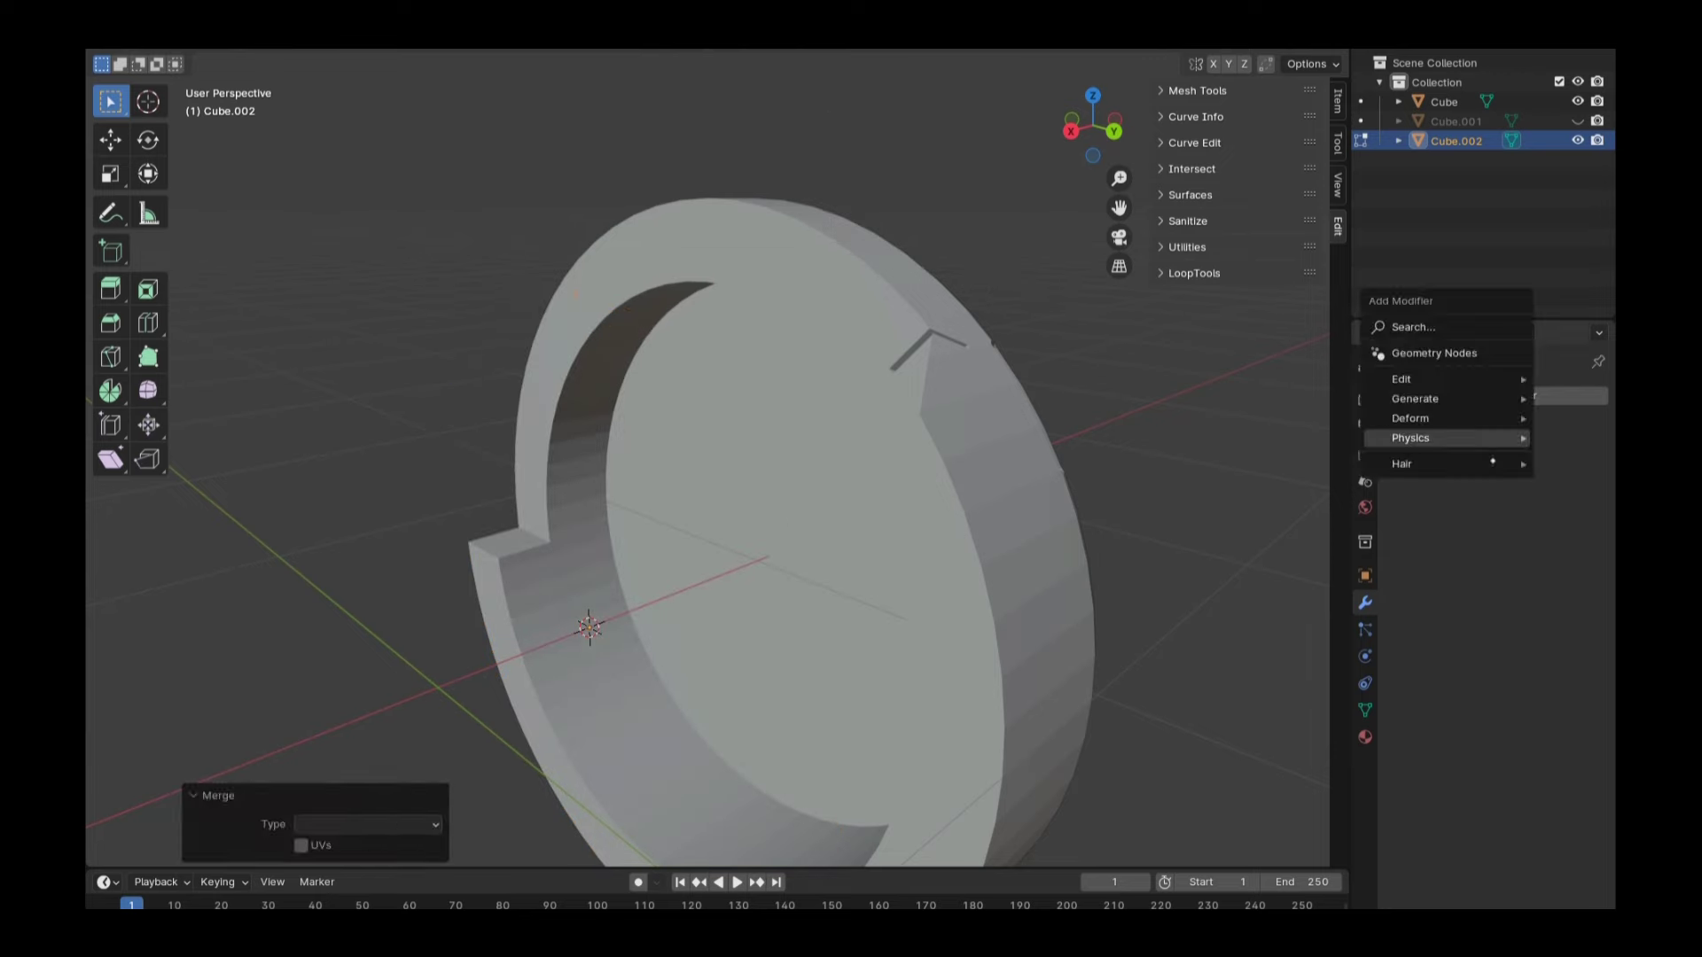
pyautogui.click(1414, 399)
# Remove the Screw modifier and test a Solidify modifier, then remove it
pyautogui.moveTo(709, 443); pyautogui.dragTo(673, 372, button='middle')
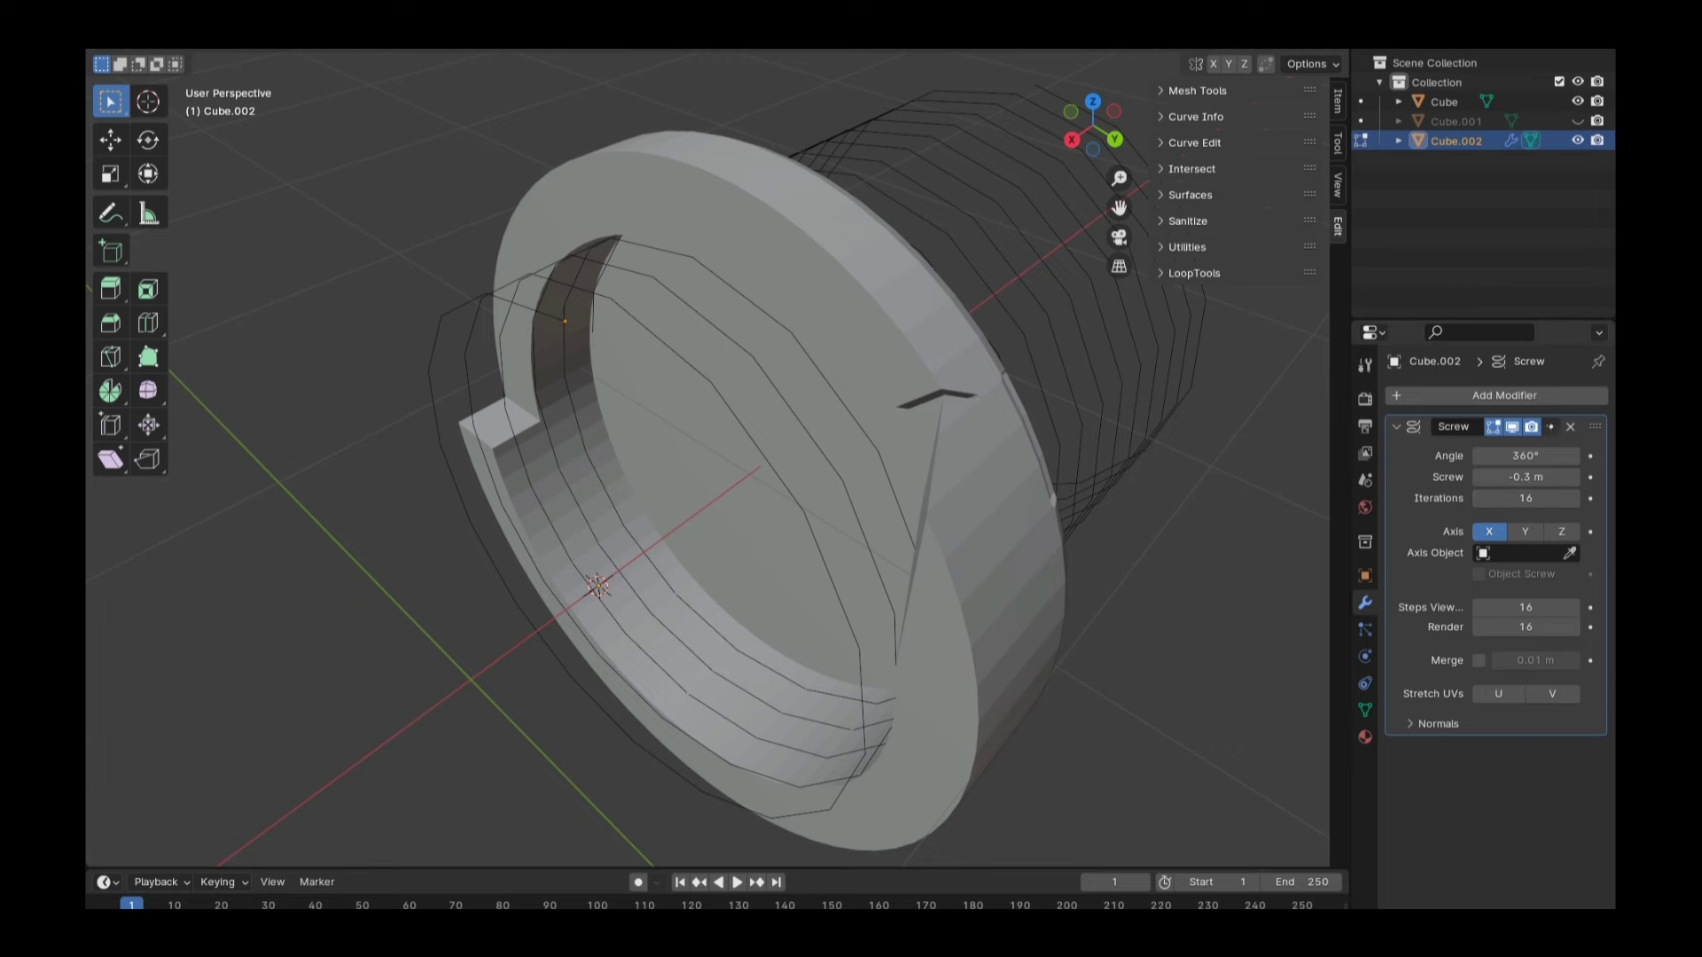
pyautogui.press('Tab')
pyautogui.click(1570, 427)
pyautogui.click(1505, 396)
pyautogui.click(1258, 623)
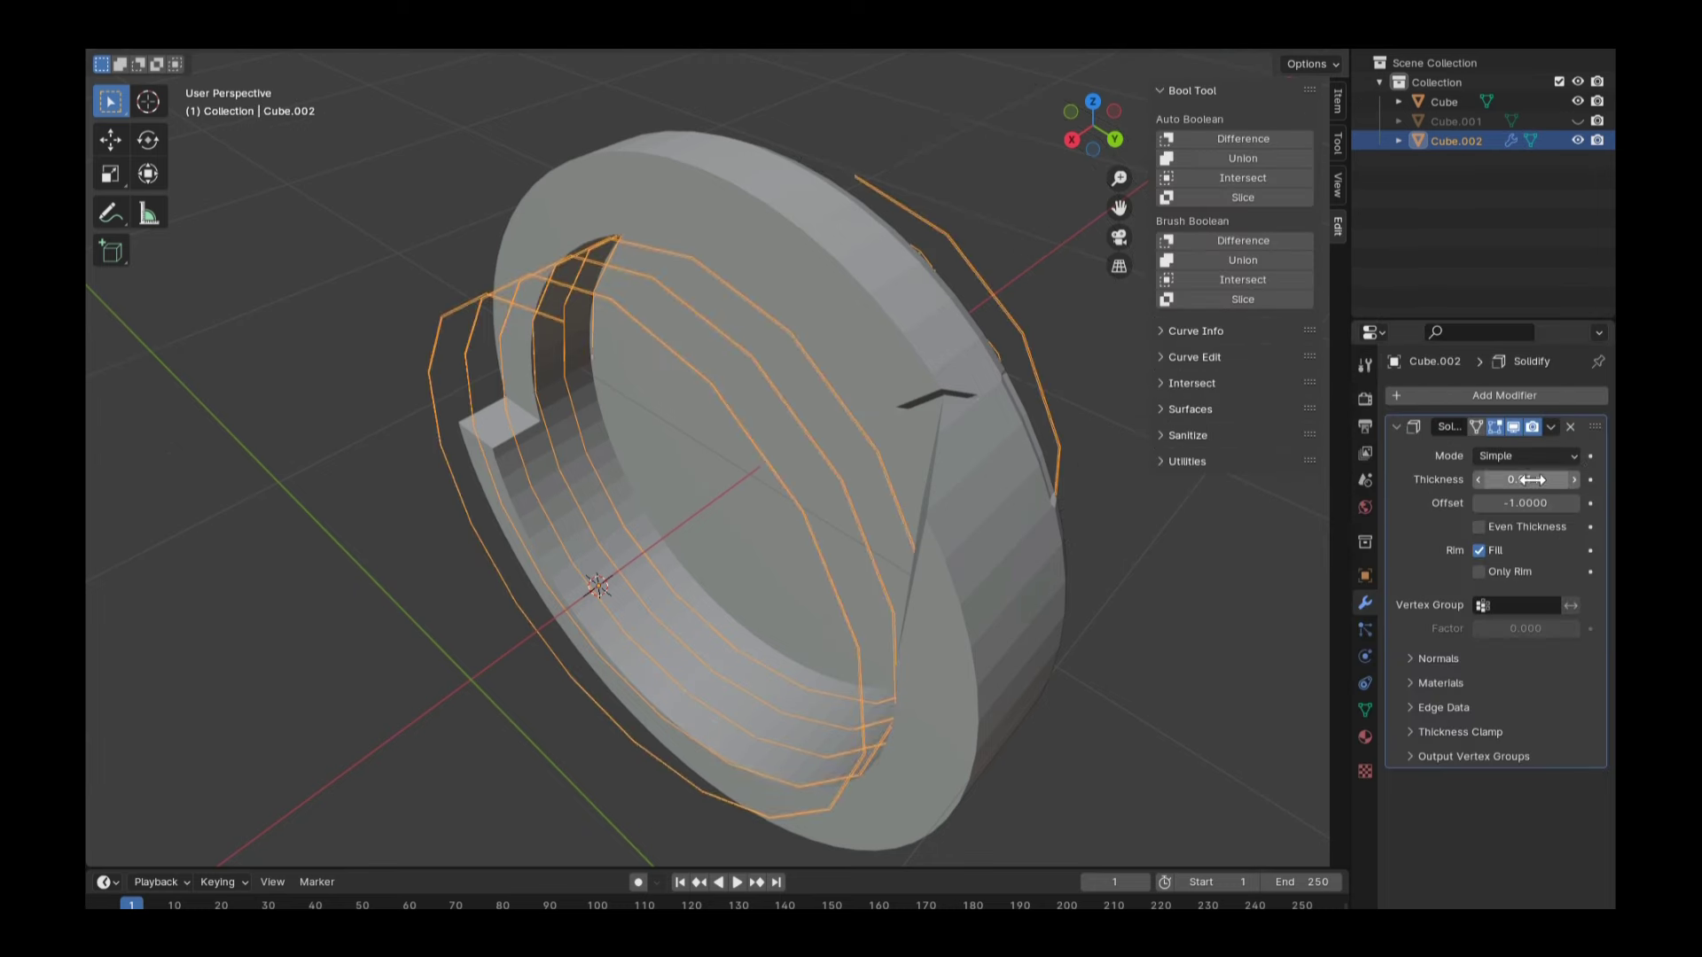
pyautogui.hotkey('ctrl', 'x')
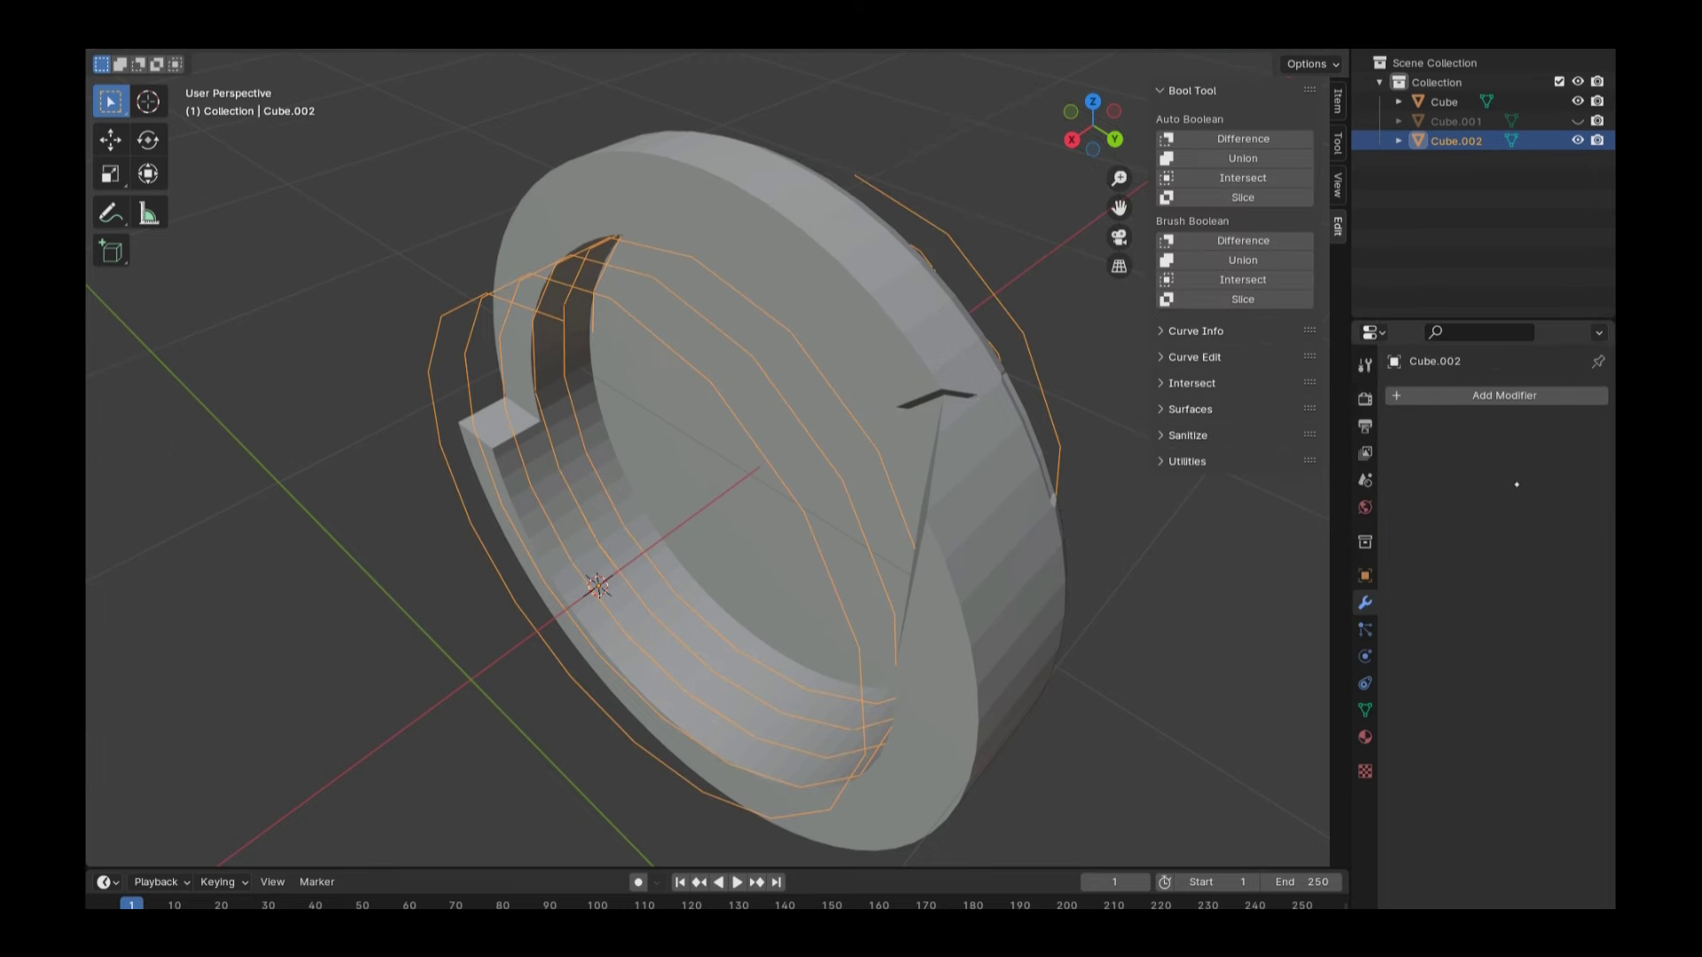
pyautogui.press('Tab')
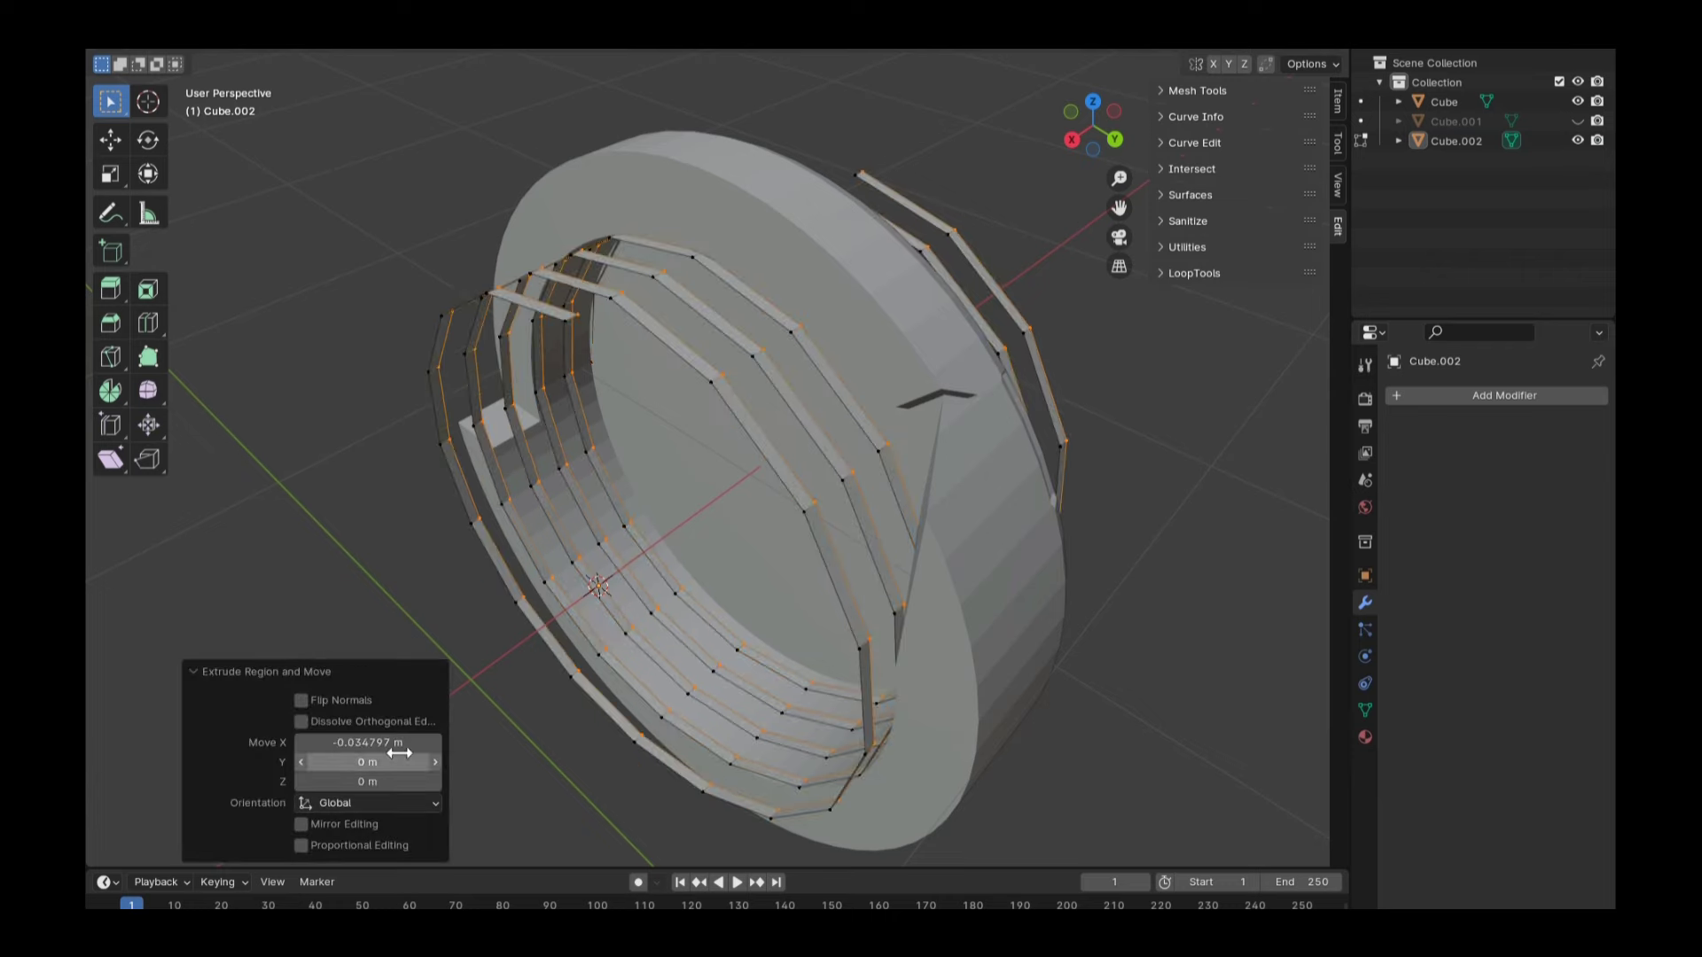
# Test a Skin modifier on the rings and remove it again
pyautogui.click(1504, 395)
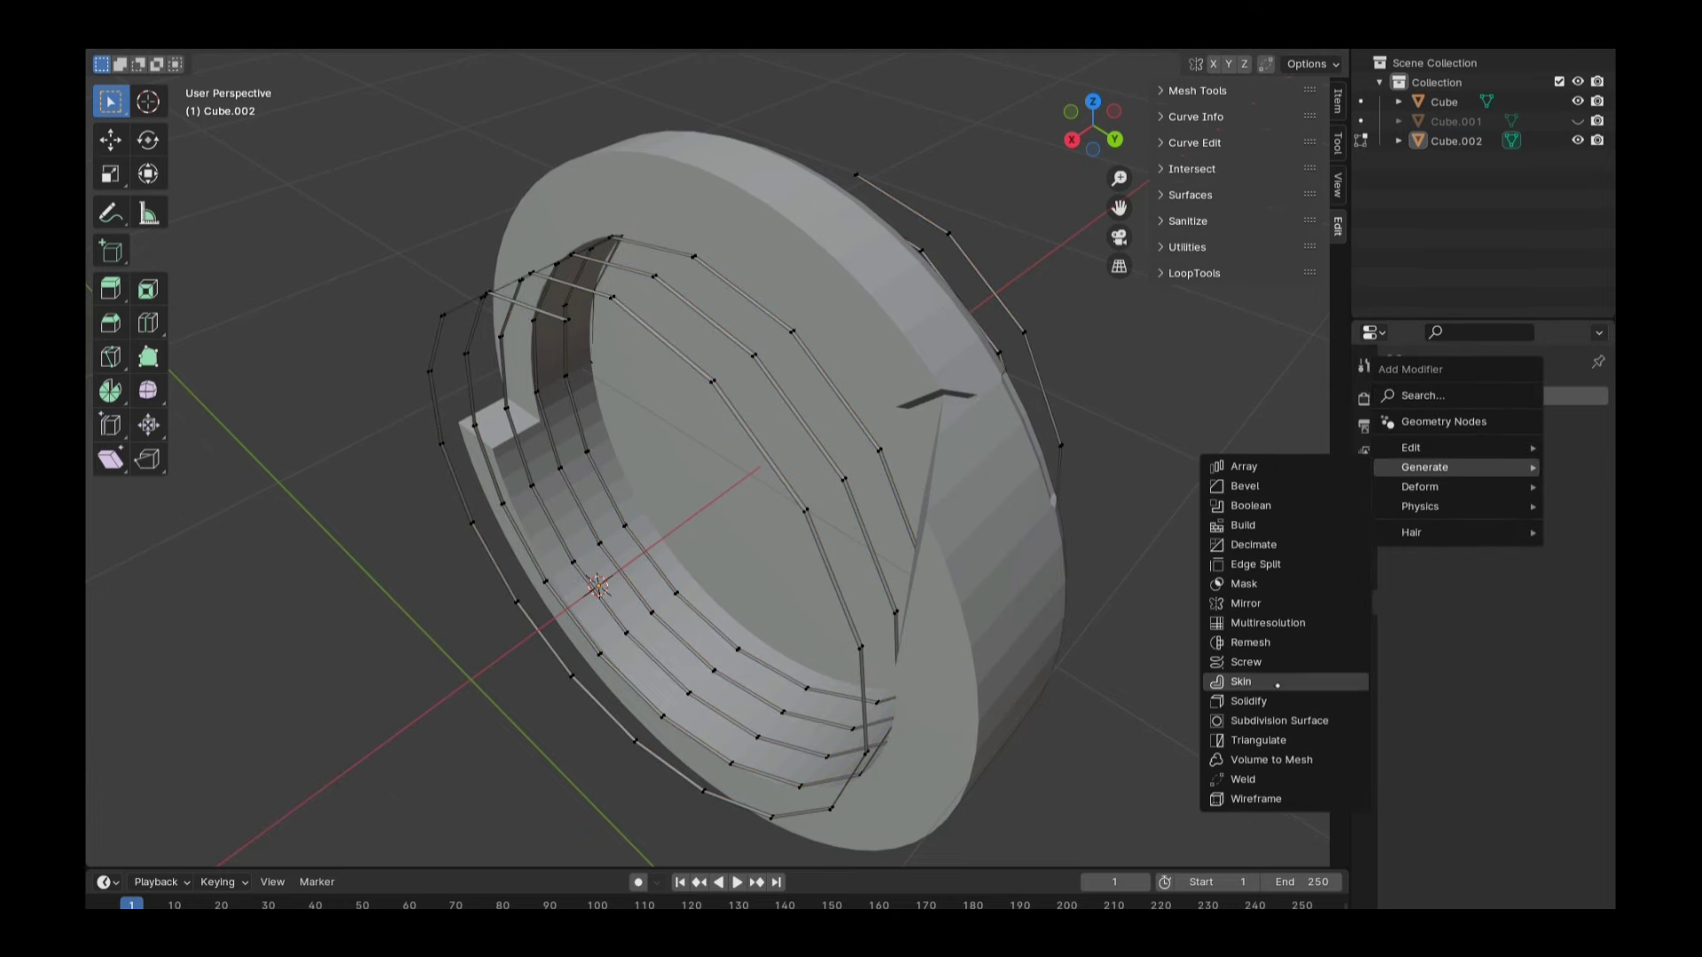
pyautogui.click(1259, 683)
pyautogui.hotkey('ctrl', 'x')
pyautogui.click(1504, 396)
pyautogui.moveTo(1420, 398)
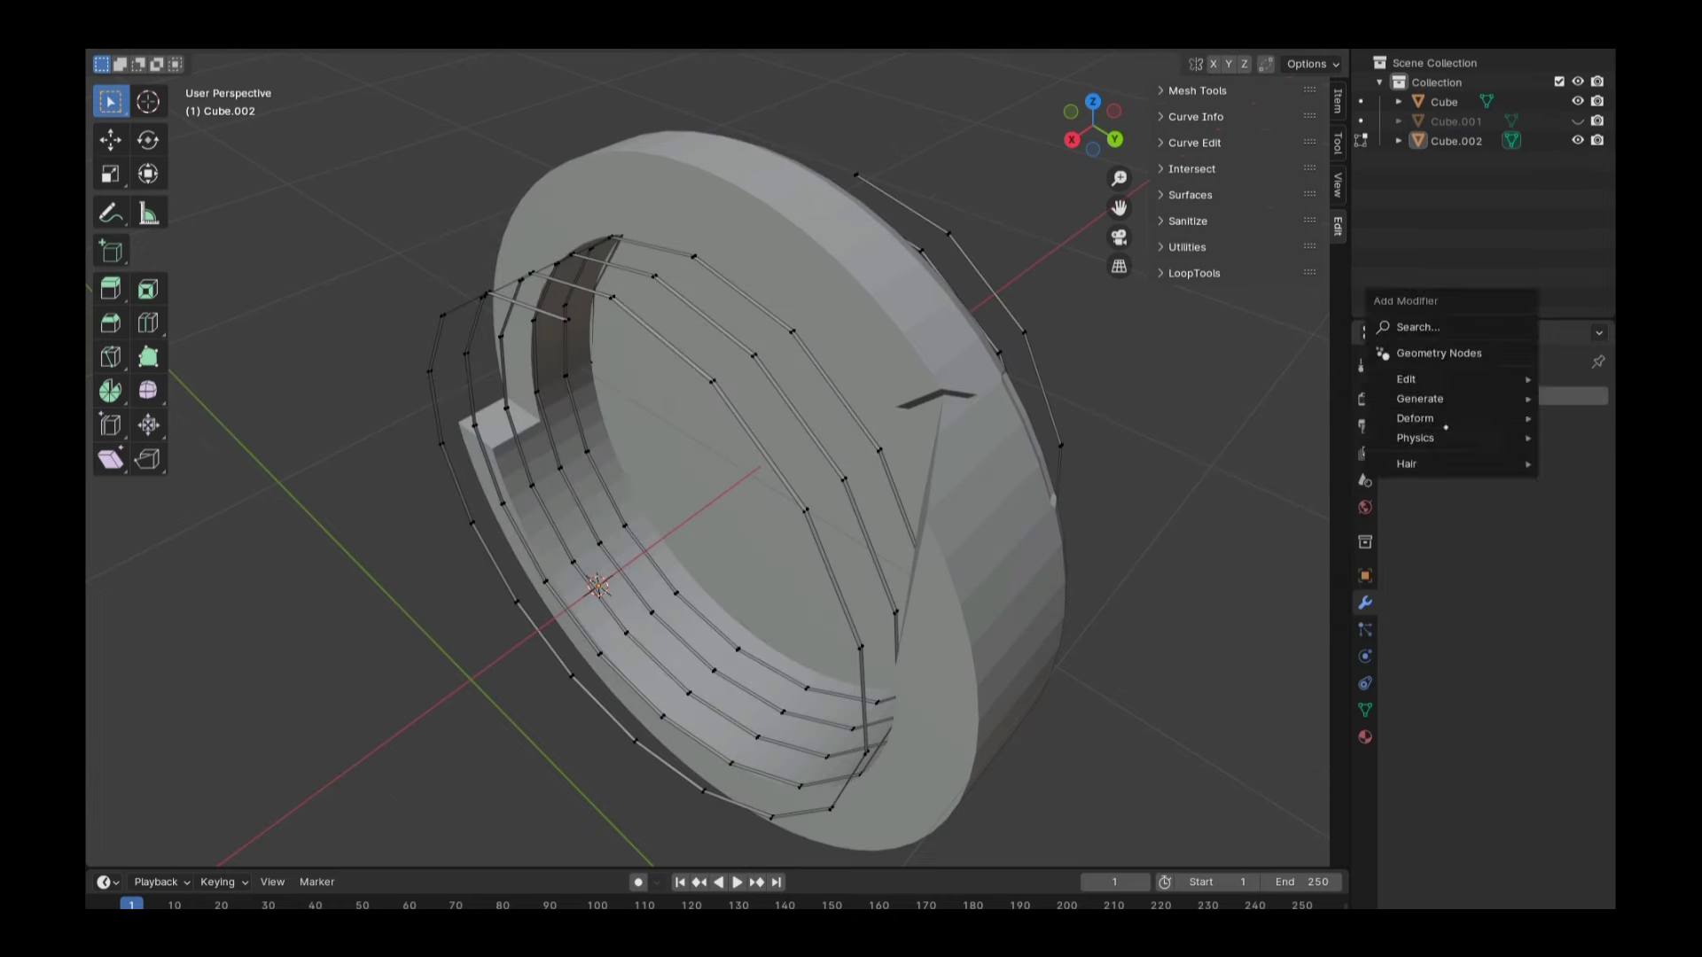
pyautogui.press('Tab')
# Add a Solidify modifier to Cube.002 and apply it
pyautogui.click(1504, 396)
pyautogui.click(1285, 634)
pyautogui.click(1558, 424)
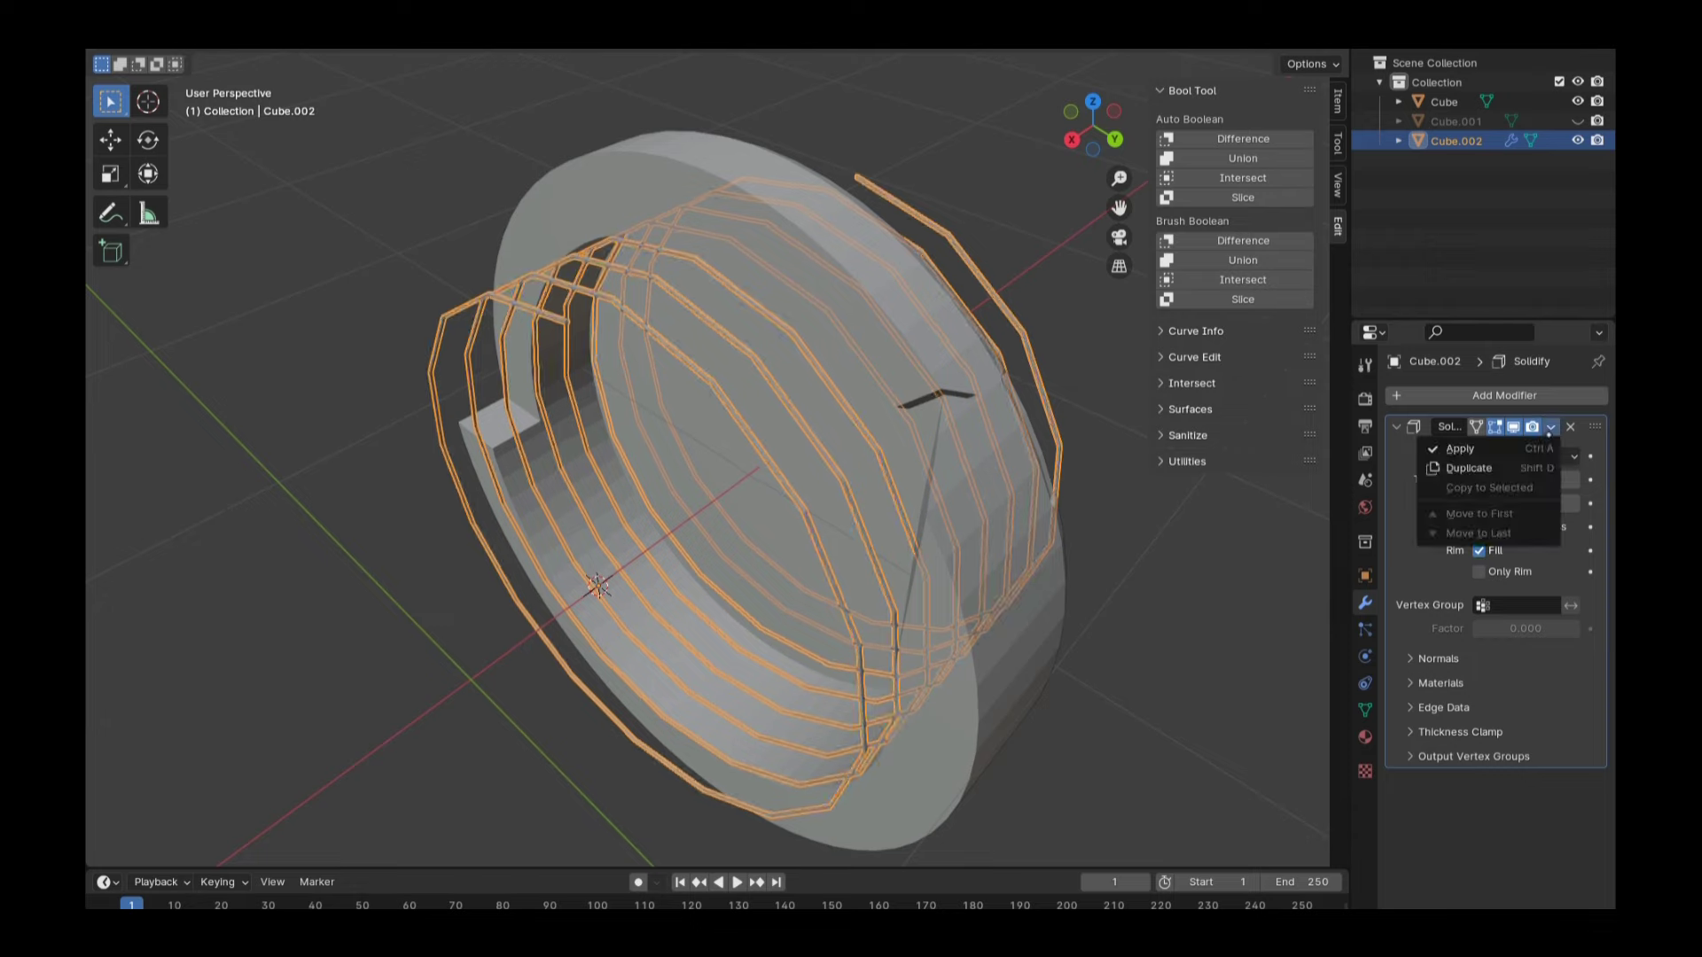
pyautogui.click(1454, 447)
pyautogui.moveTo(797, 443); pyautogui.dragTo(585, 256, button='middle')
pyautogui.scroll(3, 585, 257)
# Add and apply a 0.1 m Bevel and a level-2 Subdivision Surface modifier
pyautogui.click(1276, 401)
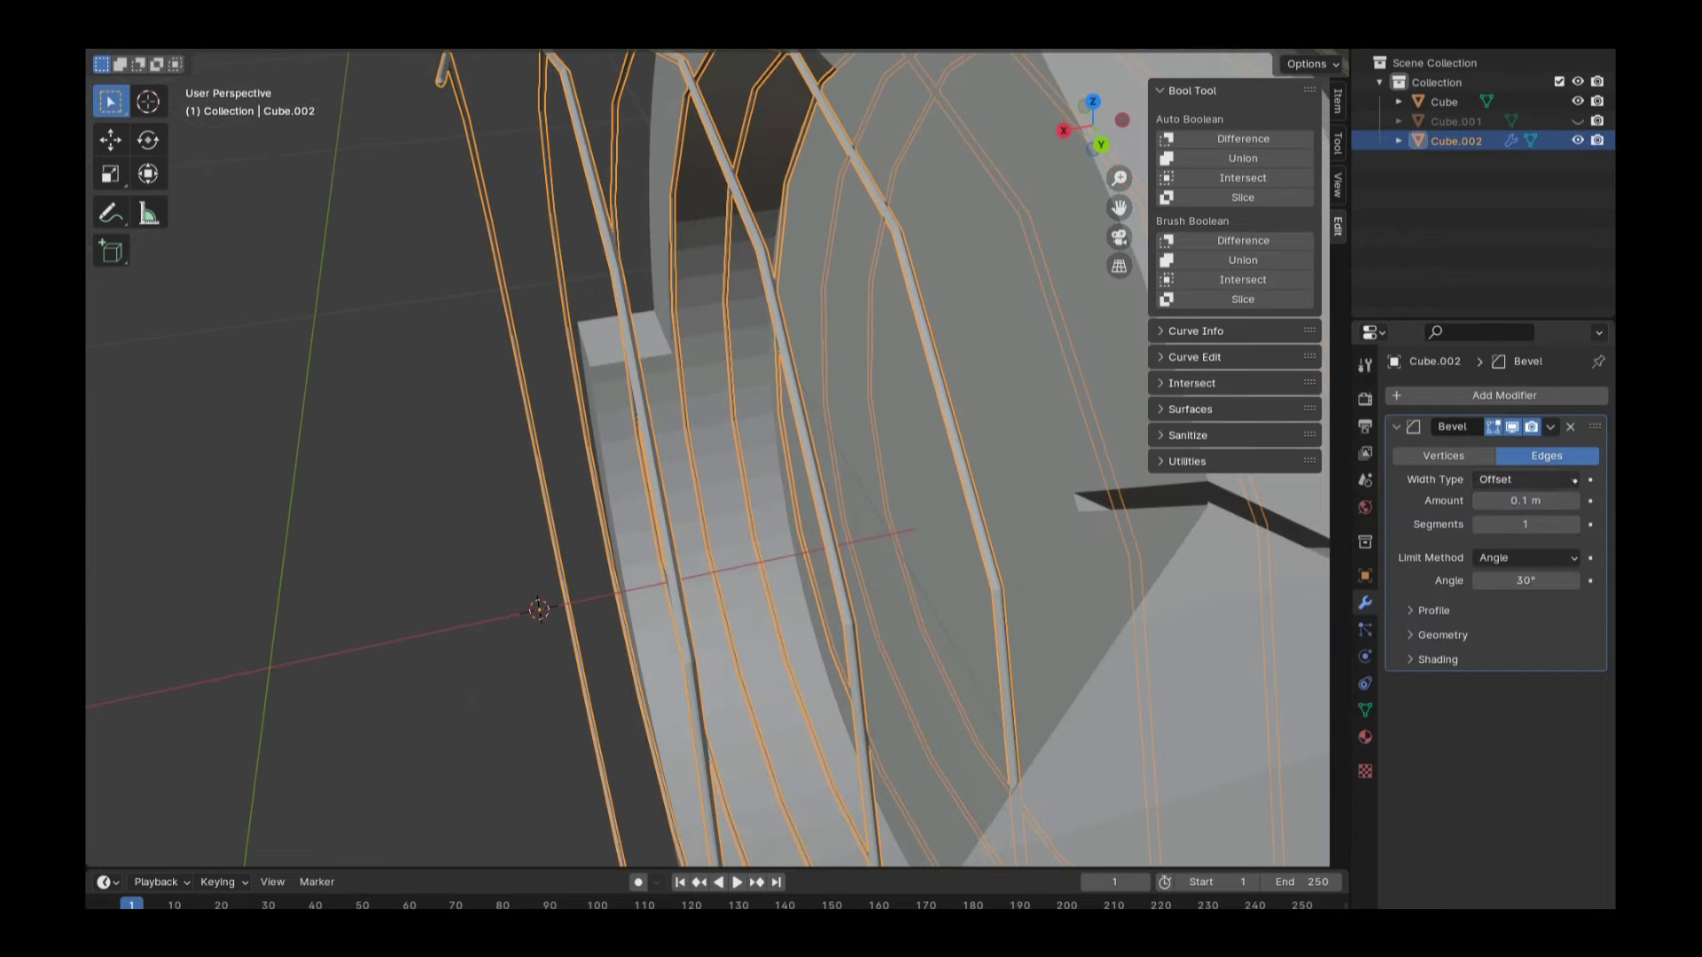
pyautogui.hotkey('ctrl', 'a')
pyautogui.moveTo(709, 443); pyautogui.dragTo(620, 373, button='middle')
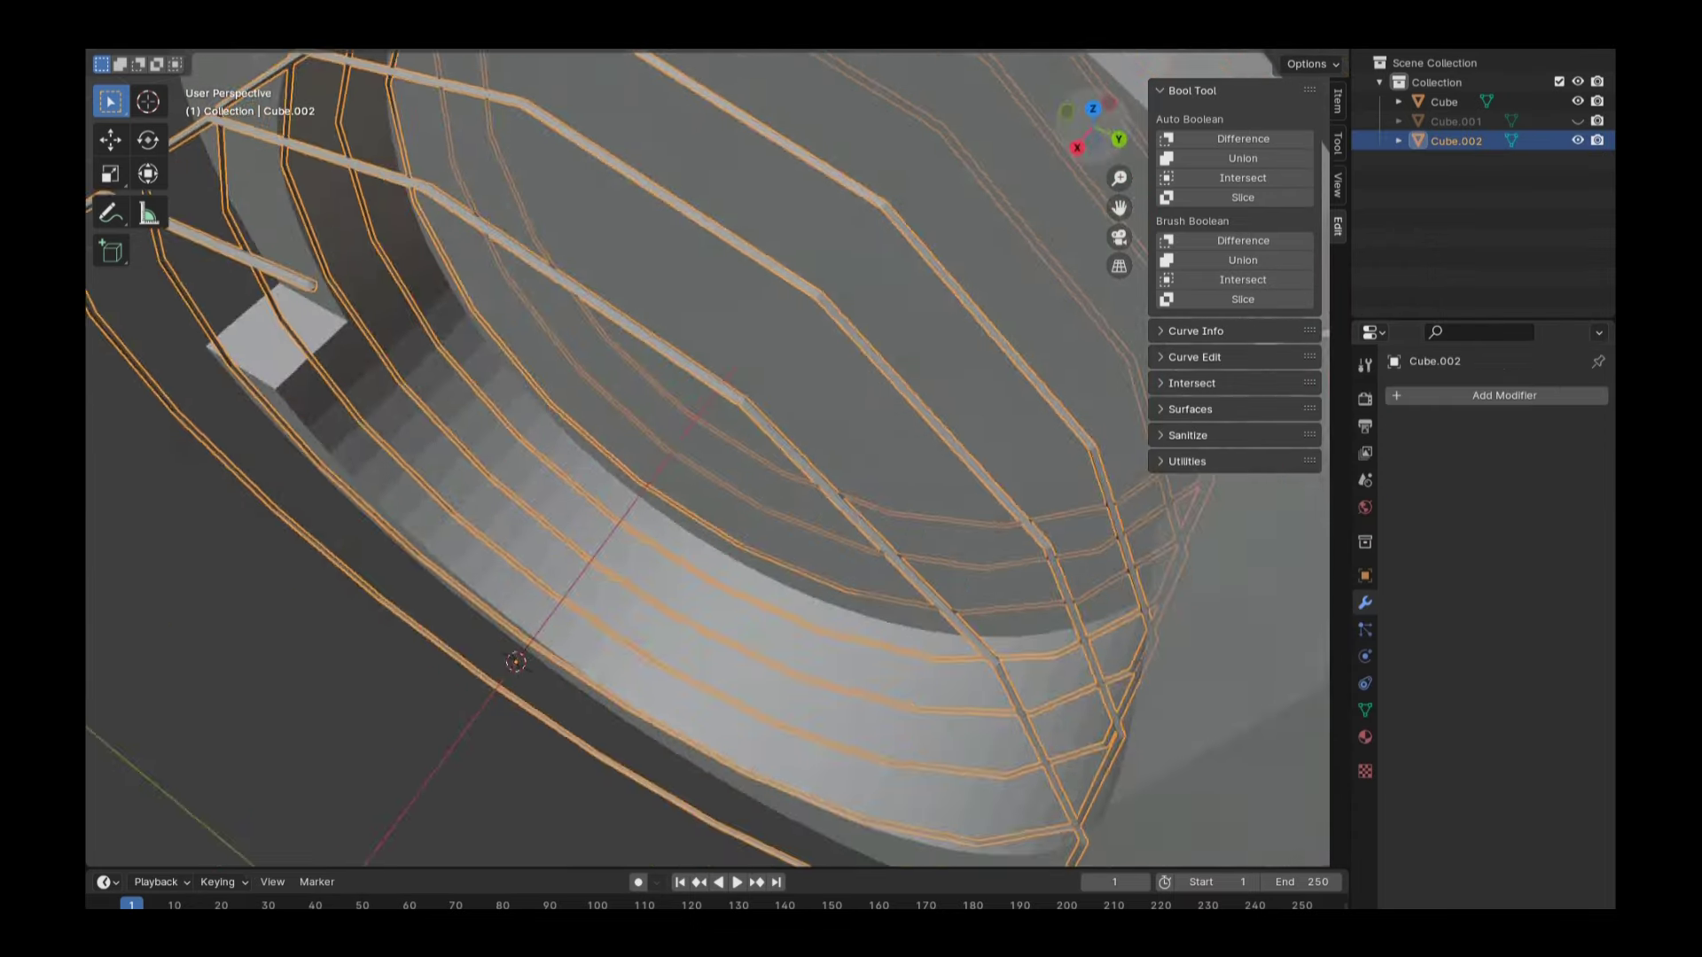
pyautogui.click(1504, 395)
pyautogui.click(1272, 654)
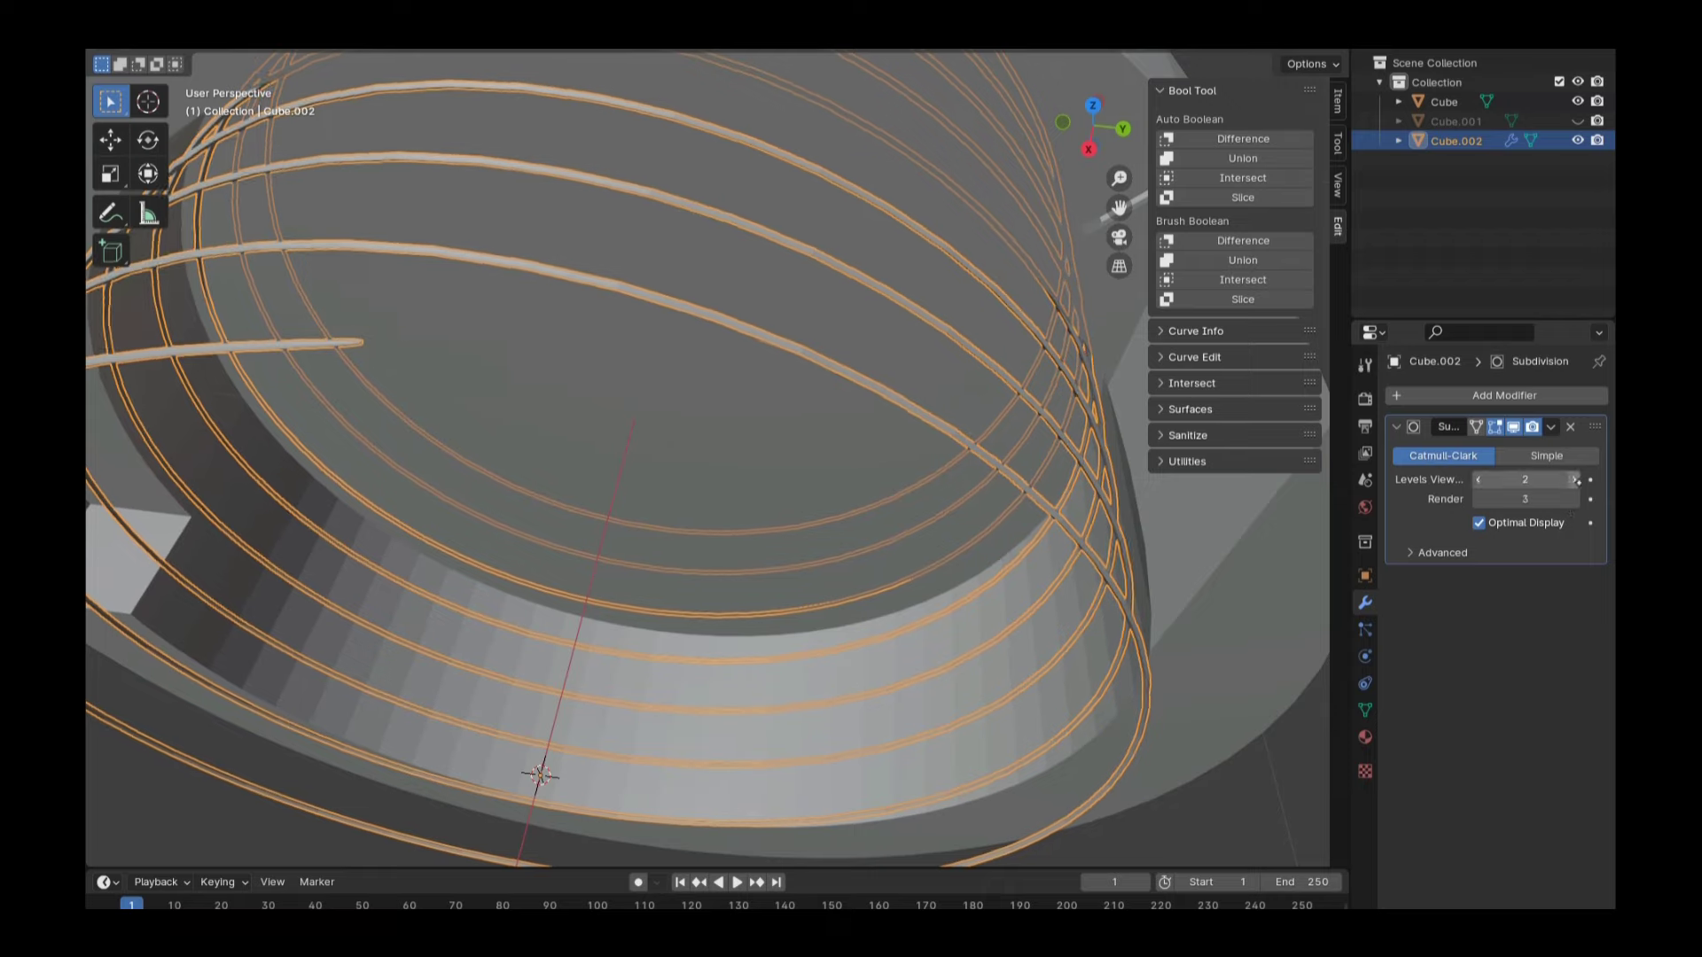
pyautogui.hotkey('ctrl', 'a')
pyautogui.press('KP_Decimal')
# Shear the ring mesh diagonally across the tire in Edit Mode
pyautogui.press('ctrl+KP_1')
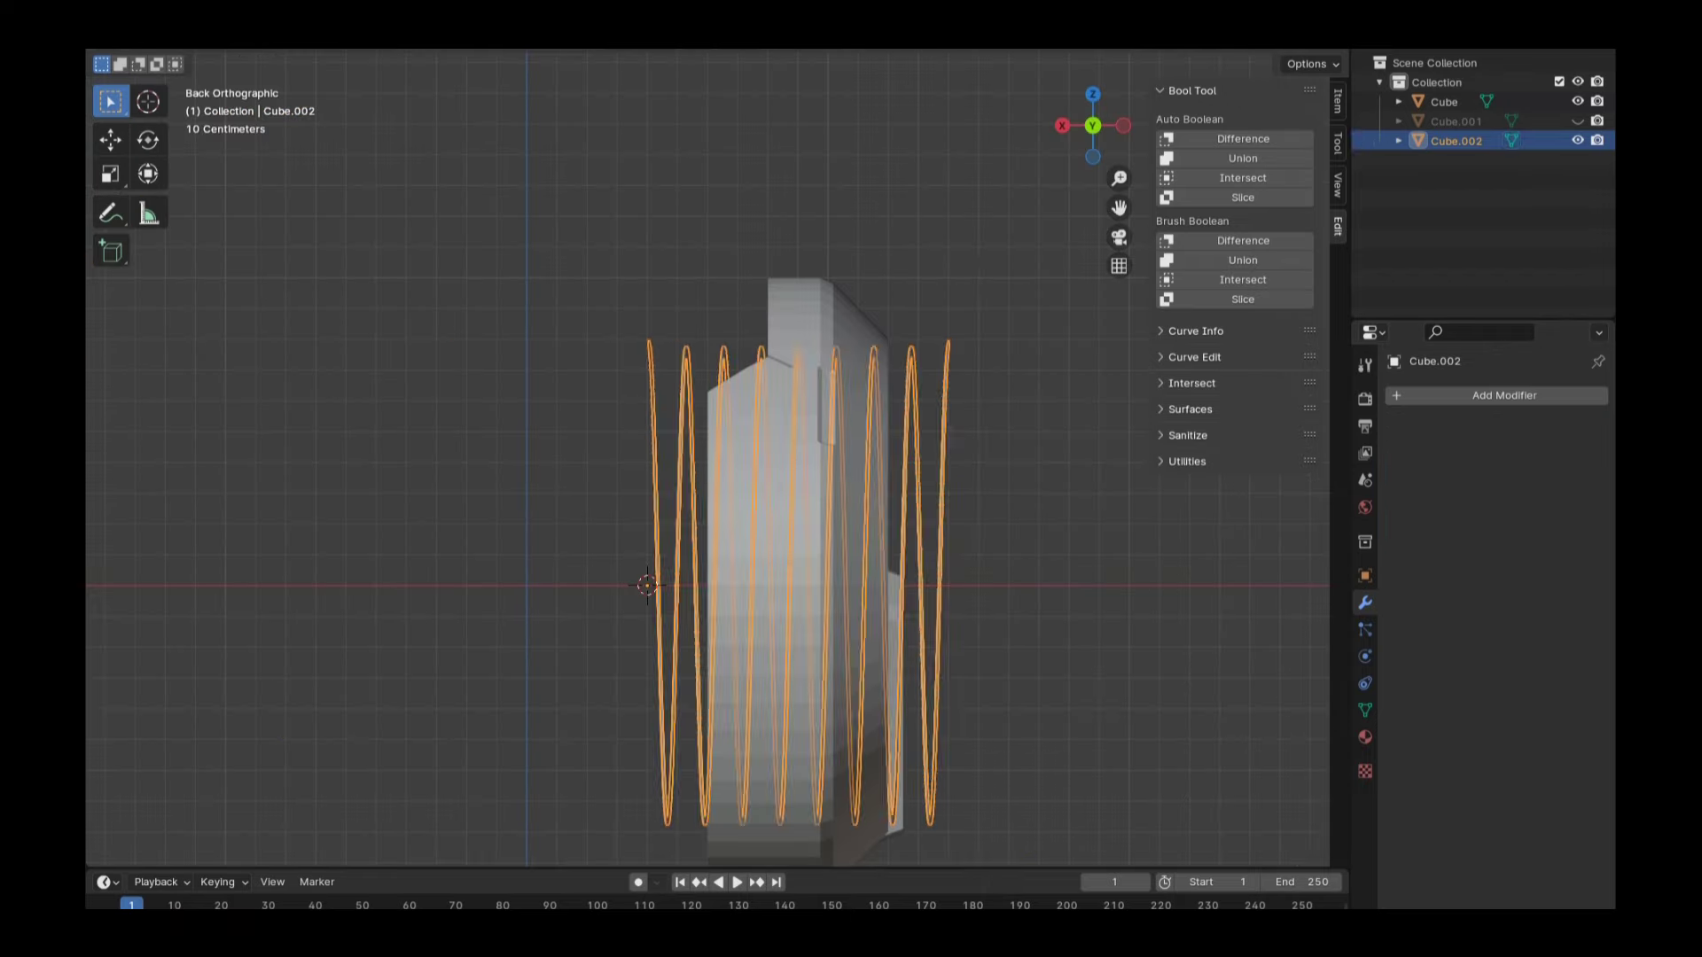
pyautogui.press('Tab')
pyautogui.click(110, 458)
pyautogui.moveTo(904, 583); pyautogui.dragTo(1192, 596)
pyautogui.click(1192, 596)
pyautogui.hotkey('alt', 'a')
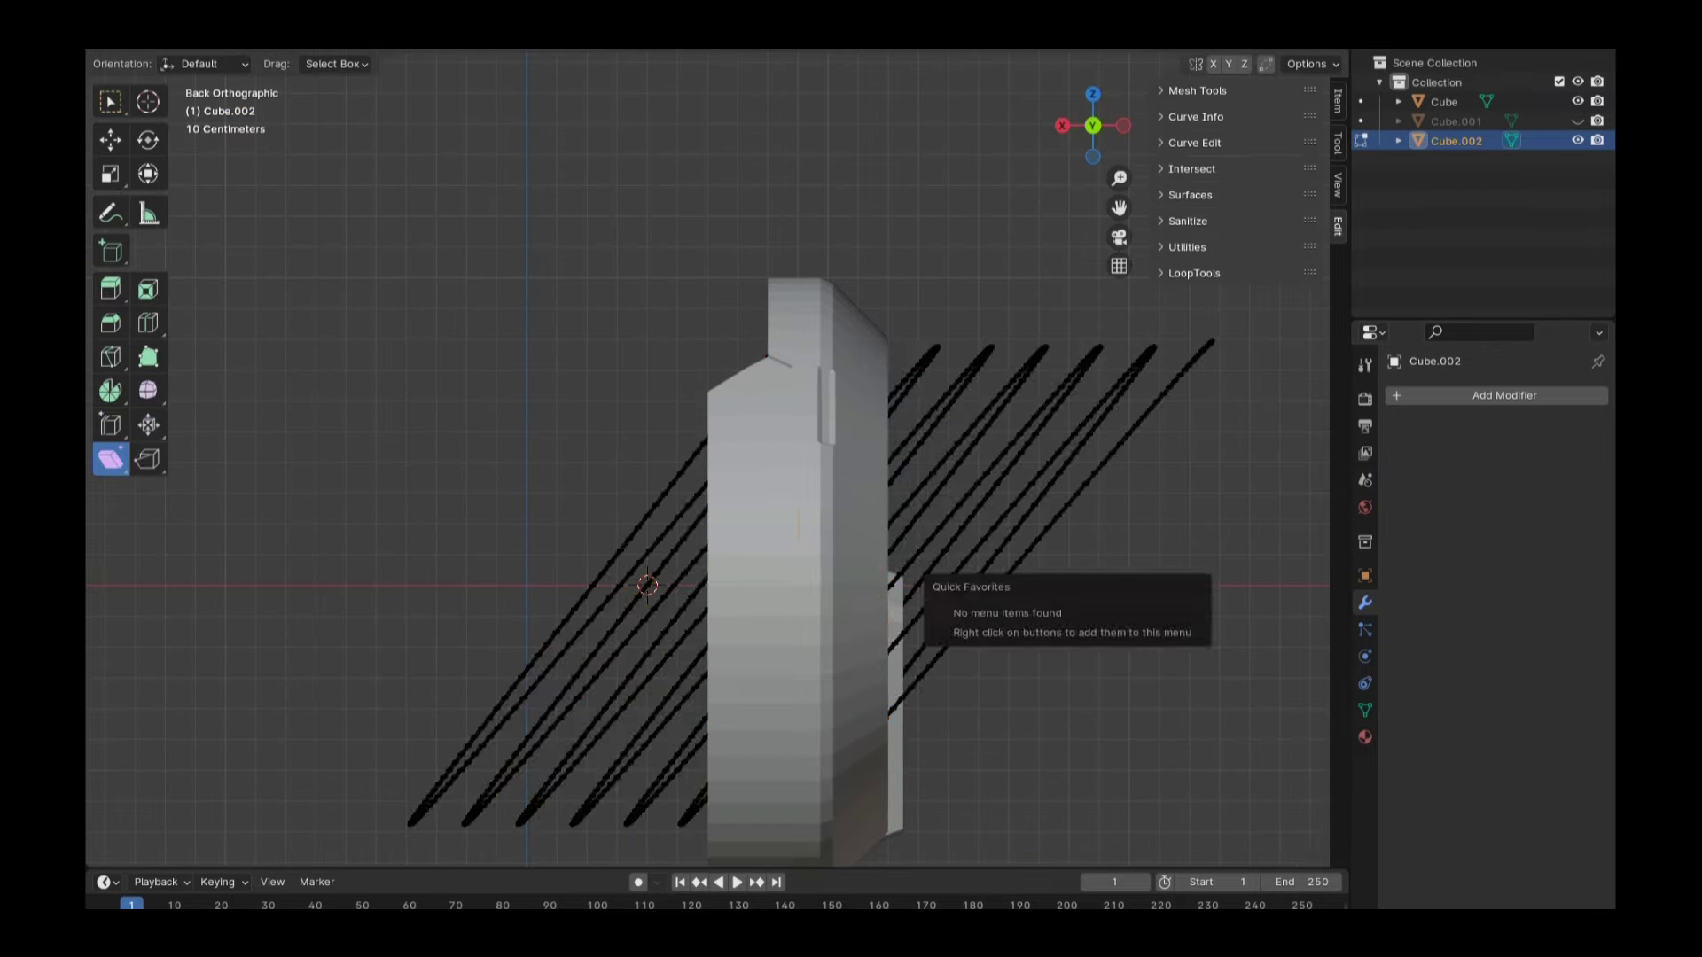
pyautogui.press('Tab')
# Unhide the tire and rescale the rings along X
pyautogui.moveTo(942, 540); pyautogui.dragTo(1077, 480, button='middle')
pyautogui.moveTo(709, 443); pyautogui.dragTo(674, 461, button='middle')
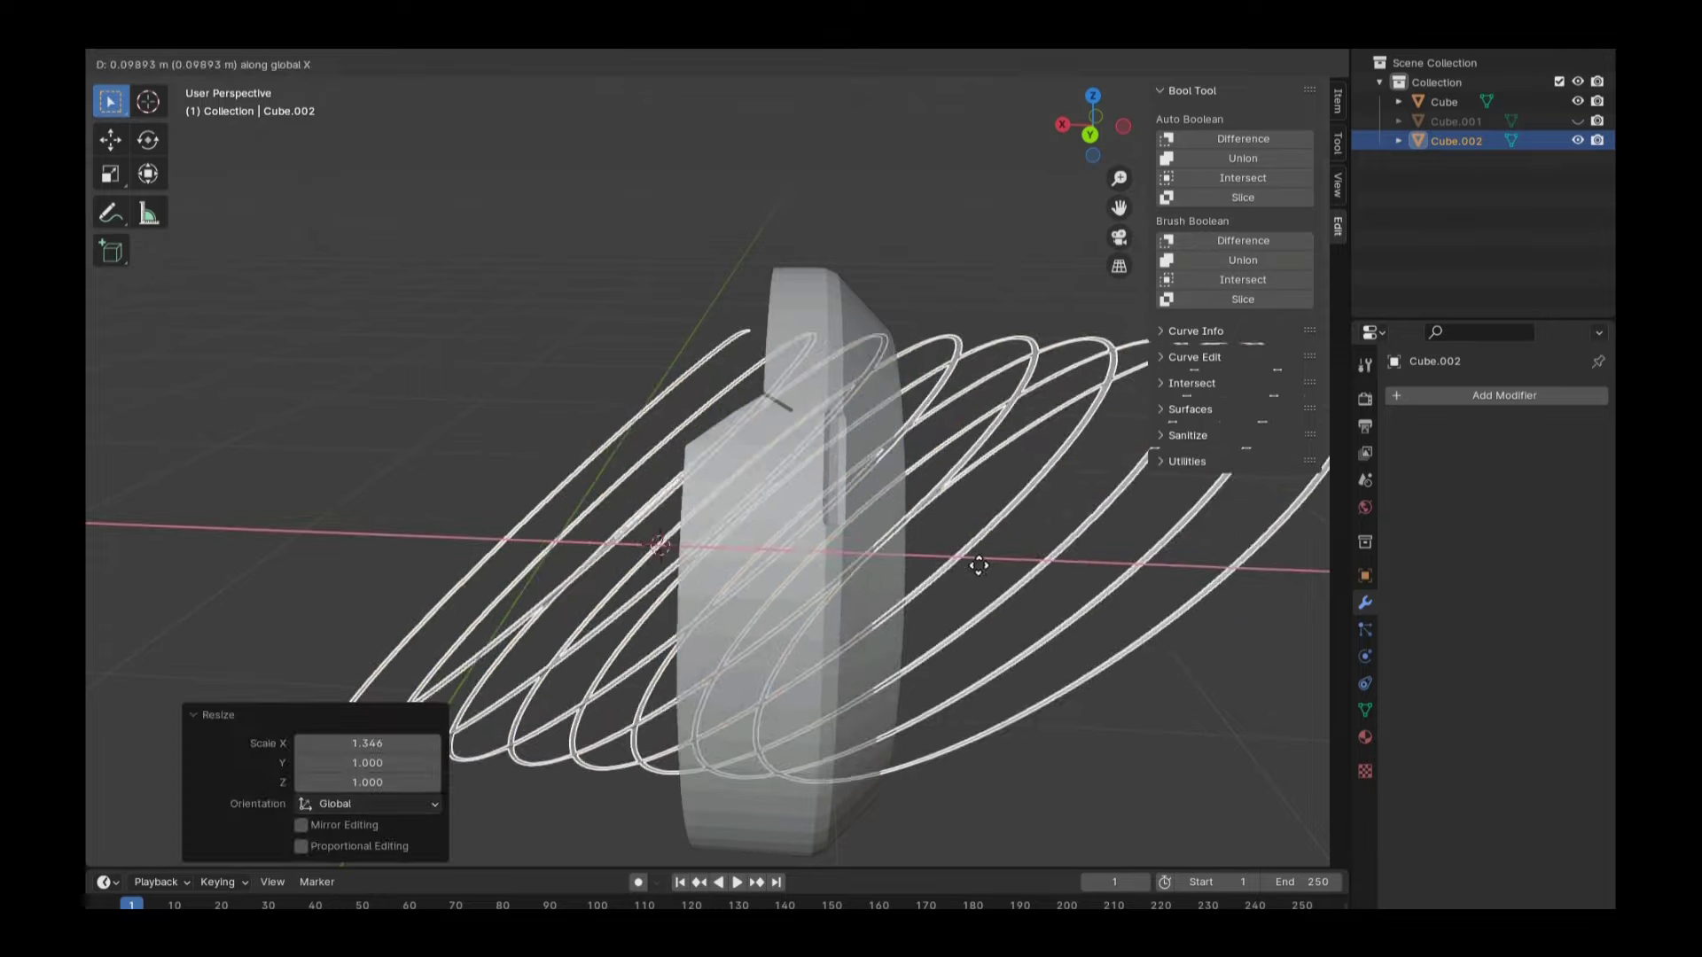
pyautogui.hotkey('alt', 'h')
pyautogui.press('s')
pyautogui.doubleClick(367, 743)
pyautogui.write('0.0')
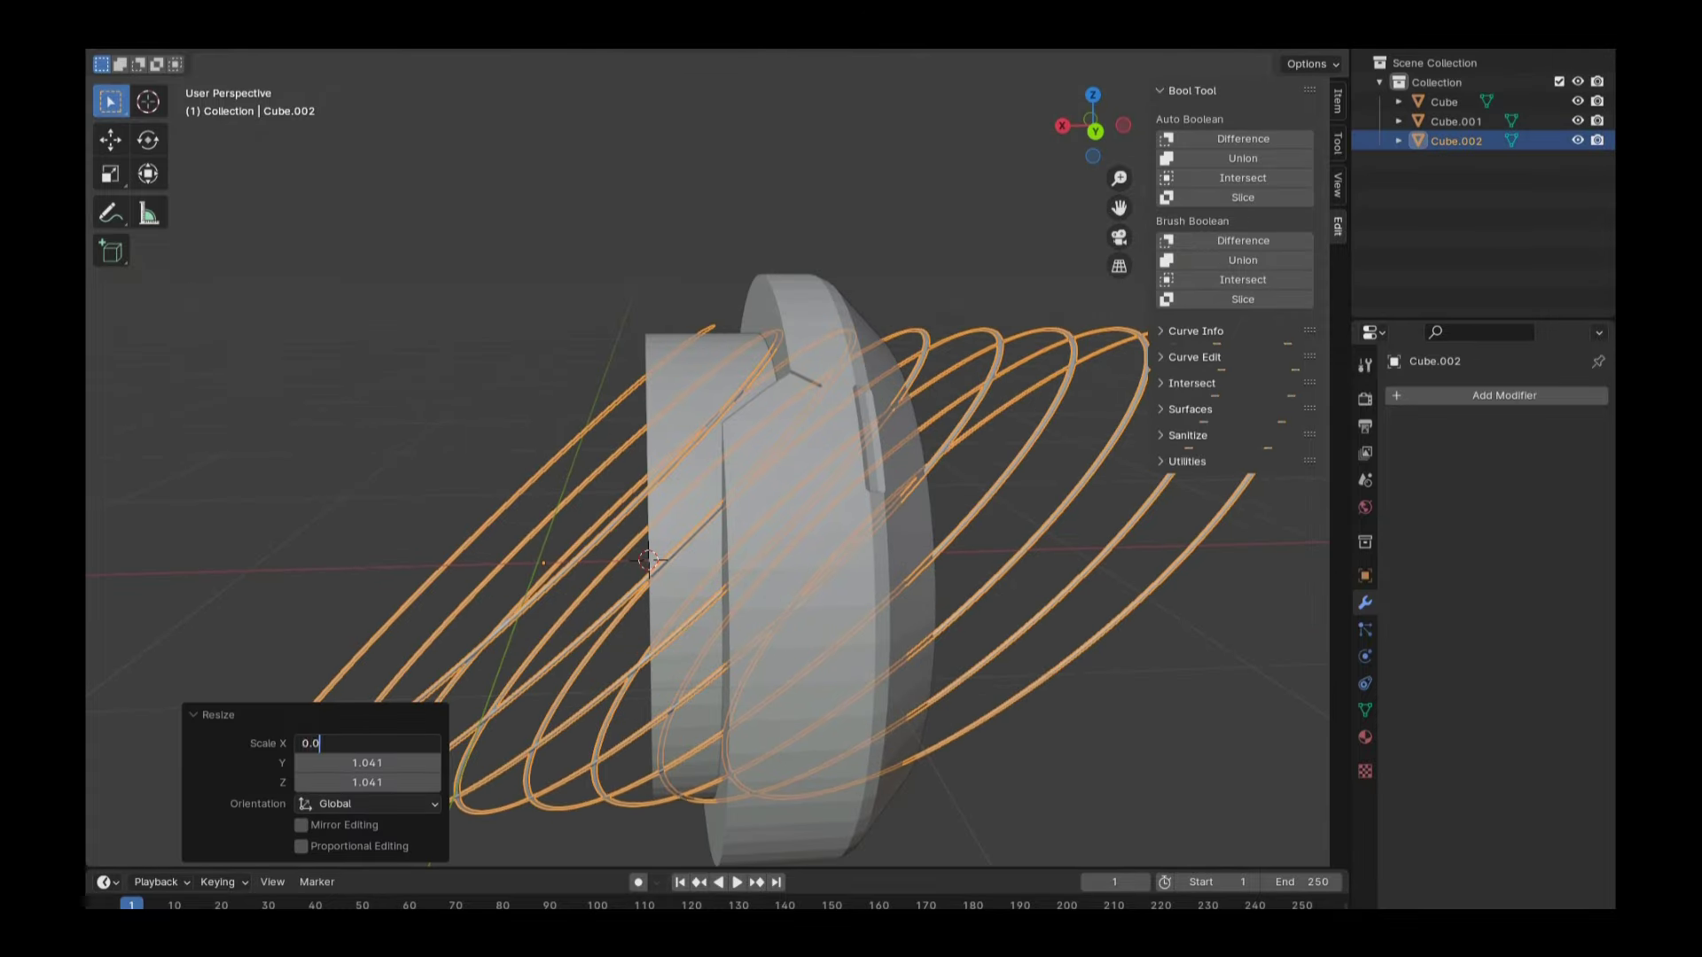
# Select the ring object, then add the tire to the selection
pyautogui.moveTo(648, 560); pyautogui.dragTo(452, 712, button='middle')
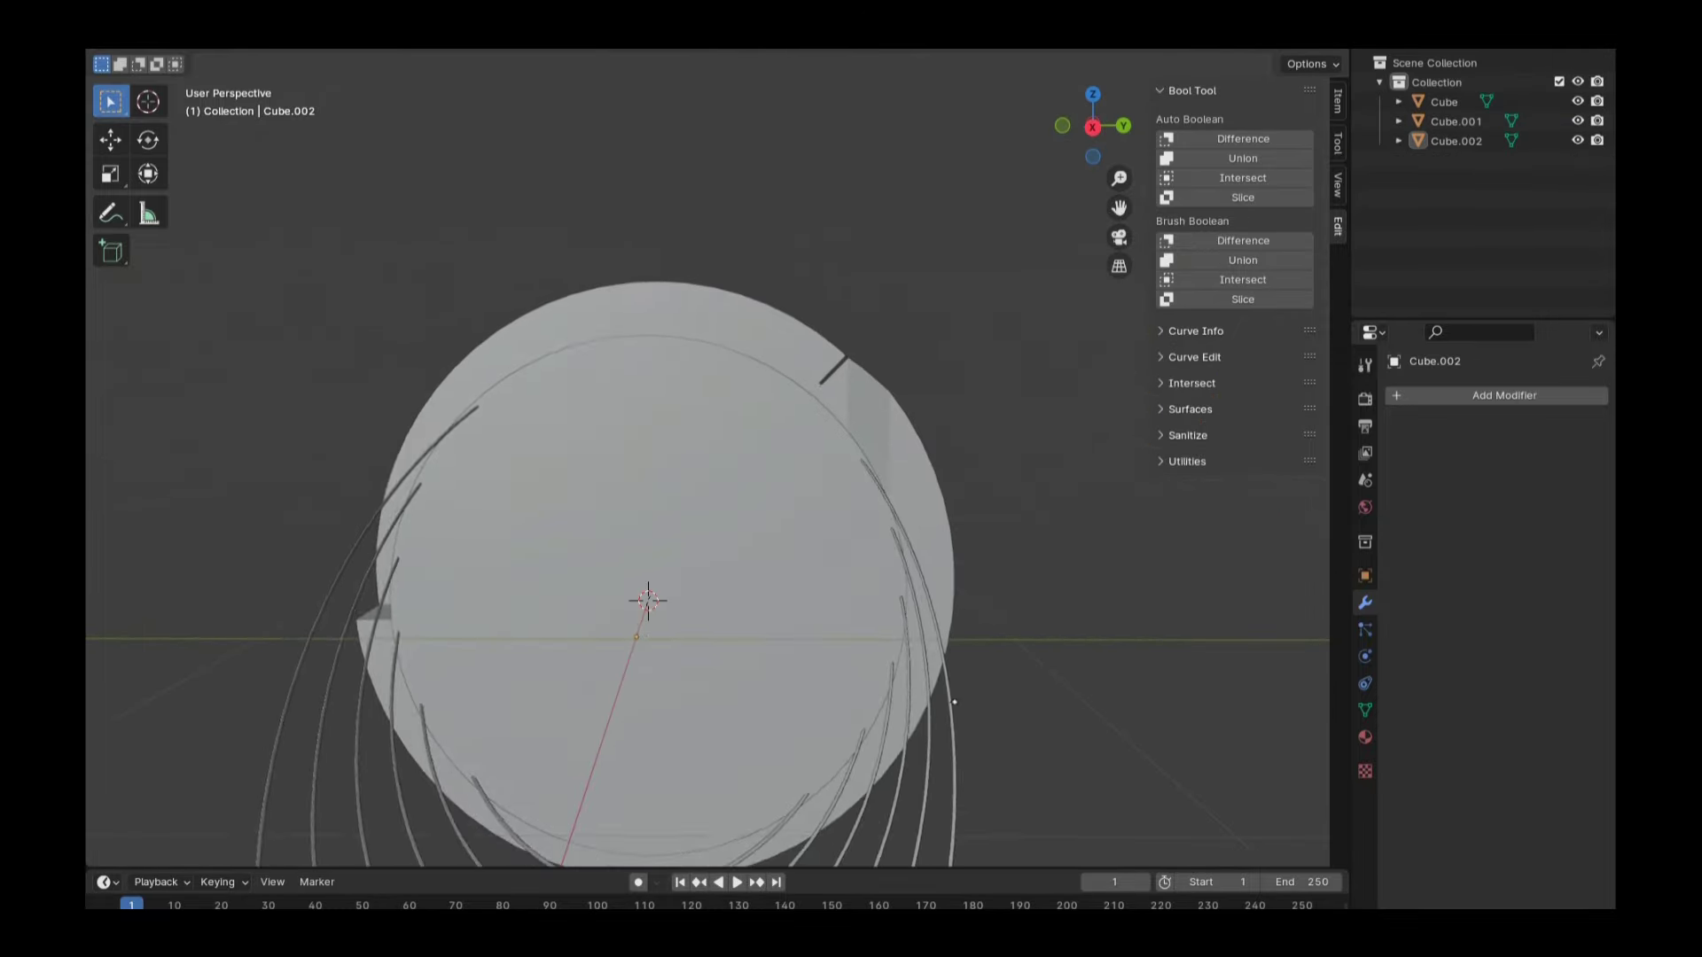
pyautogui.moveTo(620, 532); pyautogui.dragTo(798, 443, button='middle')
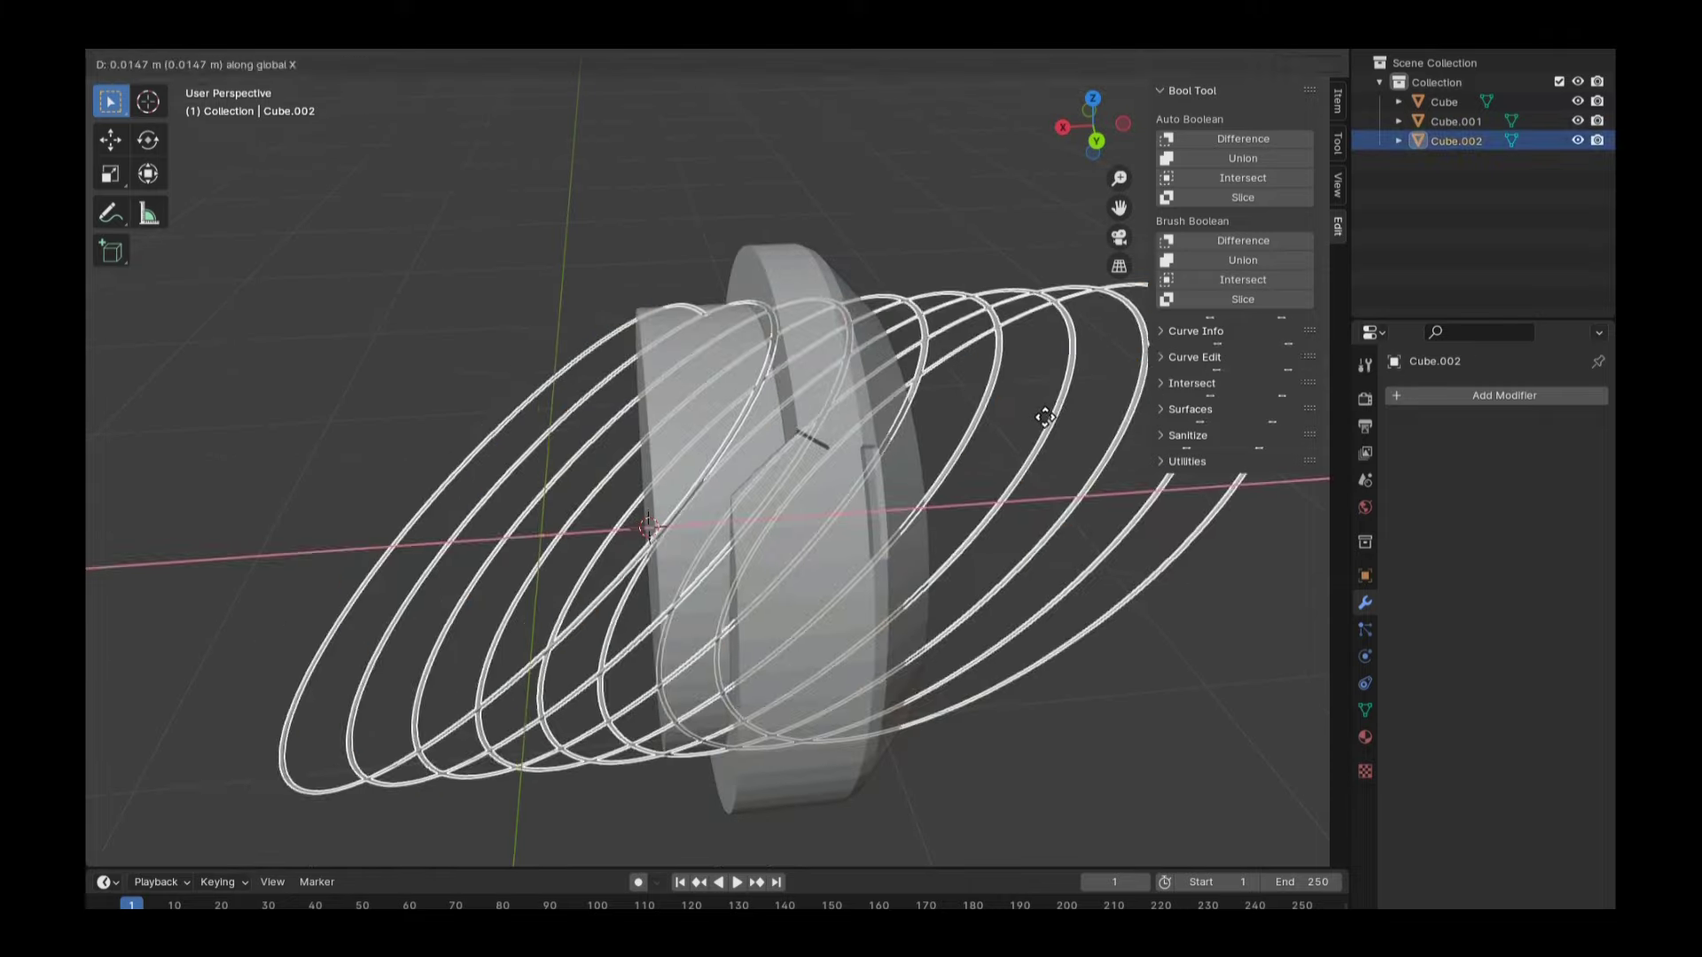
pyautogui.click(1456, 141)
pyautogui.keyDown('ctrl'); pyautogui.click(1456, 122); pyautogui.keyUp('ctrl')
# Cut the rings out of the tire, then isolate it in local view for mesh editing
pyautogui.press('ctrl+KP_Subtract')
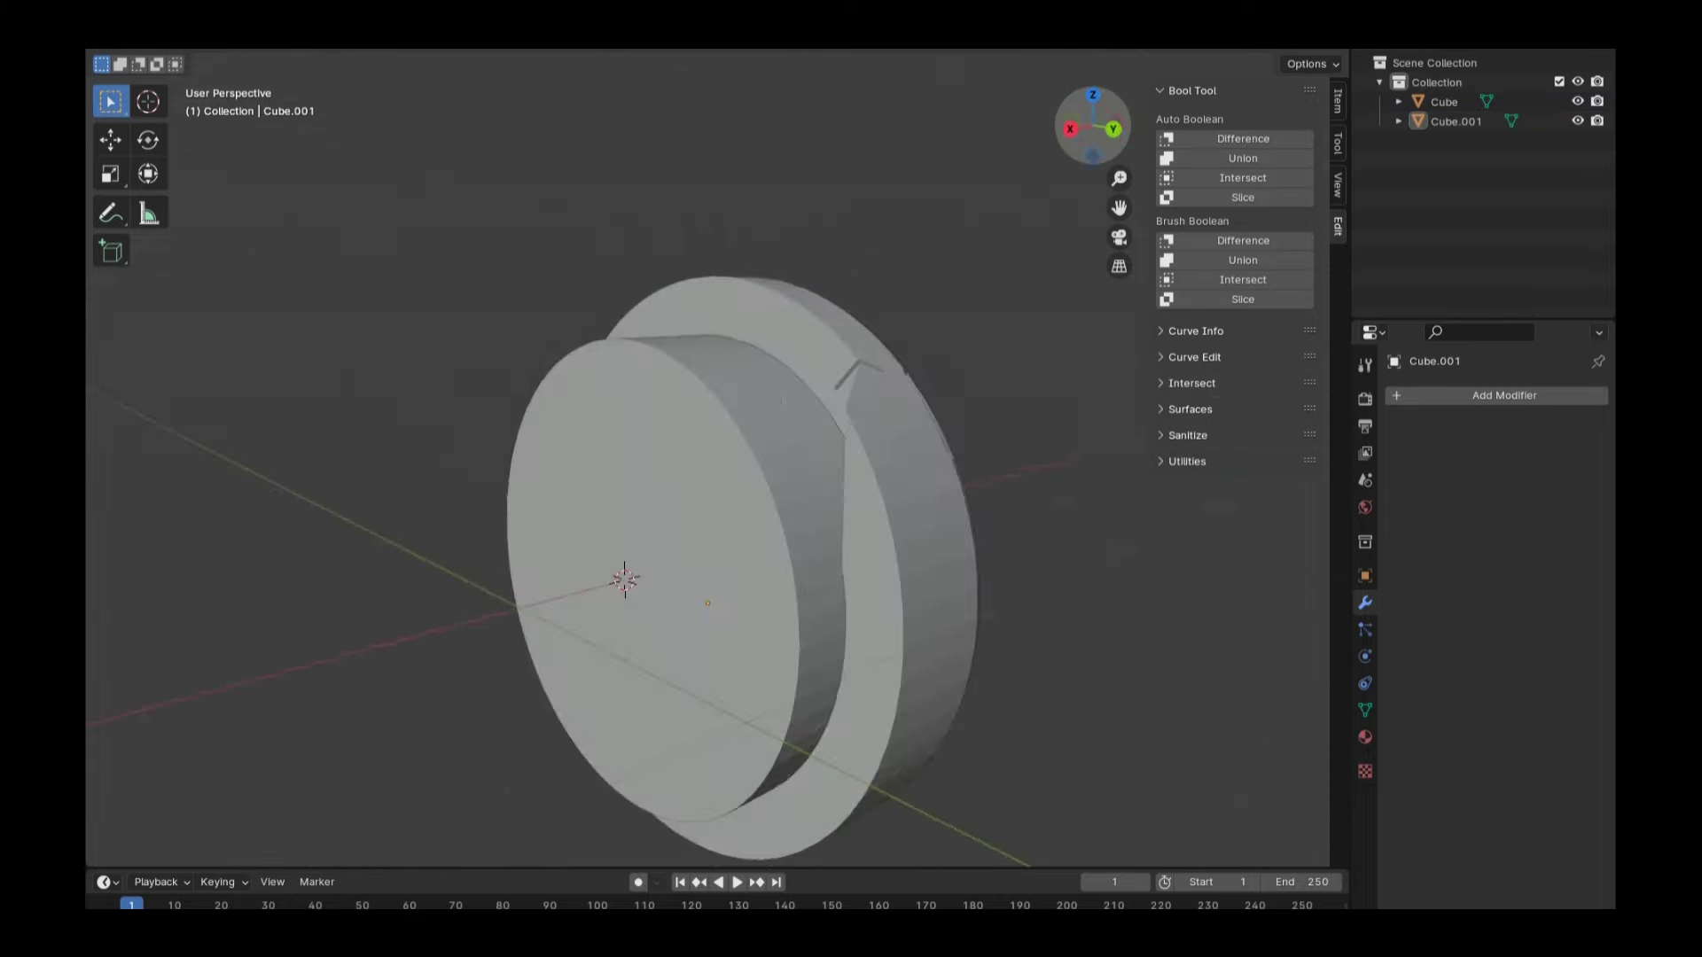
pyautogui.moveTo(621, 576); pyautogui.dragTo(647, 603, button='middle')
pyautogui.press('KP_Divide')
pyautogui.moveTo(709, 531); pyautogui.dragTo(737, 504, button='middle')
pyautogui.press('Tab')
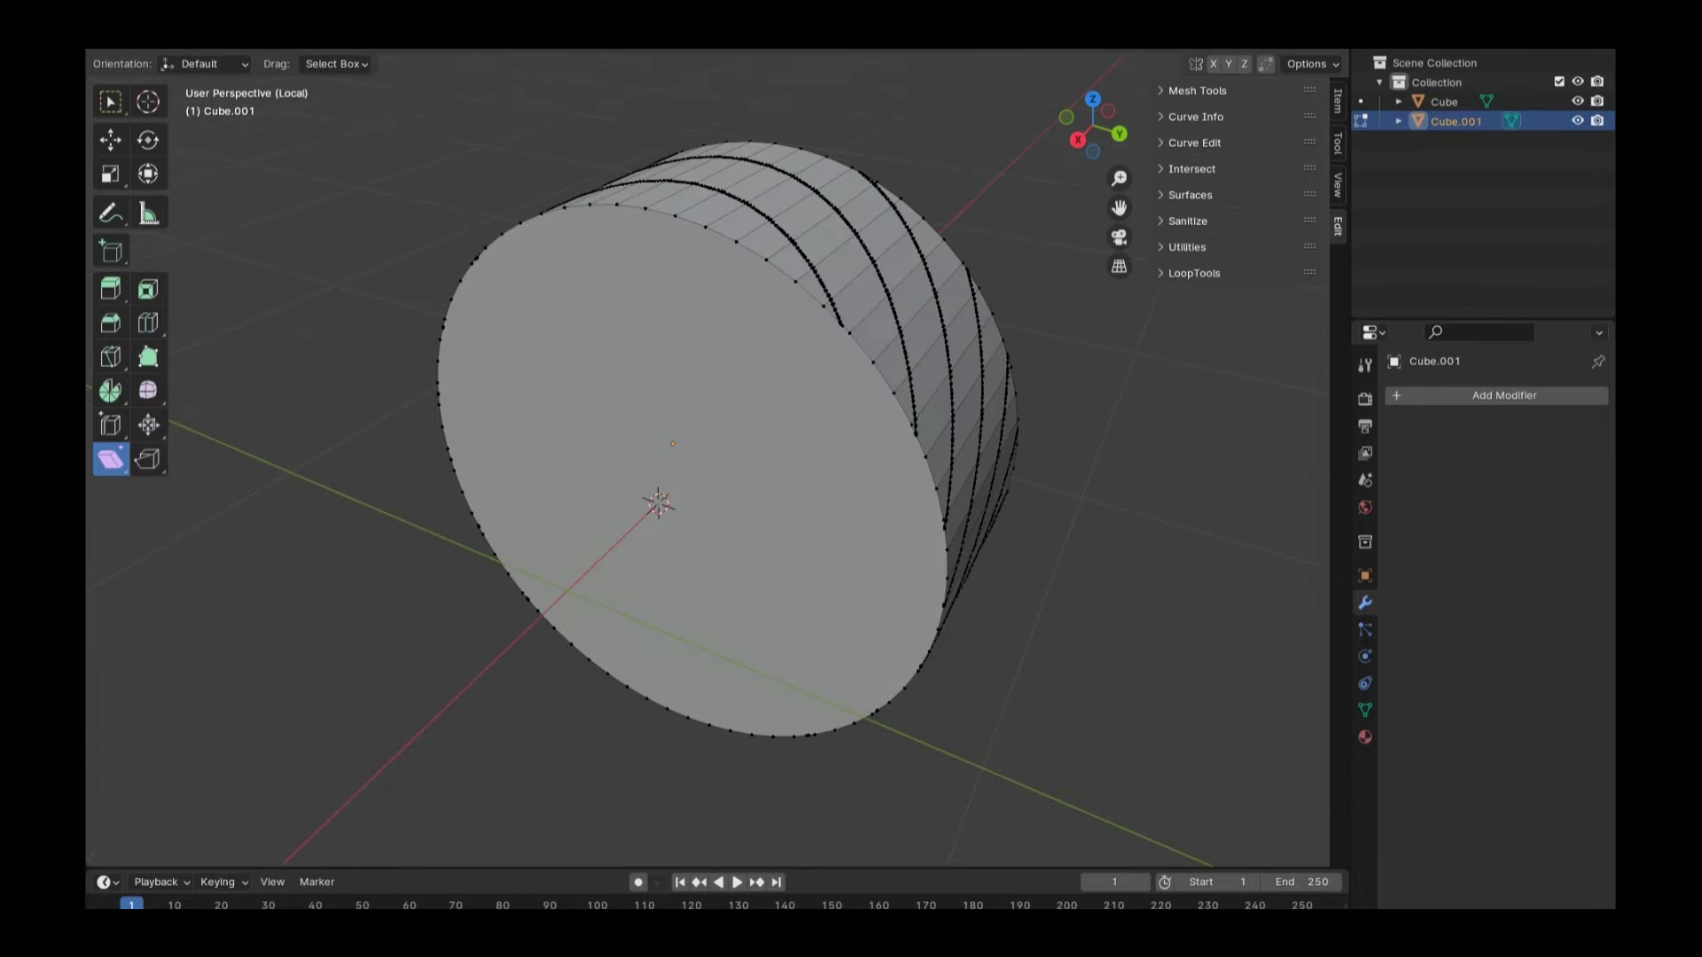
# Inset the tire's circular front face and extrude the inner face 0.3614 m inward
pyautogui.click(738, 505)
pyautogui.press('i')
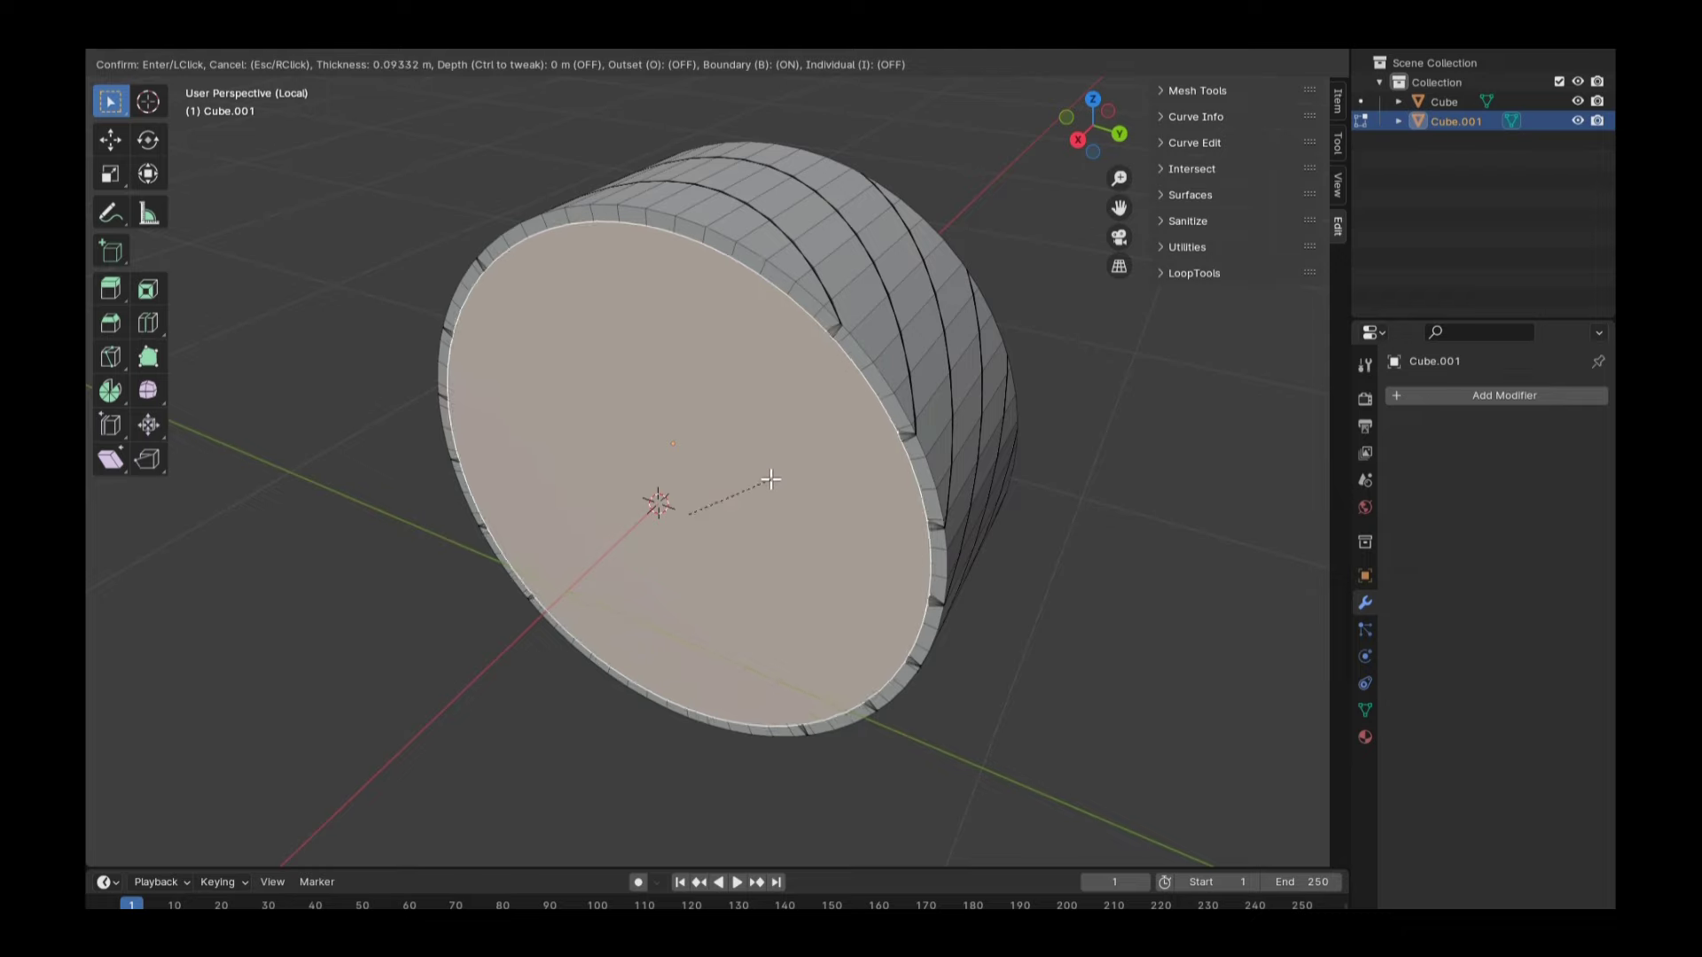
pyautogui.click(771, 479)
pyautogui.moveTo(772, 479)
pyautogui.mouseDown(button='middle')
pyautogui.moveTo(887, 443)
pyautogui.moveTo(771, 479)
pyautogui.moveTo(798, 443)
pyautogui.mouseUp(button='middle')
pyautogui.click(111, 288)
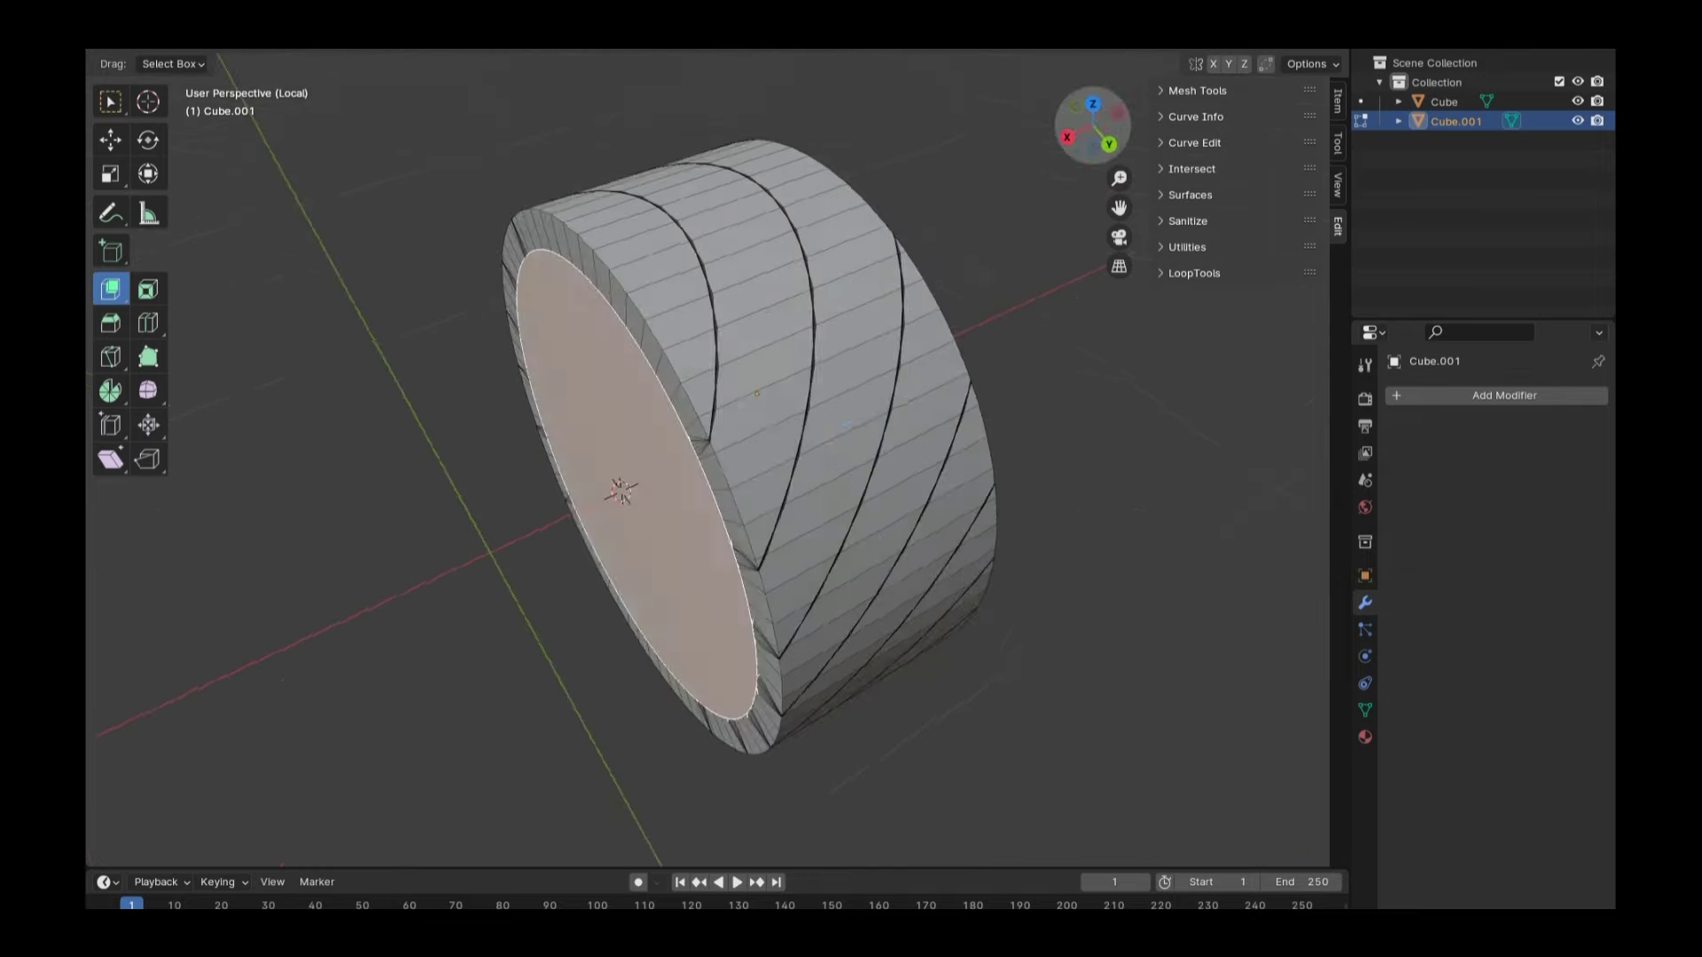
pyautogui.moveTo(621, 492); pyautogui.dragTo(789, 430)
pyautogui.moveTo(789, 430); pyautogui.dragTo(975, 266, button='middle')
# Duplicate the recessed inner disc and split it off as separate object Cube.002
pyautogui.click(1121, 126)
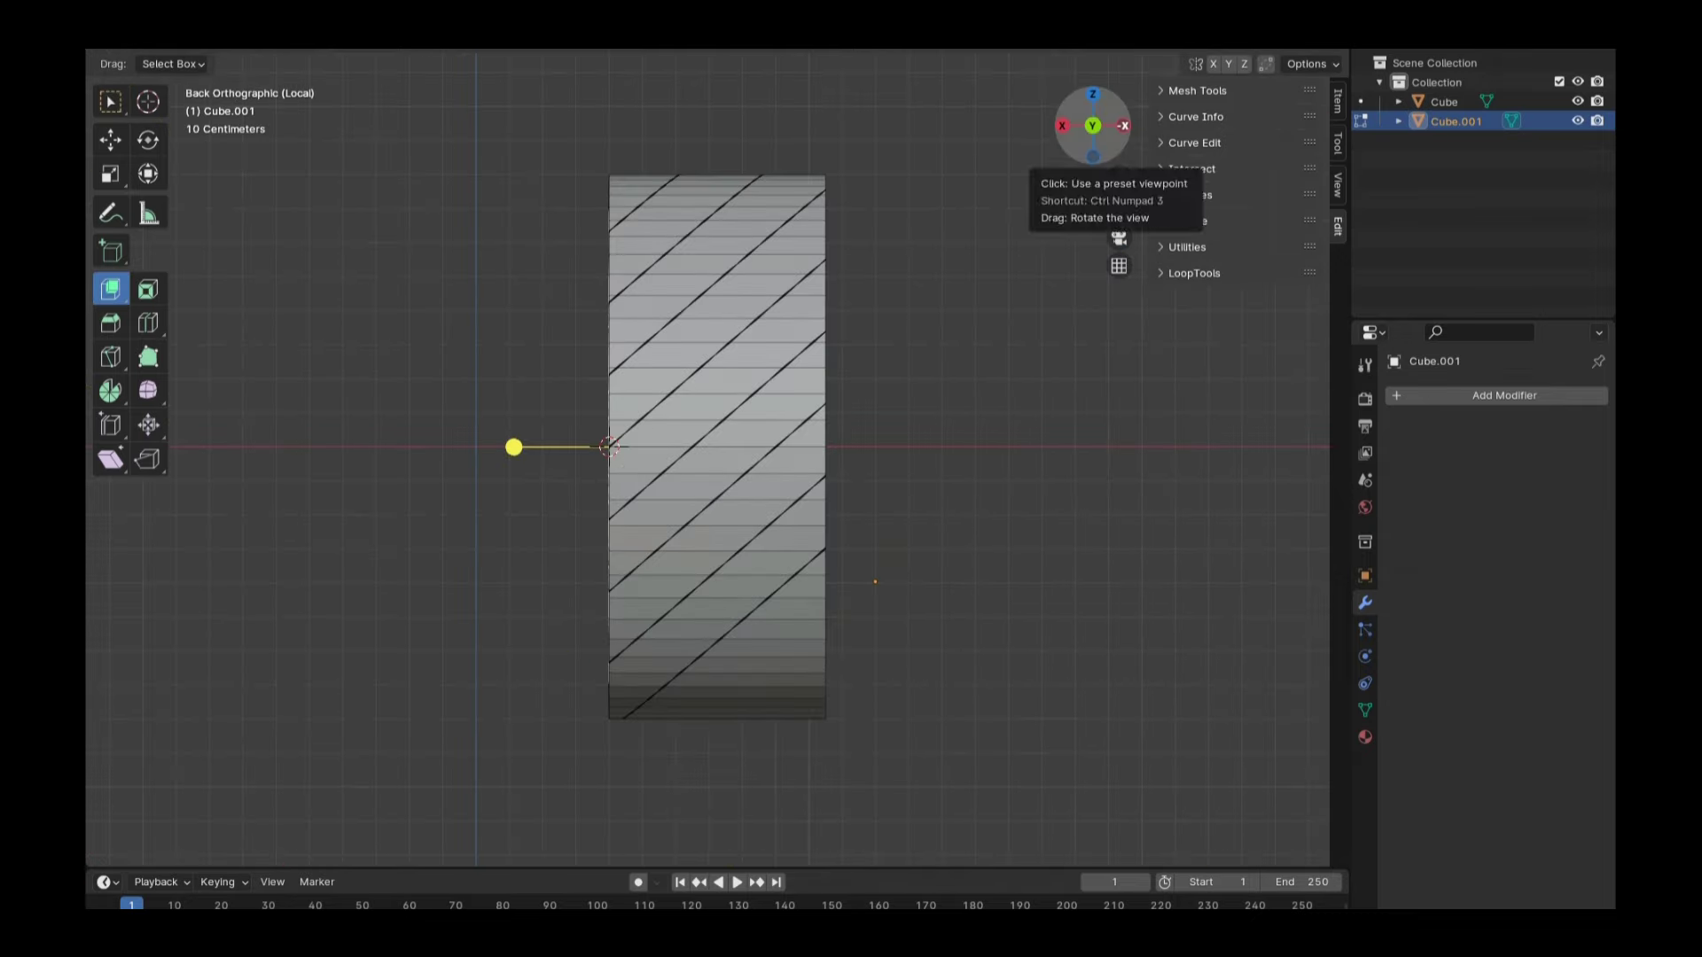
pyautogui.moveTo(824, 180); pyautogui.dragTo(665, 434, button='middle')
pyautogui.press('x')
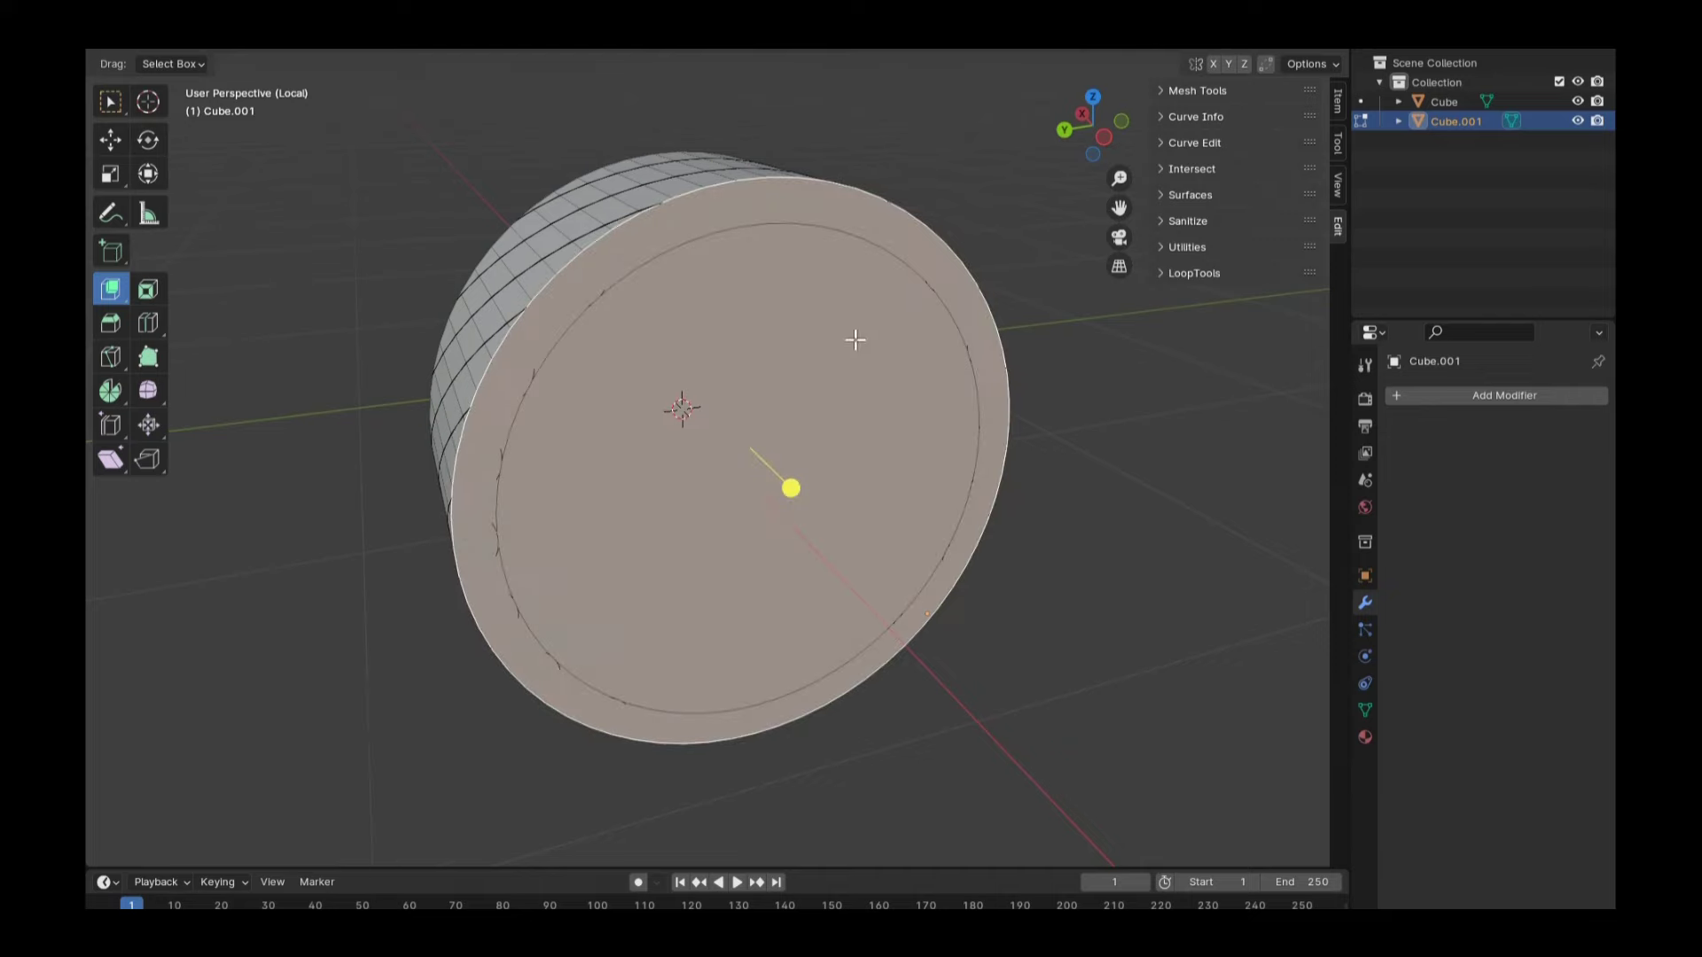
pyautogui.moveTo(855, 339)
pyautogui.mouseDown(button='middle')
pyautogui.moveTo(736, 443)
pyautogui.moveTo(797, 425)
pyautogui.mouseUp(button='middle')
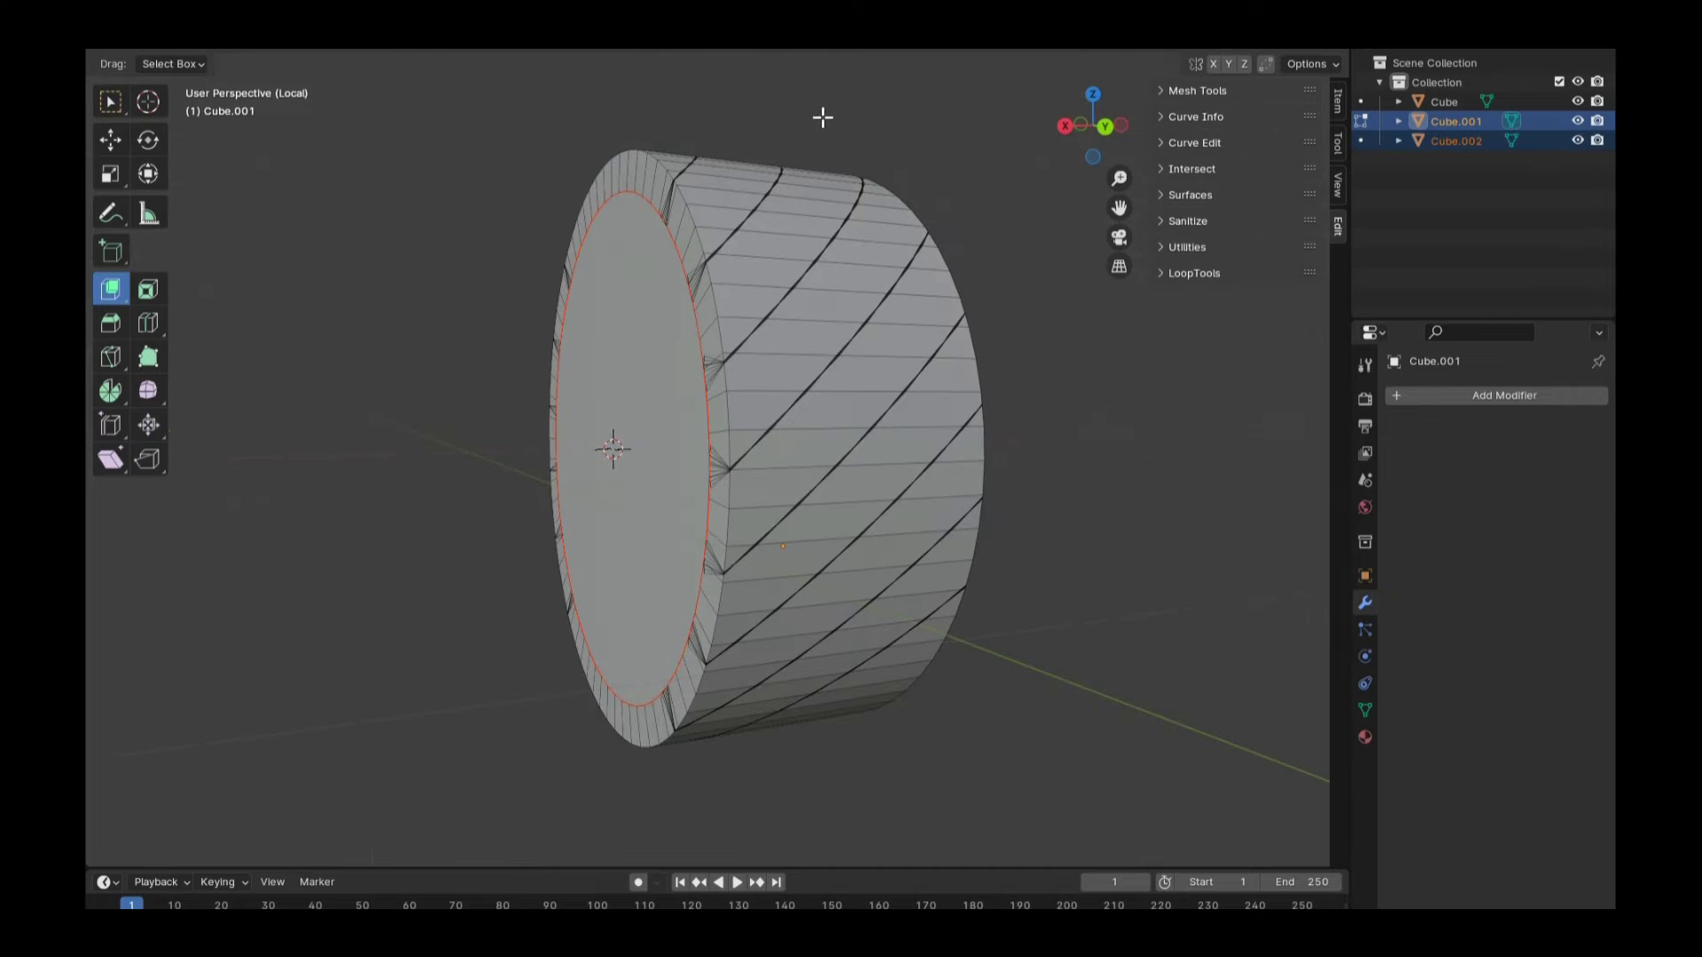
pyautogui.hotkey('shift', 'd')
pyautogui.moveTo(1092, 125); pyautogui.dragTo(1099, 133)
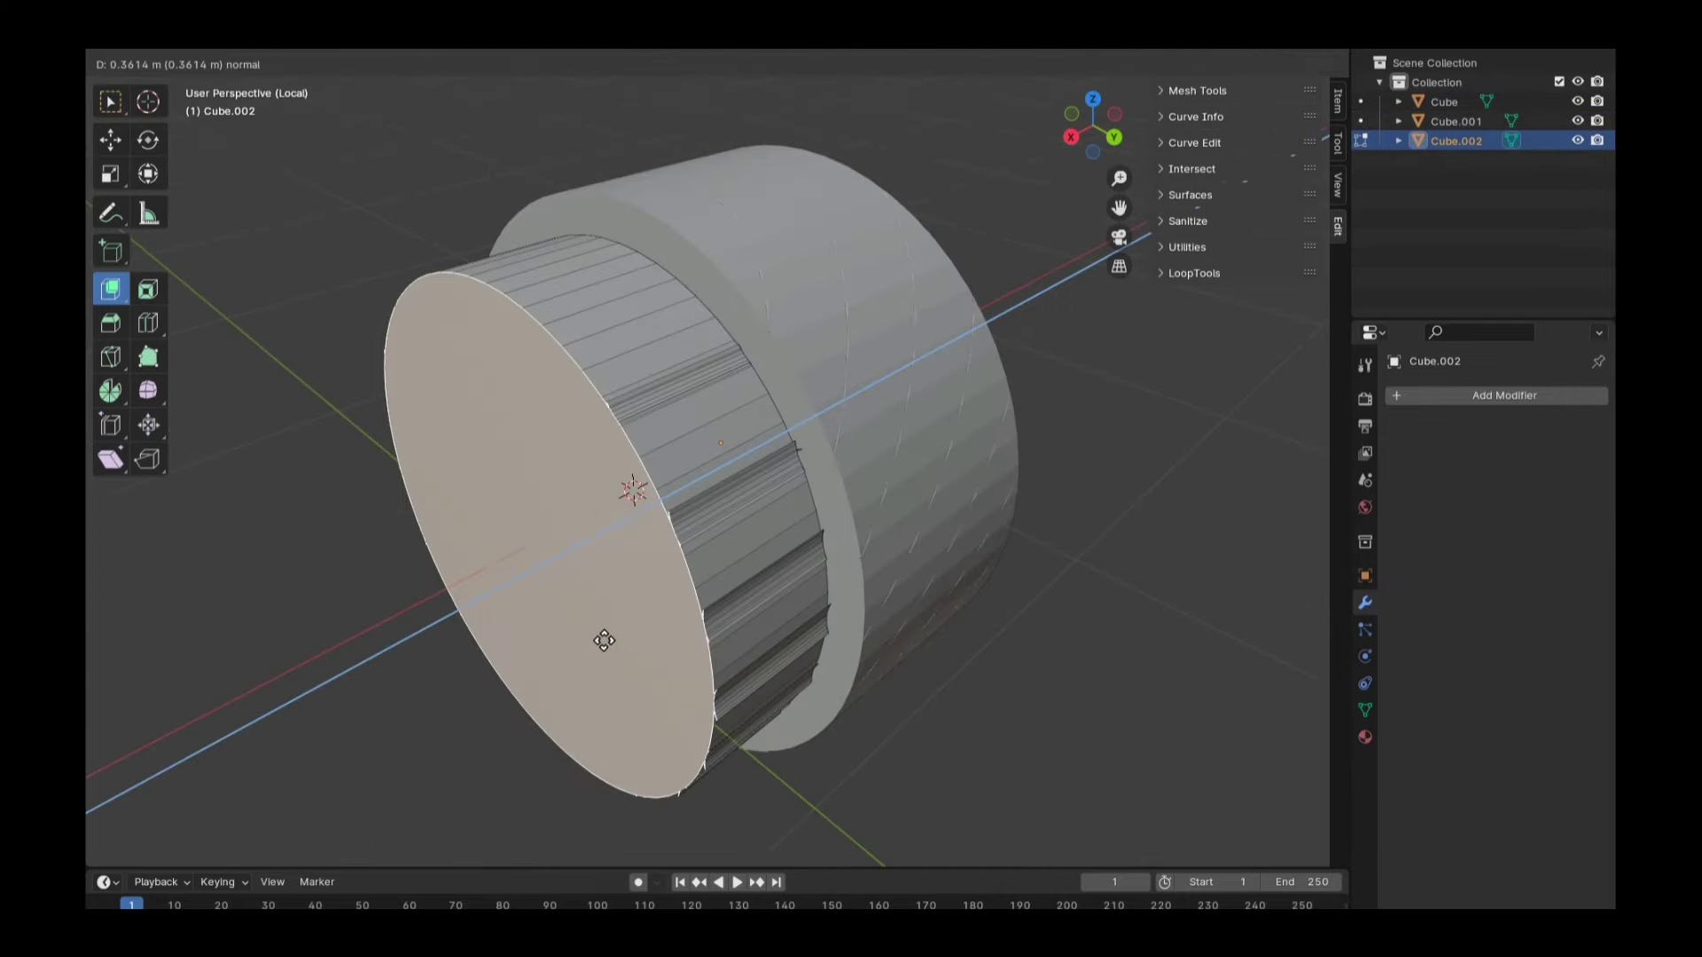
pyautogui.click(601, 638)
pyautogui.moveTo(601, 638)
pyautogui.mouseDown(button='middle')
pyautogui.moveTo(692, 478)
pyautogui.moveTo(613, 383)
pyautogui.mouseUp(button='middle')
pyautogui.press('Tab')
# Move the duplicate cylinder along X and subtract it from the tire with Bool Tool
pyautogui.press('x')
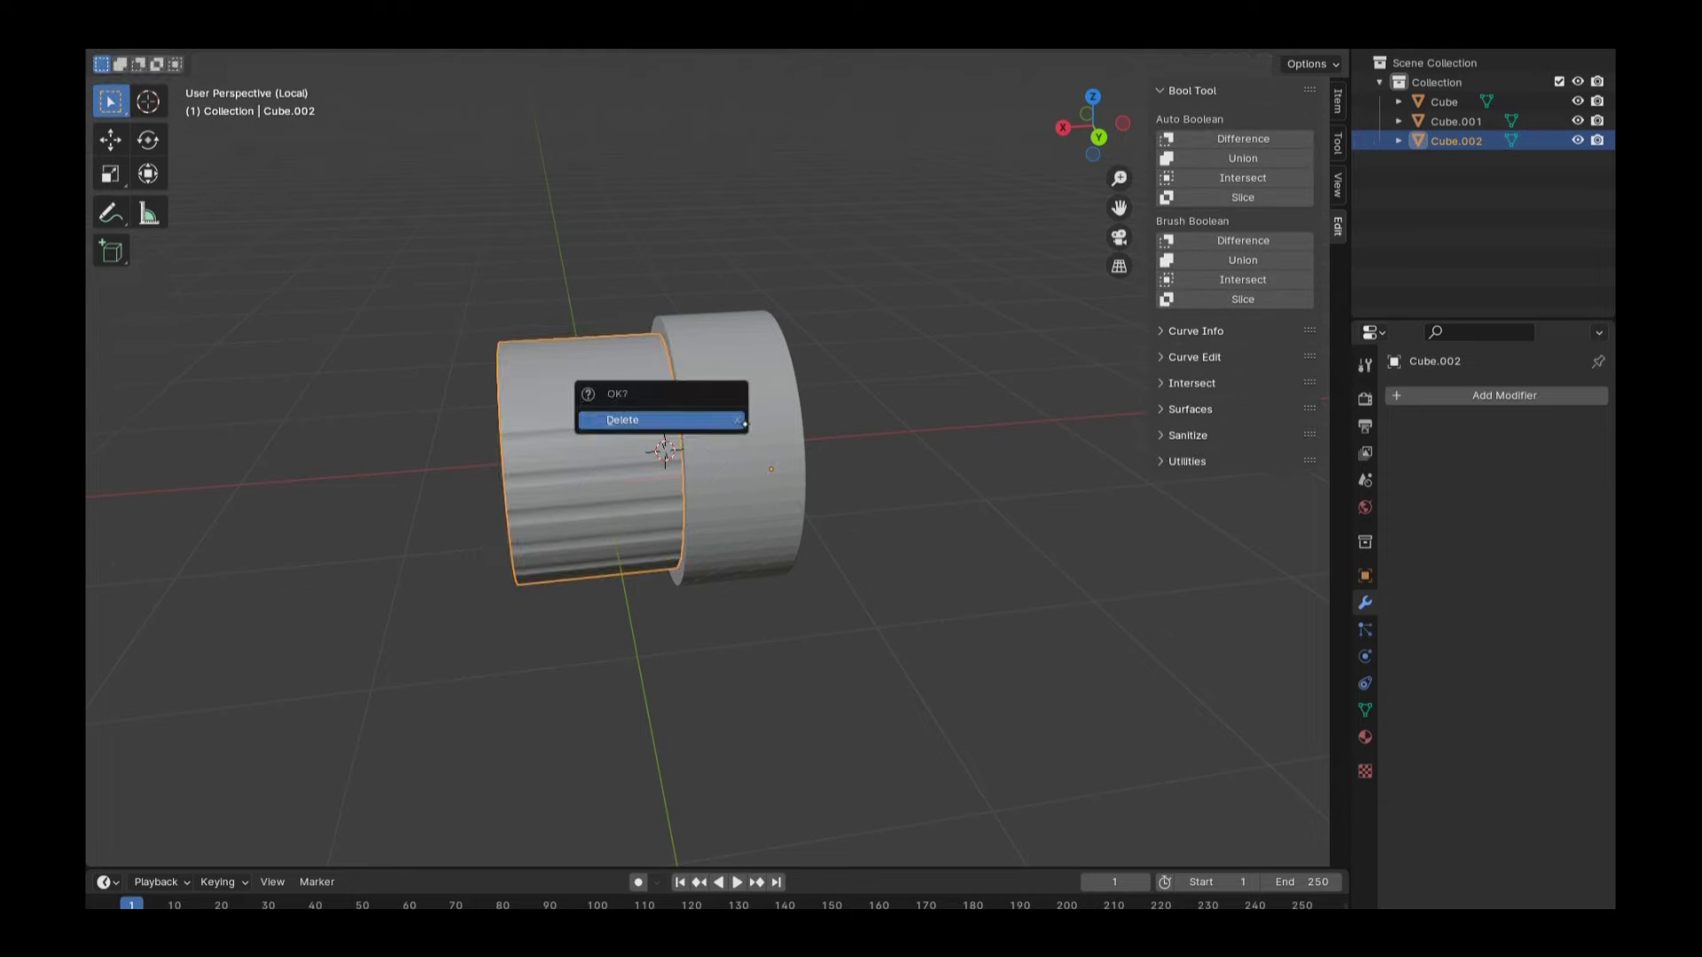
pyautogui.press('g')
pyautogui.press('x')
pyautogui.press('Return')
pyautogui.moveTo(709, 443); pyautogui.dragTo(735, 435, button='middle')
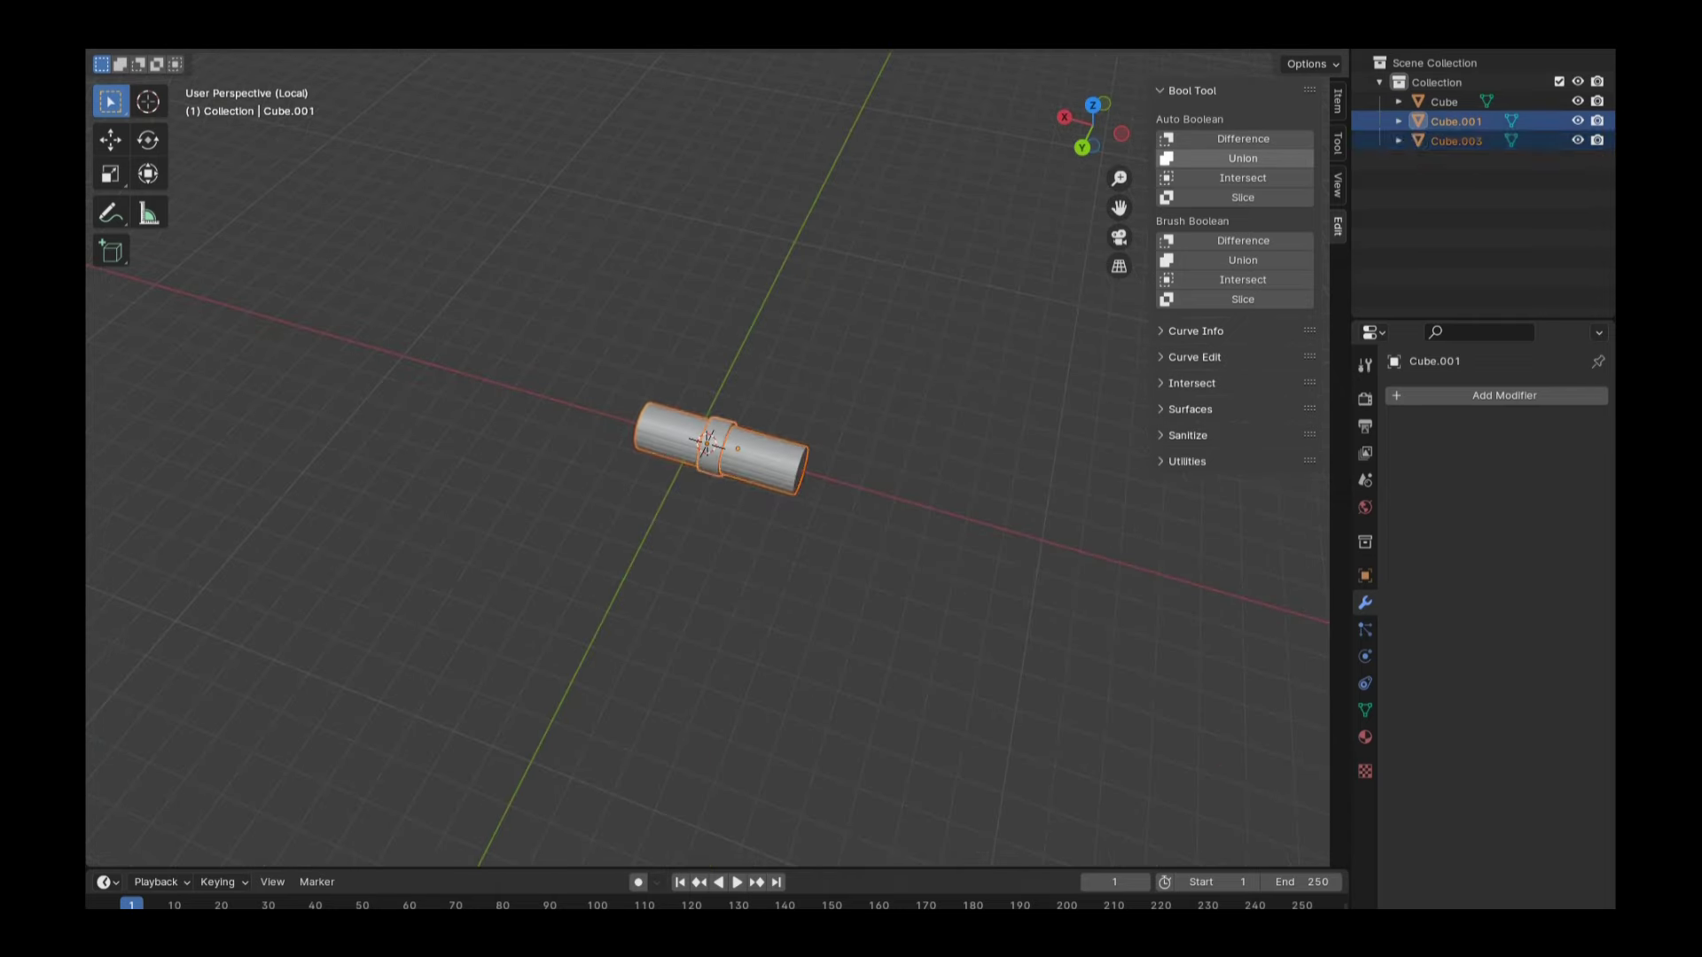
pyautogui.click(1243, 139)
# Leave local view and join the tire and bracket plate into a single Cube object
pyautogui.press('KP_Divide')
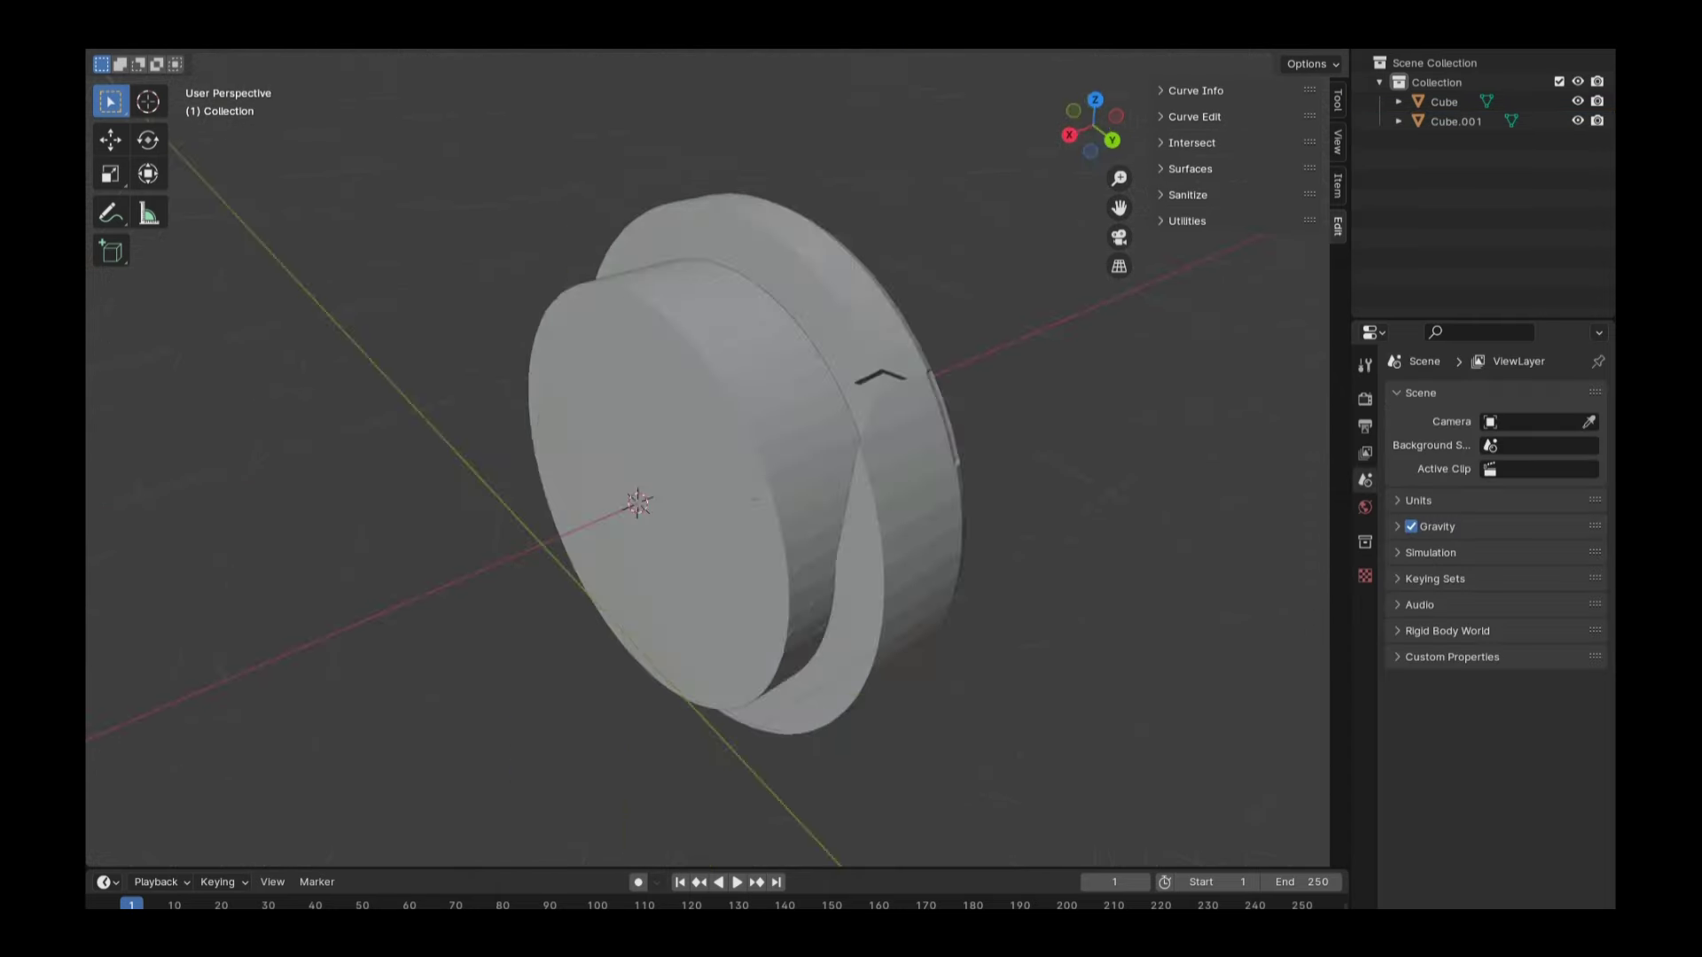
pyautogui.moveTo(1093, 126); pyautogui.dragTo(1088, 140)
pyautogui.press('Tab')
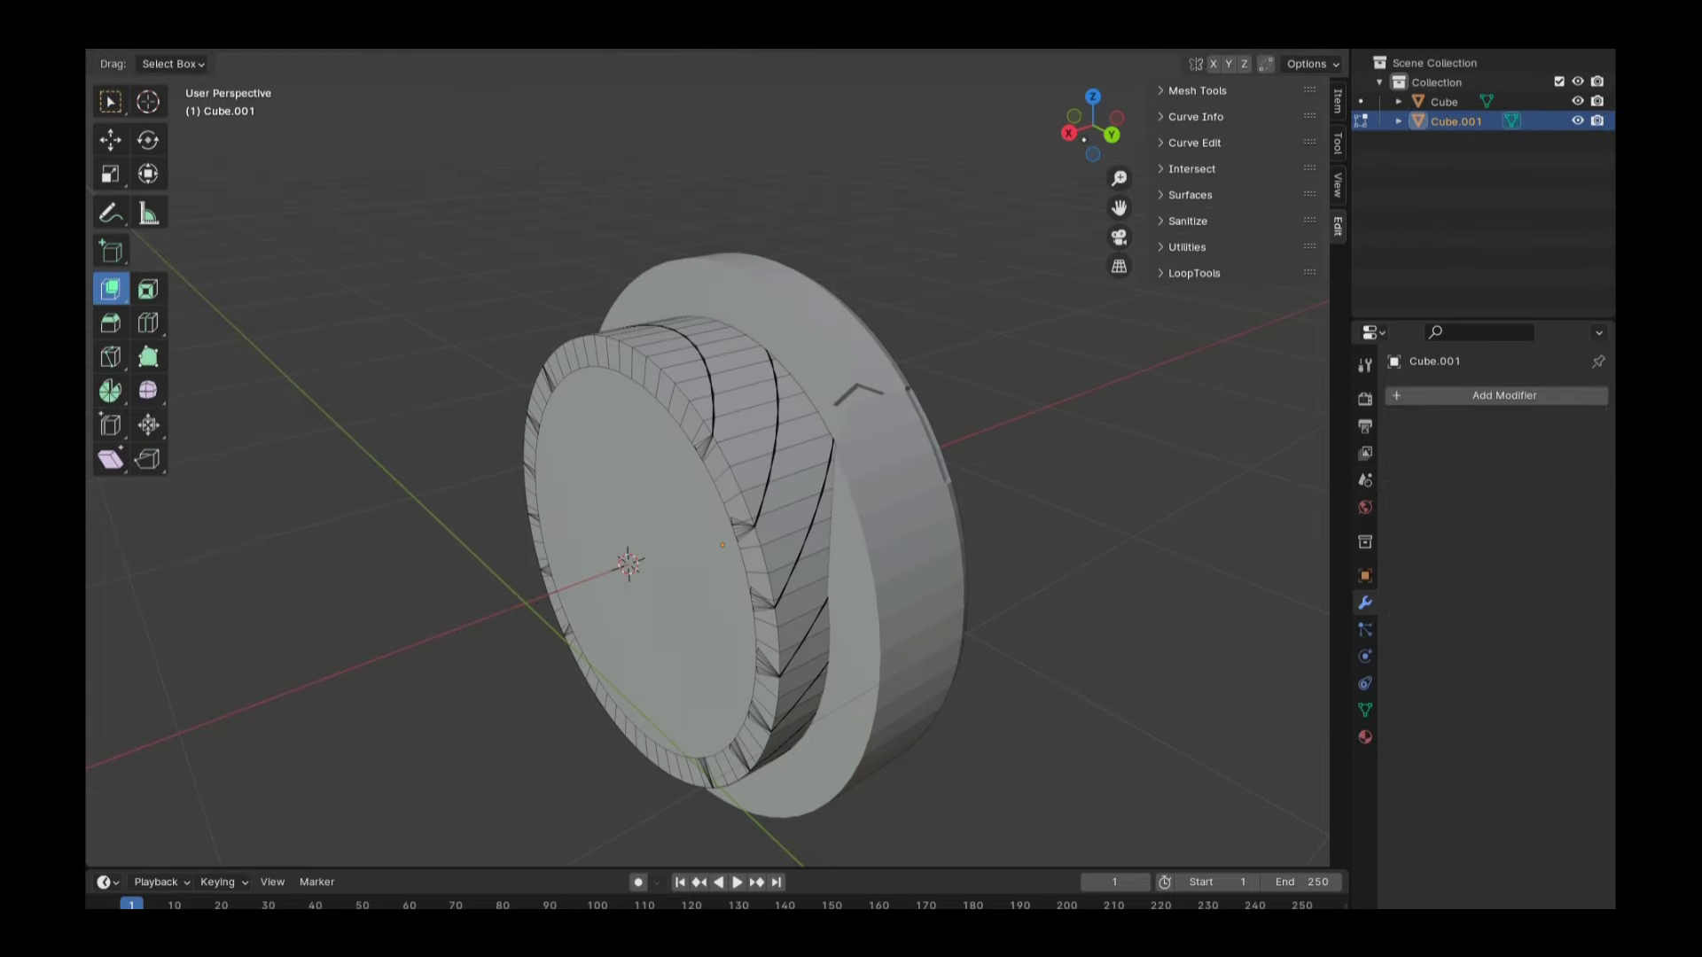
pyautogui.moveTo(1093, 126); pyautogui.dragTo(1096, 133)
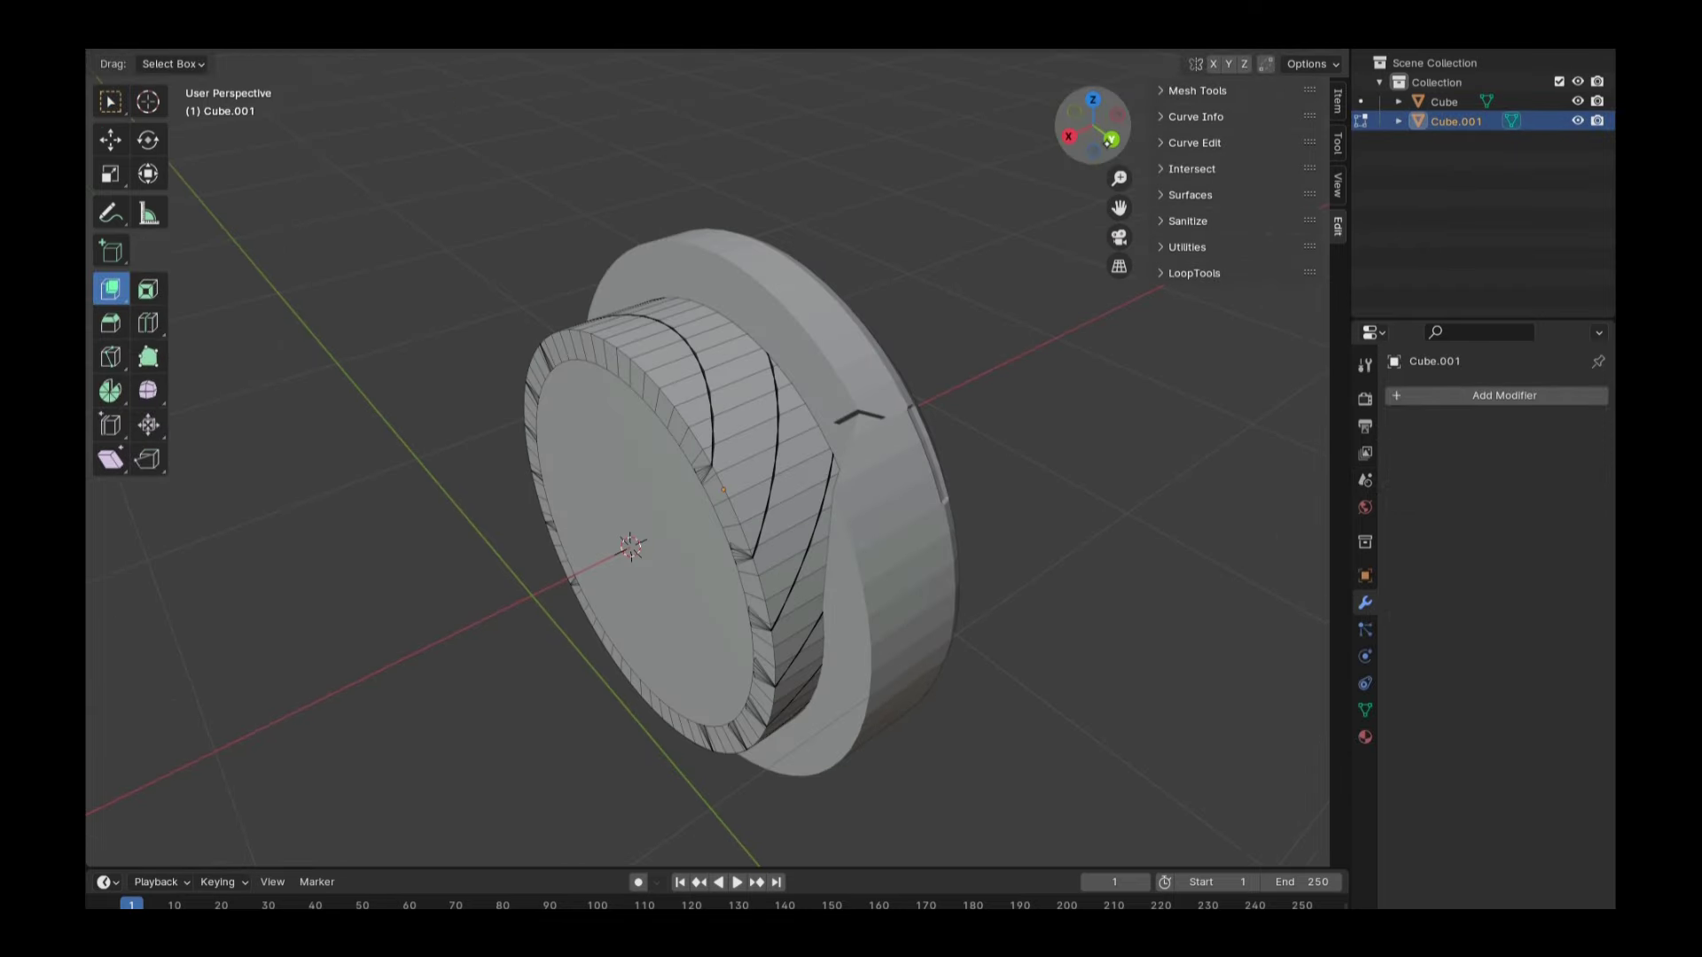
pyautogui.click(1108, 140)
pyautogui.press('Tab')
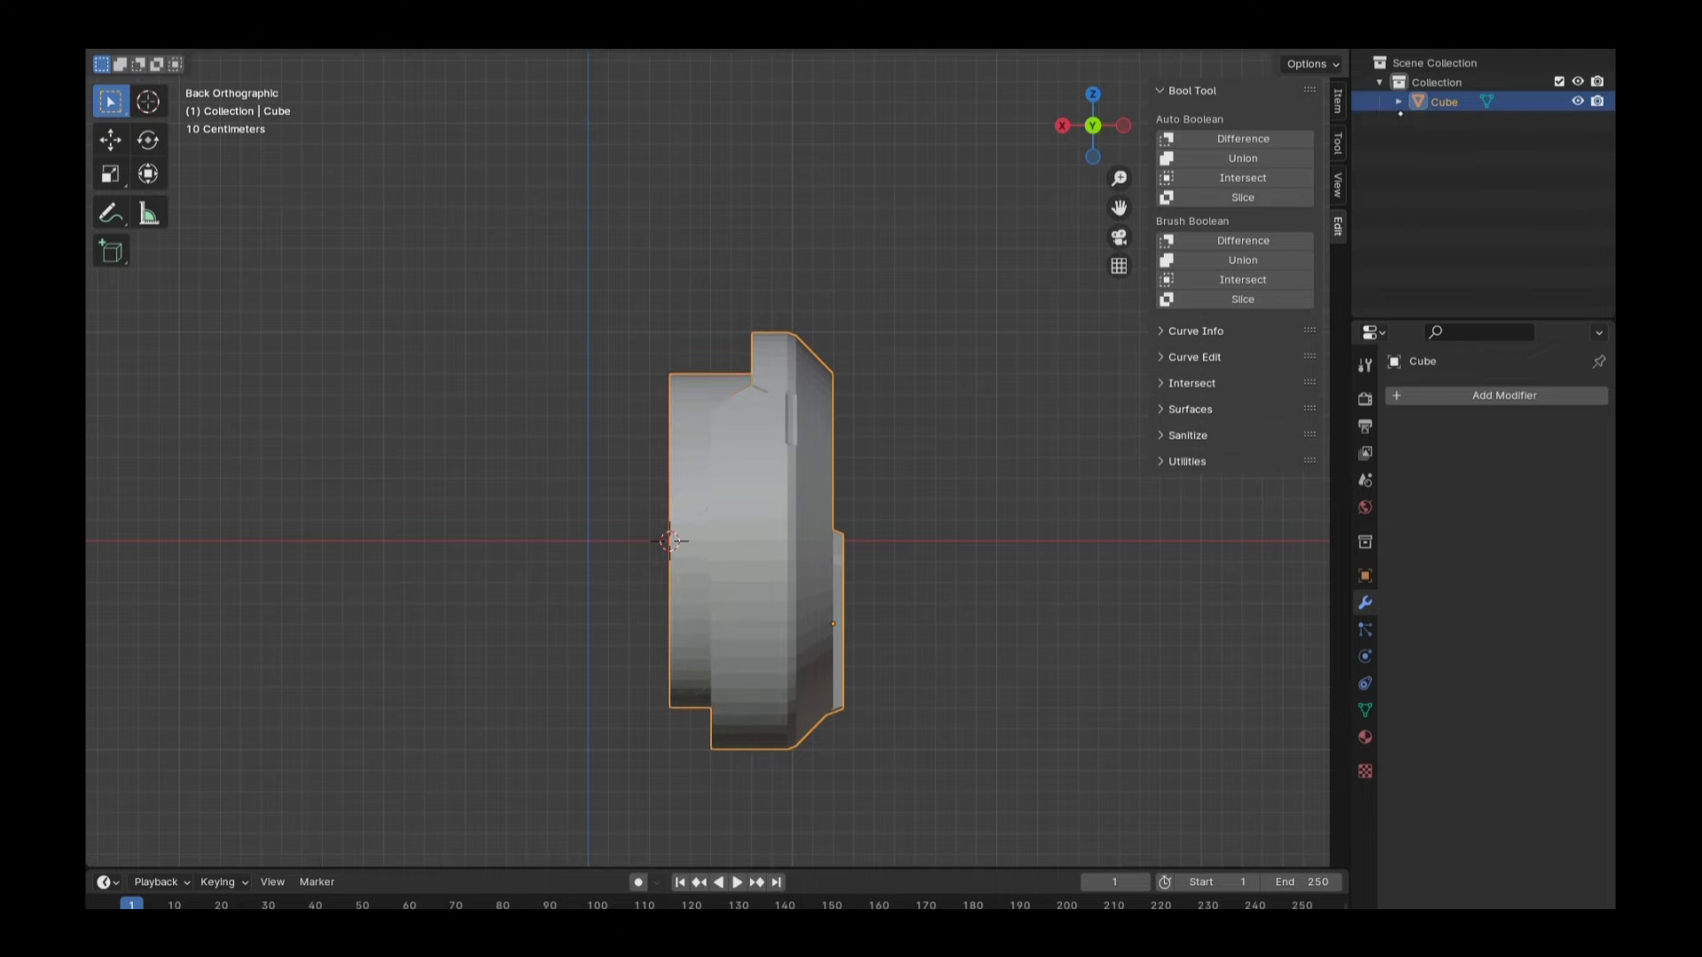
pyautogui.moveTo(851, 532); pyautogui.dragTo(939, 496, button='middle')
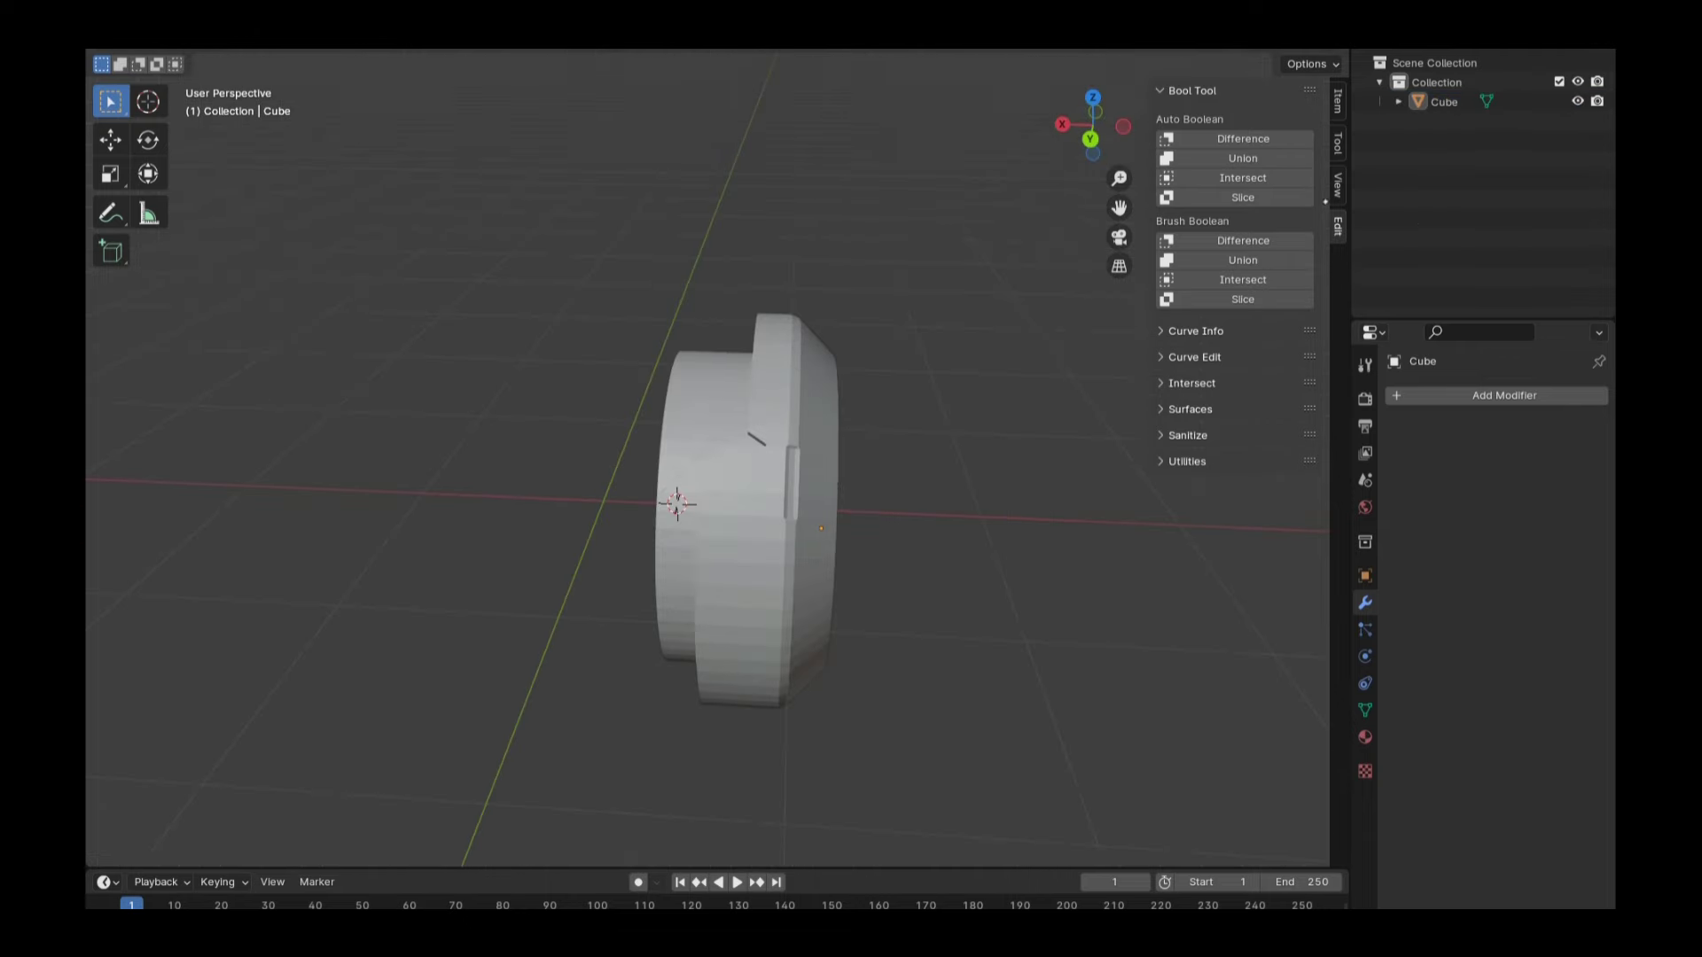
# Add a cylinder at the wheel centre, rotated 90 degrees about Y to lie sideways
pyautogui.hotkey('shift', 'a')
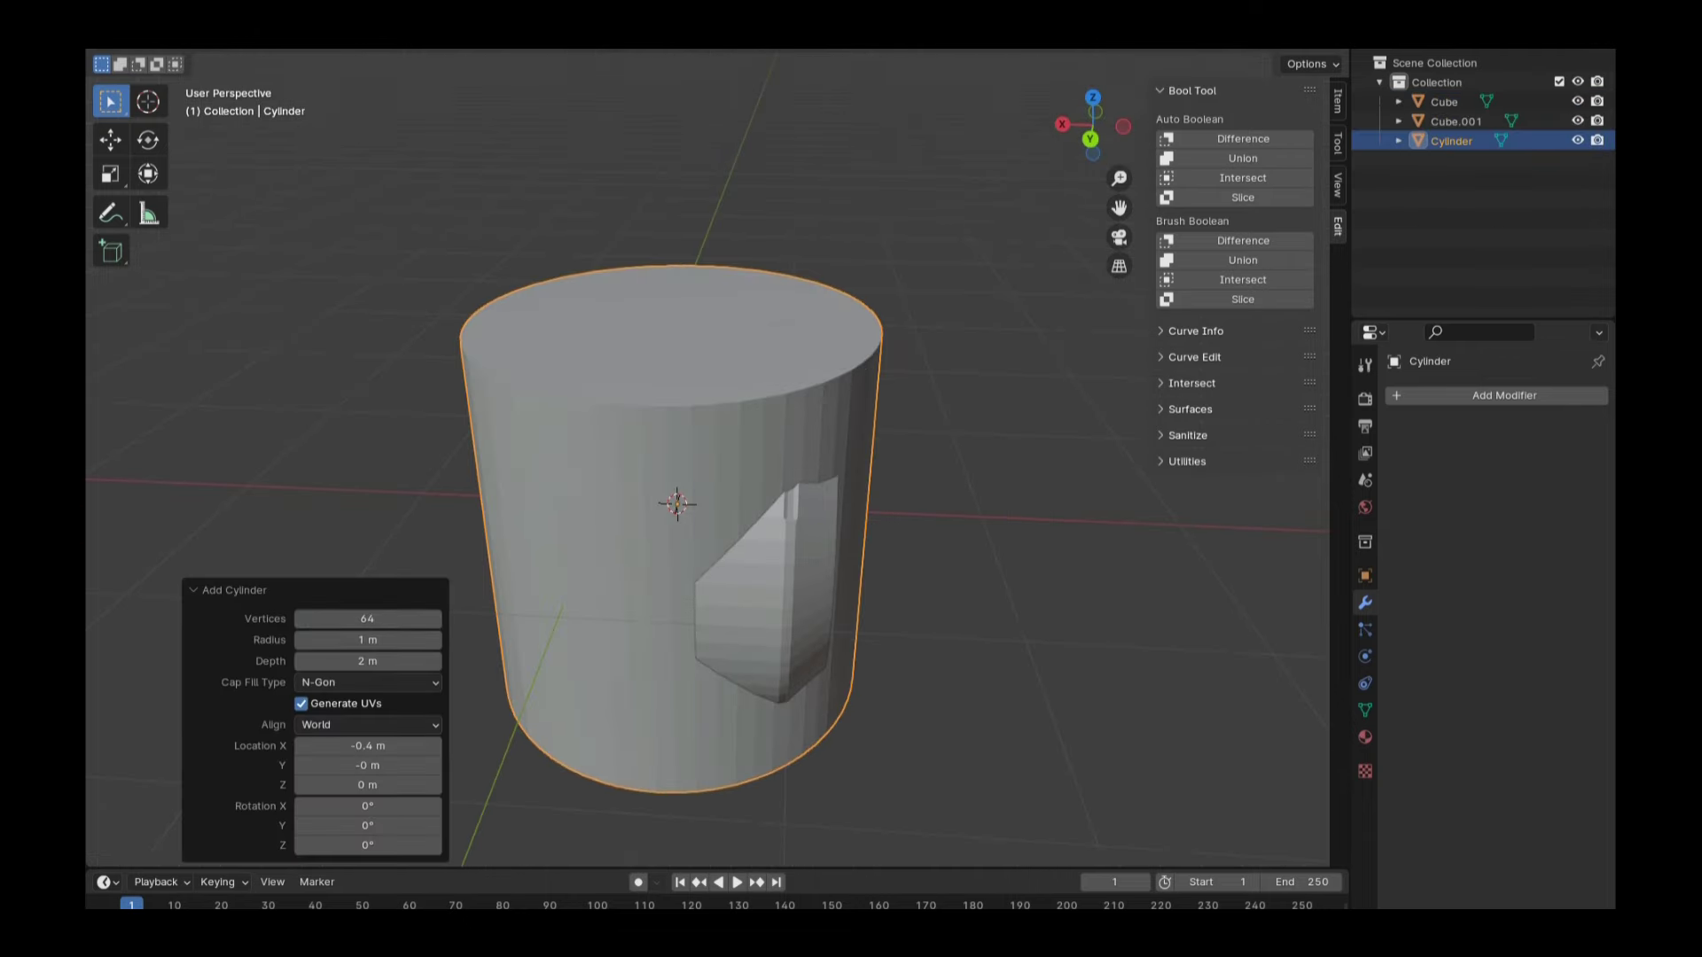
pyautogui.press('r')
pyautogui.press('y')
pyautogui.press('9')
pyautogui.press('0')
pyautogui.press('Return')
# Extrude the cylinder's end cap along X into stepped sections
pyautogui.press('Tab')
pyautogui.moveTo(851, 531); pyautogui.dragTo(940, 497, button='middle')
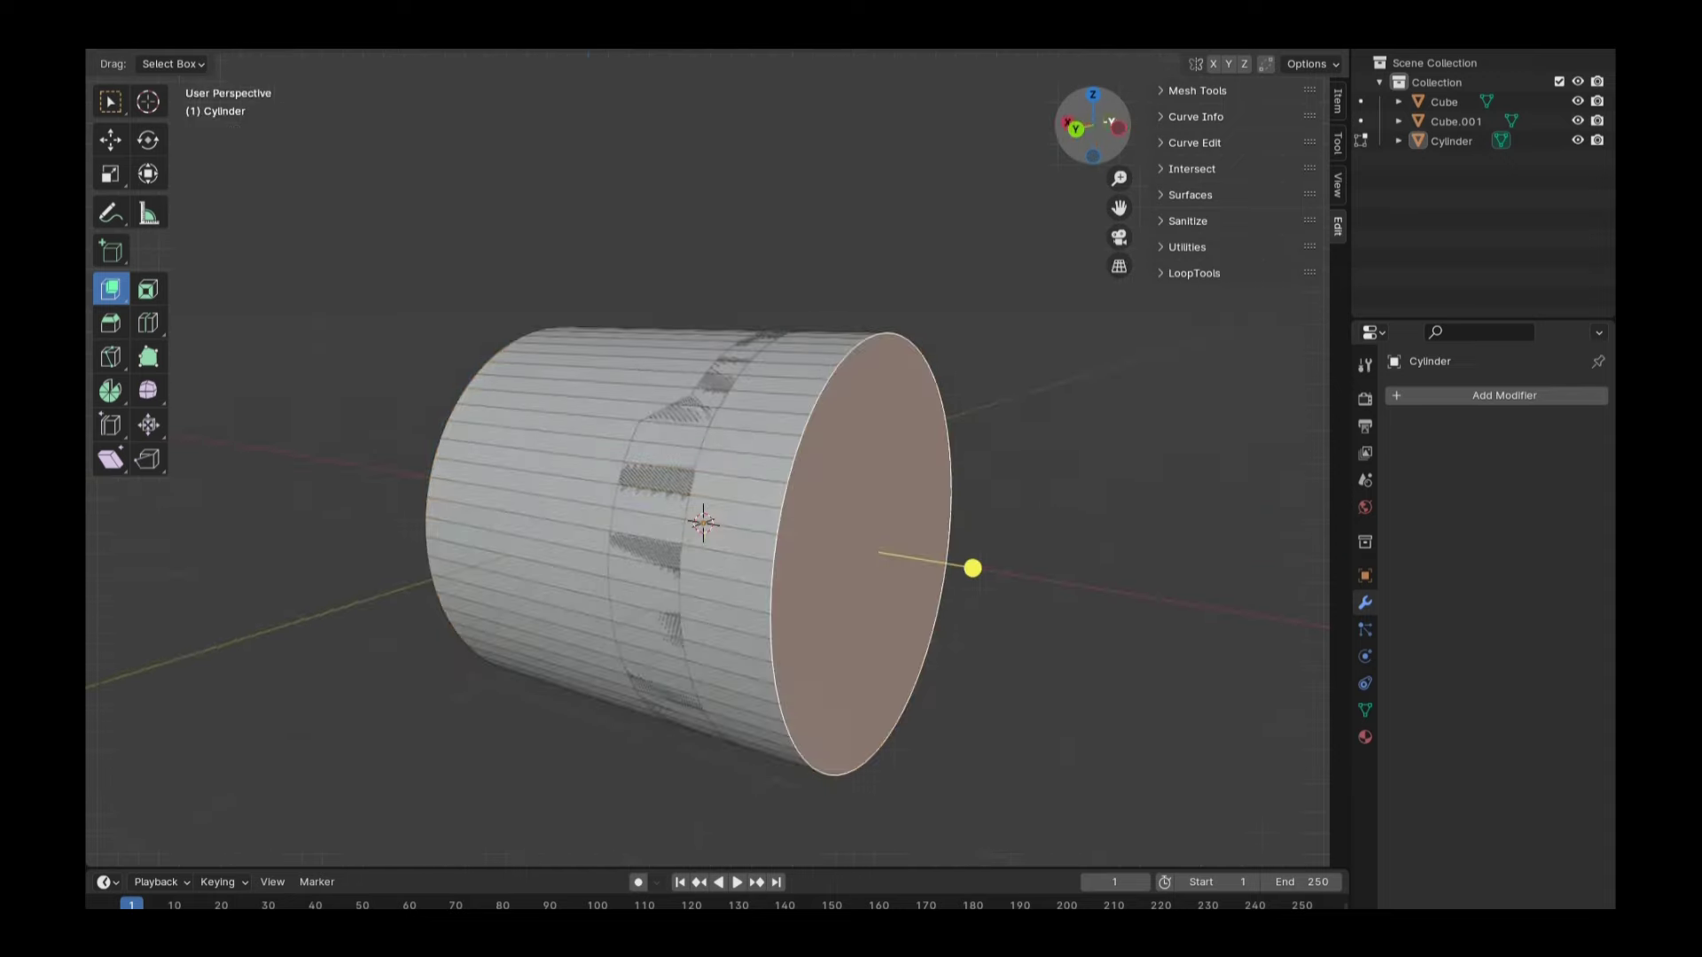
pyautogui.press('ctrl+KP_1')
pyautogui.press('e')
pyautogui.press('Return')
pyautogui.press('ctrl+KP_1')
pyautogui.press('e')
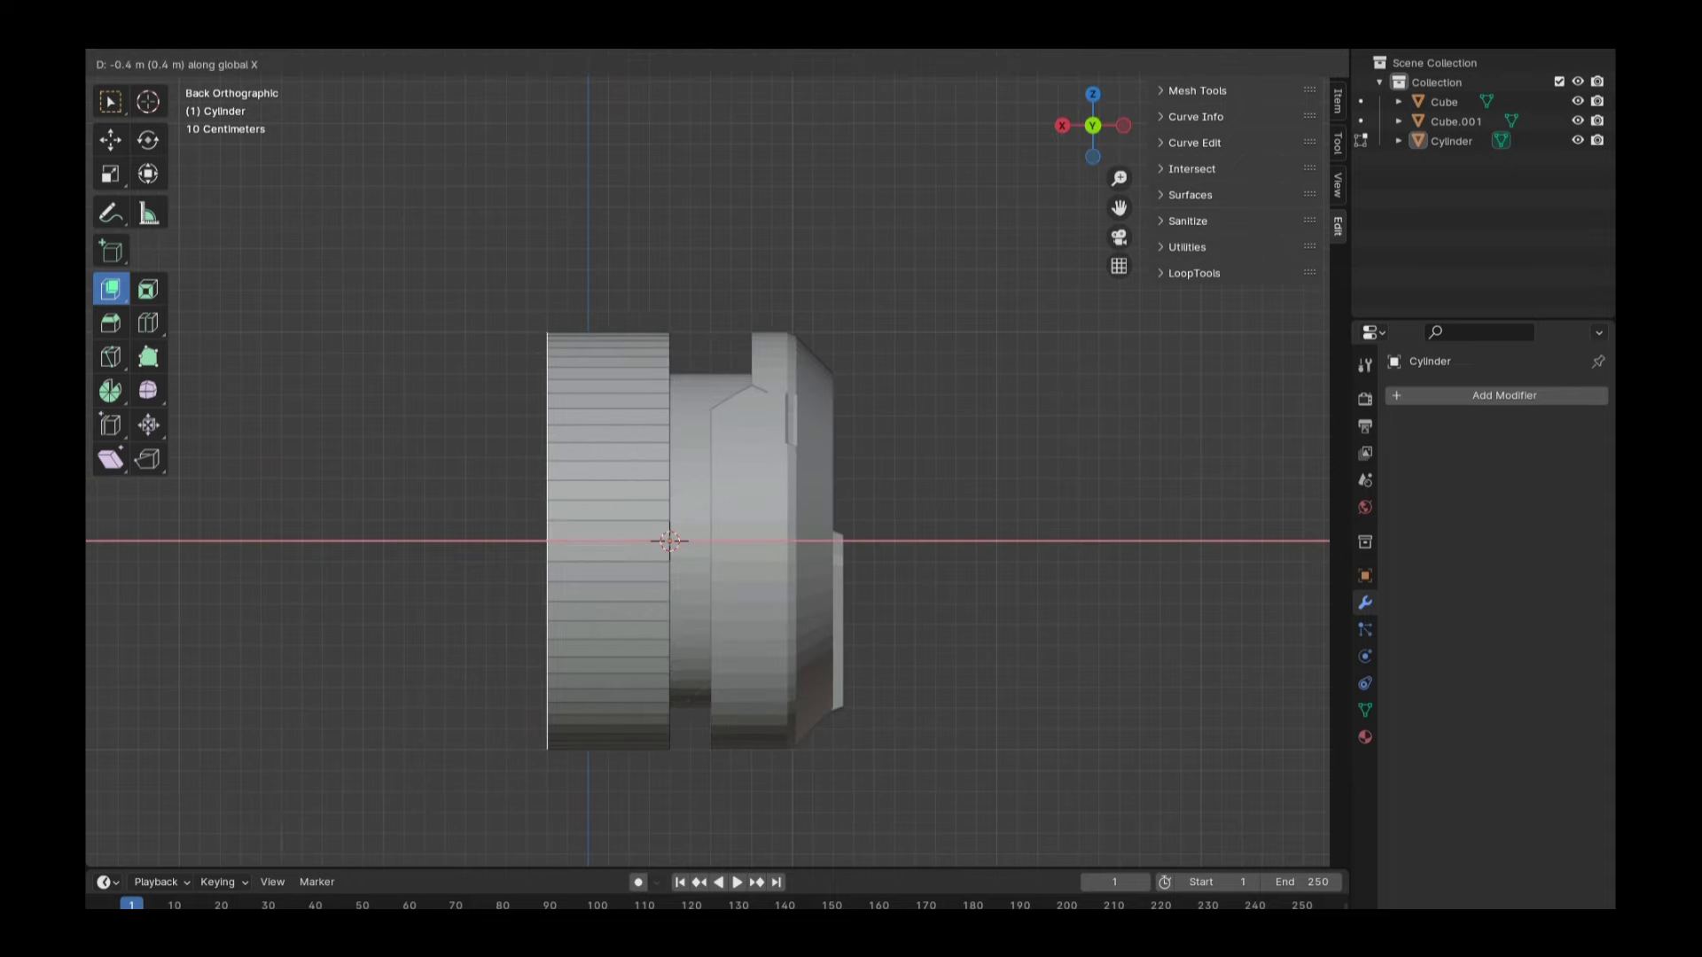
pyautogui.press('Return')
# Scale the cylinder's front part down to 0.8 and deselect it
pyautogui.moveTo(709, 531)
pyautogui.mouseDown(button='middle')
pyautogui.moveTo(798, 496)
pyautogui.moveTo(762, 531)
pyautogui.mouseUp(button='middle')
pyautogui.press('Tab')
pyautogui.write('s0.8')
pyautogui.press('Return')
pyautogui.hotkey('alt', 'a')
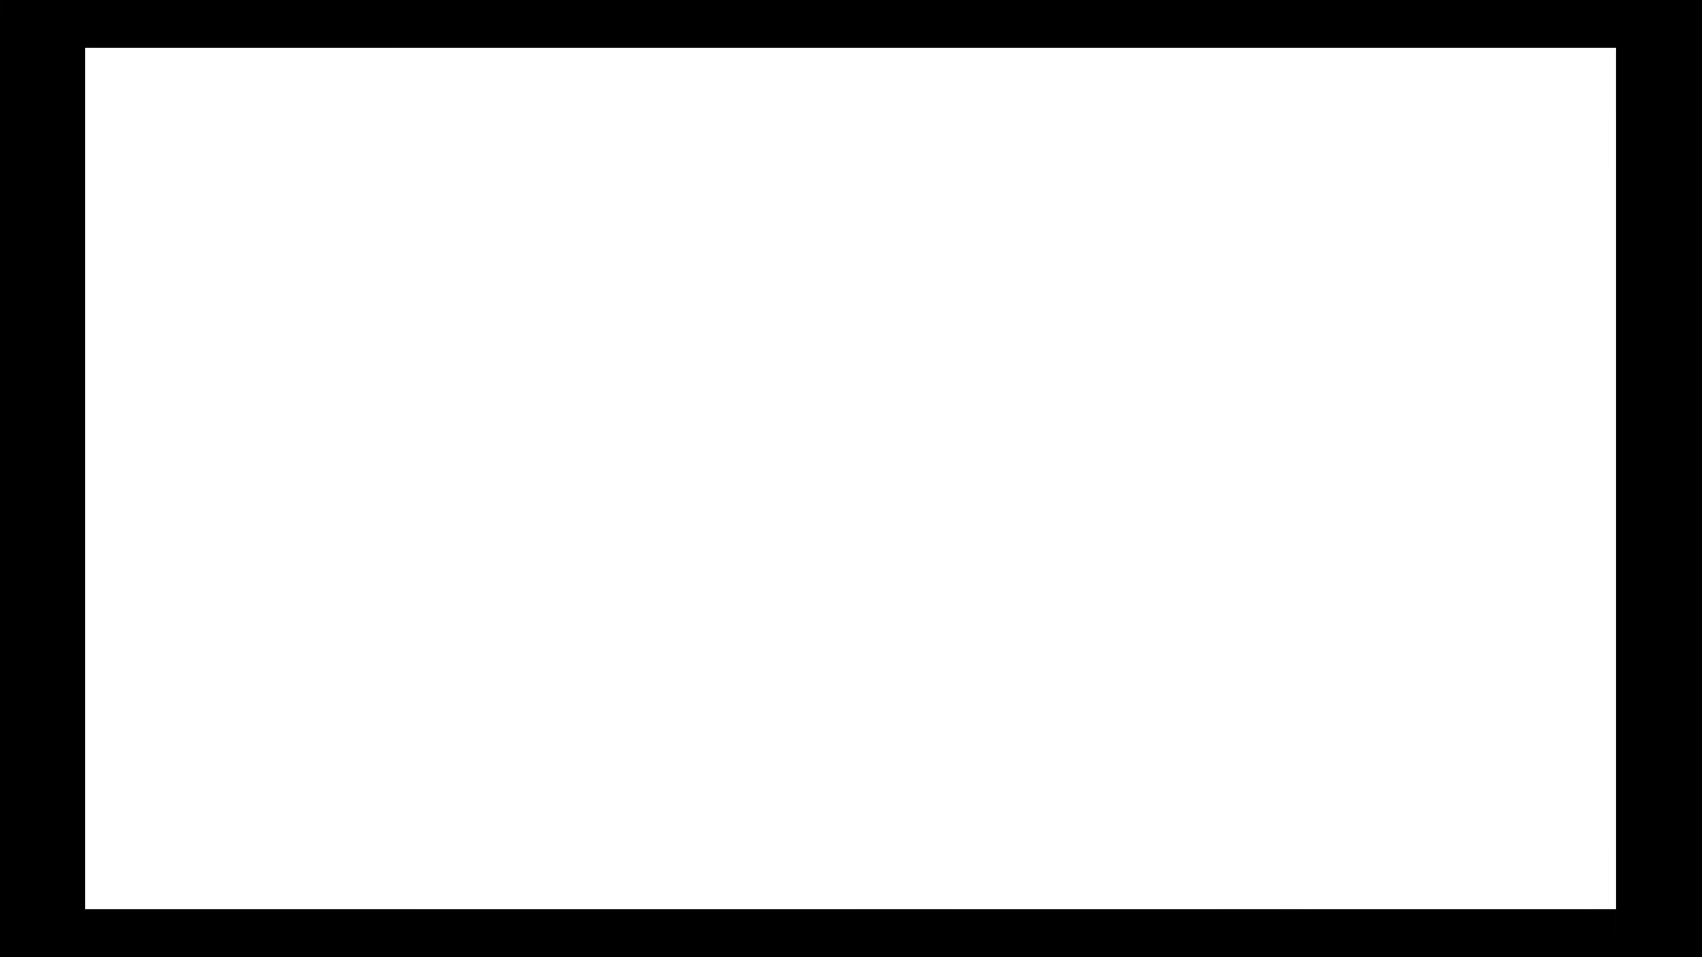